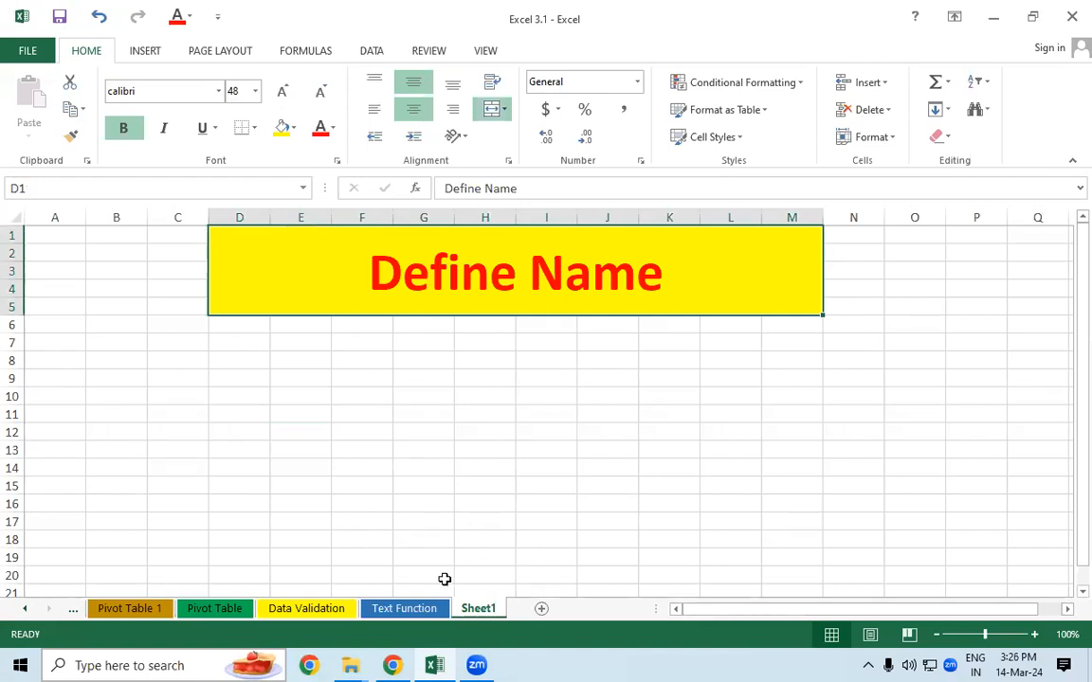
{"action": "left_click", "coordinate": [412, 609]}
{"action": "left_click_drag", "start_coordinate": [73, 322], "coordinate": [943, 547]}
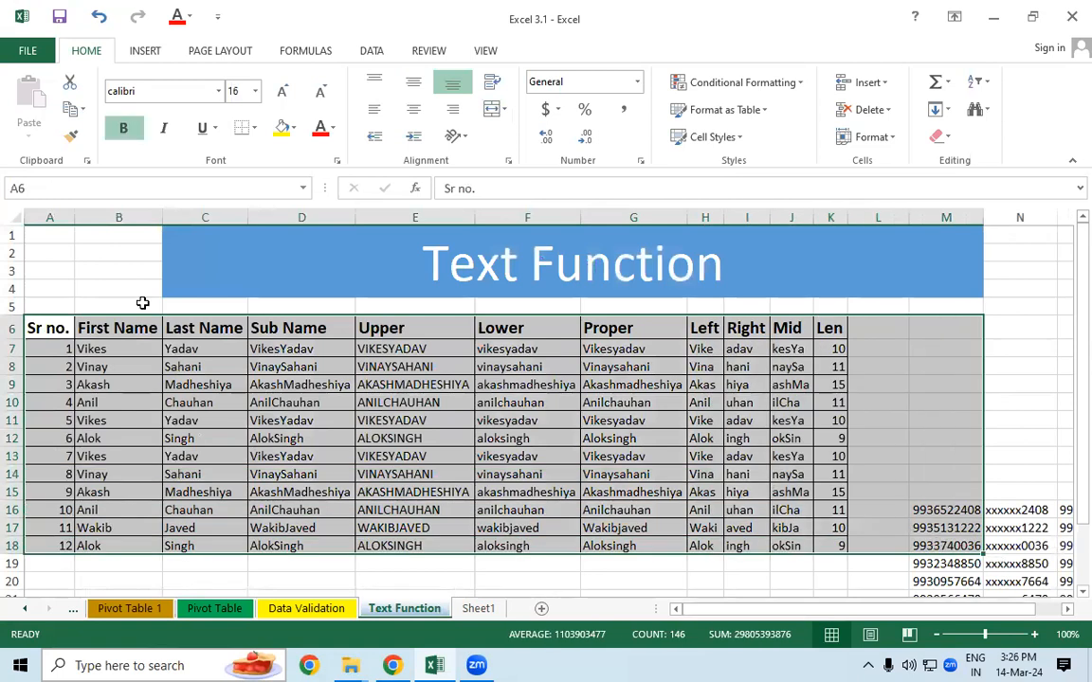
{"action": "left_click", "coordinate": [483, 609]}
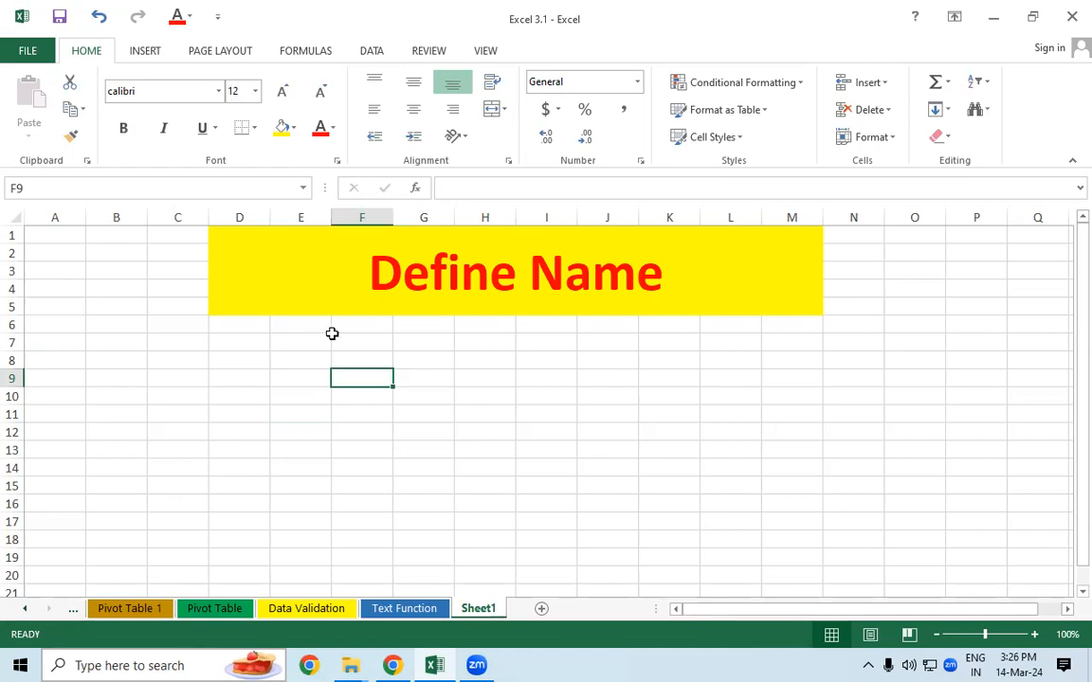
Step: Enter a person's first name as the heading in D7, with 100 in D8 and 120 in D9 below it
{"action": "left_click", "coordinate": [241, 342]}
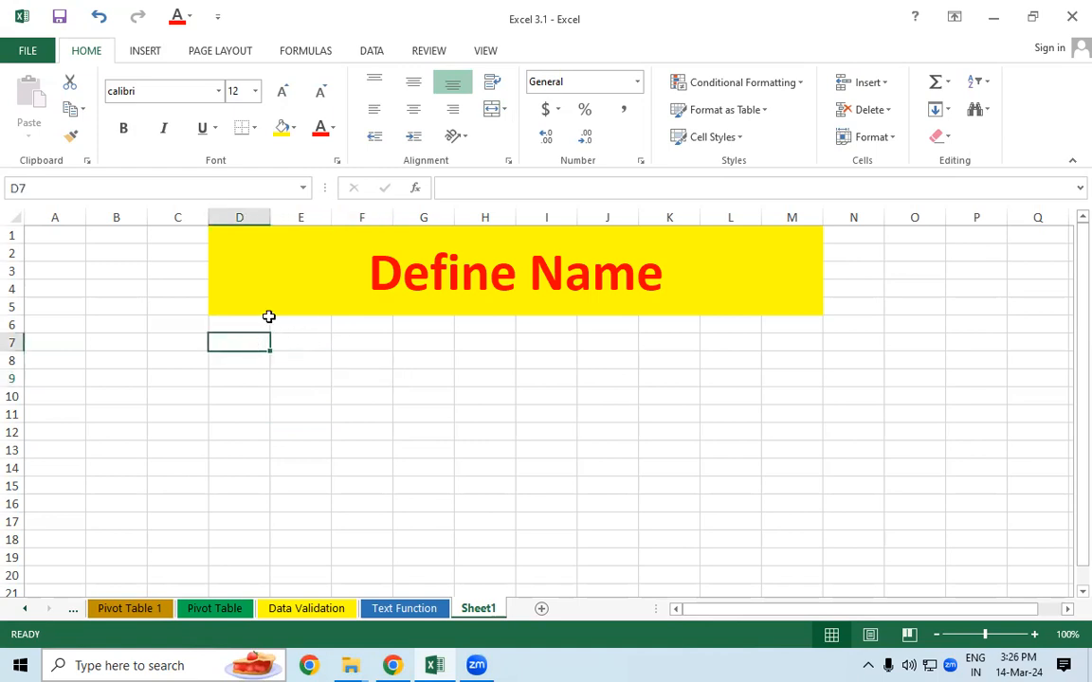
{"action": "type", "text": "Rahul"}
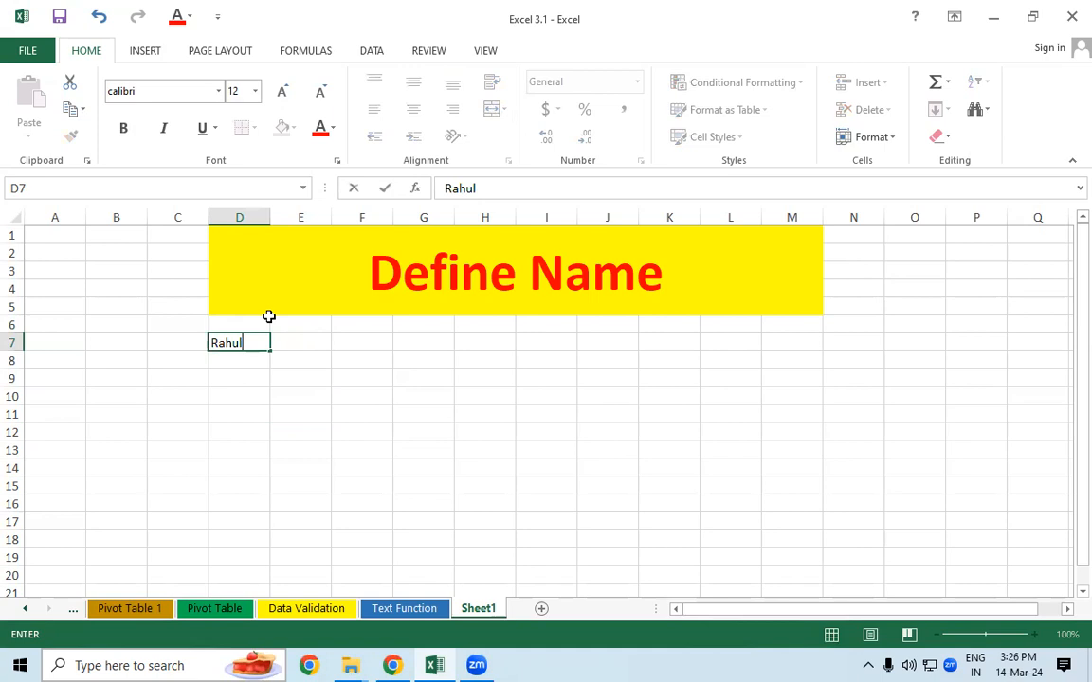
{"action": "key", "text": "Return"}
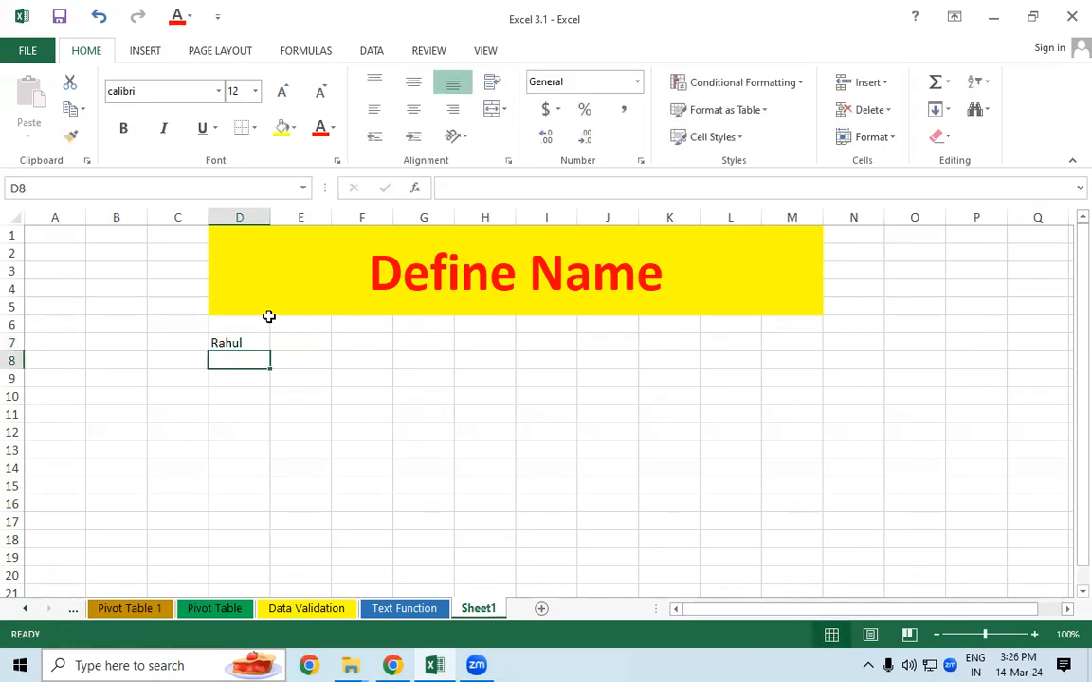
{"action": "type", "text": "100"}
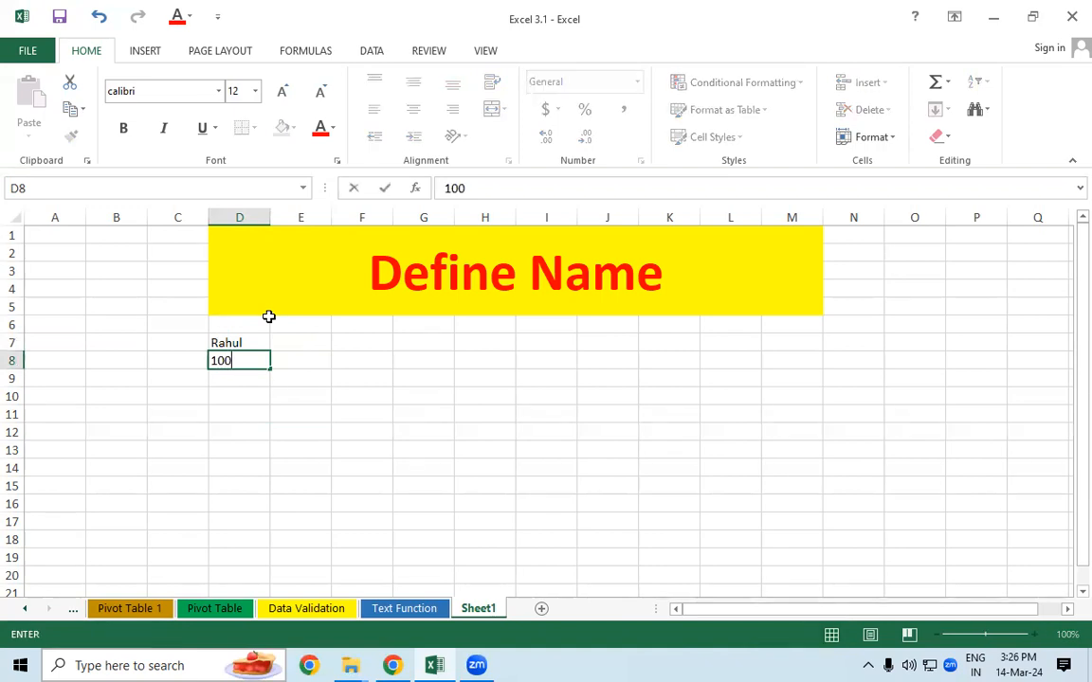
{"action": "key", "text": "Return"}
{"action": "type", "text": "1200"}
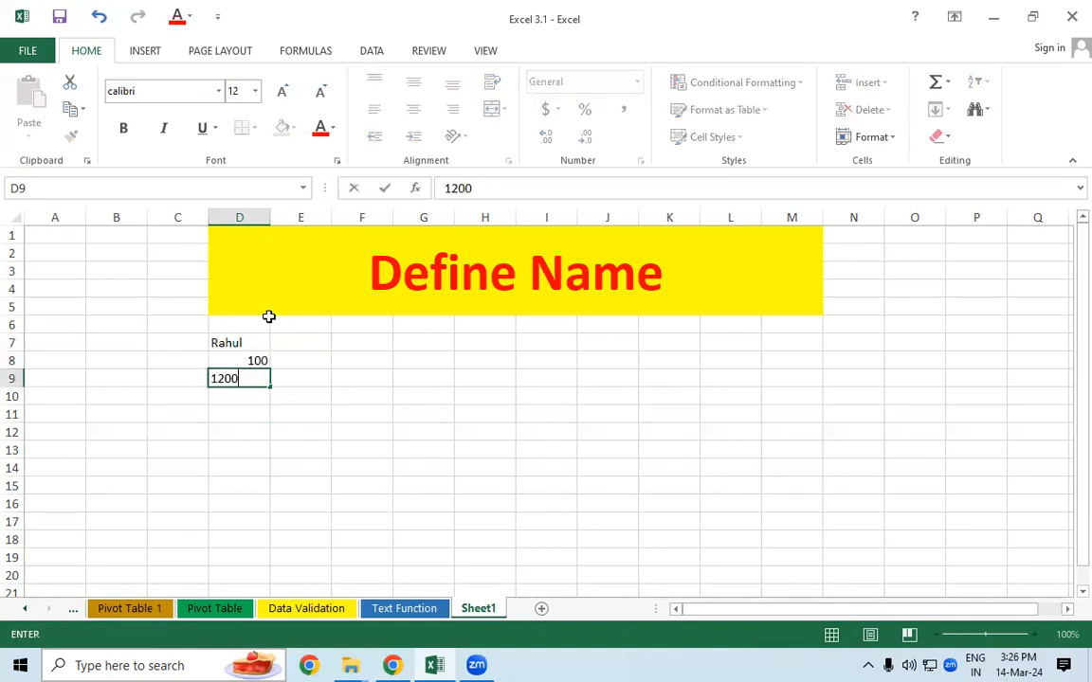
{"action": "key", "text": "BackSpace"}
{"action": "key", "text": "Return"}
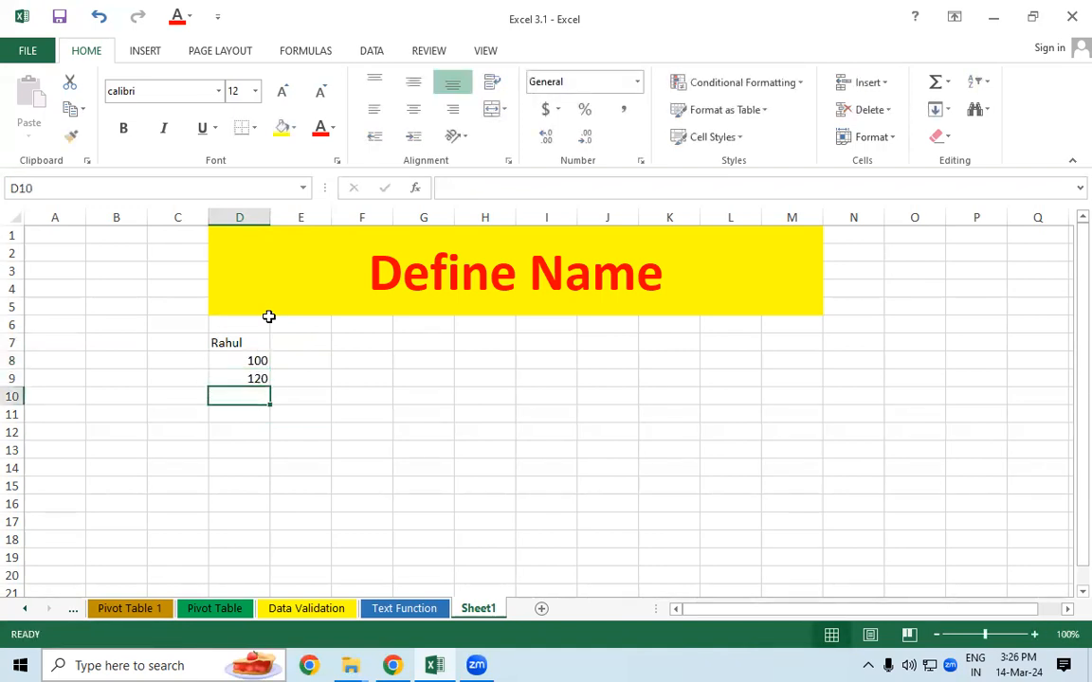
Step: Continue the column of numbers with 200 in D10, 250 in D11 and 300 in D12
{"action": "type", "text": "200"}
{"action": "key", "text": "Return"}
{"action": "type", "text": "2"}
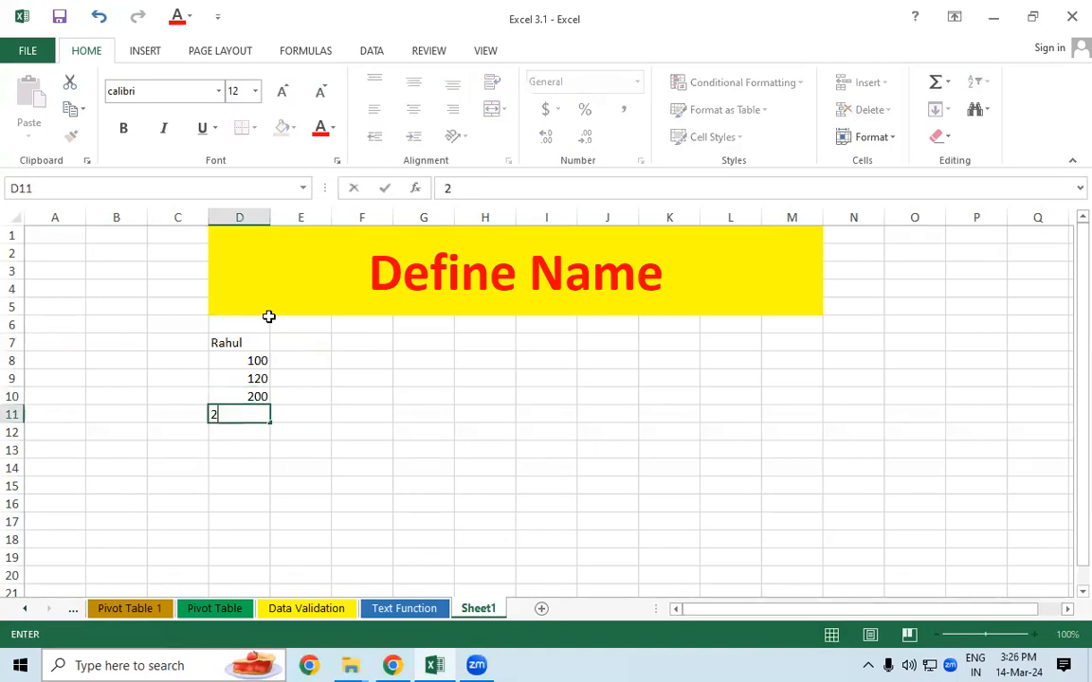
{"action": "key", "text": "BackSpace"}
{"action": "type", "text": "250"}
{"action": "key", "text": "Return"}
{"action": "type", "text": "30"}
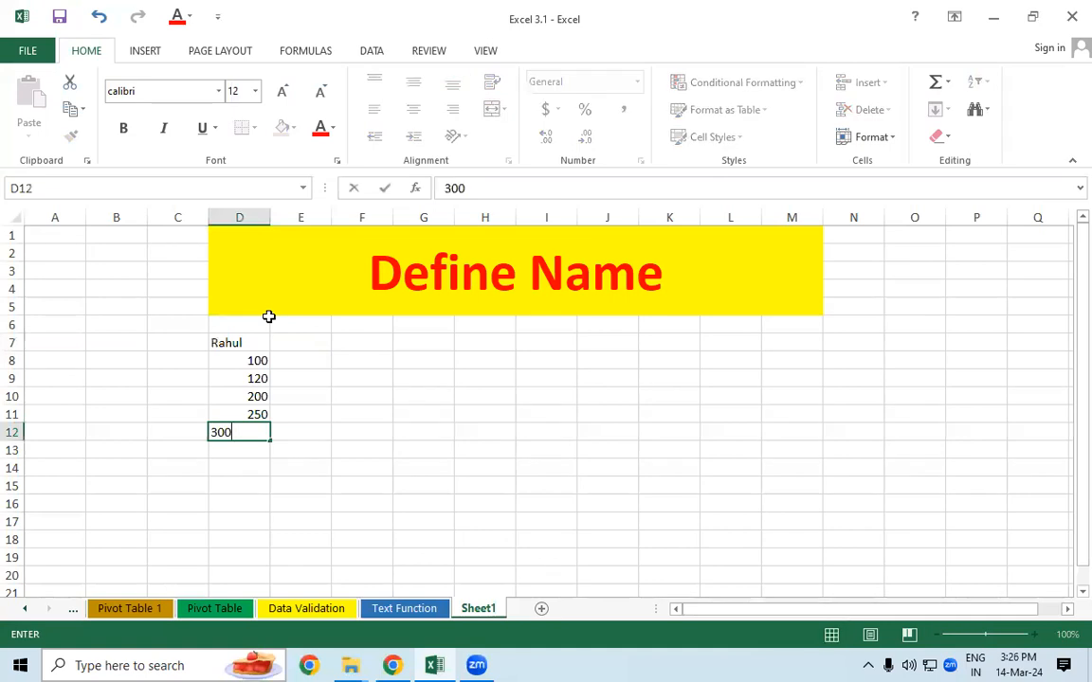
{"action": "type", "text": "0"}
{"action": "key", "text": "Return"}
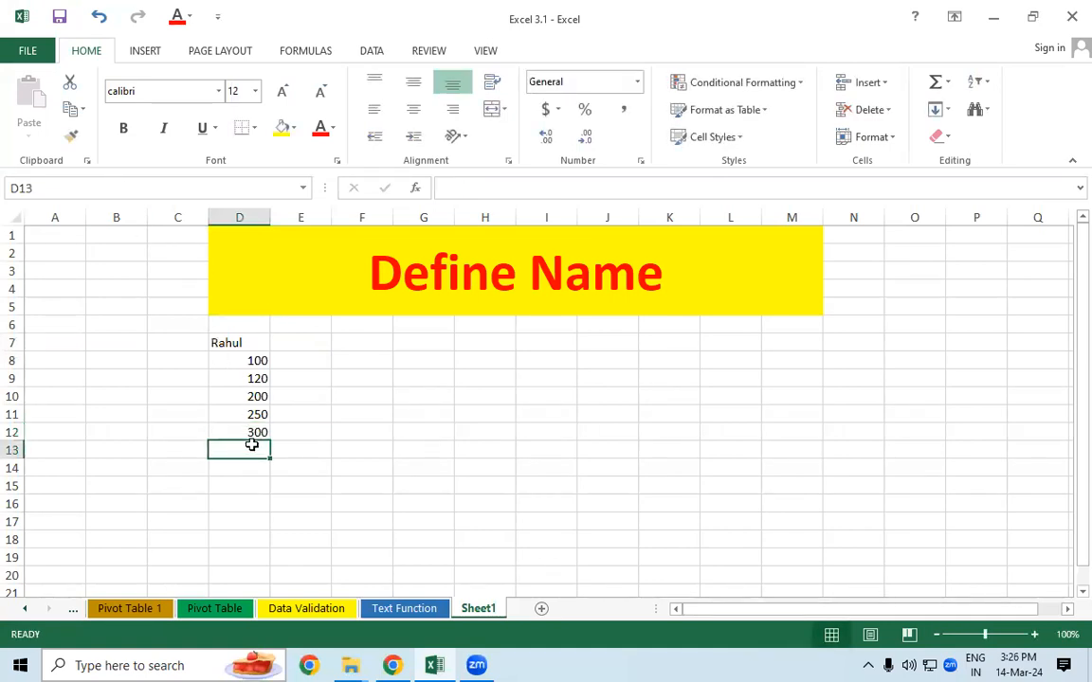
Step: Add a new worksheet and sum Sheet1's range D8:D12 in its cell E9
{"action": "left_click", "coordinate": [542, 609]}
{"action": "left_click", "coordinate": [333, 409]}
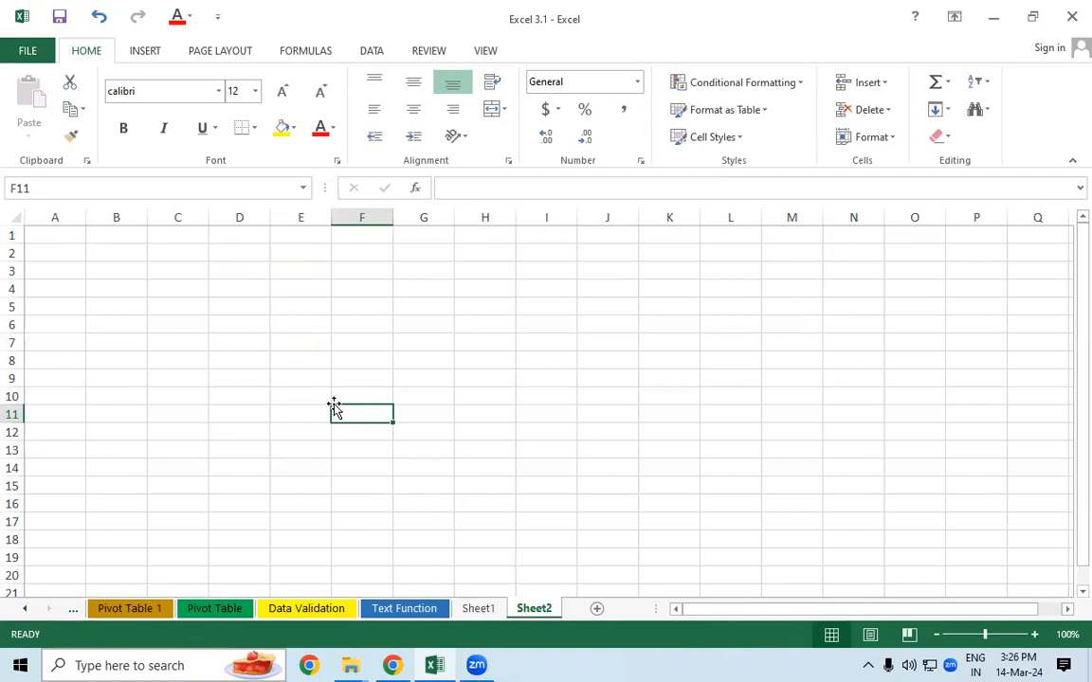
{"action": "left_click", "coordinate": [326, 379]}
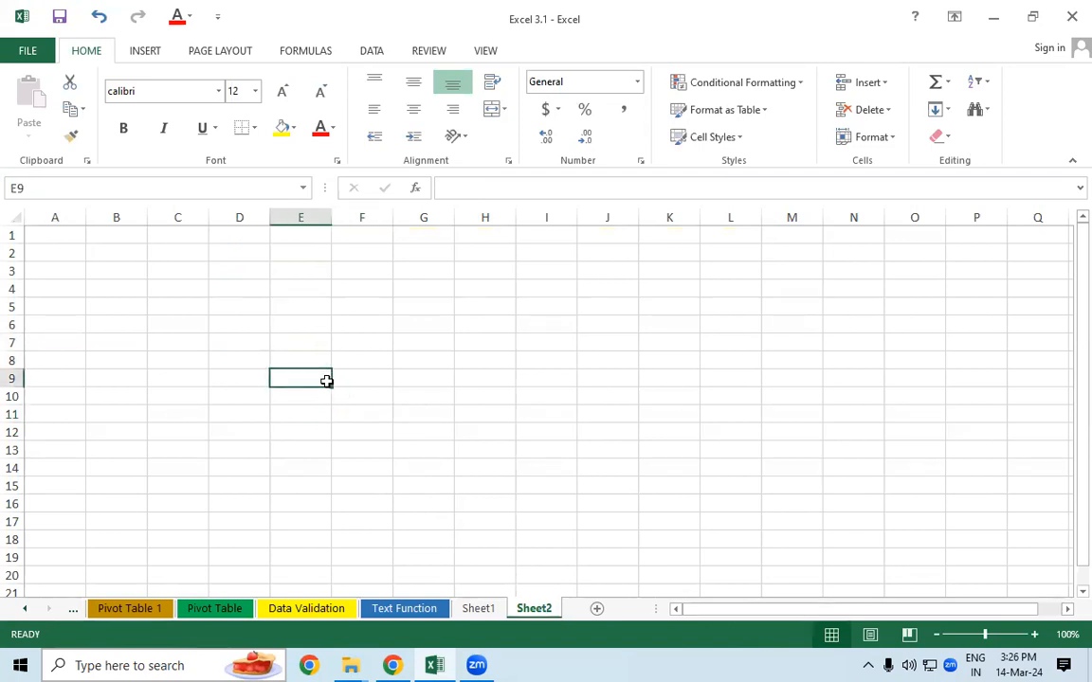
{"action": "type", "text": "=s"}
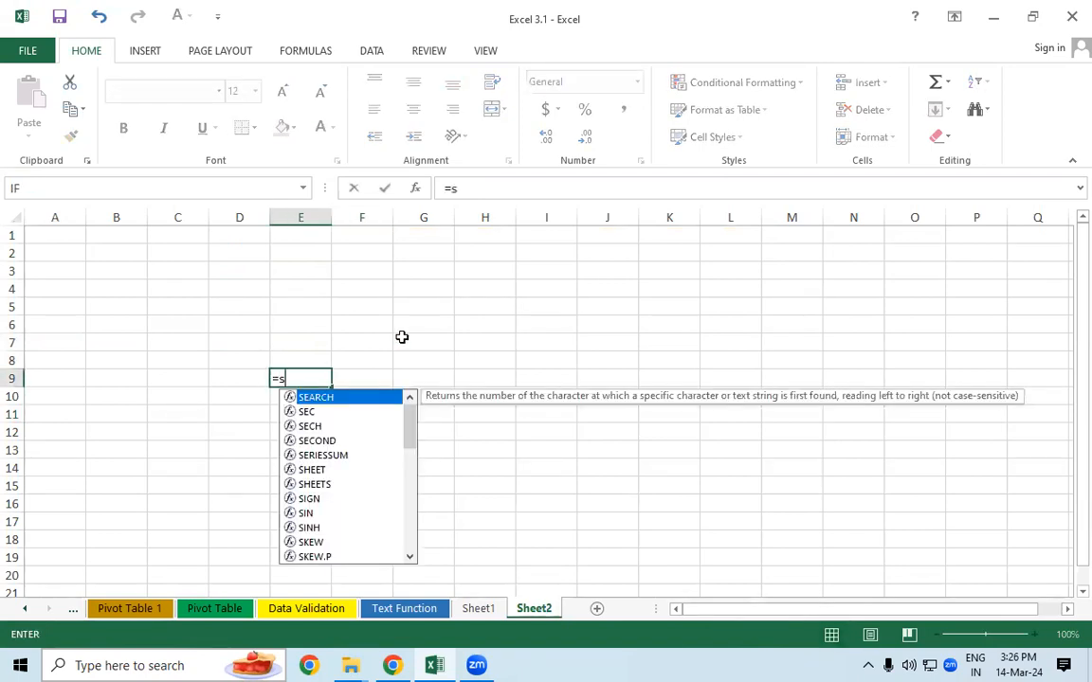
{"action": "type", "text": "um"}
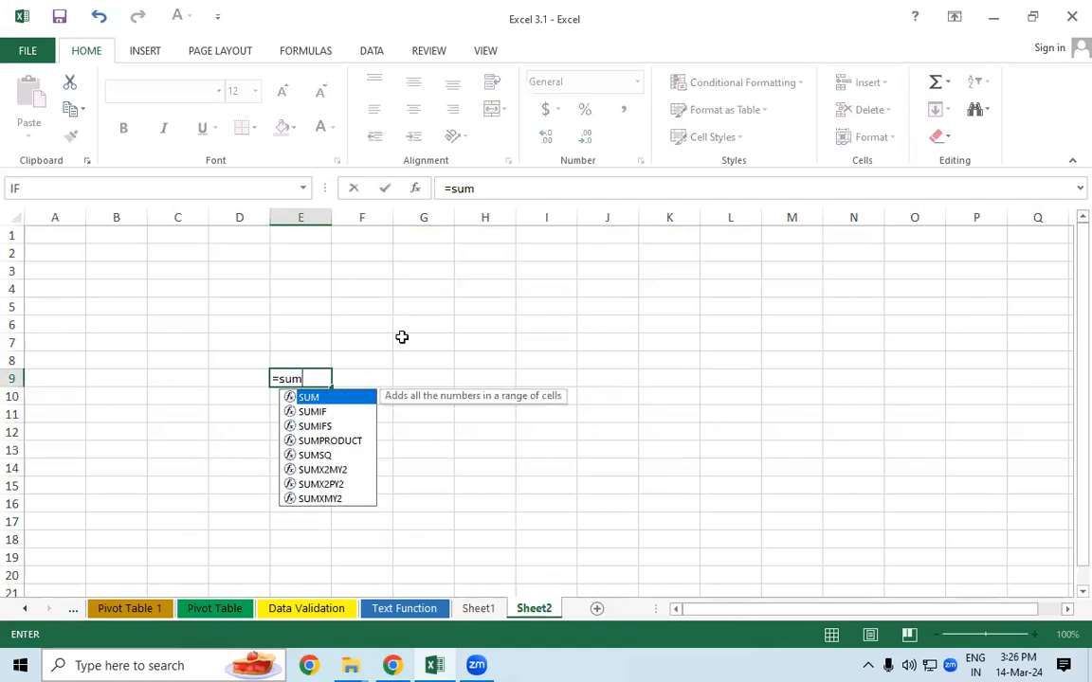
{"action": "key", "text": "Tab"}
{"action": "left_click", "coordinate": [477, 609]}
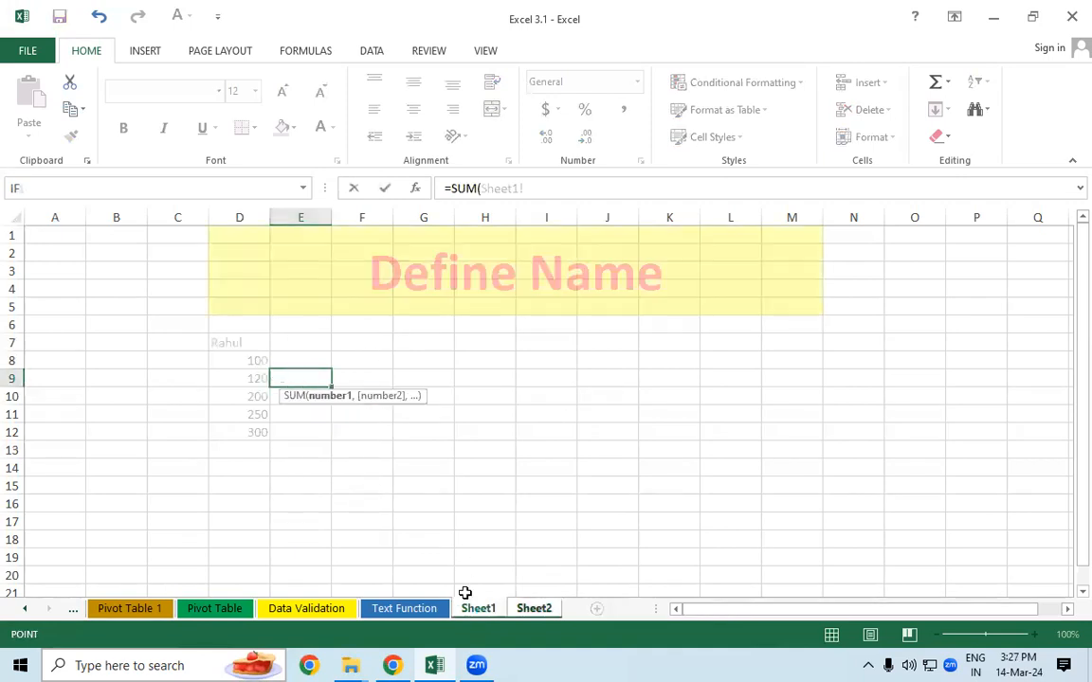
{"action": "left_click", "coordinate": [252, 364]}
{"action": "left_click_drag", "start_coordinate": [252, 369], "coordinate": [257, 429]}
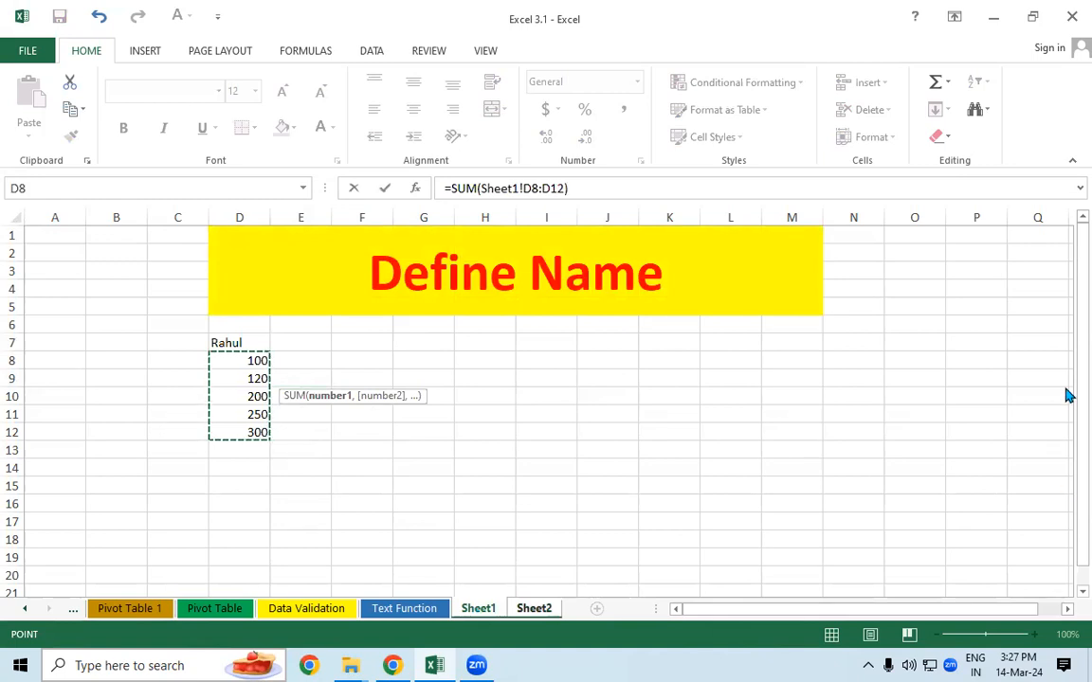
{"action": "key", "text": "Return"}
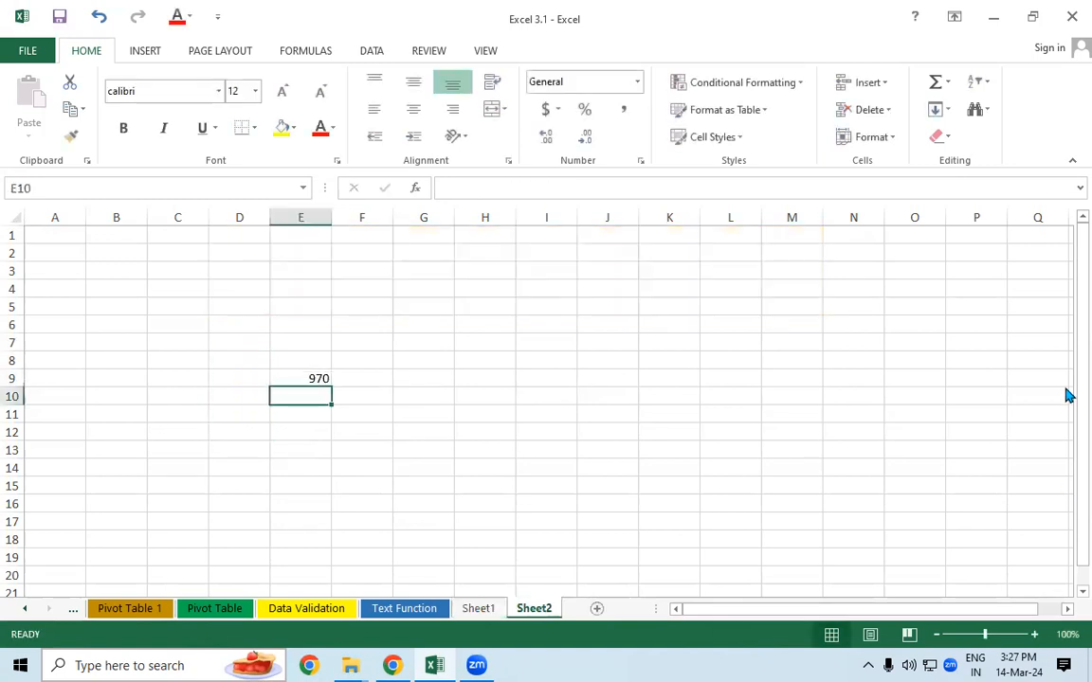
{"action": "left_click", "coordinate": [308, 377]}
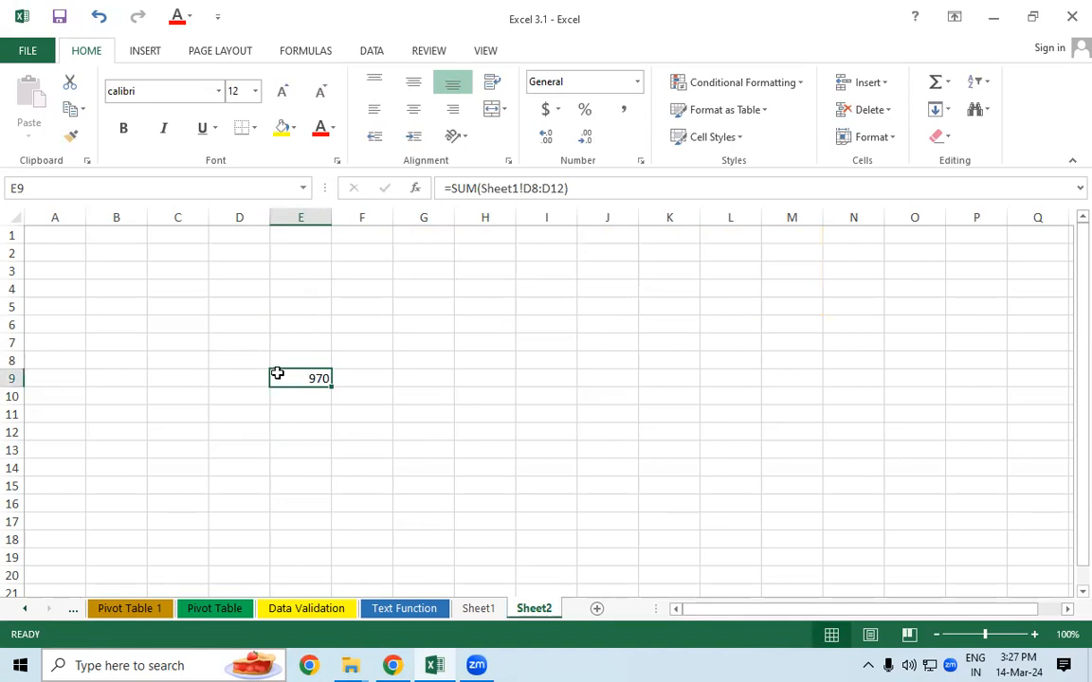
Step: In cell J14 of Sheet1, try a SUM formula that uses the first name from D7 as its only argument
{"action": "left_click", "coordinate": [483, 610]}
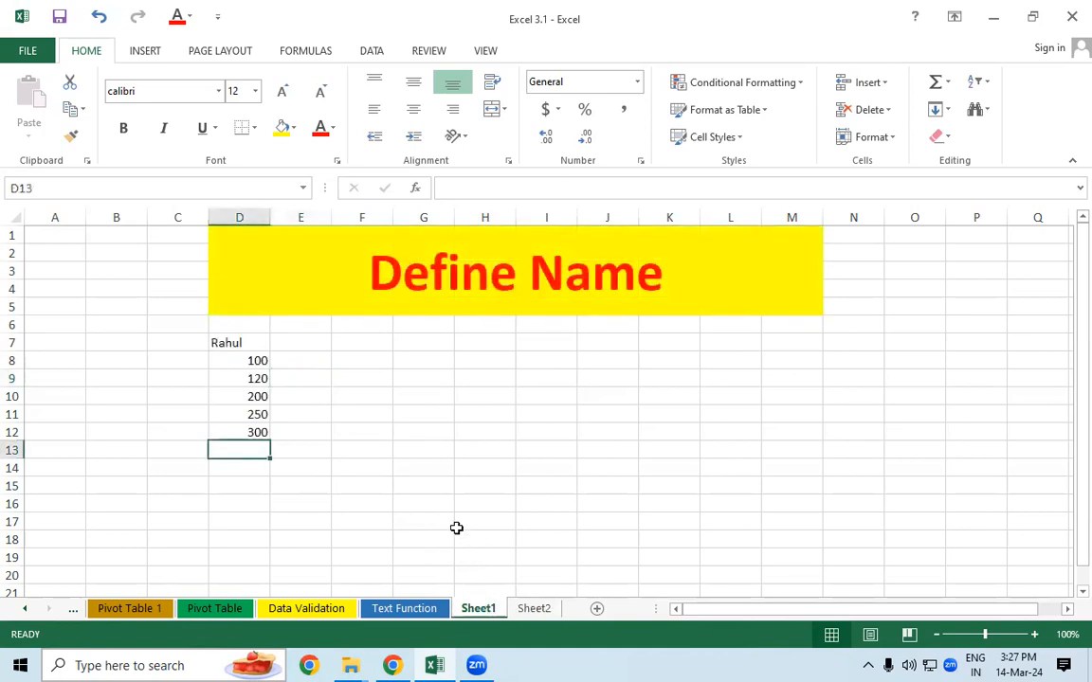
{"action": "left_click", "coordinate": [616, 466]}
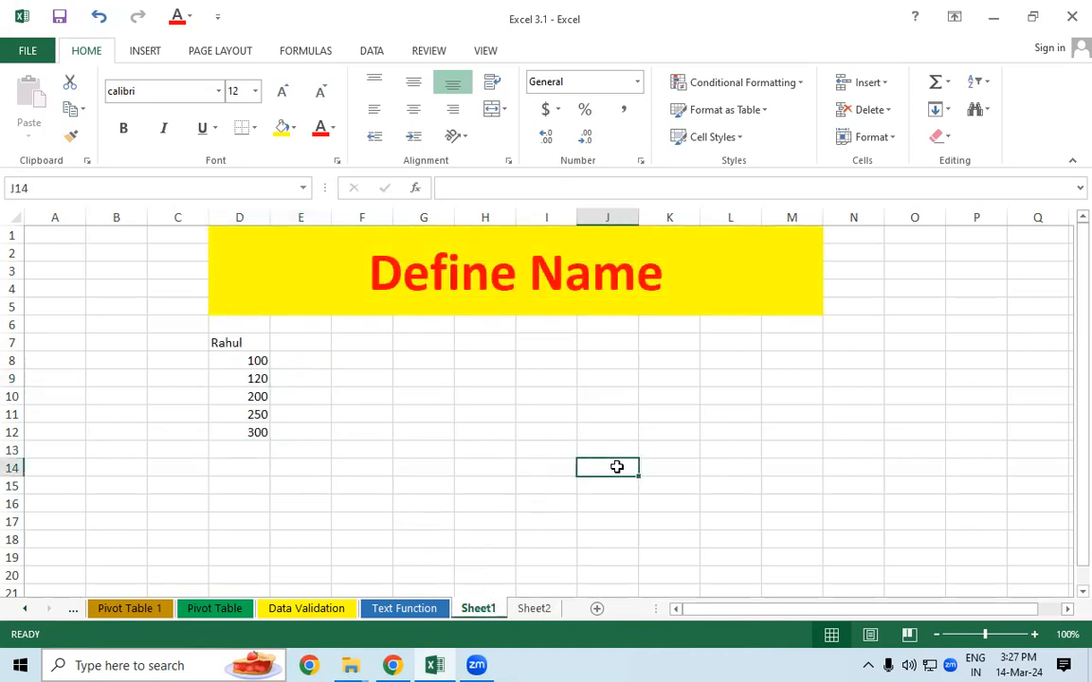
{"action": "type", "text": "=sum"}
{"action": "key", "text": "Tab"}
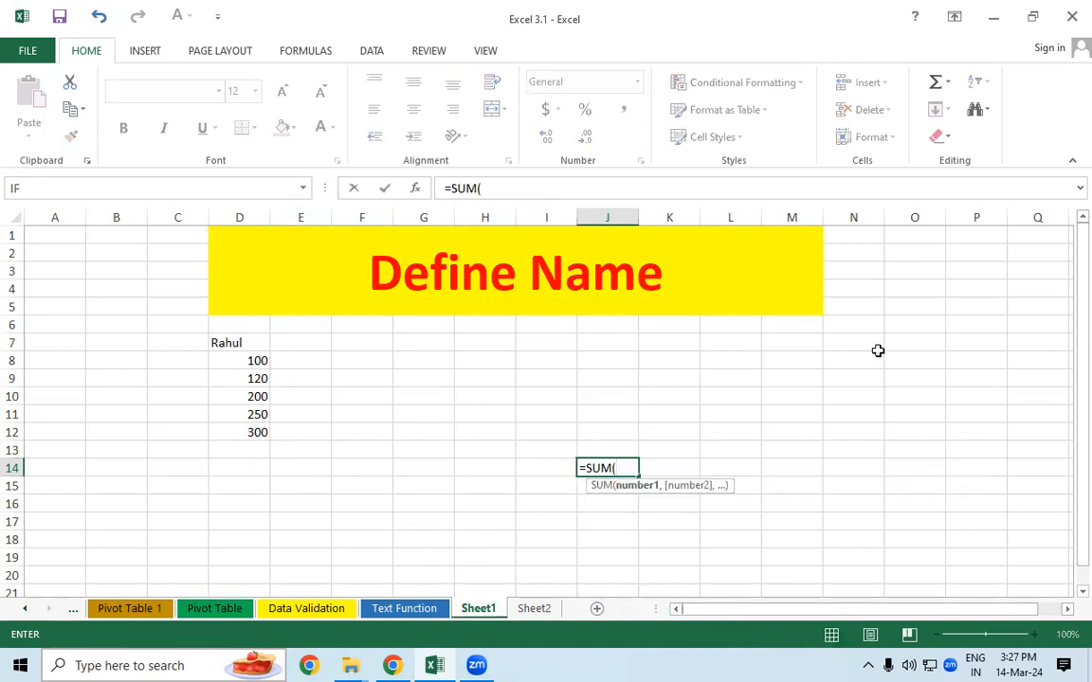
{"action": "type", "text": "Raj"}
{"action": "key", "text": "BackSpace"}
{"action": "type", "text": "hul)"}
{"action": "key", "text": "Return"}
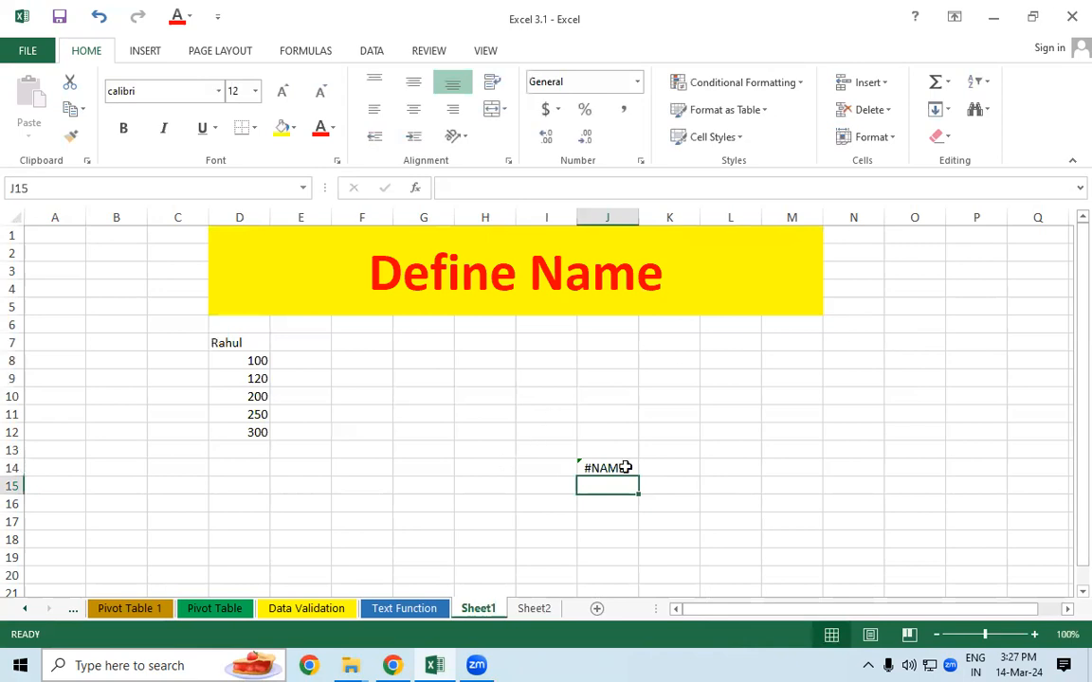
{"action": "left_click", "coordinate": [628, 465]}
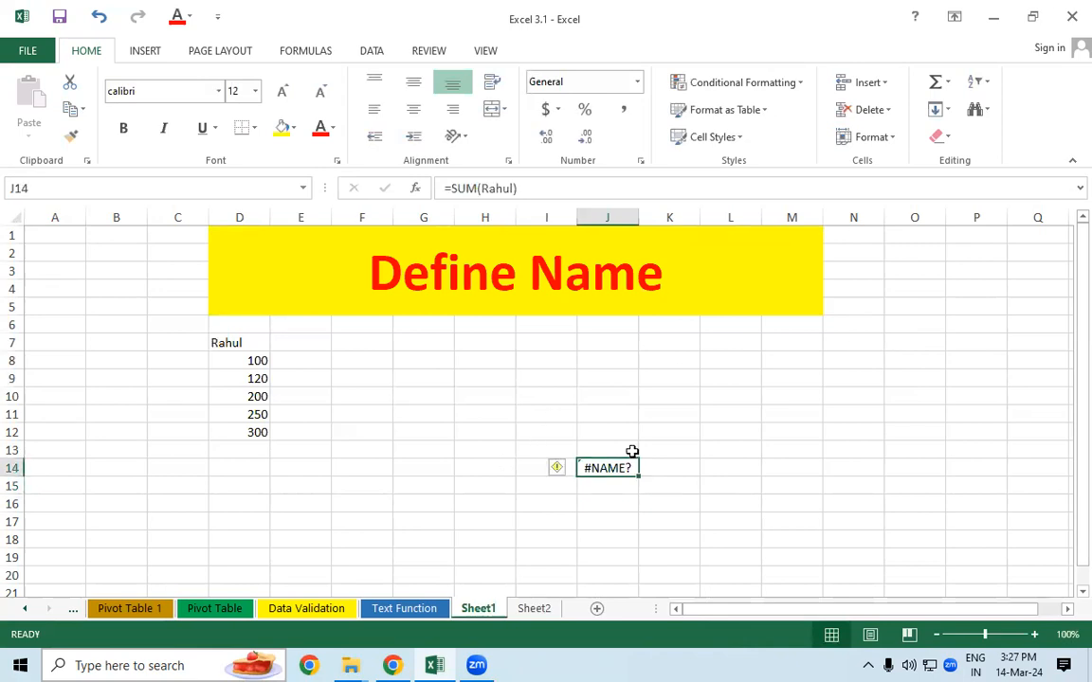
Step: Examine the Formulas commands for the function library, defined names, formula auditing and calculation
{"action": "left_click_drag", "start_coordinate": [202, 341], "coordinate": [239, 415]}
{"action": "left_click", "coordinate": [398, 296]}
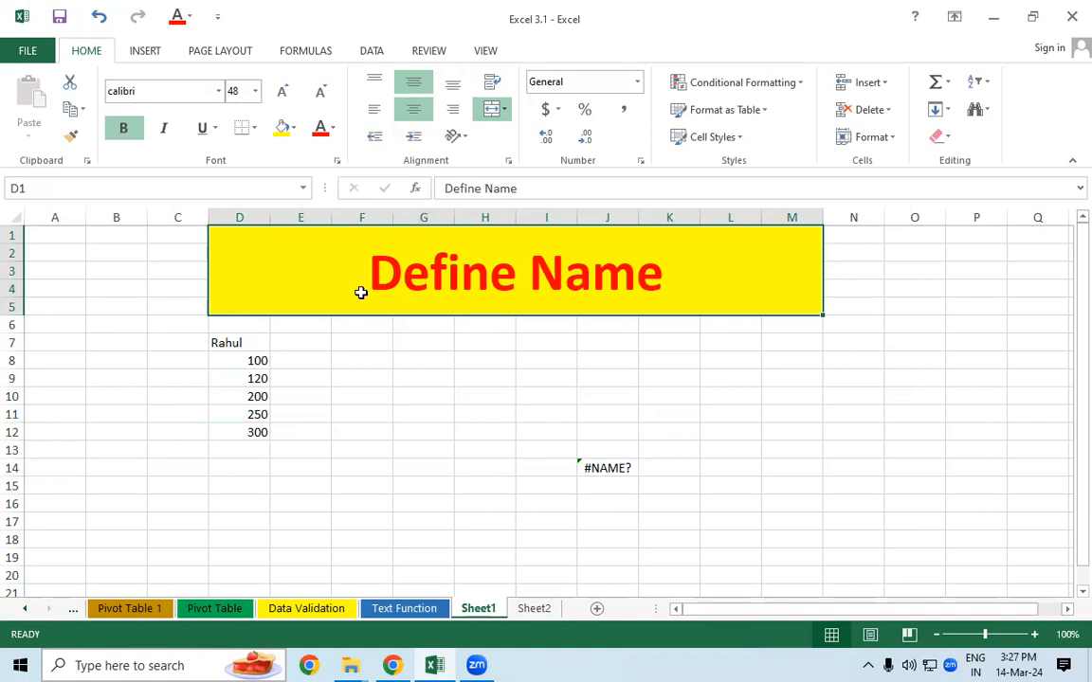
{"action": "left_click", "coordinate": [310, 53]}
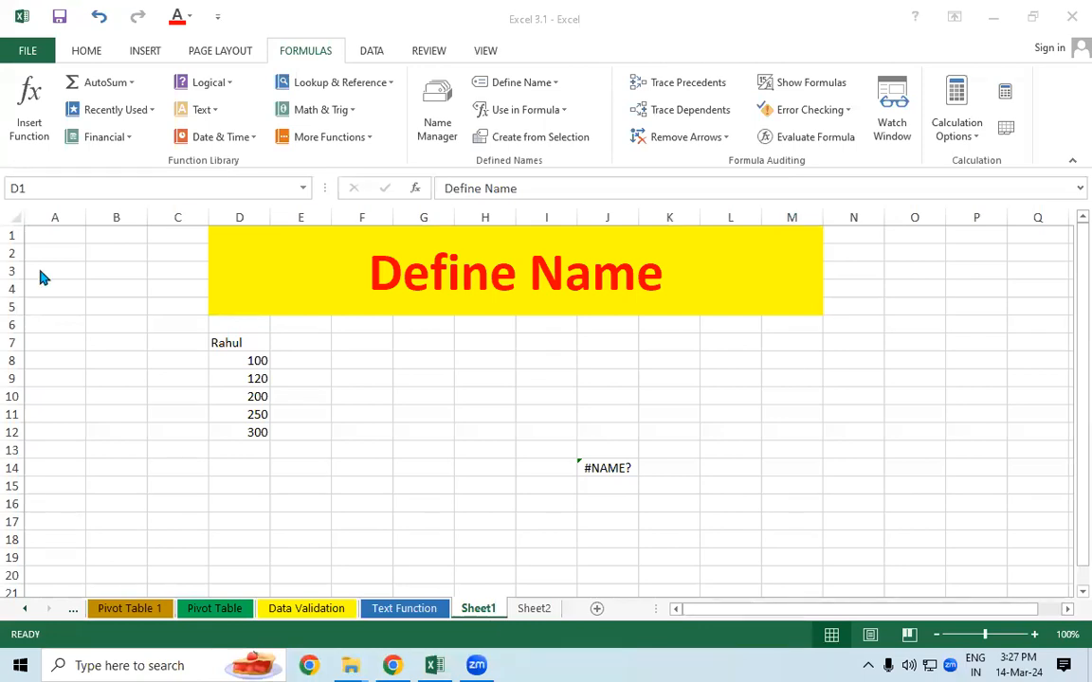
{"action": "left_click_drag", "start_coordinate": [8, 59], "coordinate": [400, 163]}
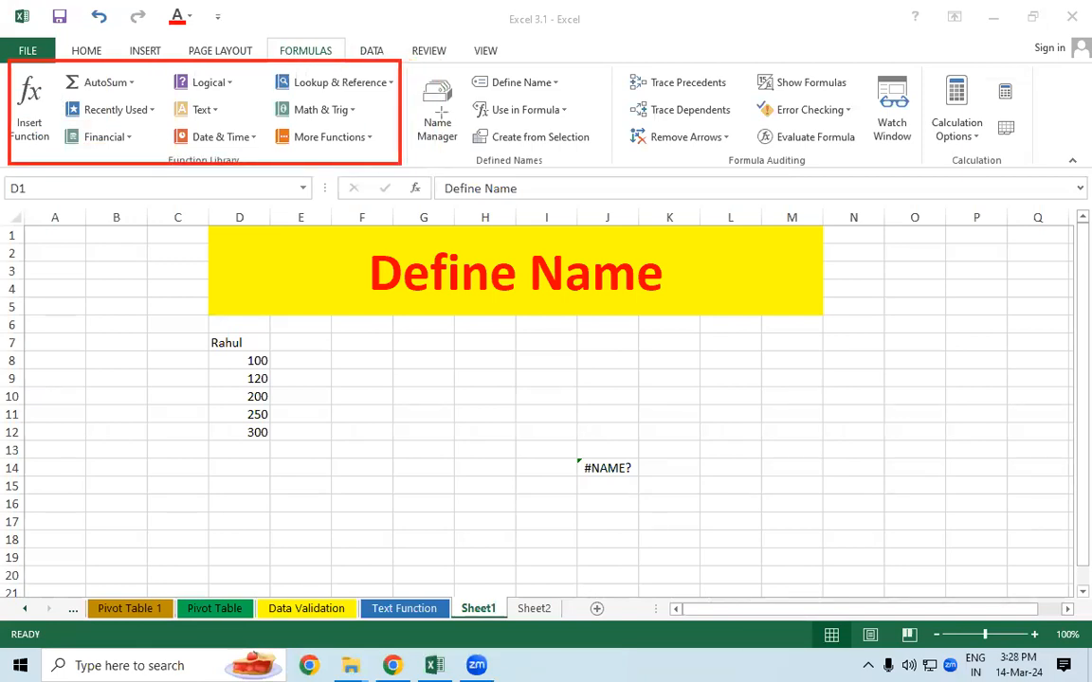
{"action": "left_click_drag", "start_coordinate": [411, 62], "coordinate": [612, 163]}
{"action": "left_click_drag", "start_coordinate": [624, 67], "coordinate": [1030, 172]}
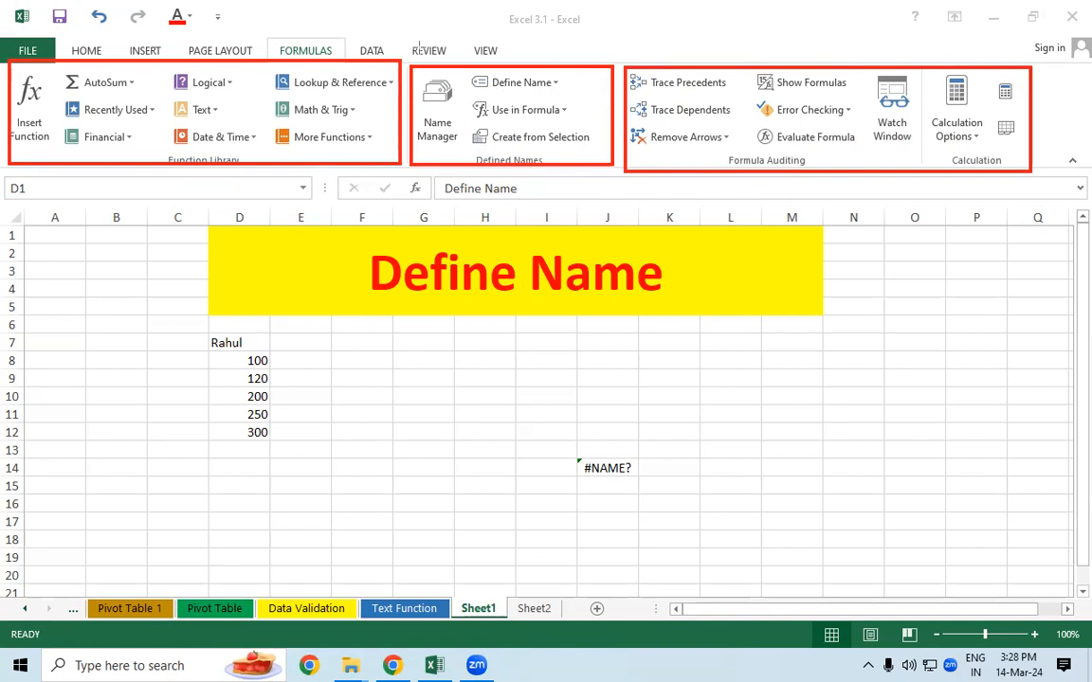
{"action": "left_click_drag", "start_coordinate": [410, 69], "coordinate": [612, 166]}
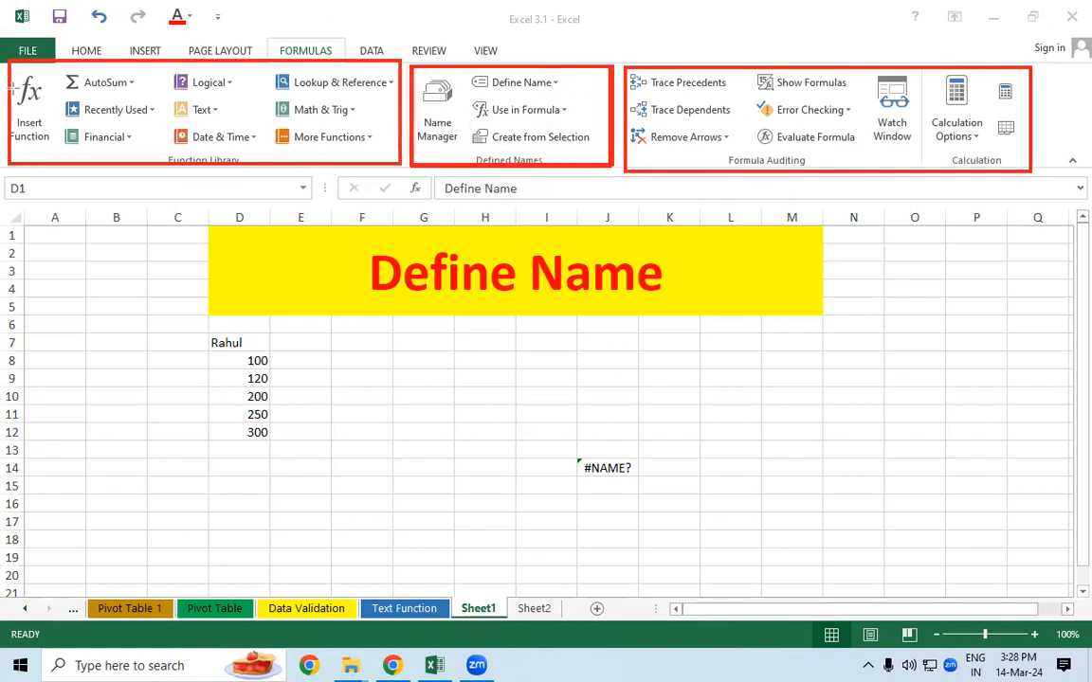
{"action": "left_click_drag", "start_coordinate": [9, 63], "coordinate": [399, 164]}
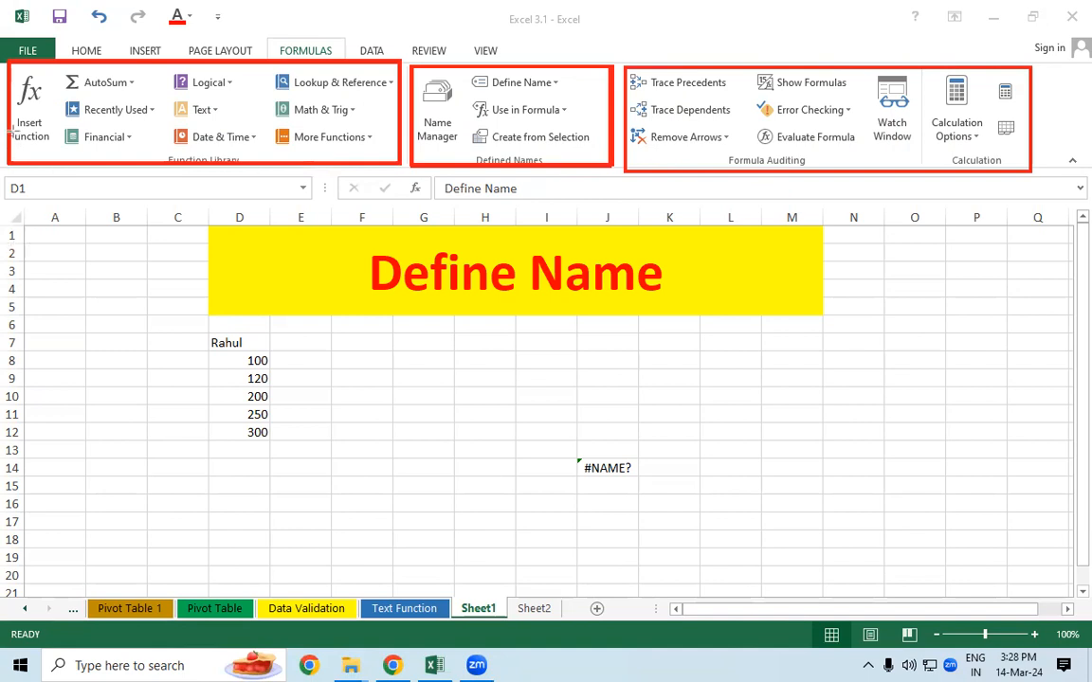
{"action": "left_click_drag", "start_coordinate": [9, 63], "coordinate": [397, 163]}
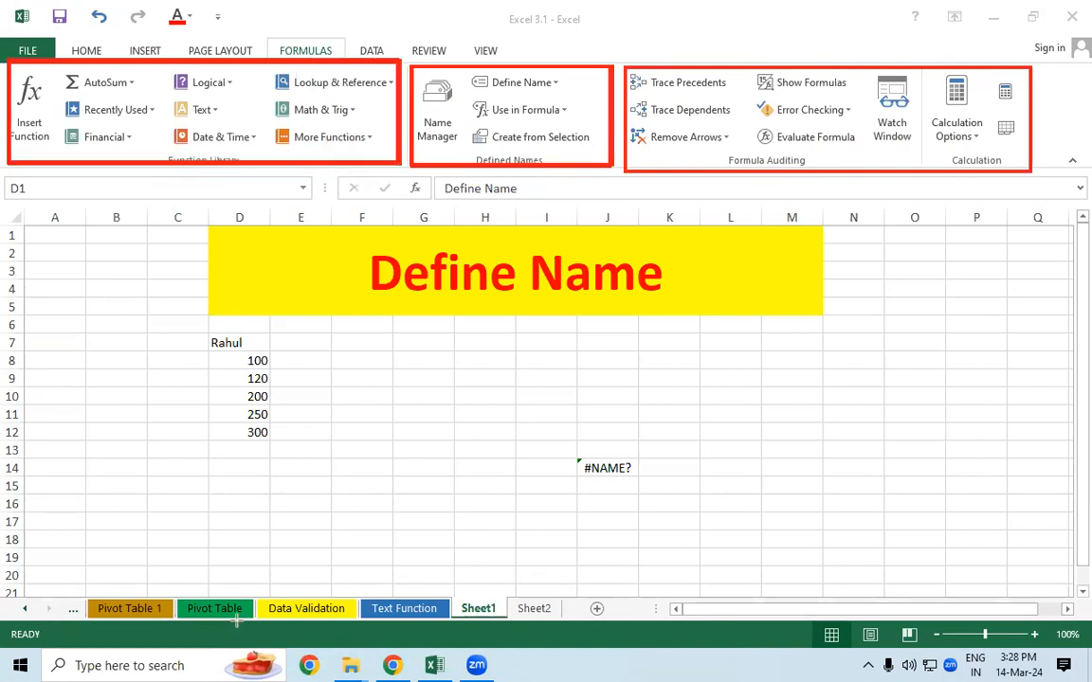
{"action": "left_click", "coordinate": [632, 608]}
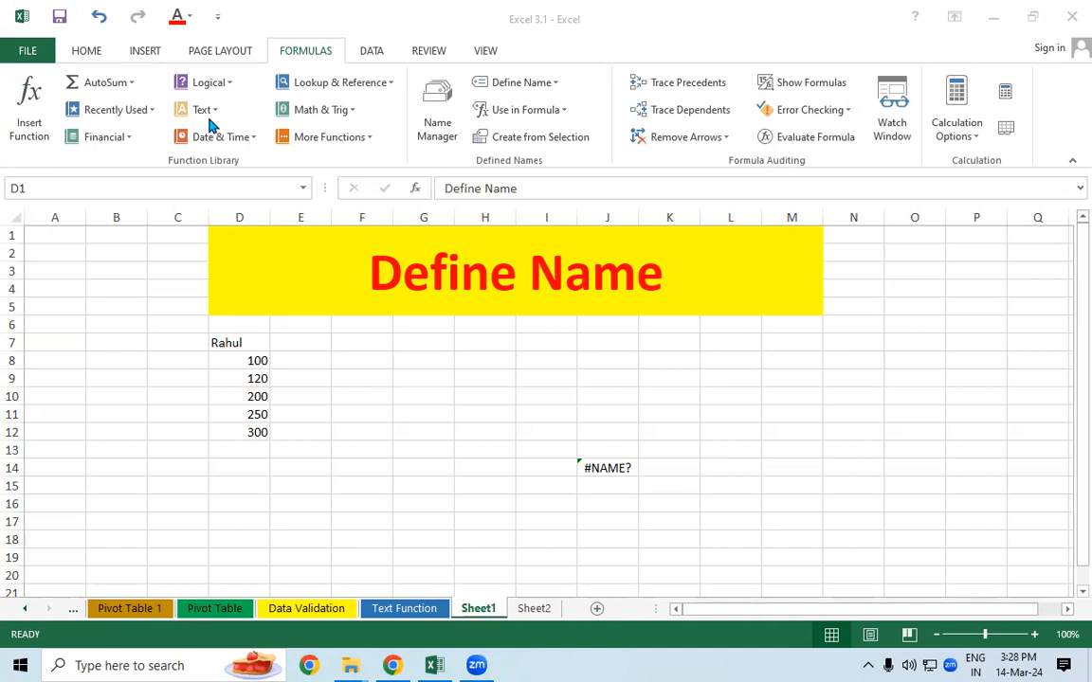
{"action": "left_click", "coordinate": [335, 348]}
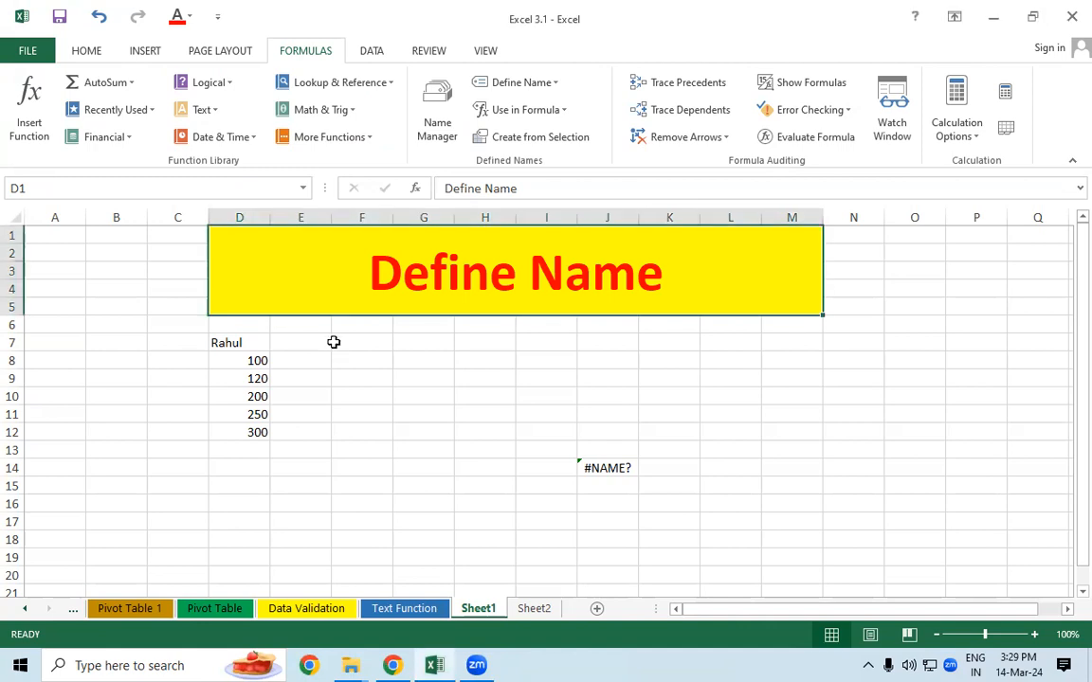
{"action": "left_click", "coordinate": [121, 302]}
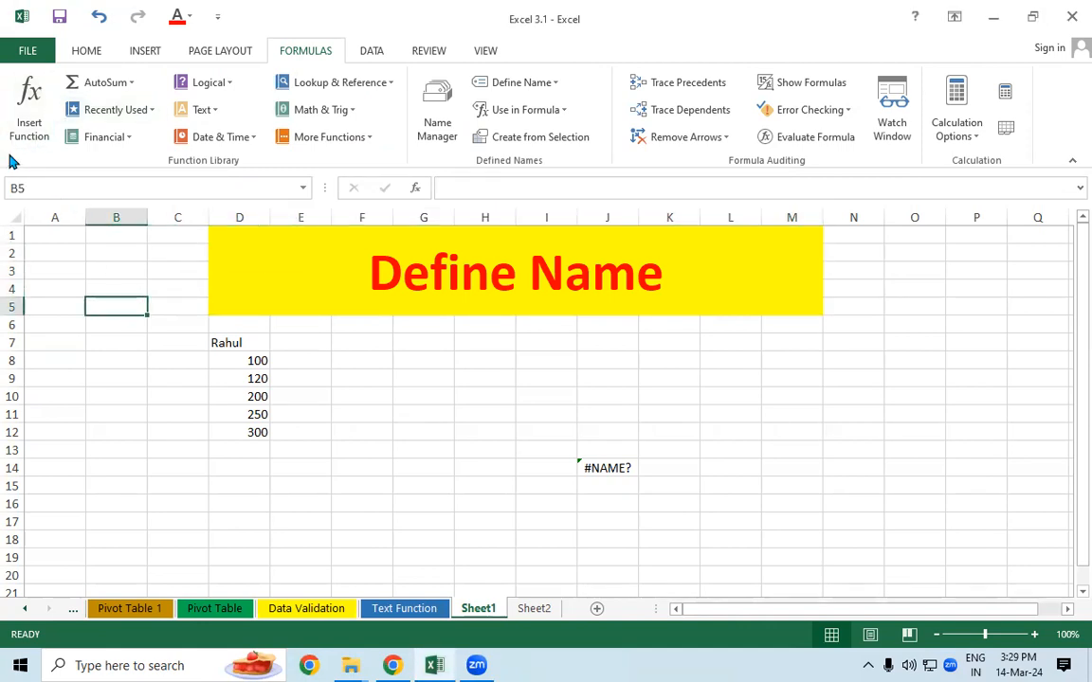
{"action": "left_click", "coordinate": [386, 400]}
{"action": "left_click", "coordinate": [471, 428]}
{"action": "type", "text": "=su"}
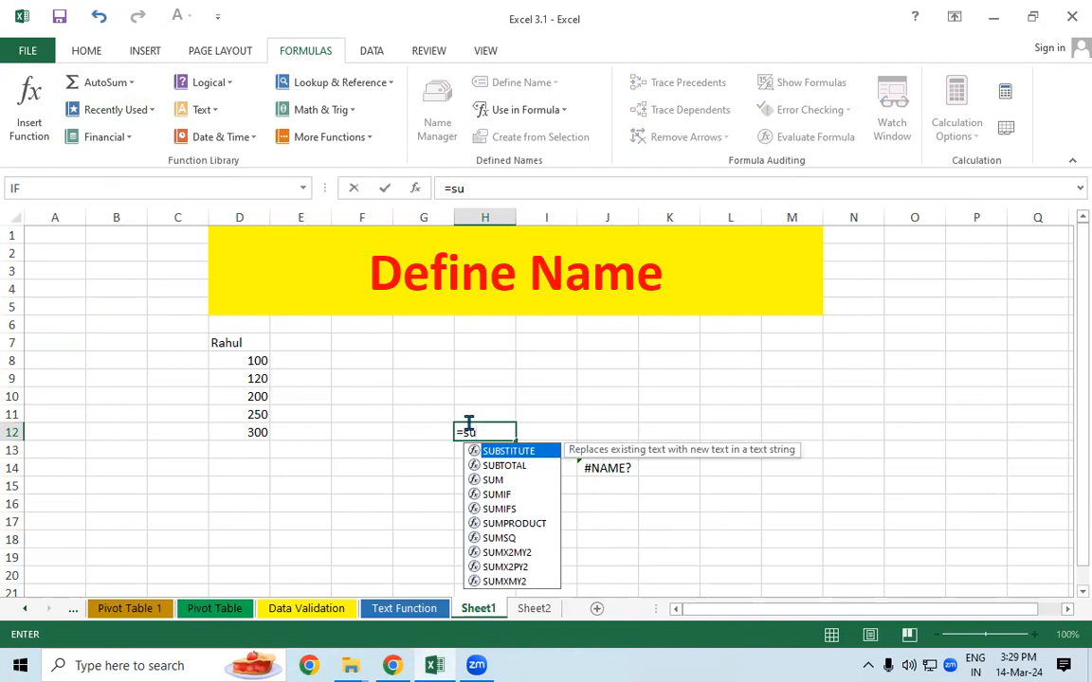
{"action": "key", "text": "BackSpace"}
{"action": "key", "text": "BackSpace"}
{"action": "key", "text": "BackSpace"}
{"action": "type", "text": "=ma"}
{"action": "key", "text": "Down"}
{"action": "key", "text": "Tab"}
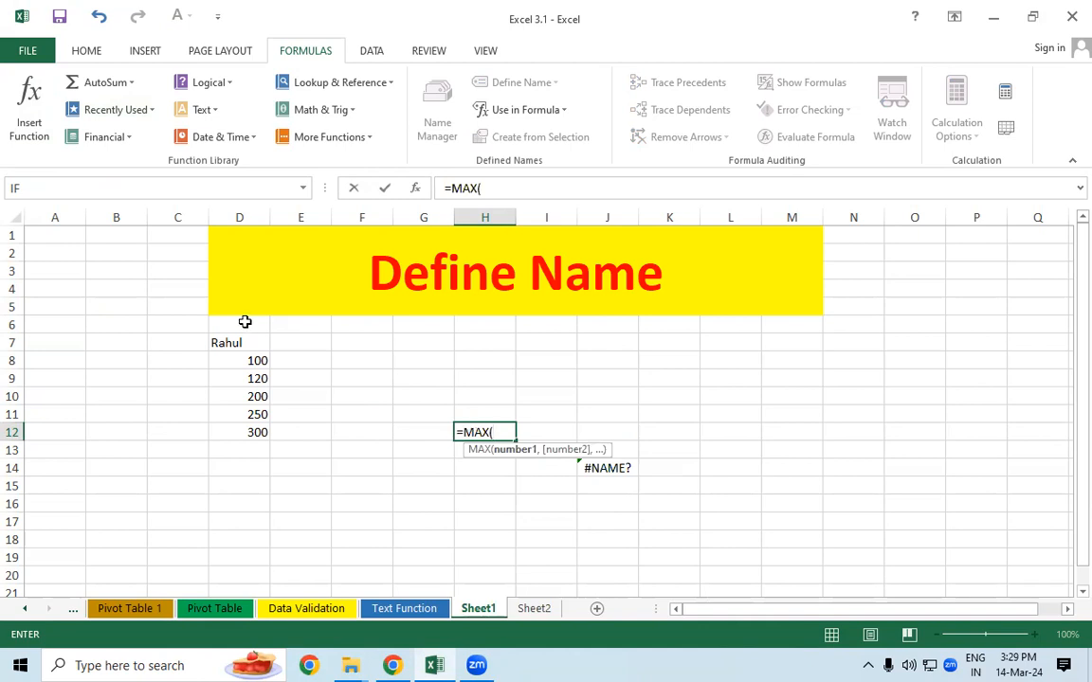
{"action": "key", "text": "Escape"}
Step: Use Insert Function to calculate the AVERAGE of D8:D12 in cell H11 and review the resulting formula
{"action": "left_click", "coordinate": [485, 414]}
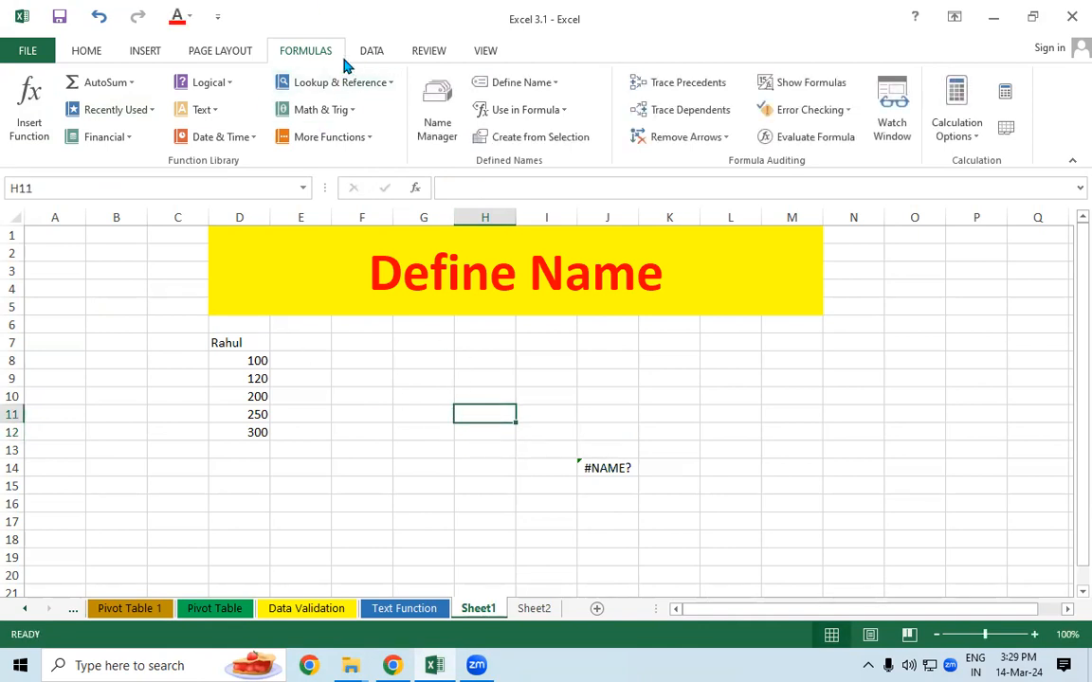
{"action": "left_click", "coordinate": [31, 100]}
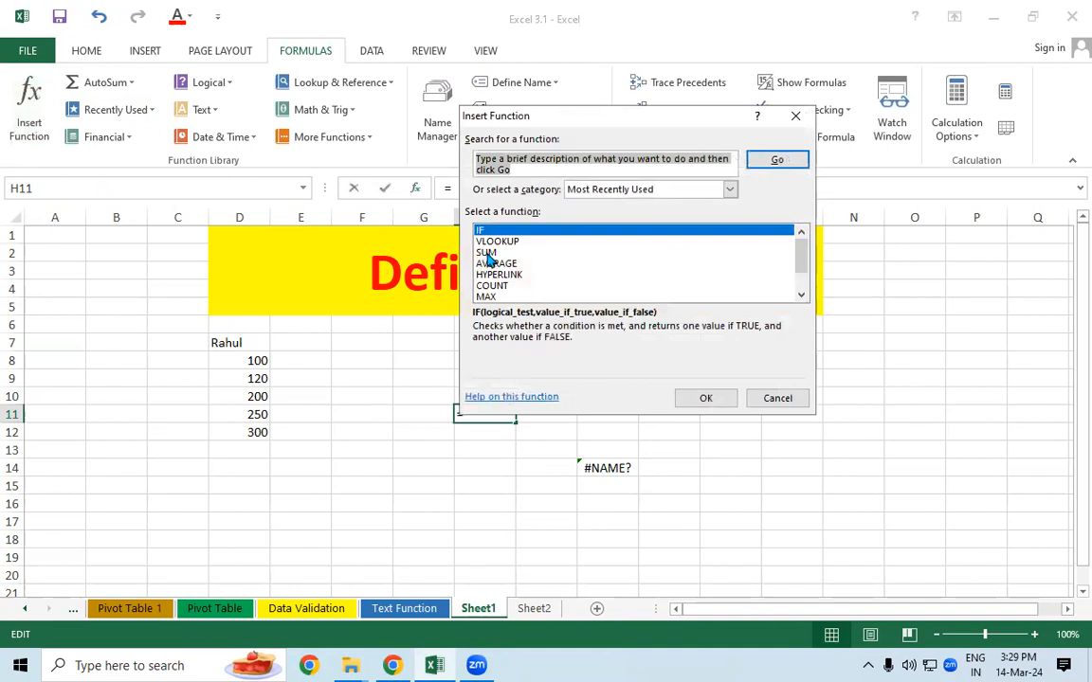
{"action": "left_click", "coordinate": [487, 254]}
{"action": "left_click", "coordinate": [489, 243]}
{"action": "left_click", "coordinate": [490, 233]}
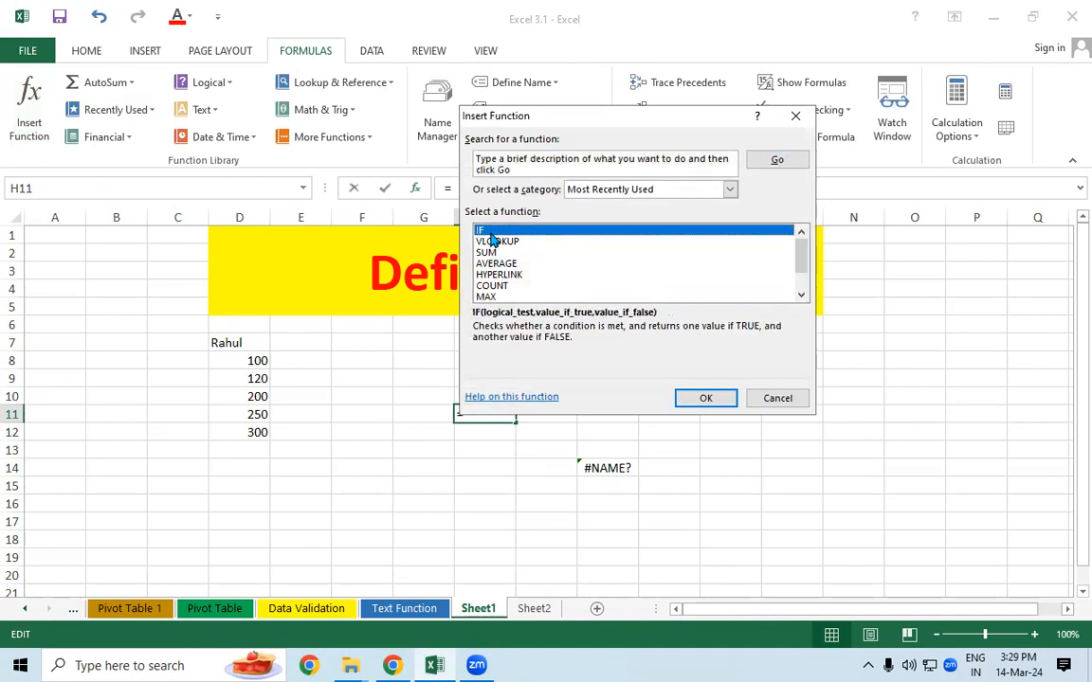
{"action": "left_click", "coordinate": [502, 264]}
{"action": "left_click", "coordinate": [505, 275]}
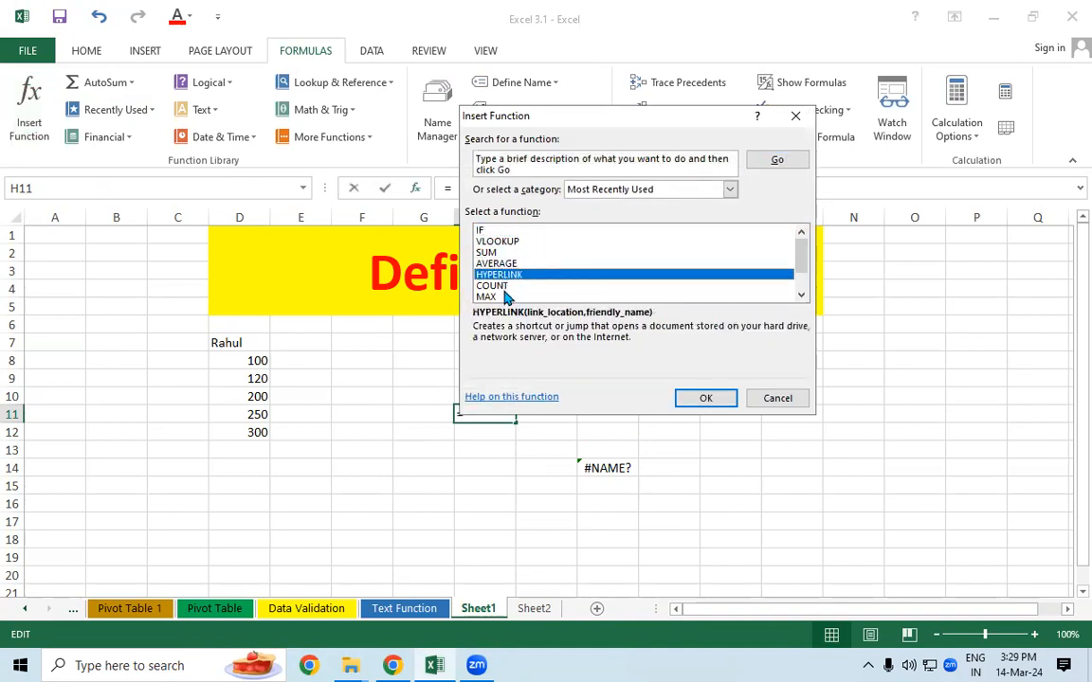
{"action": "left_click", "coordinate": [497, 264]}
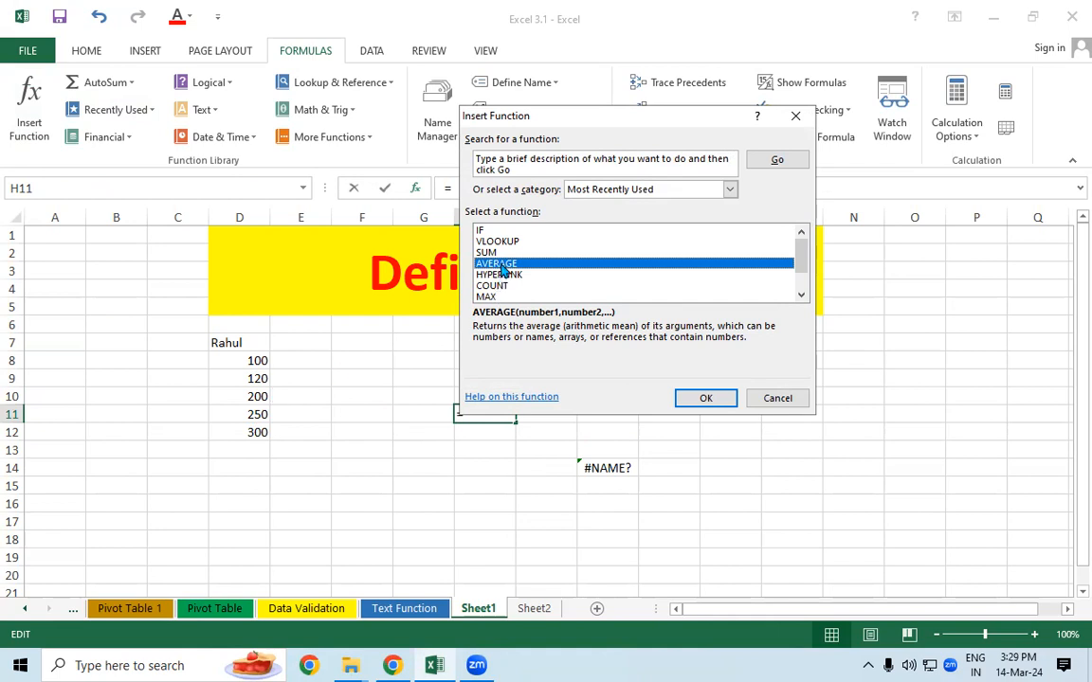
{"action": "left_click", "coordinate": [702, 399]}
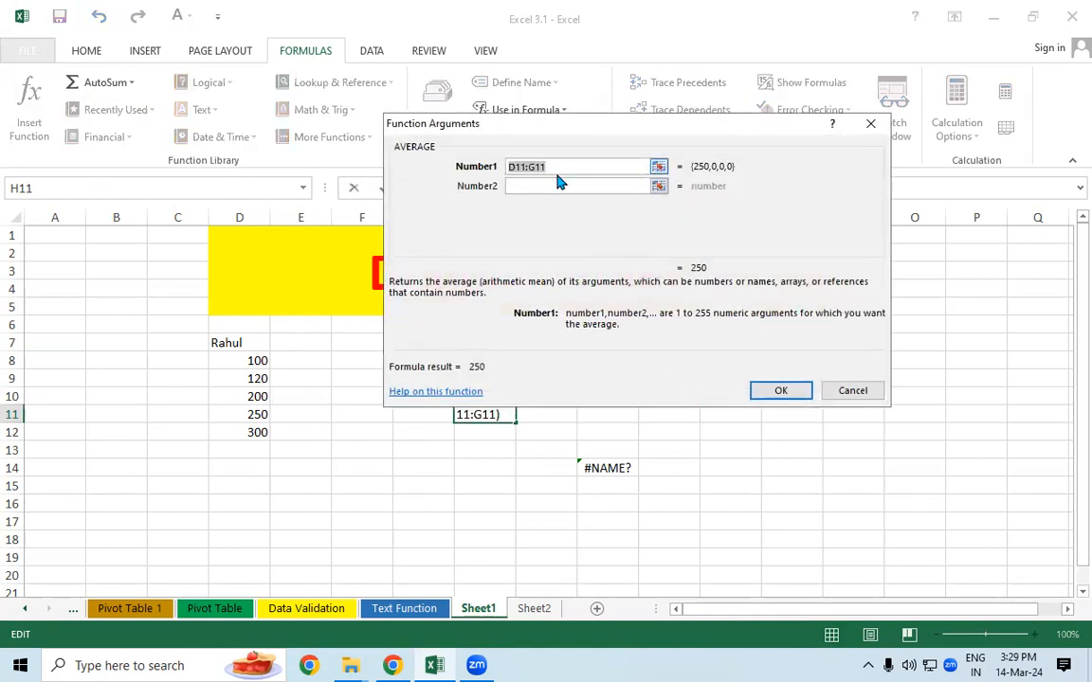
{"action": "left_click_drag", "start_coordinate": [241, 360], "coordinate": [240, 431]}
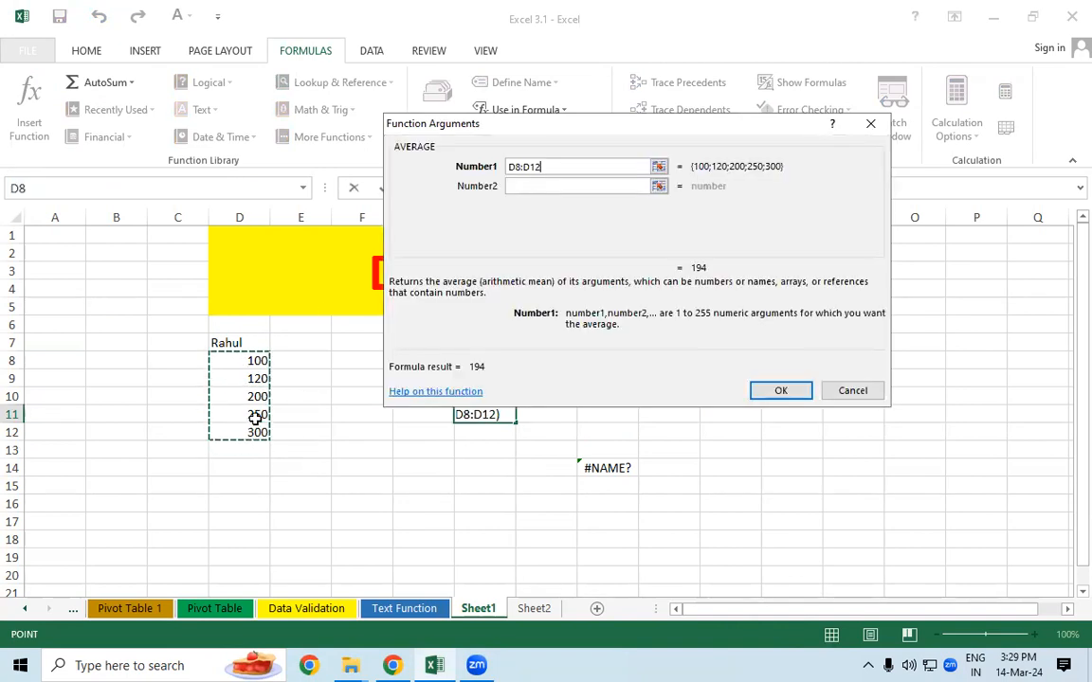
{"action": "left_click", "coordinate": [763, 392]}
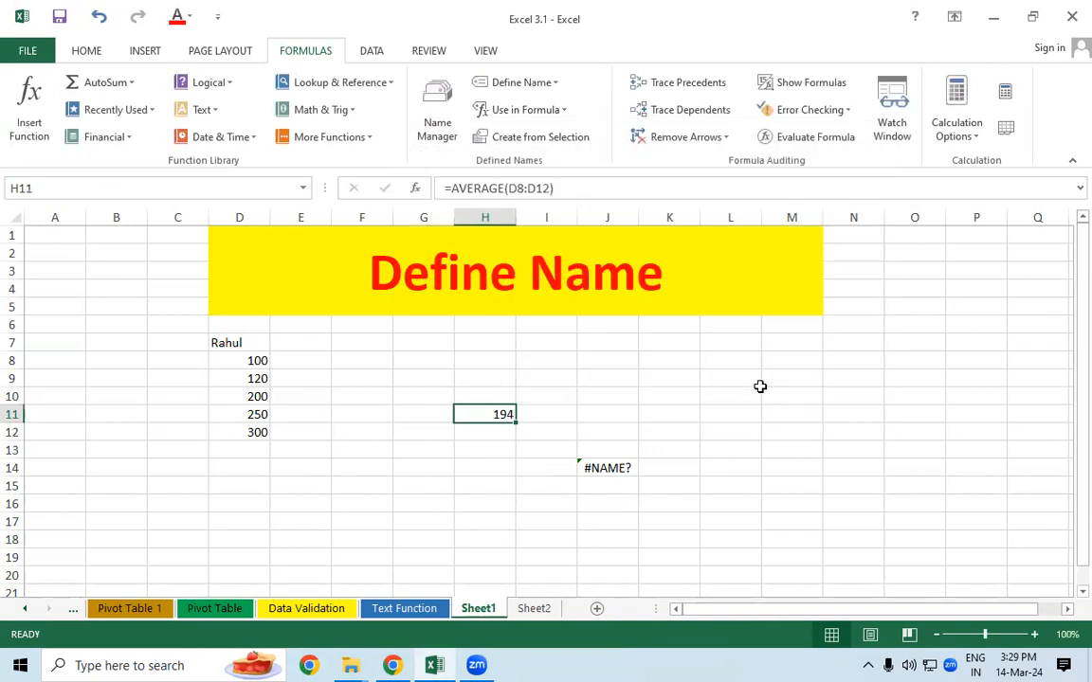
{"action": "double_click", "coordinate": [490, 414]}
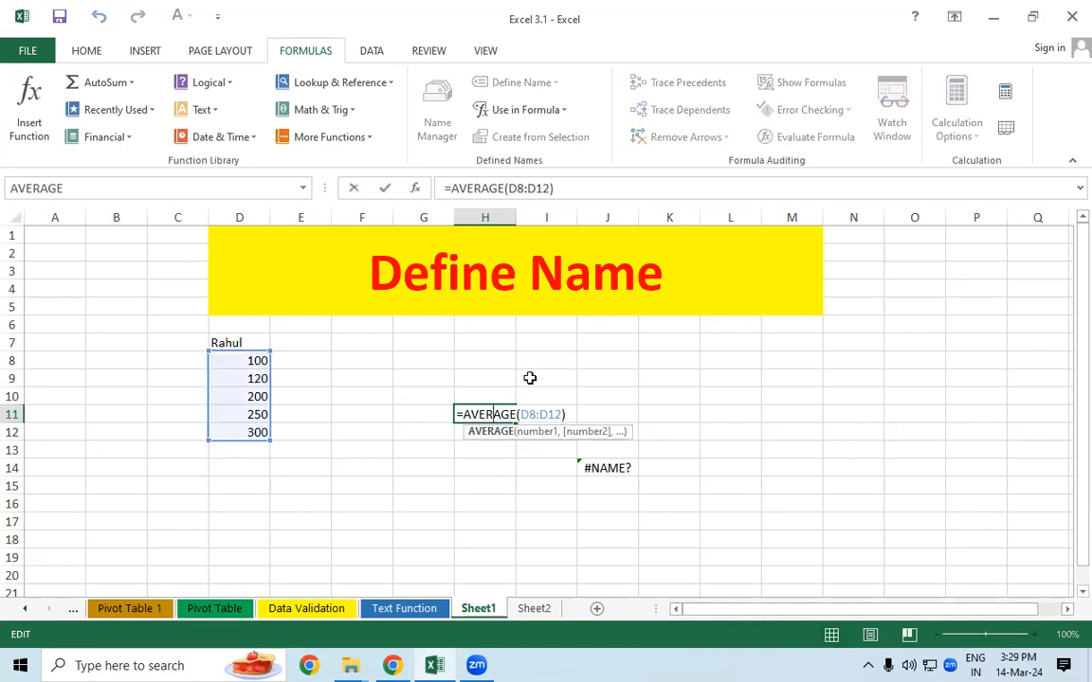
{"action": "key", "text": "Escape"}
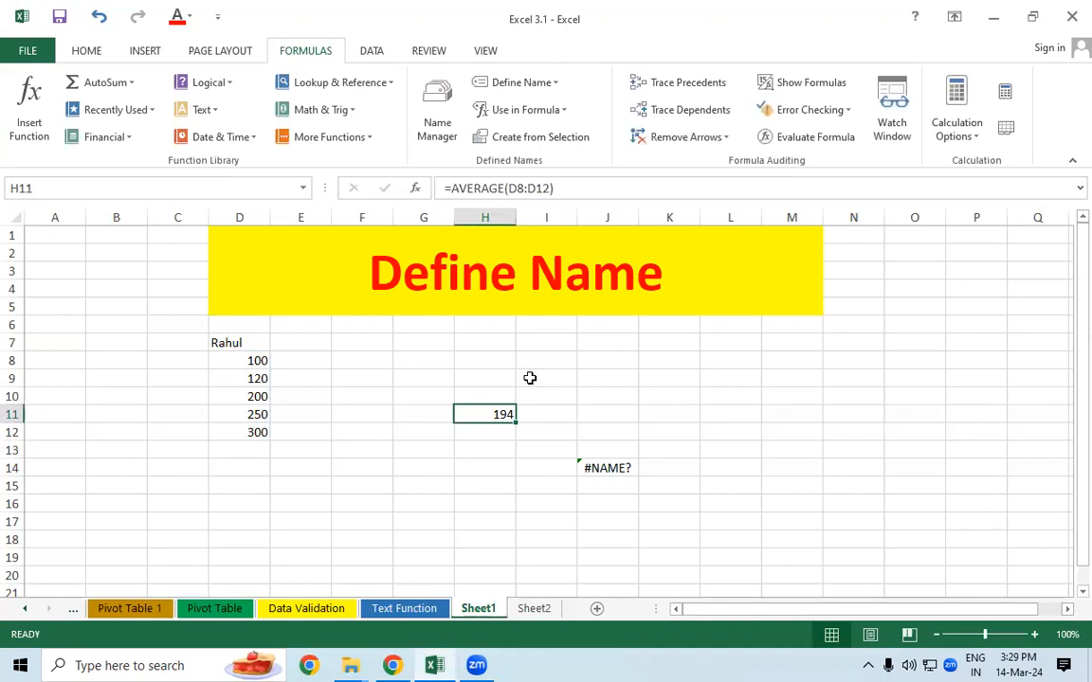
Step: Use Insert Function to calculate the SUM of D8:D12 in cell H13
{"action": "left_click", "coordinate": [473, 452]}
{"action": "left_click", "coordinate": [28, 103]}
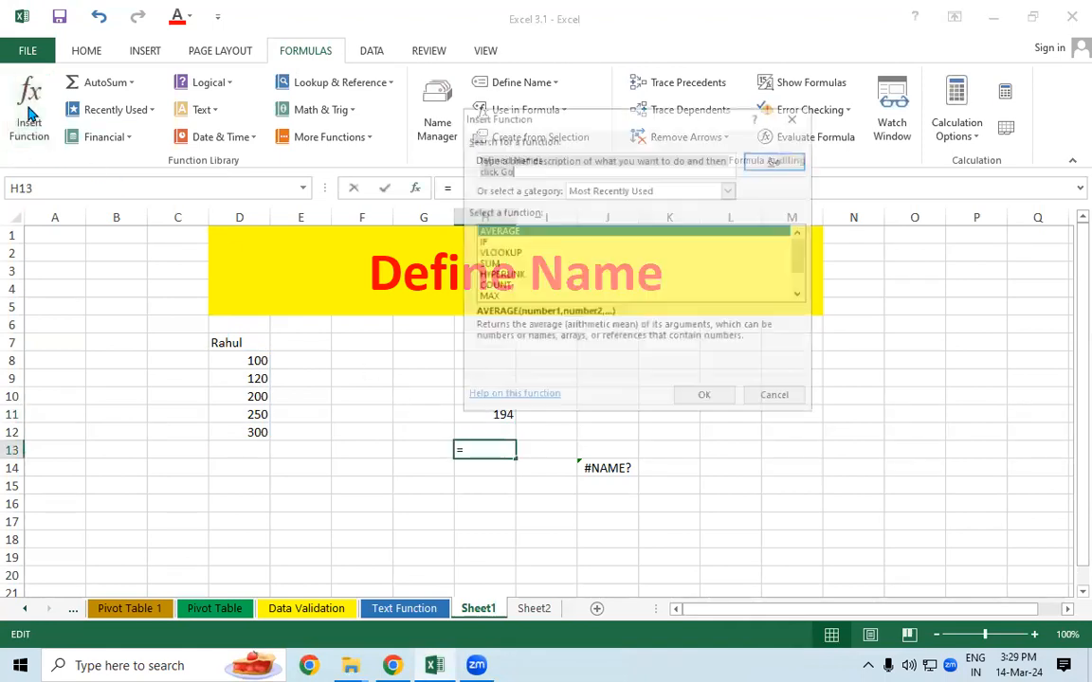
{"action": "left_click", "coordinate": [514, 265]}
{"action": "left_click", "coordinate": [703, 399]}
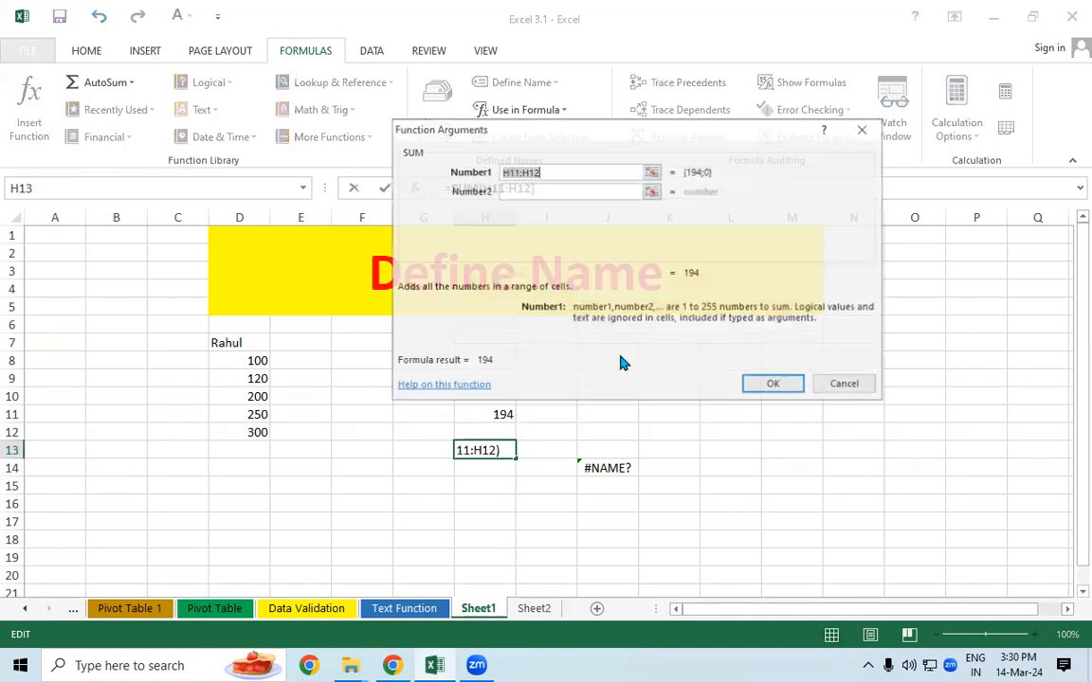
{"action": "left_click_drag", "start_coordinate": [244, 361], "coordinate": [254, 431]}
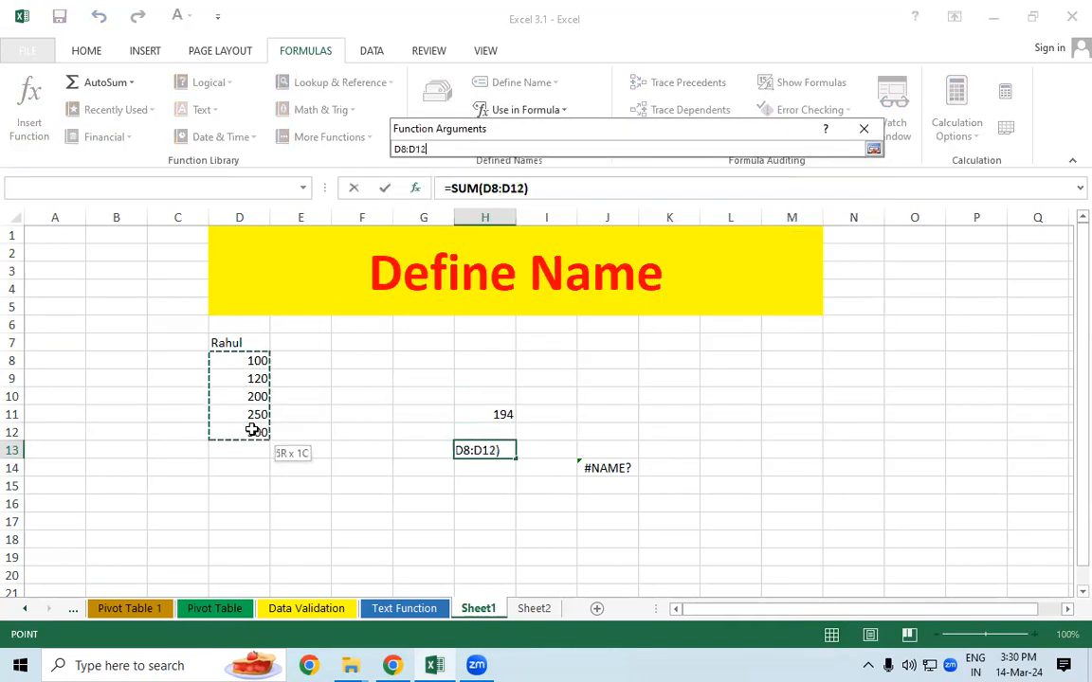
{"action": "left_click", "coordinate": [769, 385]}
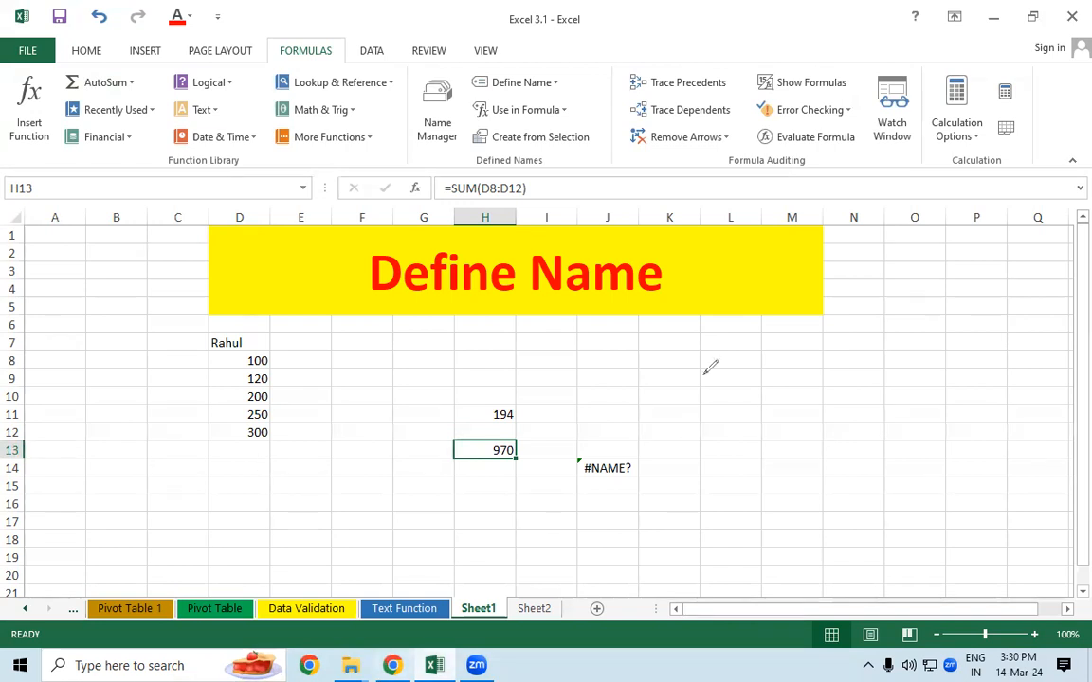
{"action": "left_click_drag", "start_coordinate": [710, 394], "coordinate": [738, 393]}
{"action": "left_click_drag", "start_coordinate": [717, 382], "coordinate": [735, 376]}
{"action": "left_click_drag", "start_coordinate": [744, 339], "coordinate": [761, 392]}
{"action": "mouse_move", "coordinate": [738, 368]}
{"action": "left_mouse_down"}
{"action": "mouse_move", "coordinate": [755, 354]}
{"action": "mouse_move", "coordinate": [806, 388]}
{"action": "mouse_move", "coordinate": [811, 343]}
{"action": "mouse_move", "coordinate": [843, 319]}
{"action": "mouse_move", "coordinate": [849, 330]}
{"action": "left_mouse_up"}
{"action": "mouse_move", "coordinate": [718, 269]}
{"action": "left_mouse_down"}
{"action": "mouse_move", "coordinate": [667, 347]}
{"action": "mouse_move", "coordinate": [731, 305]}
{"action": "left_mouse_up"}
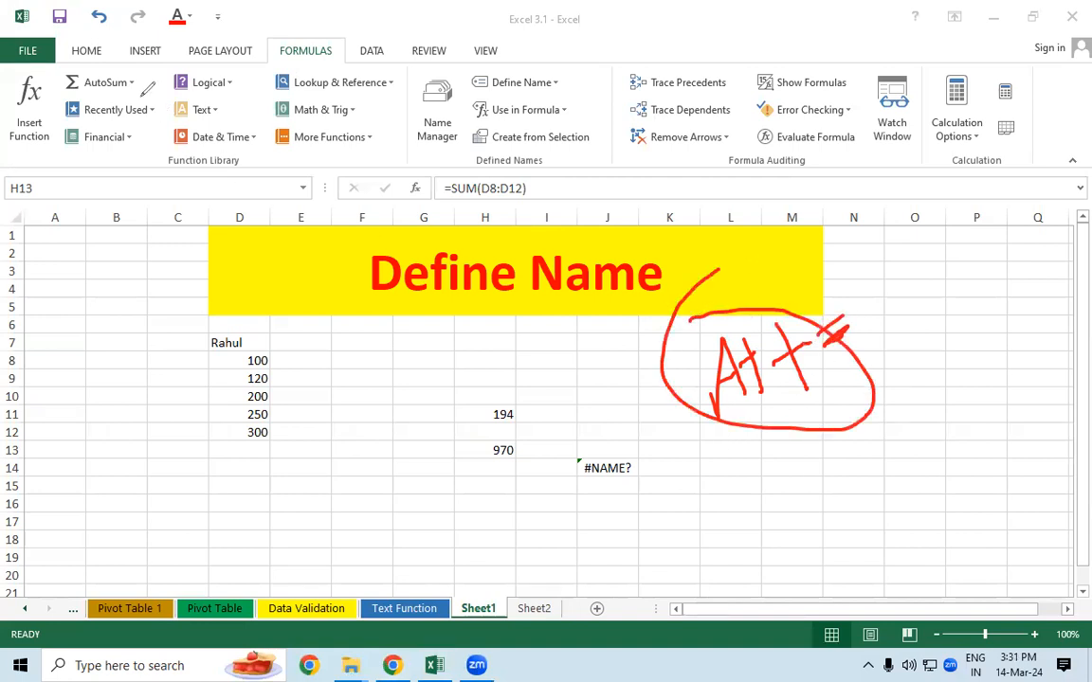
{"action": "mouse_move", "coordinate": [117, 64]}
{"action": "left_mouse_down"}
{"action": "mouse_move", "coordinate": [116, 87]}
{"action": "mouse_move", "coordinate": [134, 59]}
{"action": "mouse_move", "coordinate": [100, 78]}
{"action": "left_mouse_up"}
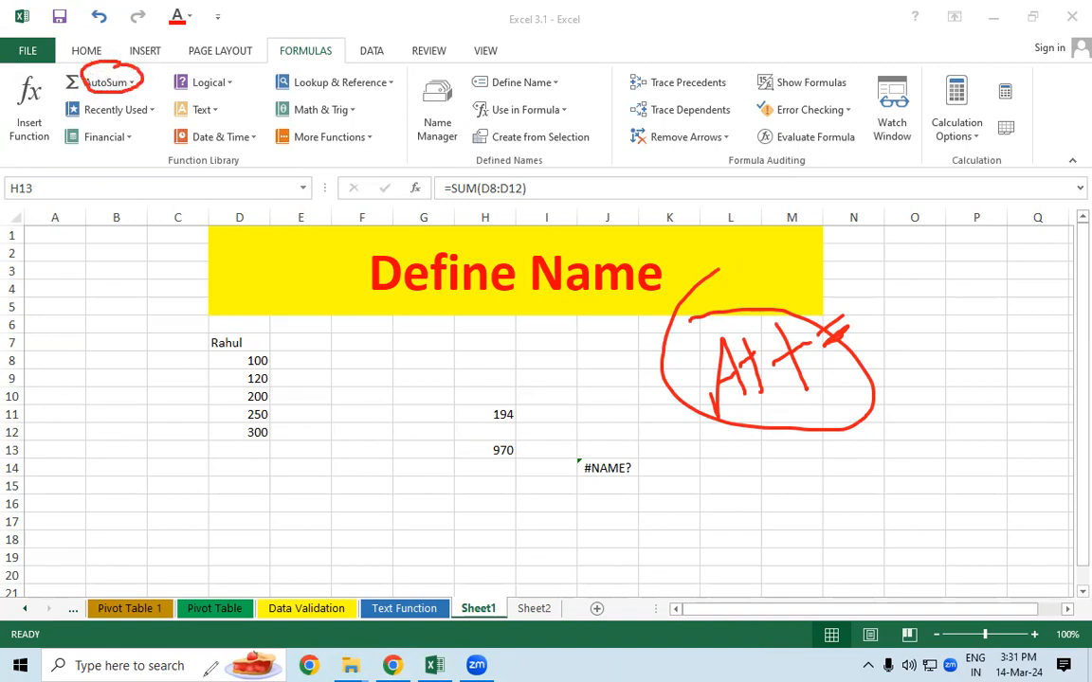
{"action": "left_click", "coordinate": [619, 543]}
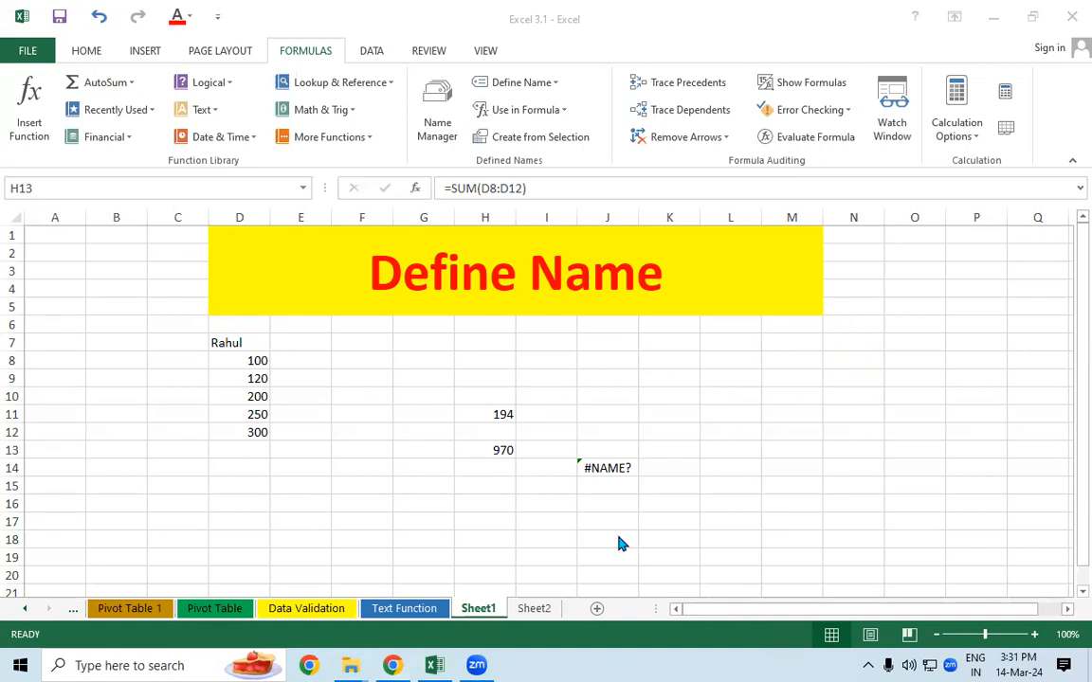
Step: Total D8:D12 with AutoSum in cell D13, and clear the cell again
{"action": "left_click", "coordinate": [244, 448]}
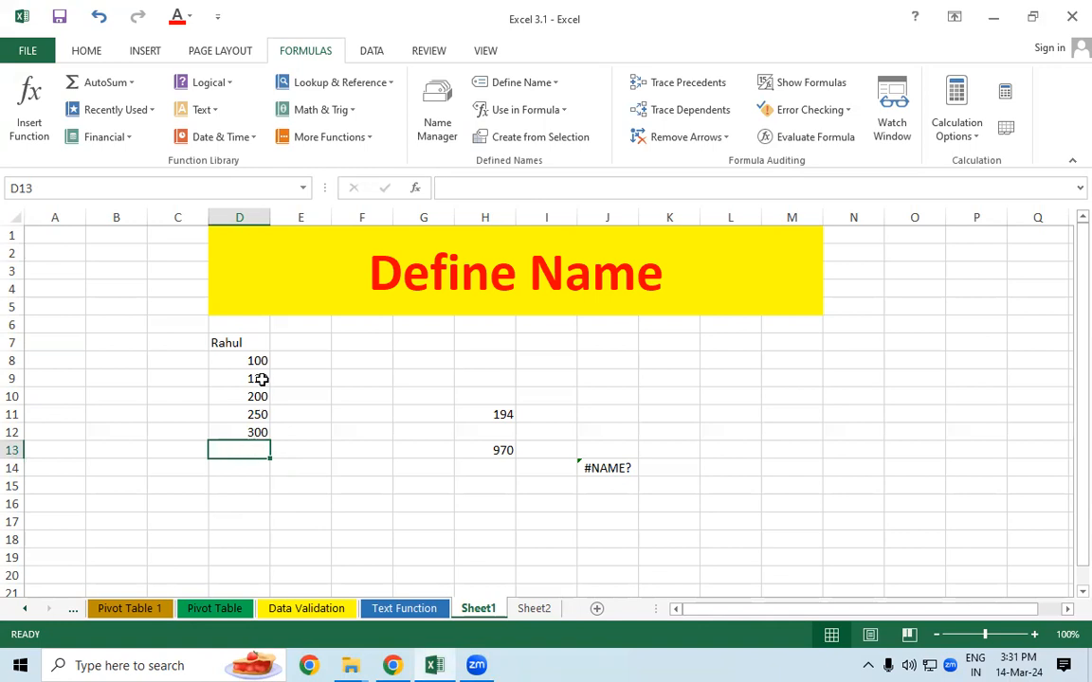
{"action": "key", "text": "alt+equal"}
{"action": "key", "text": "Return"}
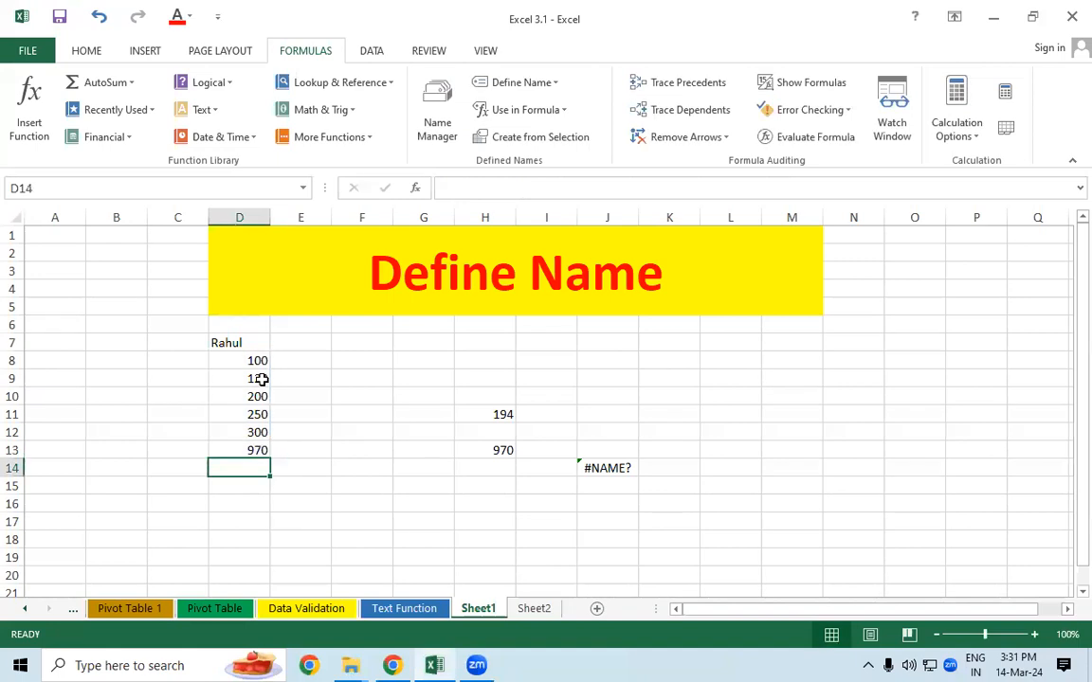
{"action": "left_click", "coordinate": [227, 450]}
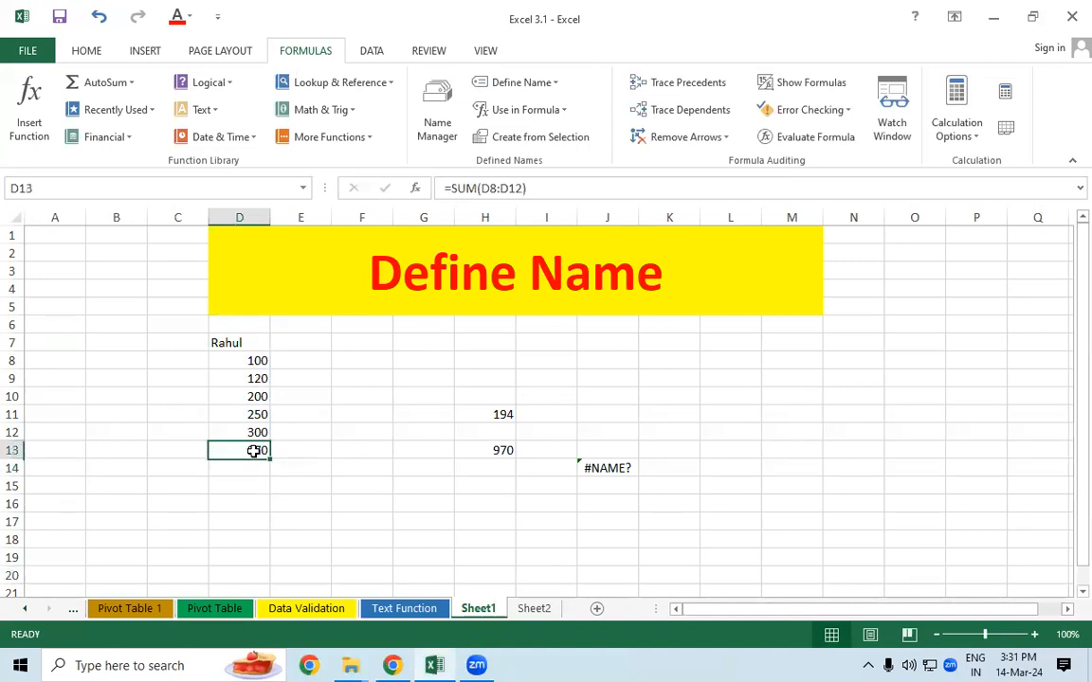
{"action": "key", "text": "Delete"}
{"action": "left_click", "coordinate": [251, 504]}
Step: Insert the AutoSum Max function for D8:D12 in cell D13
{"action": "left_click", "coordinate": [251, 446]}
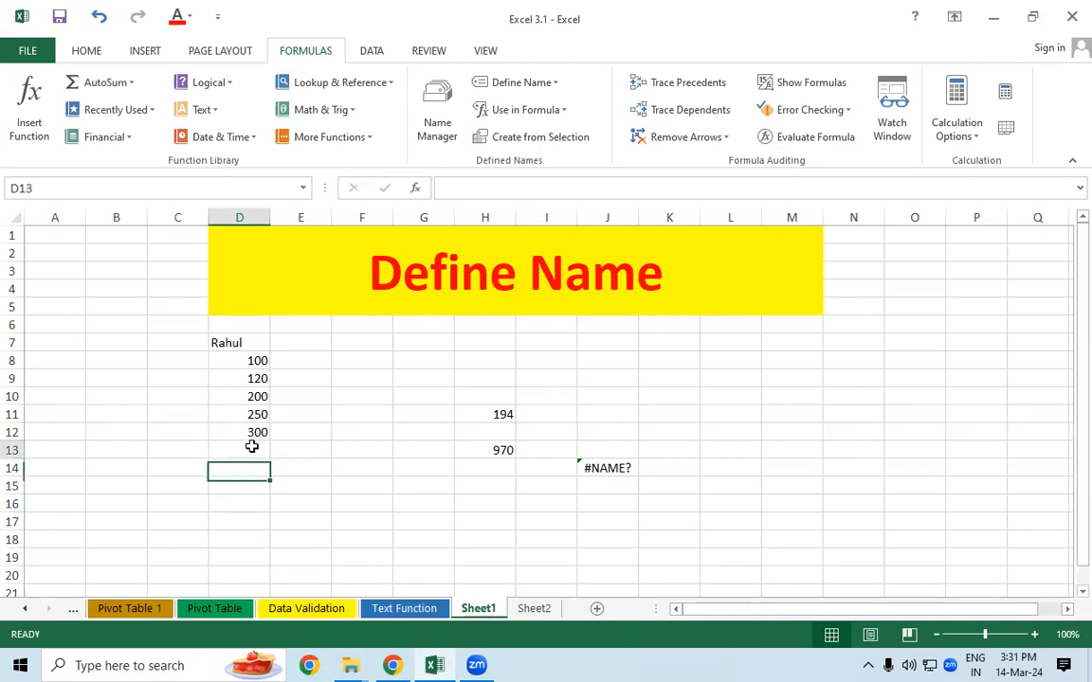
{"action": "left_click", "coordinate": [91, 85]}
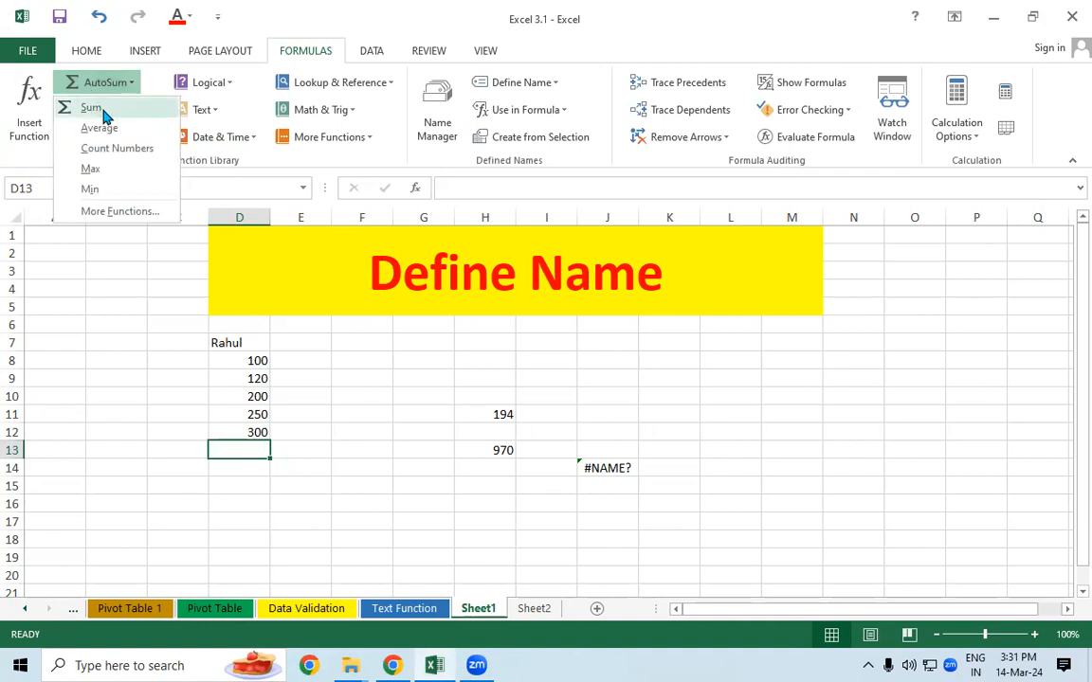
{"action": "left_click", "coordinate": [87, 170]}
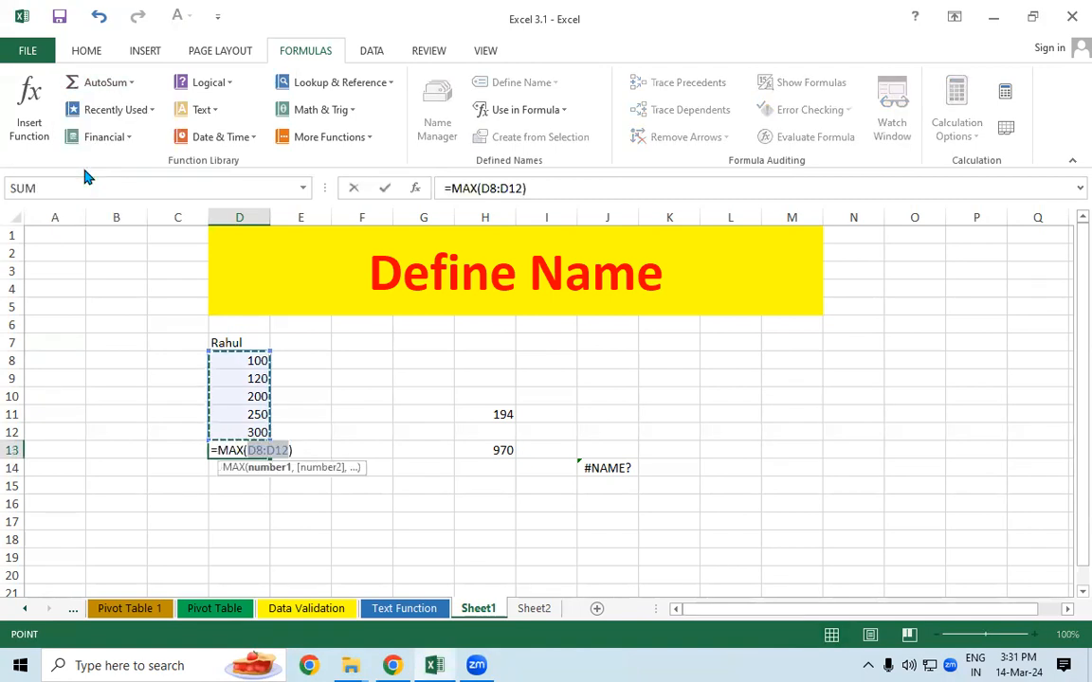
{"action": "key", "text": "Return"}
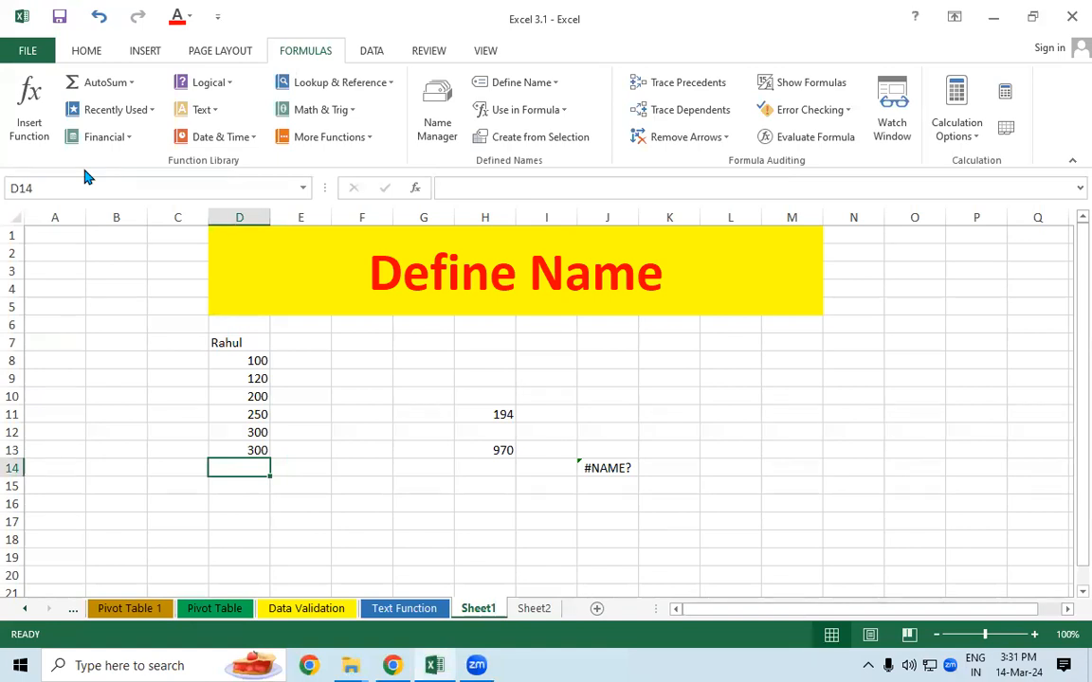
Step: Replace the formula in cell D13 with the AutoSum Min function over D8:D12
{"action": "left_click", "coordinate": [238, 450]}
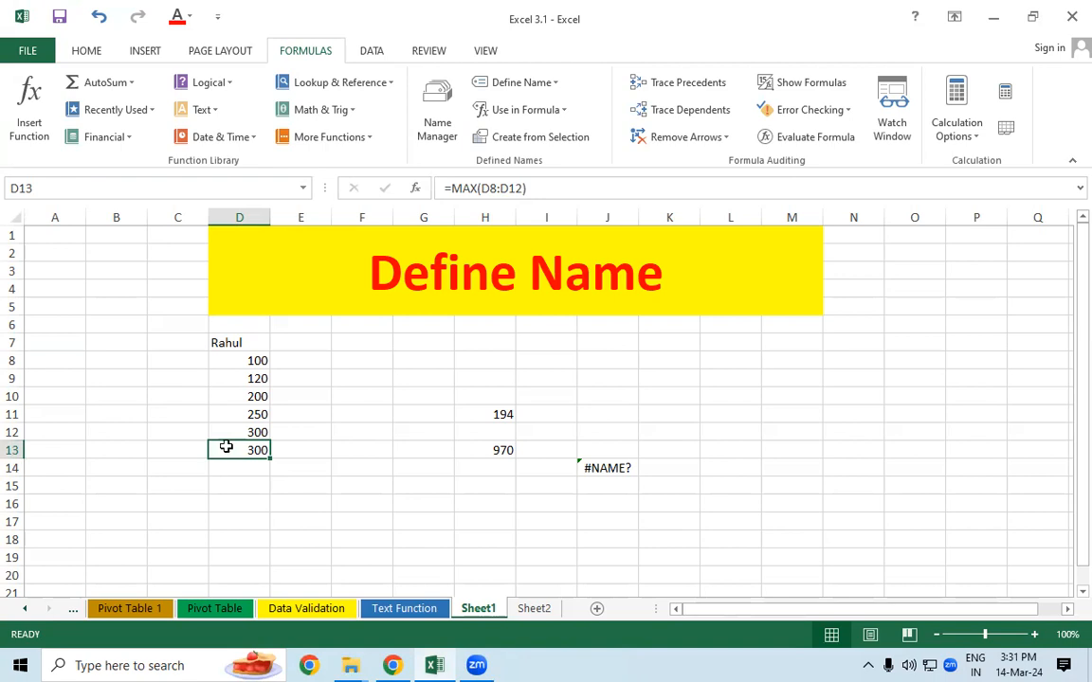
{"action": "left_click", "coordinate": [97, 91]}
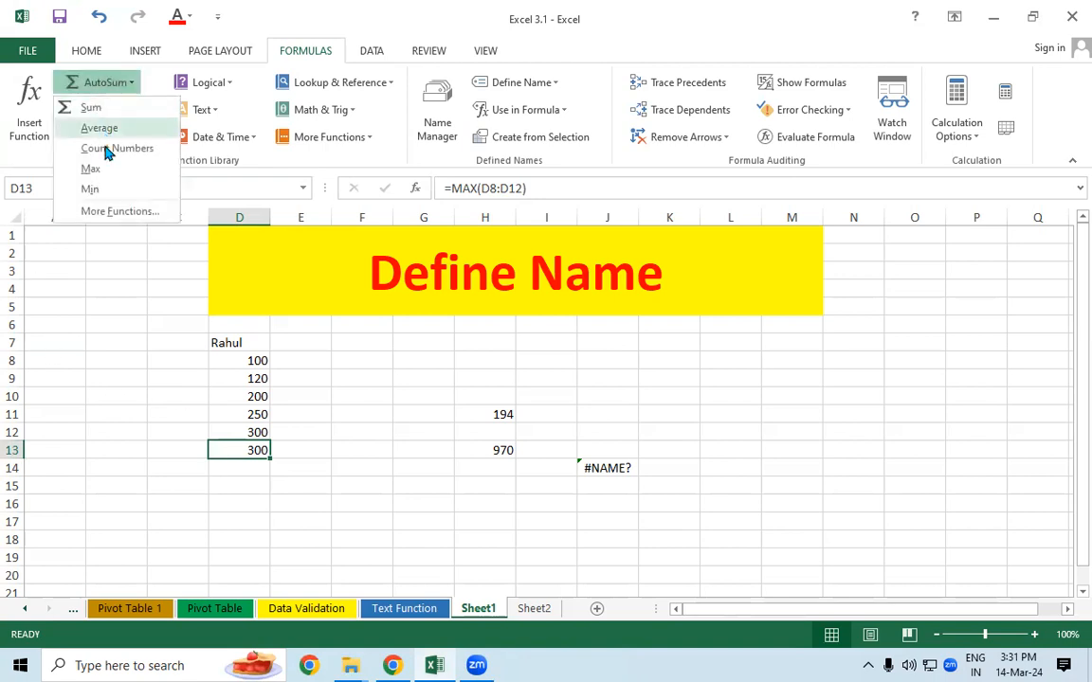
{"action": "left_click", "coordinate": [90, 188]}
{"action": "key", "text": "Return"}
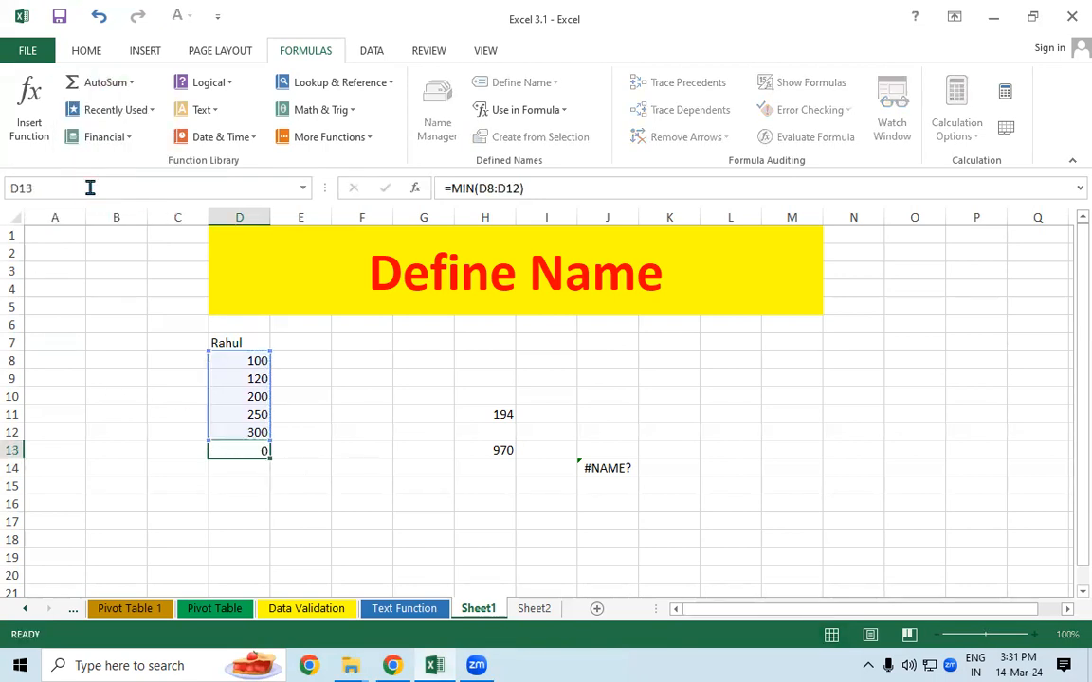
{"action": "left_click", "coordinate": [243, 446]}
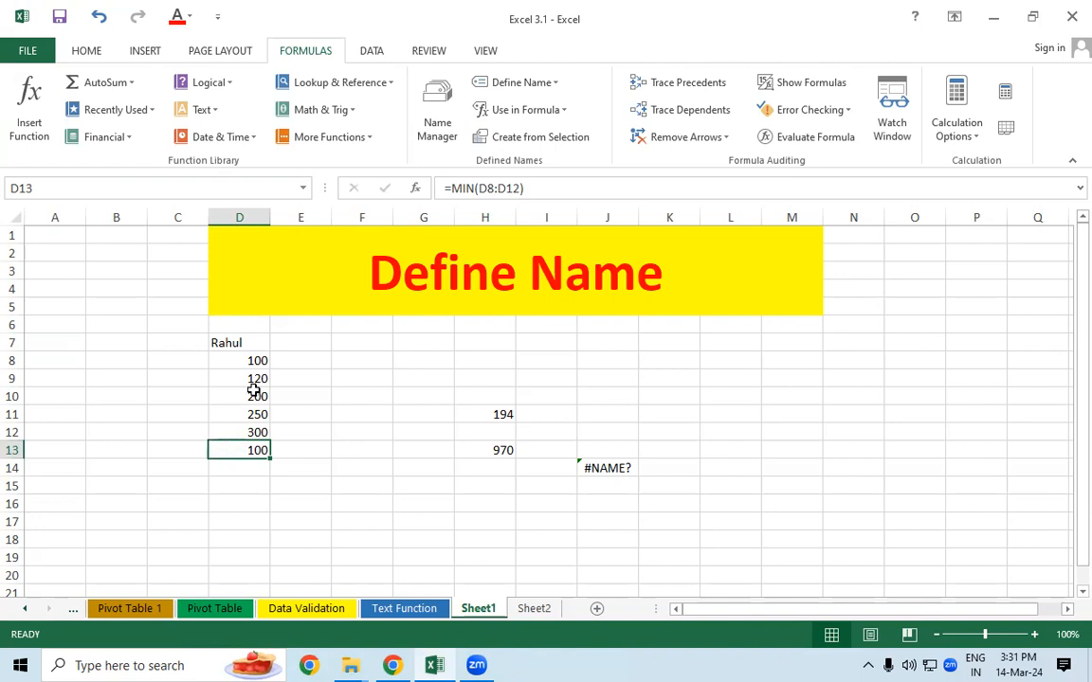
Step: Examine the recently used, logical and financial functions available in the function library
{"action": "left_click", "coordinate": [147, 116]}
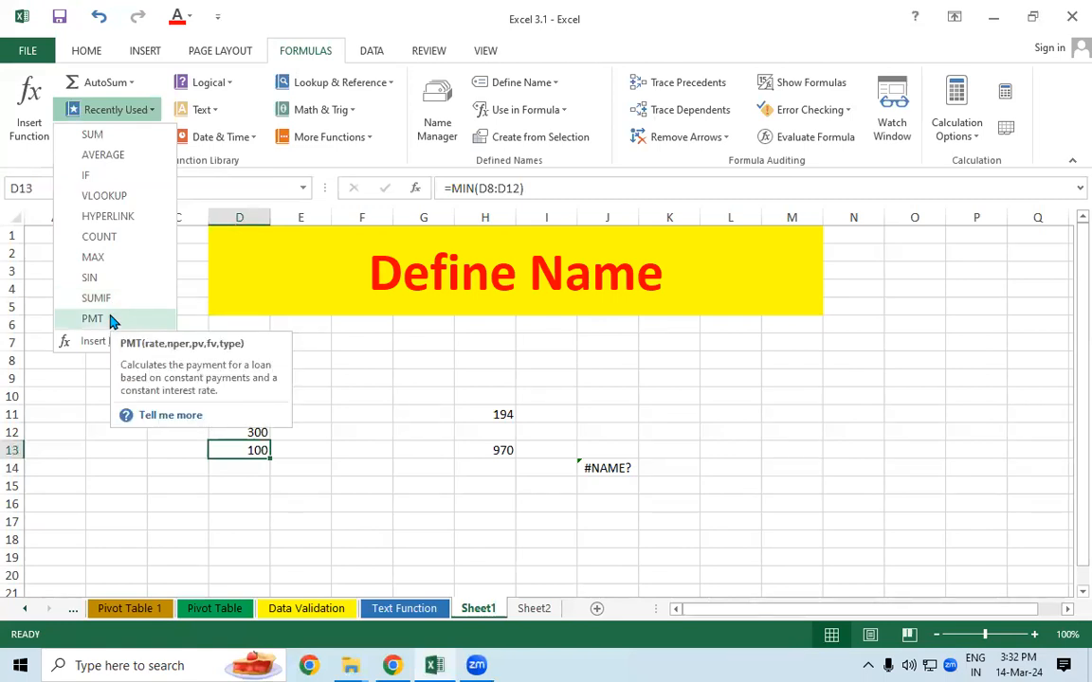
{"action": "left_click", "coordinate": [344, 387]}
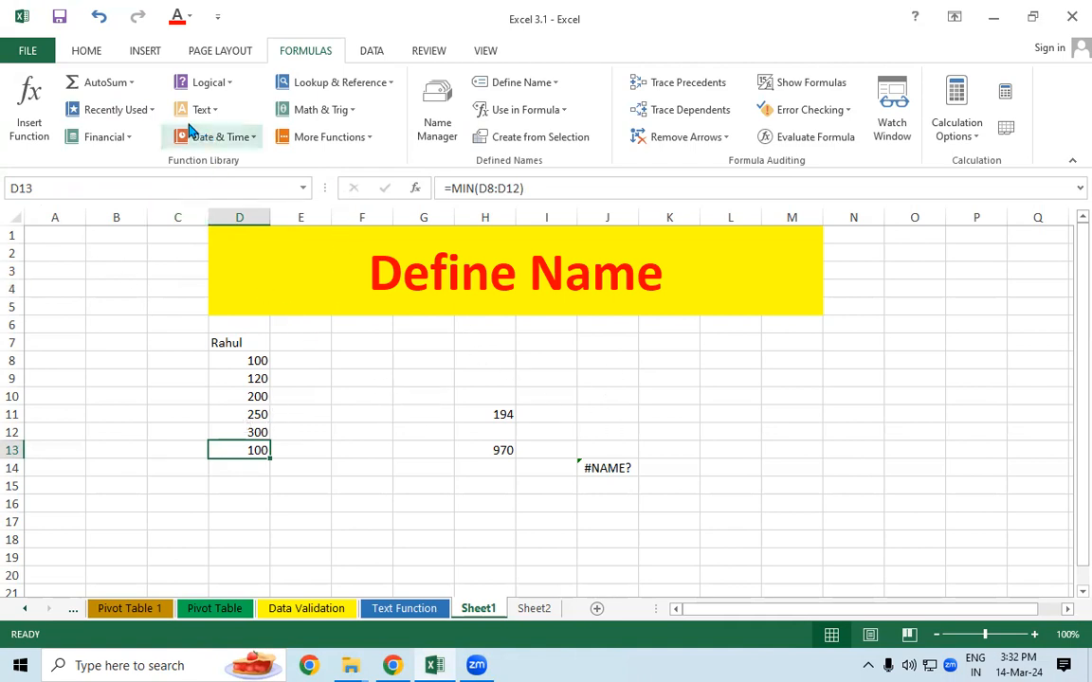
{"action": "left_click", "coordinate": [213, 83]}
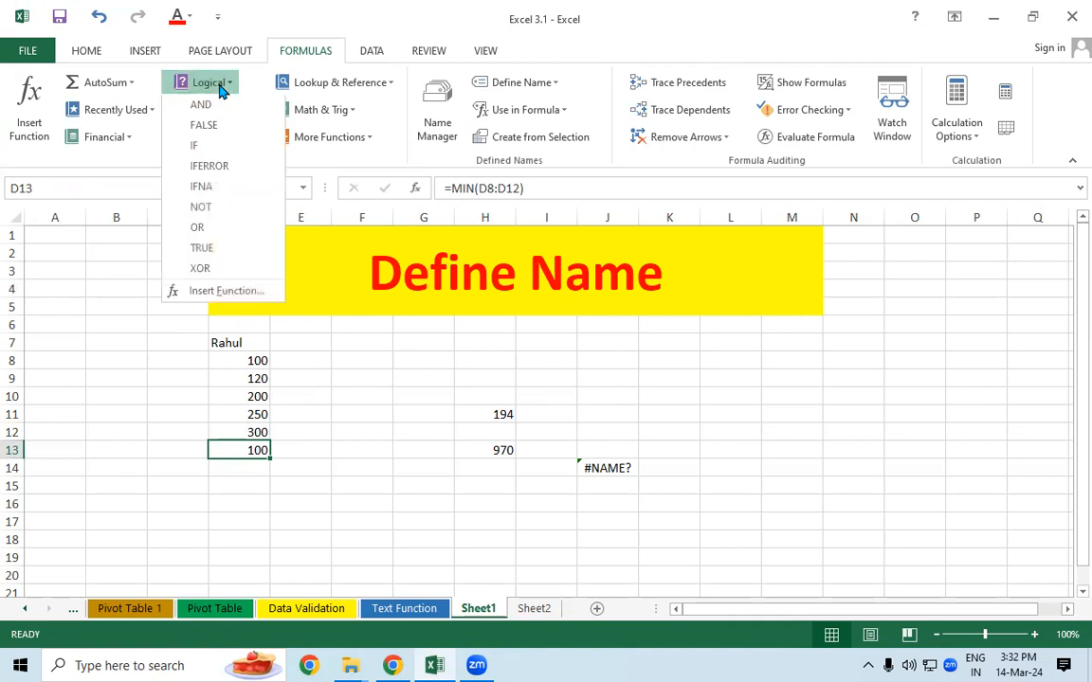
{"action": "left_click", "coordinate": [105, 137]}
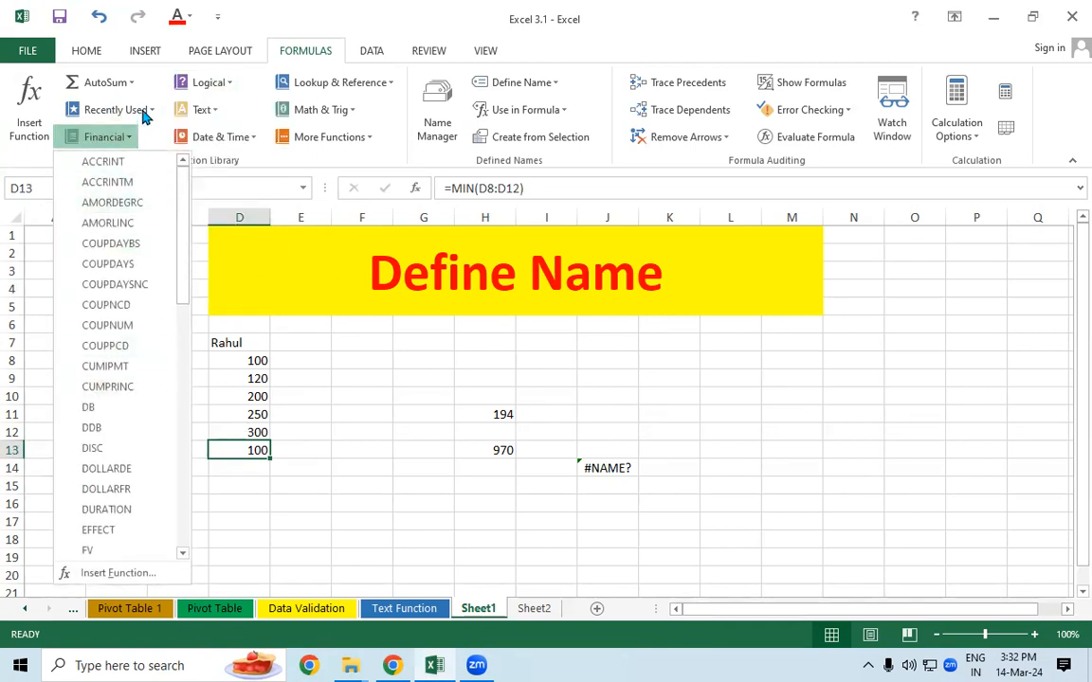
{"action": "left_click", "coordinate": [115, 109]}
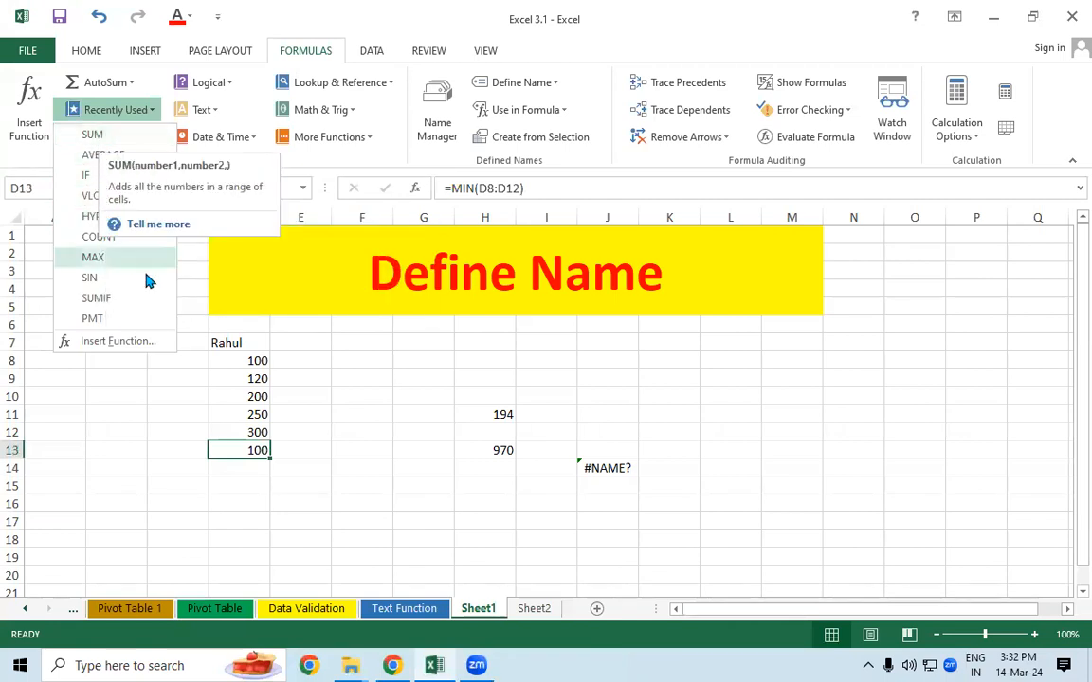
Step: Start adding the financial PMT function to the existing formula in cell D13
{"action": "left_click", "coordinate": [317, 360]}
{"action": "left_click", "coordinate": [123, 144]}
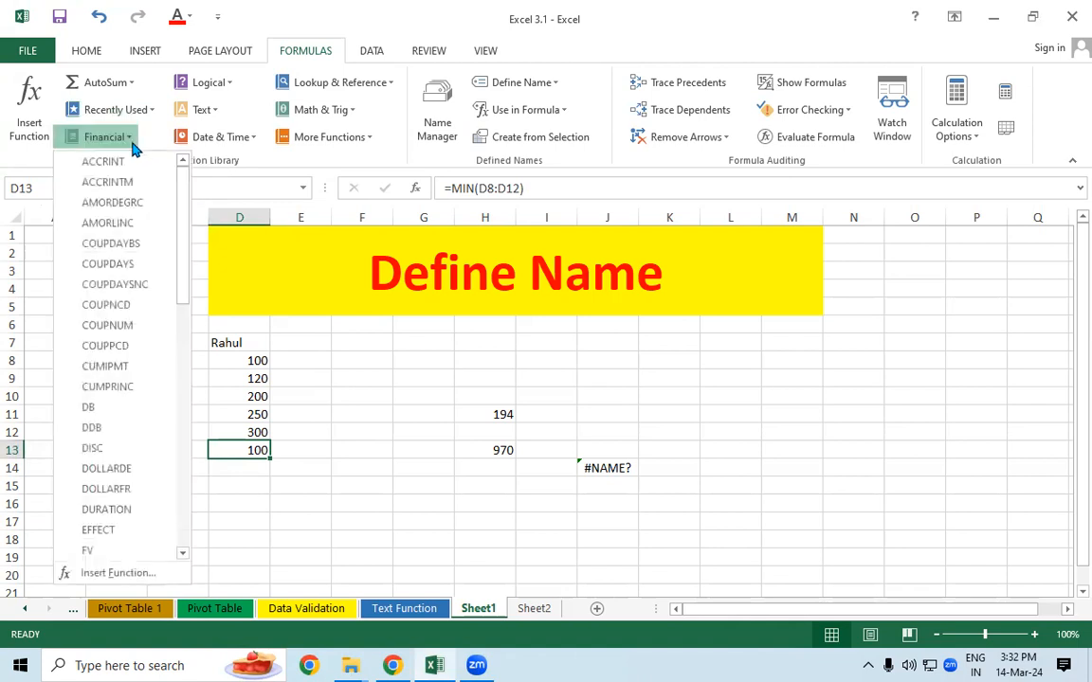
{"action": "scroll", "coordinate": [111, 306], "scroll_direction": "down", "scroll_amount": 2}
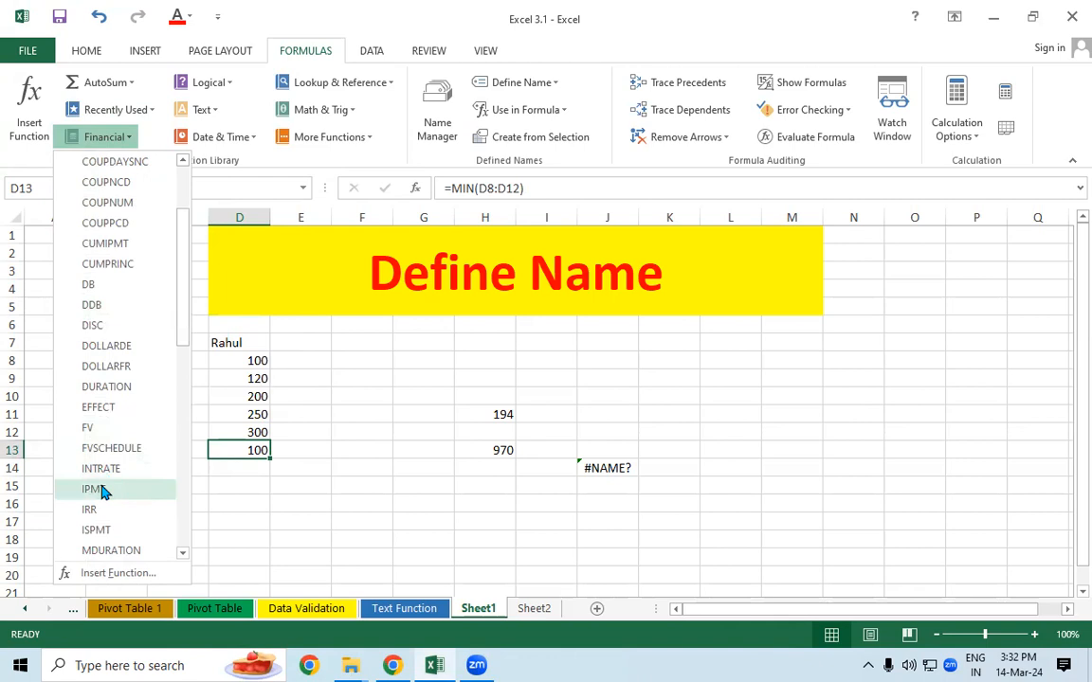
{"action": "scroll", "coordinate": [103, 491], "scroll_direction": "down", "scroll_amount": 1}
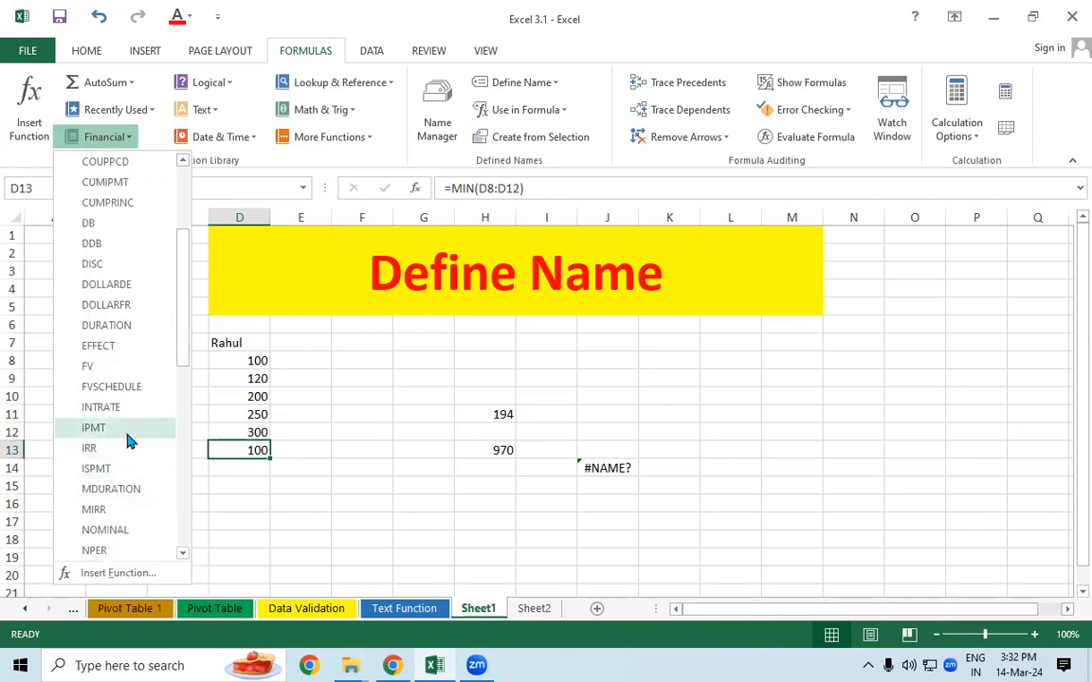
{"action": "scroll", "coordinate": [126, 439], "scroll_direction": "down", "scroll_amount": 1}
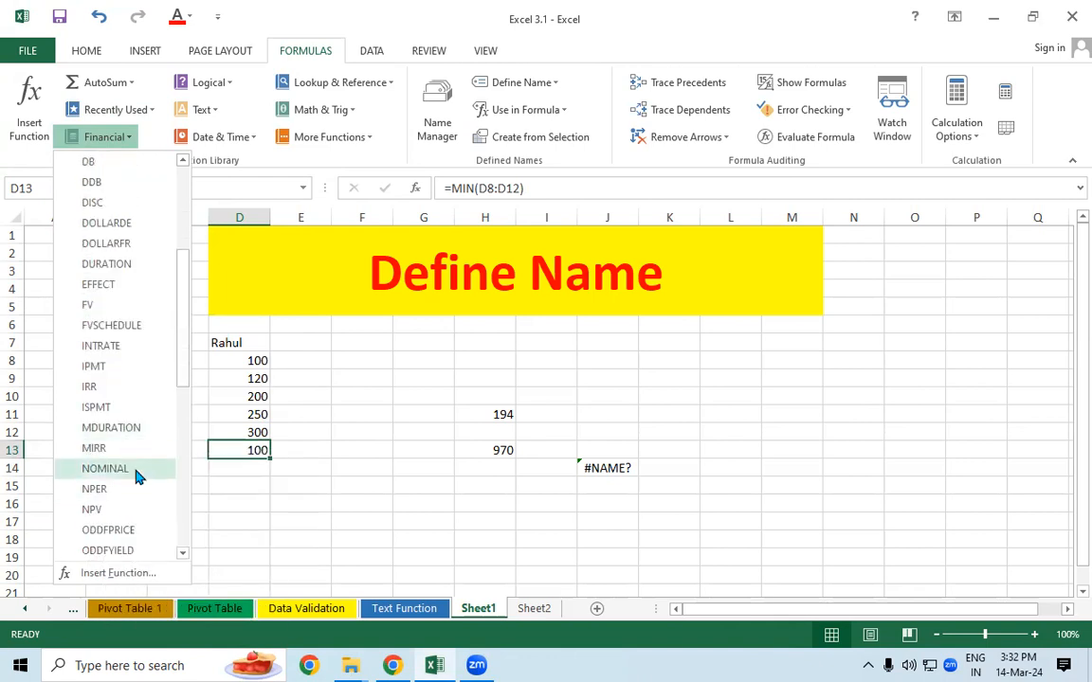
{"action": "left_click_drag", "start_coordinate": [183, 353], "coordinate": [180, 424]}
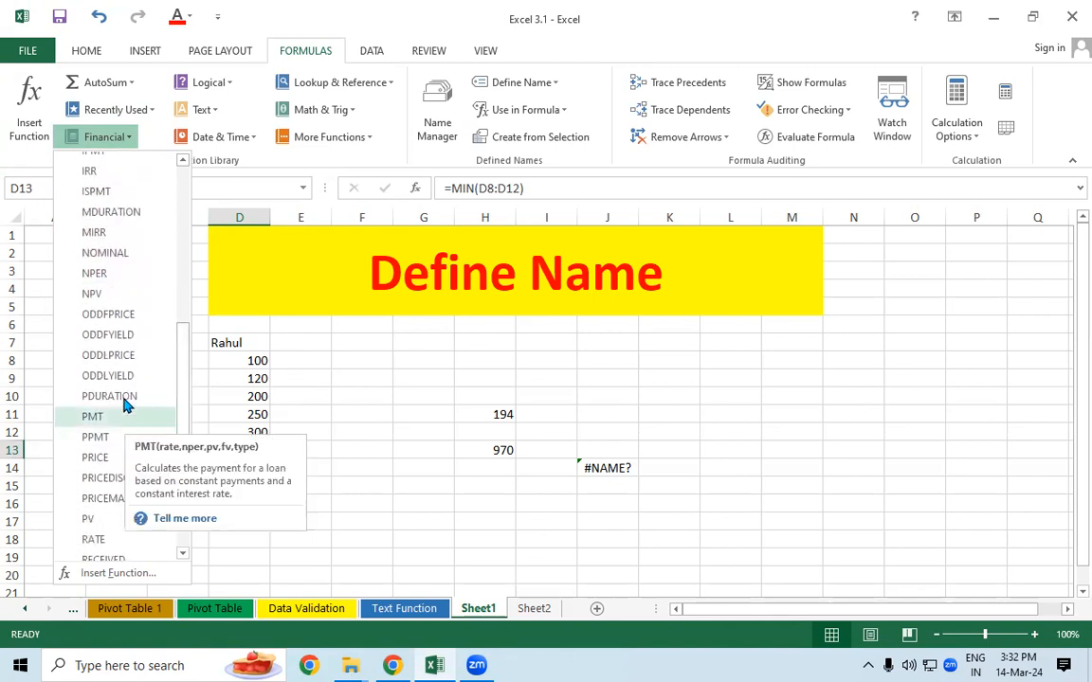
{"action": "left_click_drag", "start_coordinate": [185, 366], "coordinate": [185, 298]}
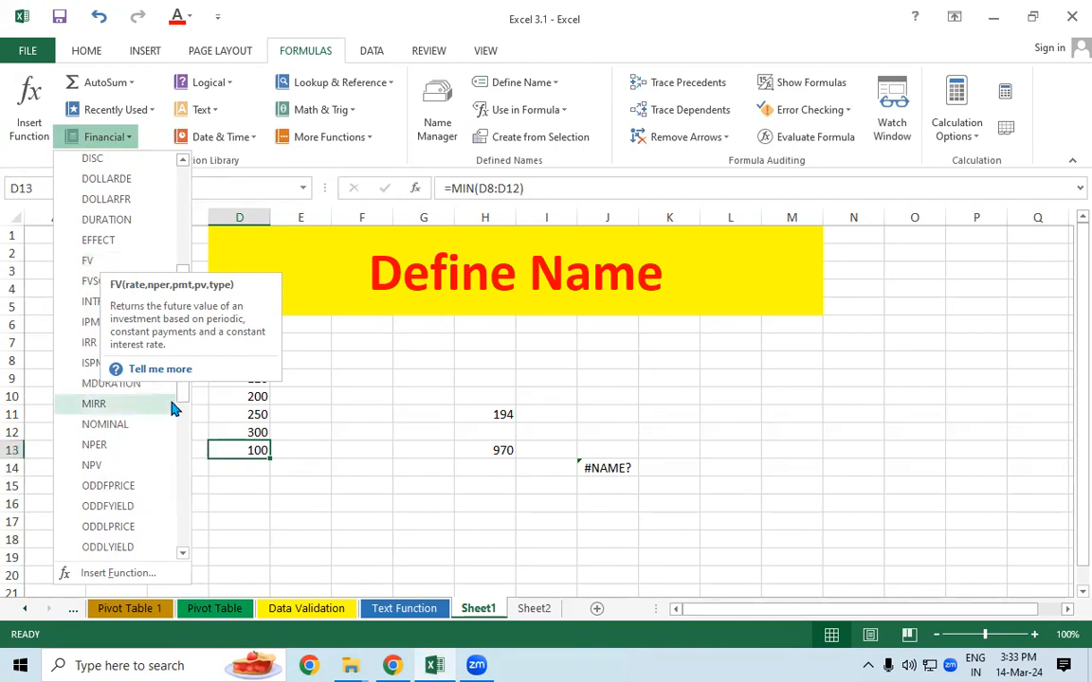
{"action": "scroll", "coordinate": [184, 383], "scroll_direction": "down", "scroll_amount": 3}
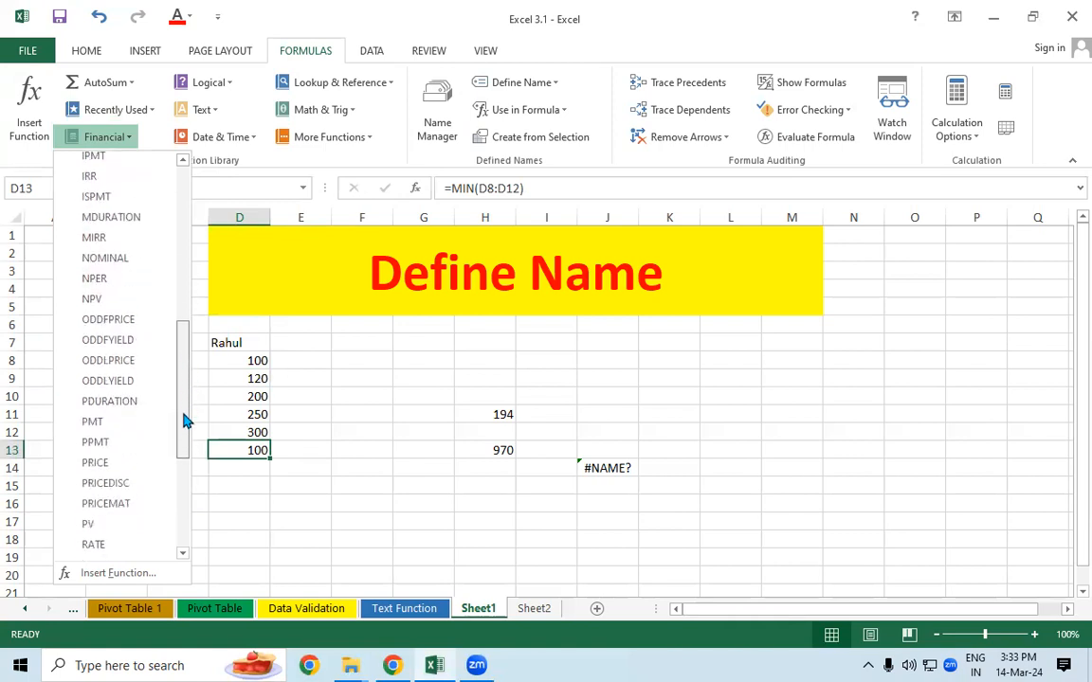
{"action": "left_click", "coordinate": [106, 402]}
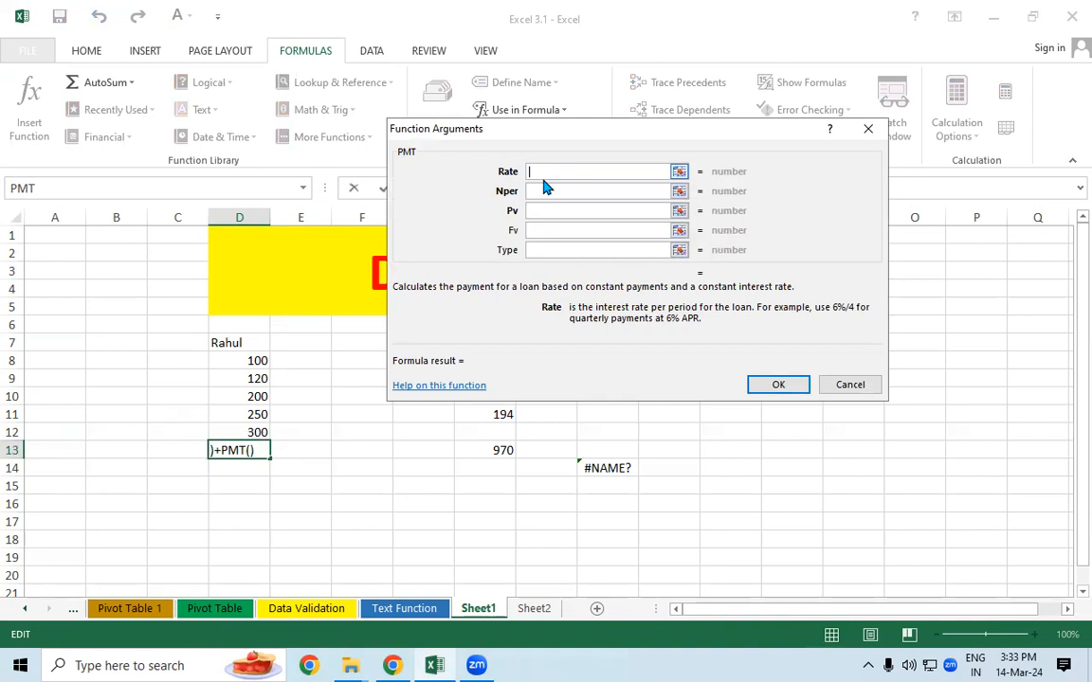
Step: Set the PMT arguments to Rate 7%/12, Nper 24, Pv 20000 and Type 0, and insert the function
{"action": "type", "text": "7%/12"}
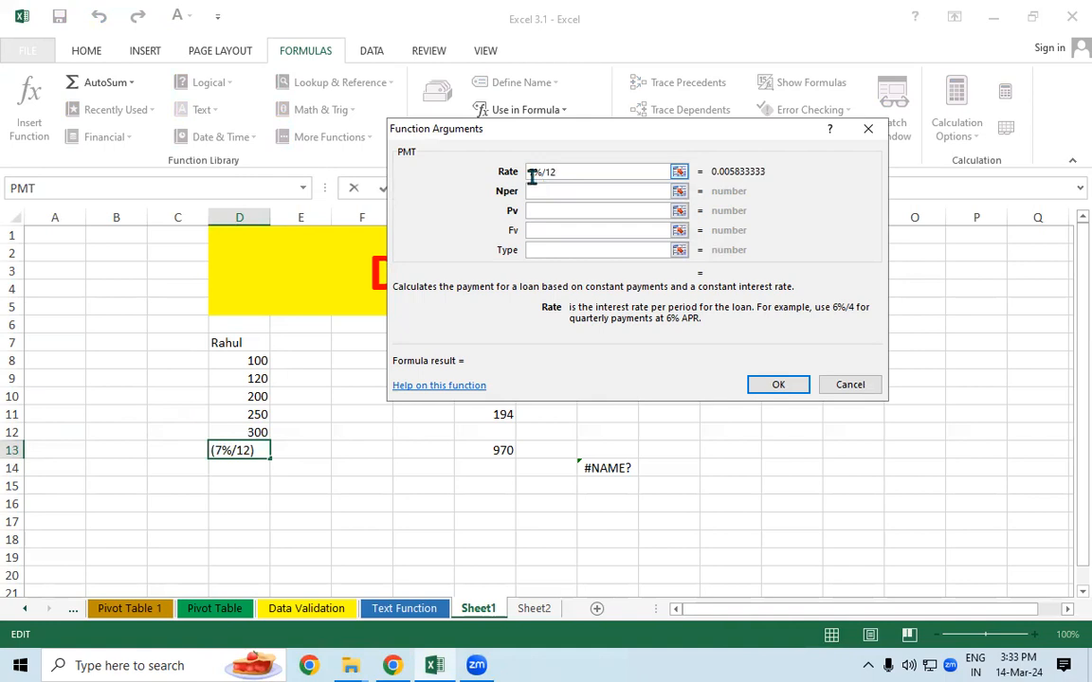
{"action": "left_click", "coordinate": [544, 193]}
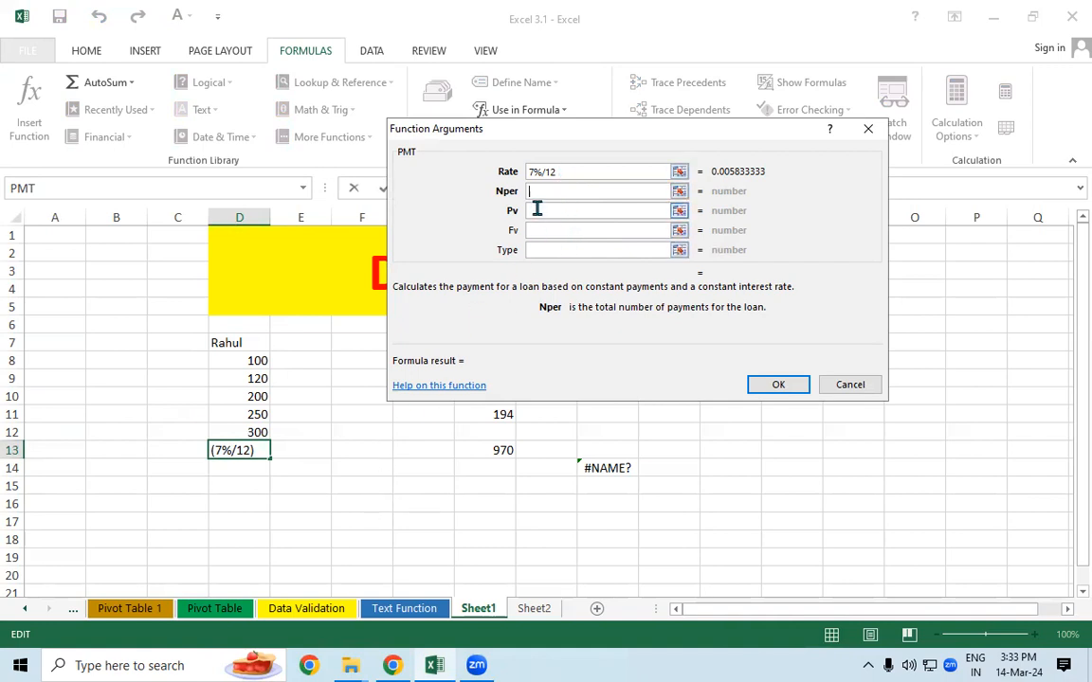
{"action": "type", "text": "24"}
{"action": "key", "text": "Tab"}
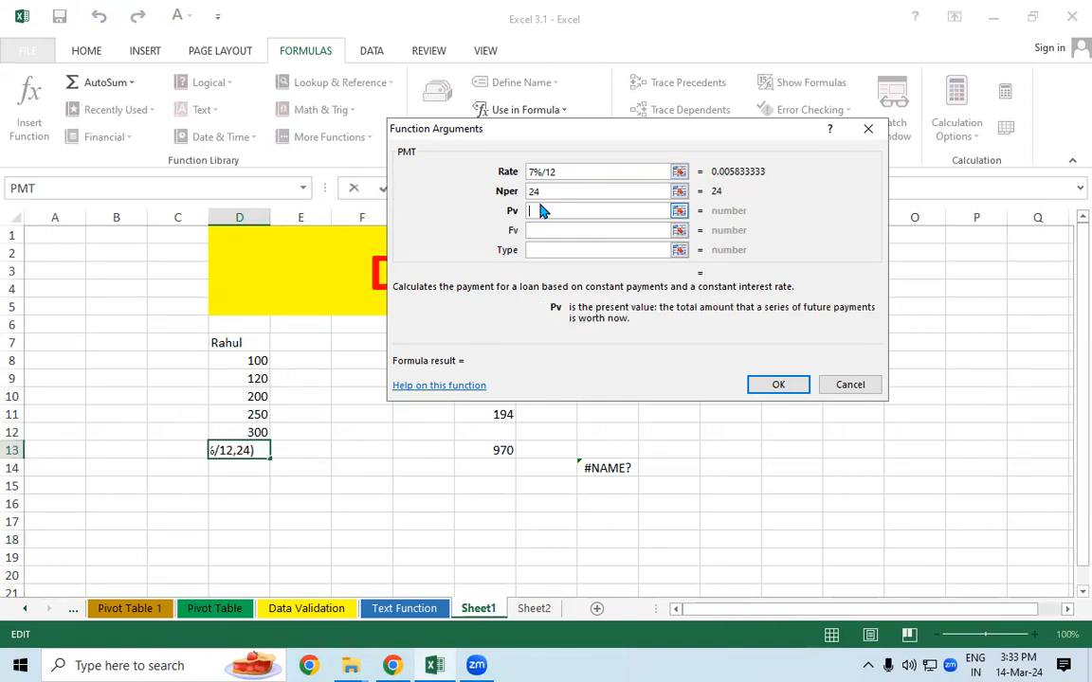
{"action": "type", "text": "200"}
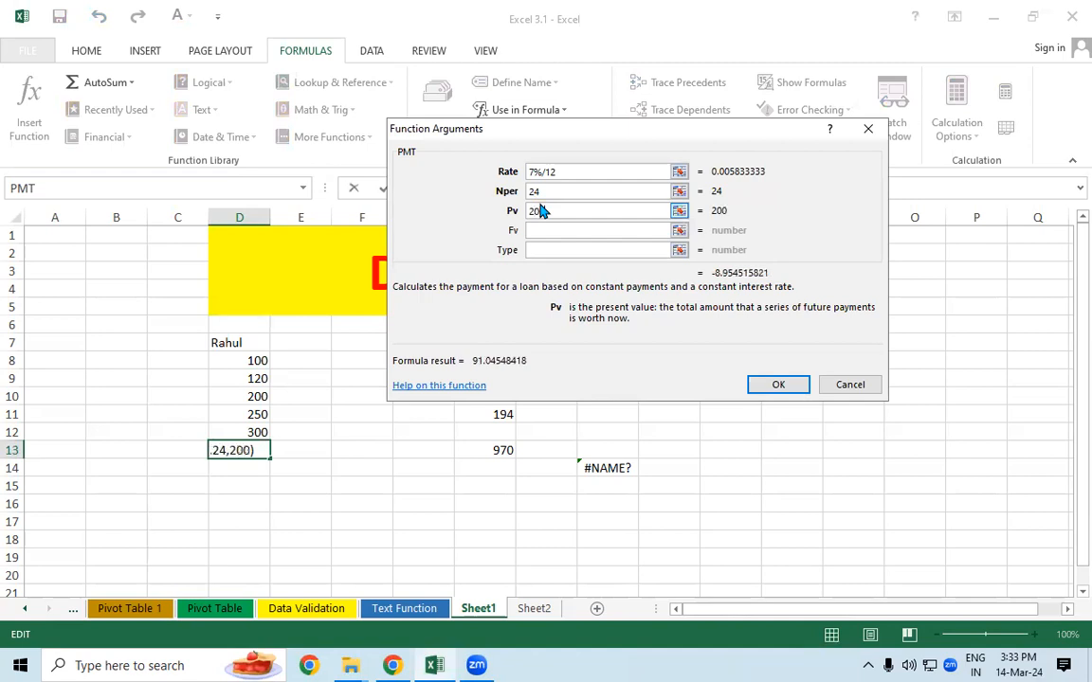
{"action": "type", "text": "00"}
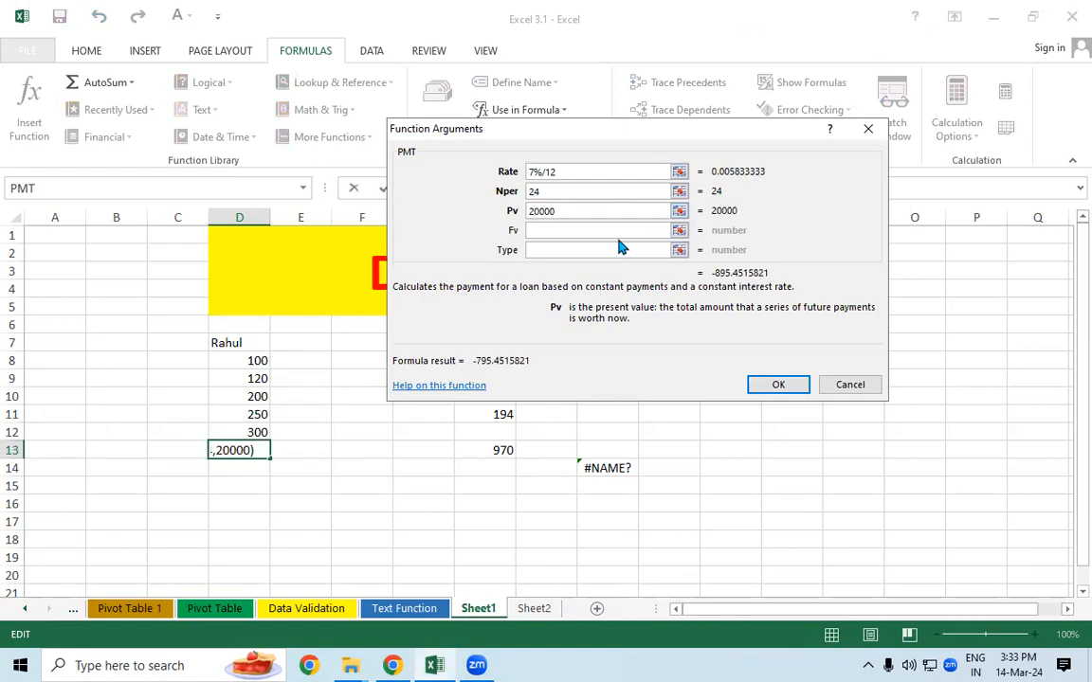
{"action": "left_click", "coordinate": [550, 250]}
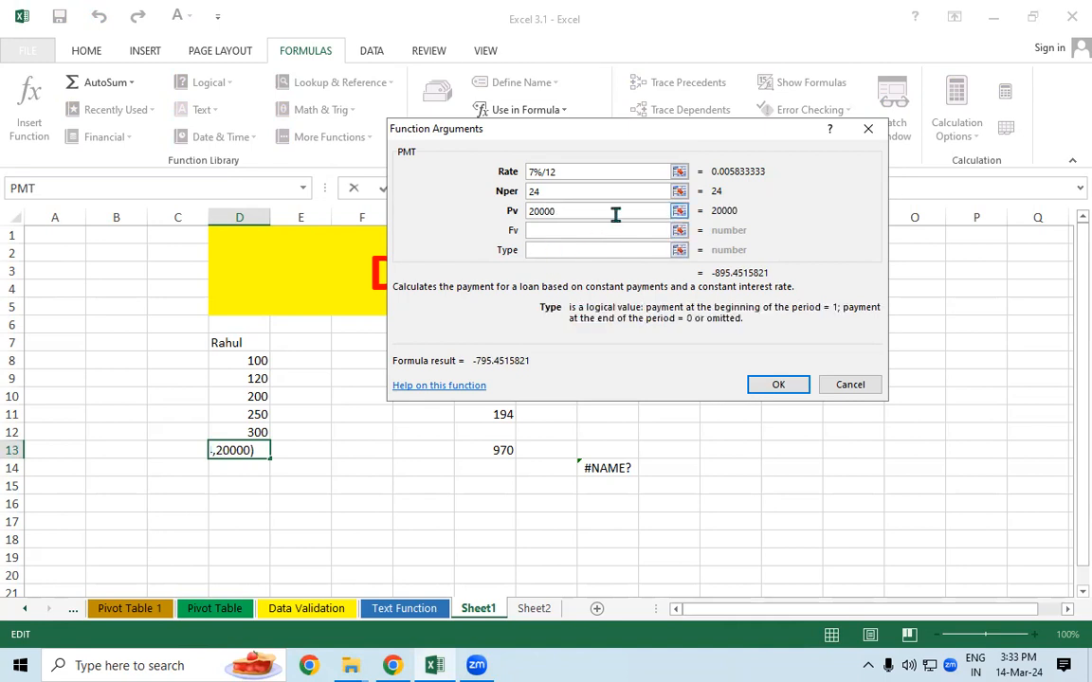
{"action": "type", "text": "0"}
{"action": "left_click", "coordinate": [777, 384]}
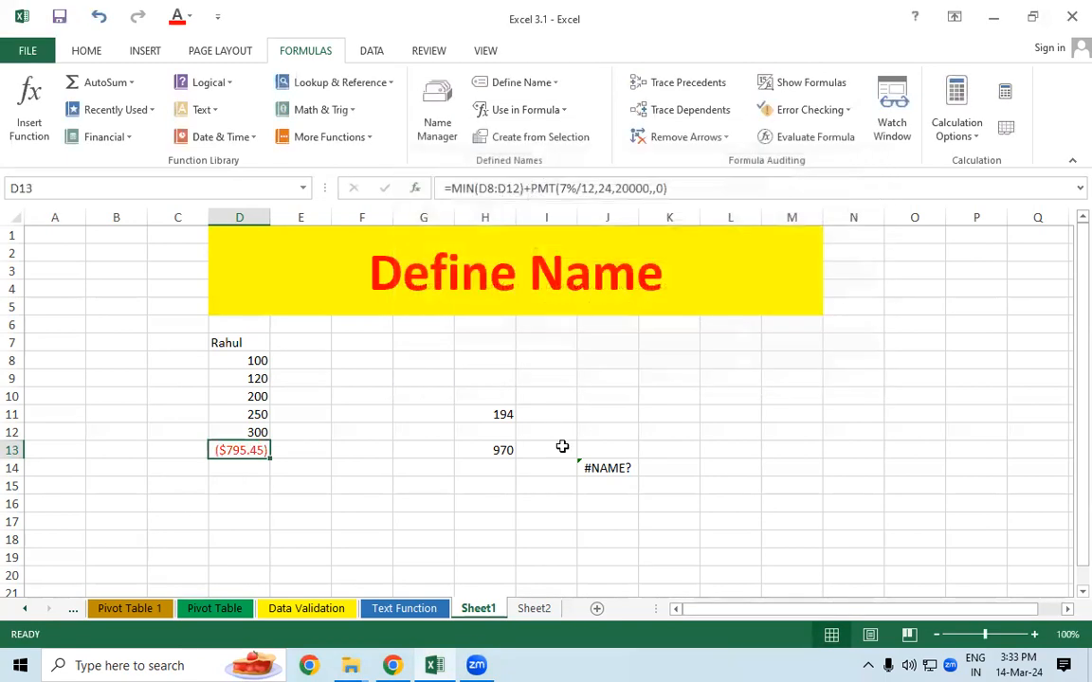
Step: Move the formula from cell D13 to cell F14
{"action": "left_click", "coordinate": [273, 500]}
{"action": "left_click", "coordinate": [250, 452]}
{"action": "left_click_drag", "start_coordinate": [244, 460], "coordinate": [372, 464]}
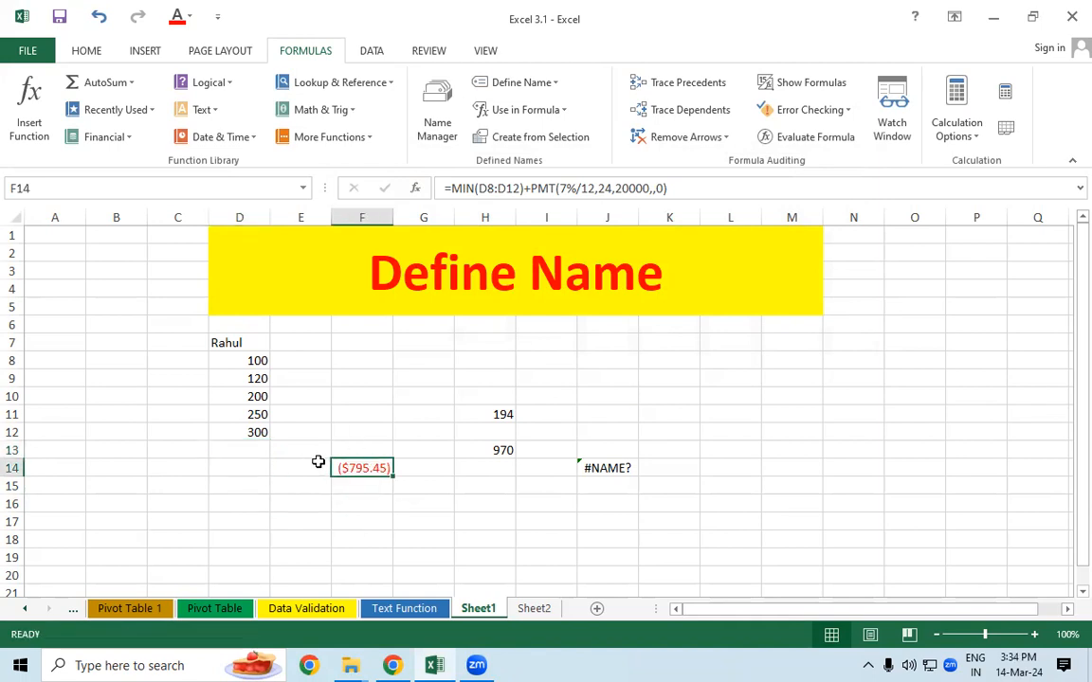
Step: Examine the text and date and time functions available in the function library
{"action": "left_click", "coordinate": [216, 87]}
{"action": "left_click", "coordinate": [214, 111]}
{"action": "left_click", "coordinate": [219, 114]}
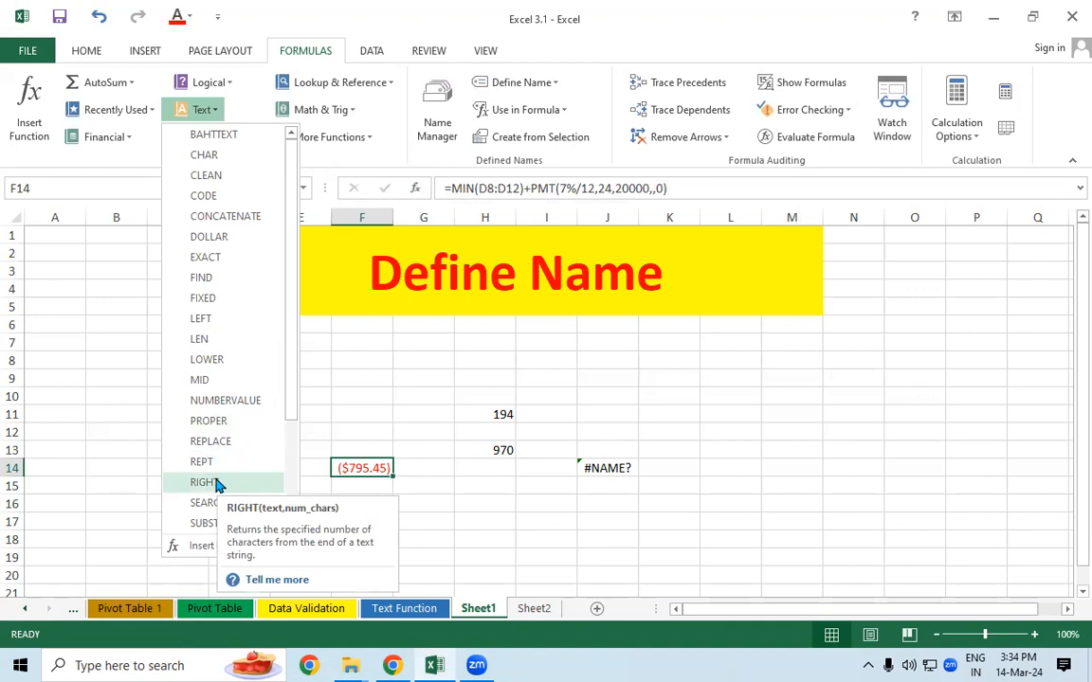
{"action": "left_click", "coordinate": [351, 358]}
{"action": "left_click", "coordinate": [252, 140]}
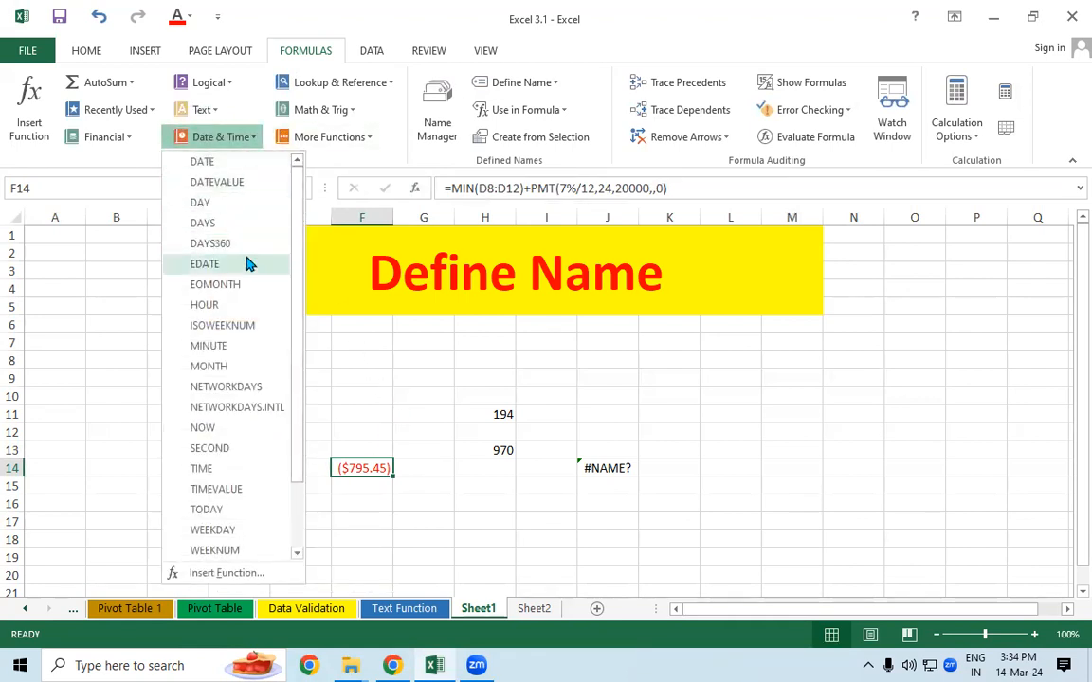
{"action": "scroll", "coordinate": [260, 360], "scroll_direction": "down", "scroll_amount": 1}
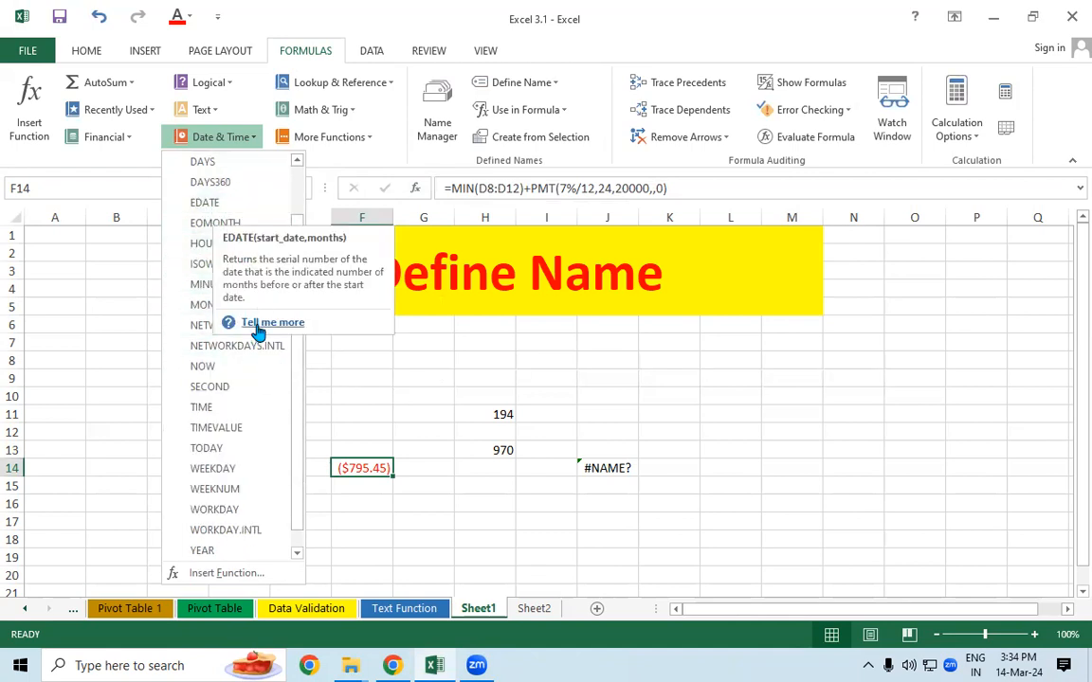
{"action": "scroll", "coordinate": [248, 273], "scroll_direction": "up", "scroll_amount": 1}
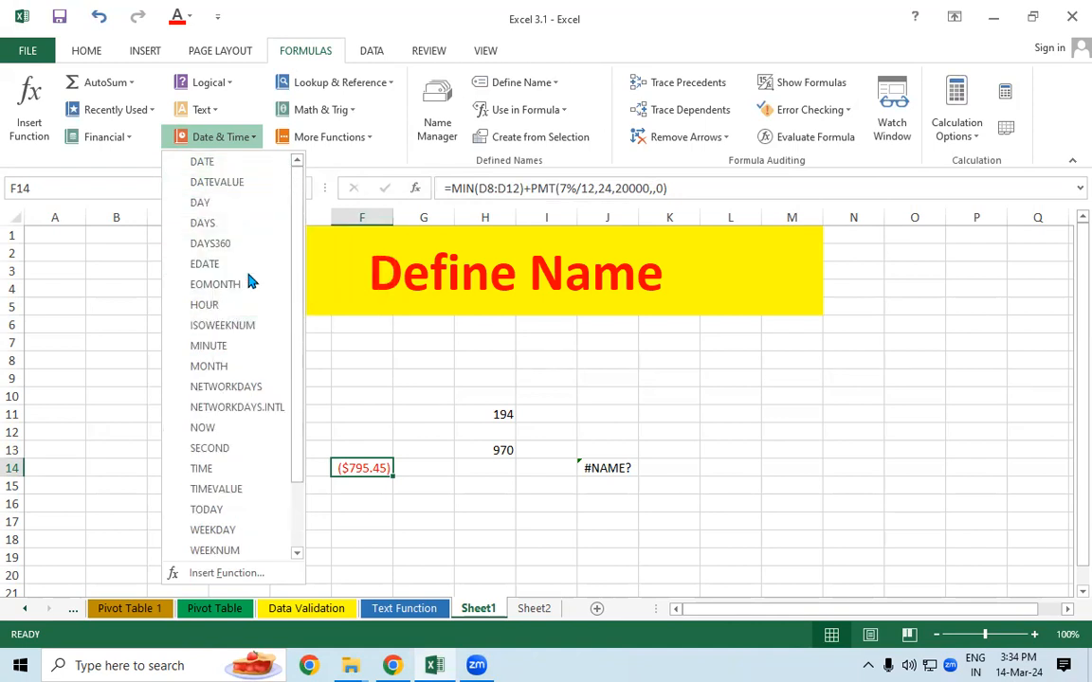
{"action": "scroll", "coordinate": [247, 275], "scroll_direction": "down", "scroll_amount": 1}
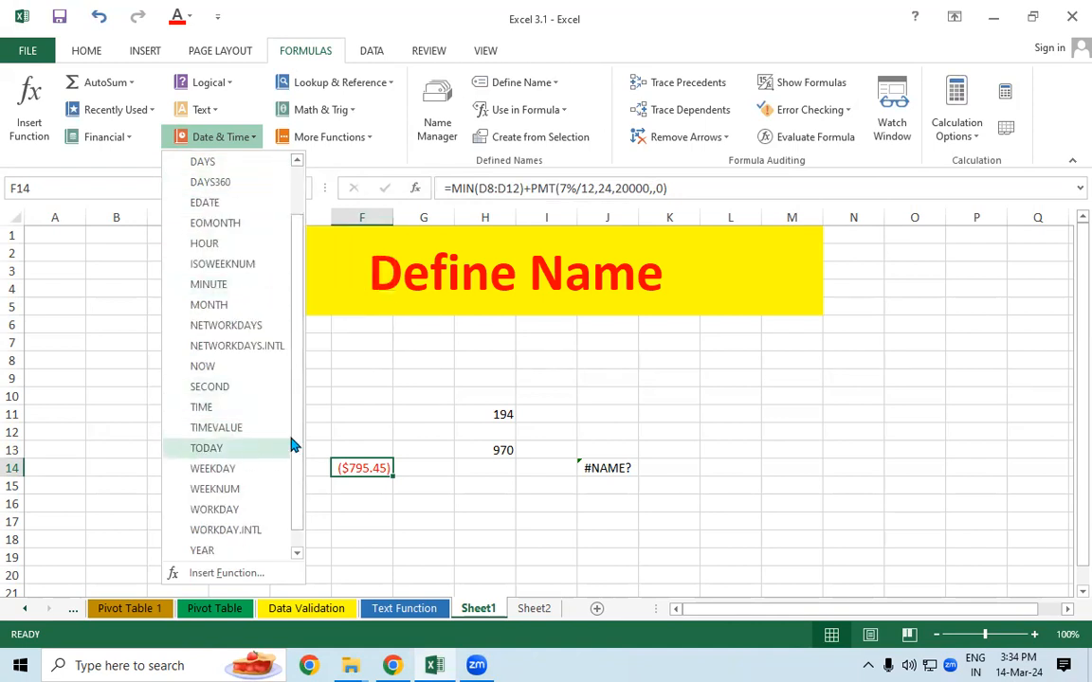
{"action": "scroll", "coordinate": [289, 473], "scroll_direction": "down", "scroll_amount": 1}
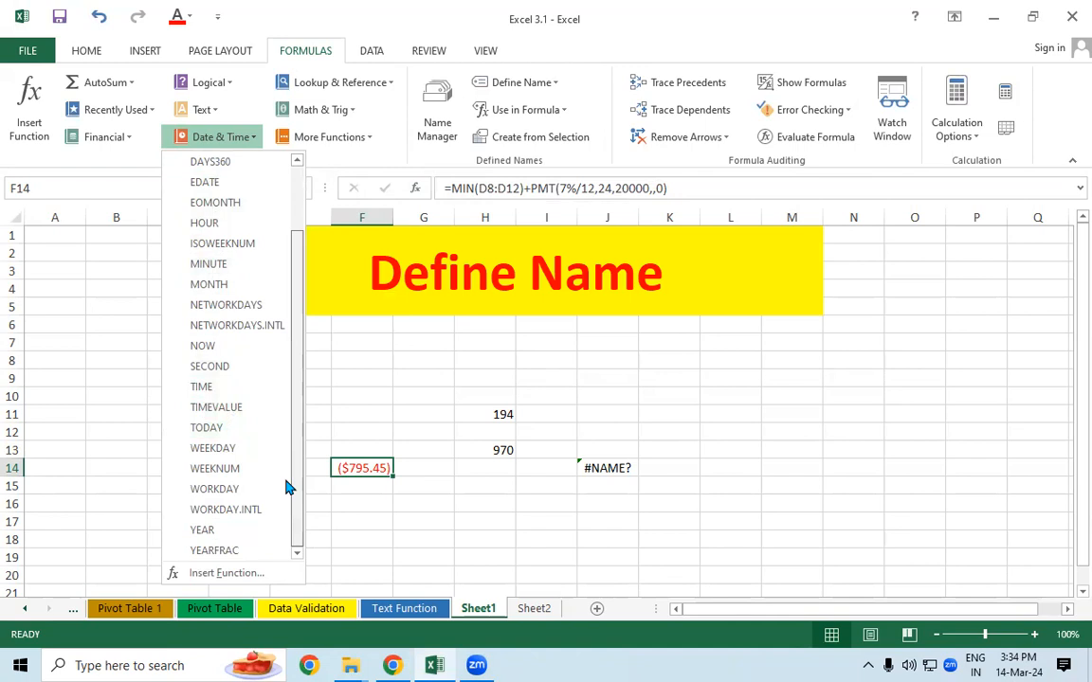
{"action": "left_click", "coordinate": [430, 477]}
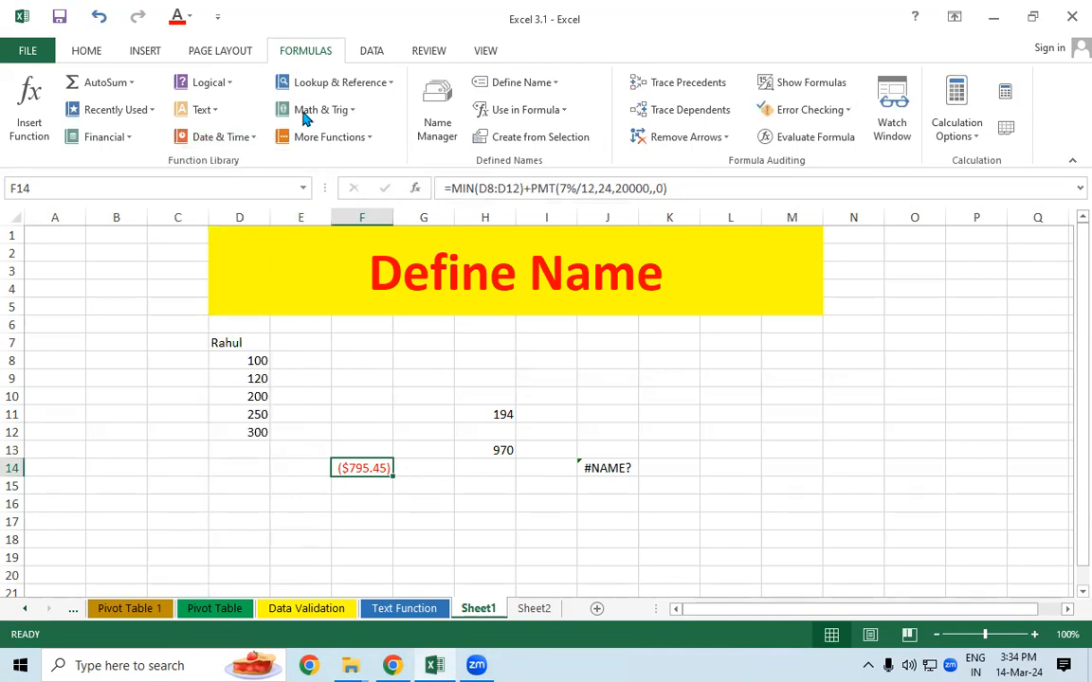
Step: Examine the lookup and reference, math and trigonometry, statistical, engineering and cube functions in the function library
{"action": "left_click", "coordinate": [376, 94]}
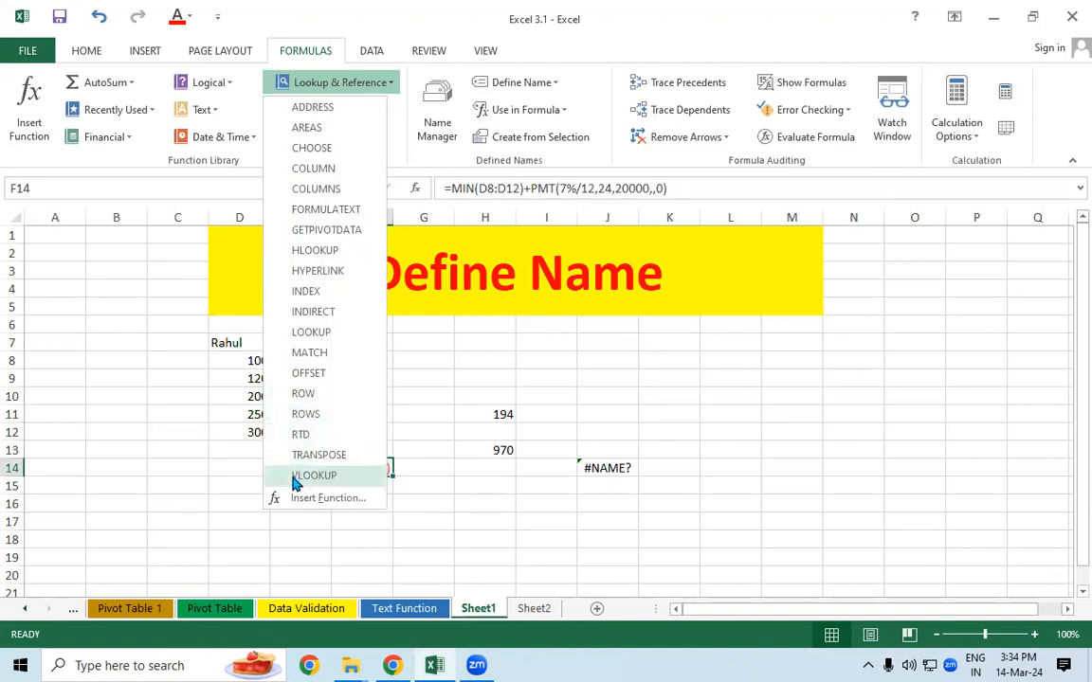
{"action": "left_click", "coordinate": [426, 348]}
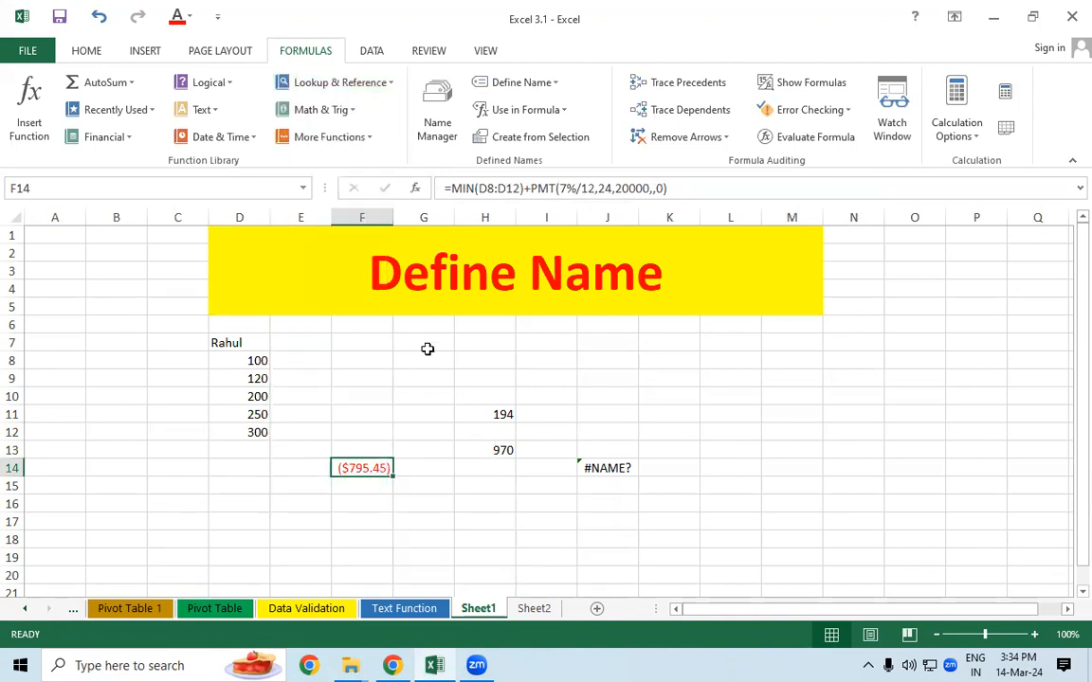
{"action": "left_click", "coordinate": [345, 112]}
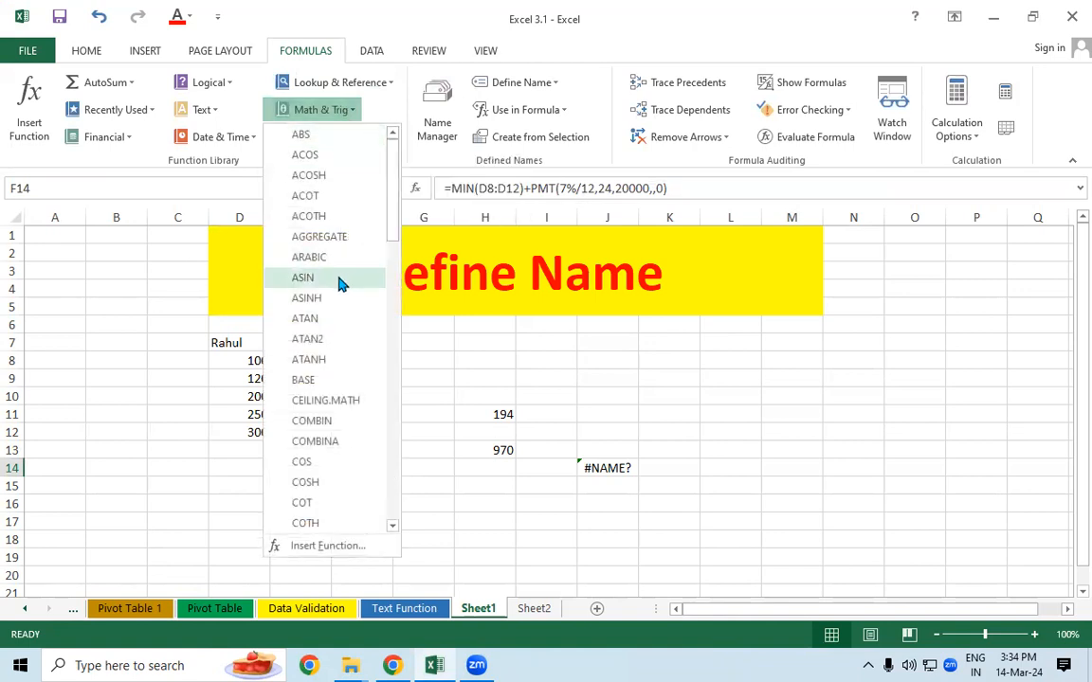
{"action": "scroll", "coordinate": [343, 312], "scroll_direction": "down", "scroll_amount": 2}
{"action": "left_click_drag", "start_coordinate": [388, 206], "coordinate": [407, 302]}
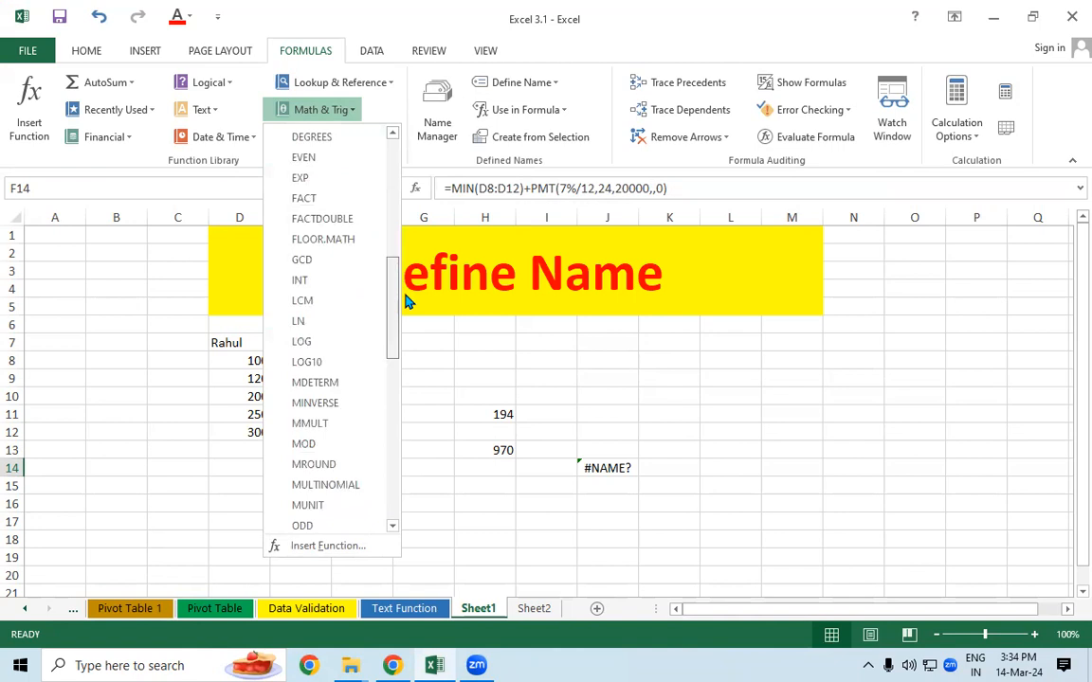
{"action": "left_click", "coordinate": [455, 322]}
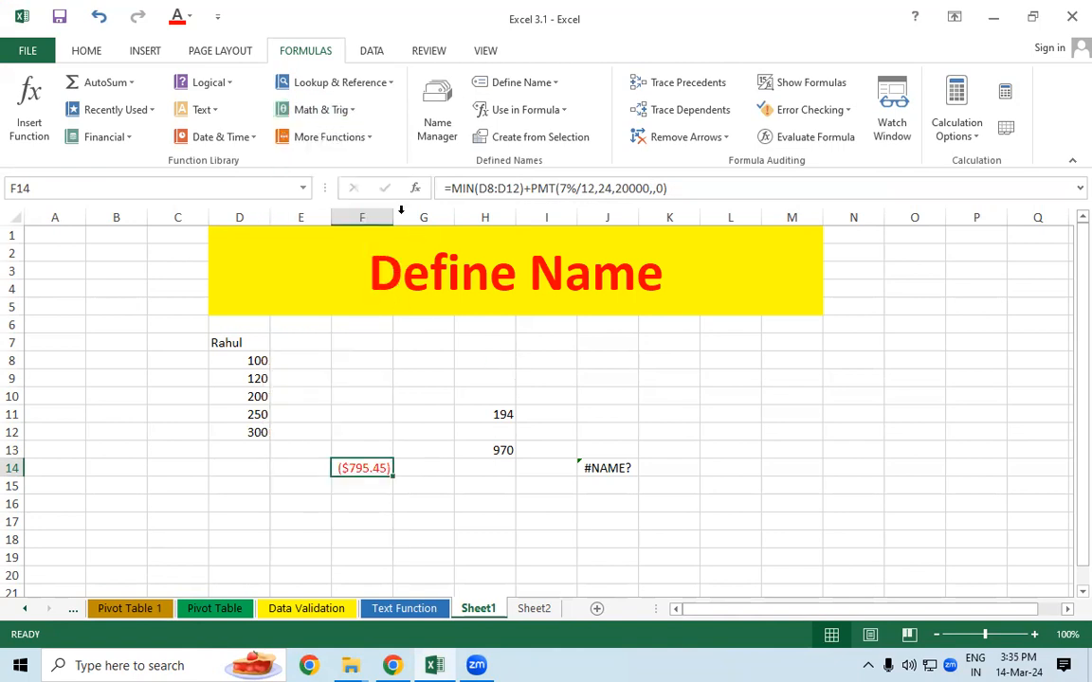
{"action": "left_click", "coordinate": [349, 138]}
{"action": "mouse_move", "coordinate": [313, 161]}
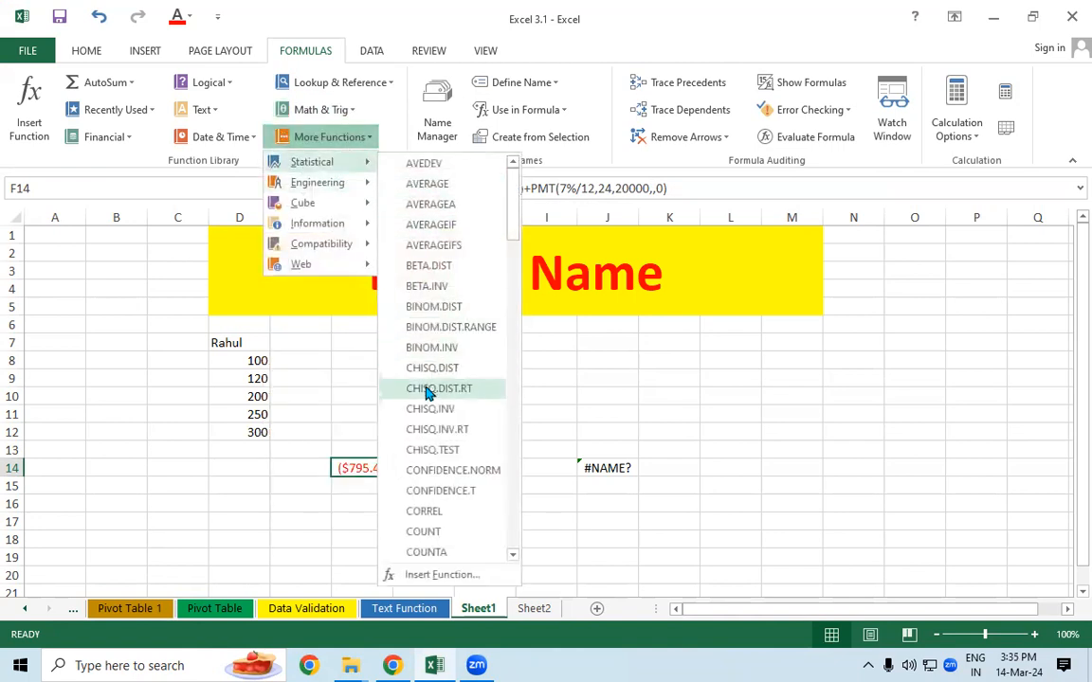
{"action": "mouse_move", "coordinate": [349, 183]}
{"action": "scroll", "coordinate": [384, 341], "scroll_direction": "down", "scroll_amount": 2}
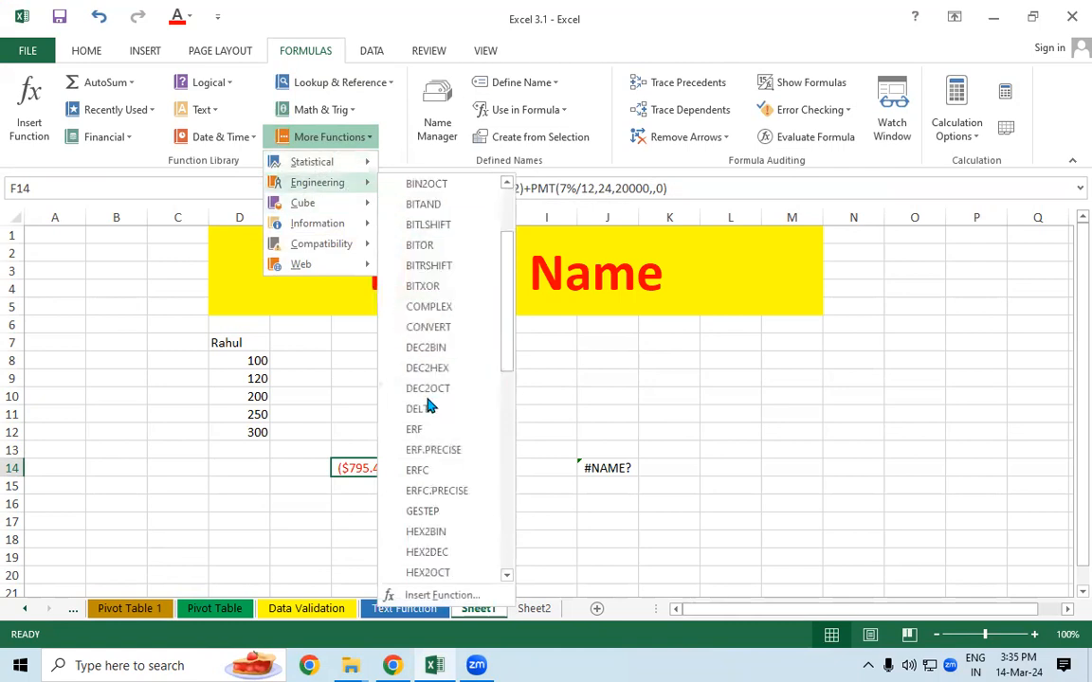
{"action": "mouse_move", "coordinate": [356, 206]}
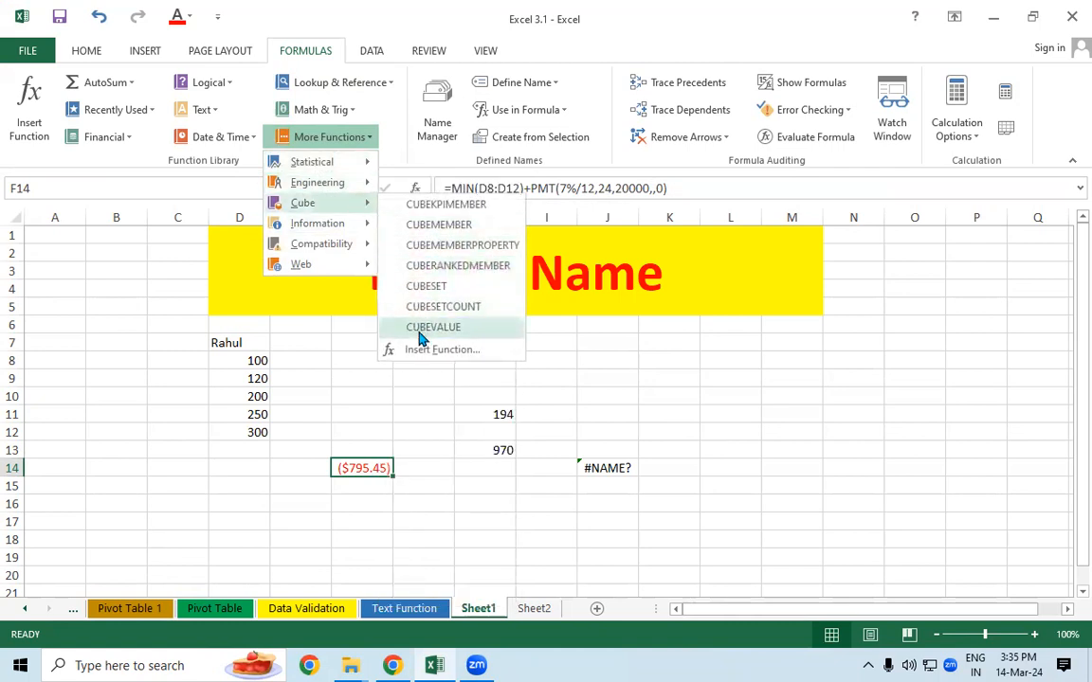
{"action": "left_click", "coordinate": [390, 396]}
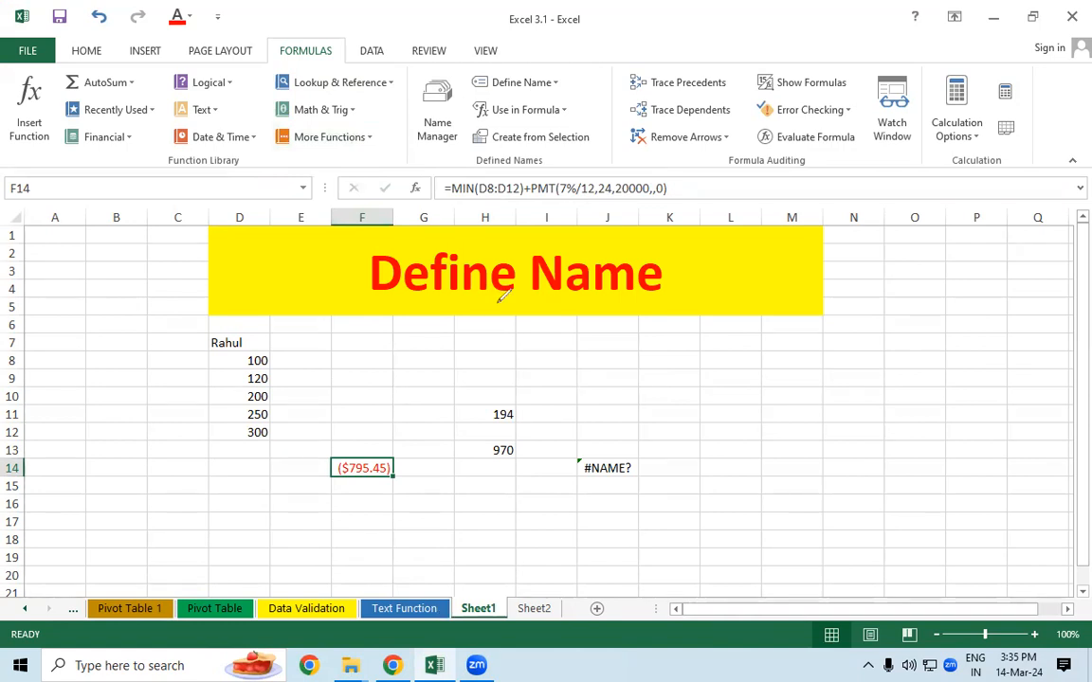
{"action": "mouse_move", "coordinate": [103, 42]}
{"action": "left_mouse_down"}
{"action": "mouse_move", "coordinate": [7, 61]}
{"action": "mouse_move", "coordinate": [42, 156]}
{"action": "mouse_move", "coordinate": [402, 161]}
{"action": "mouse_move", "coordinate": [398, 68]}
{"action": "mouse_move", "coordinate": [364, 49]}
{"action": "mouse_move", "coordinate": [175, 40]}
{"action": "mouse_move", "coordinate": [90, 49]}
{"action": "left_mouse_up"}
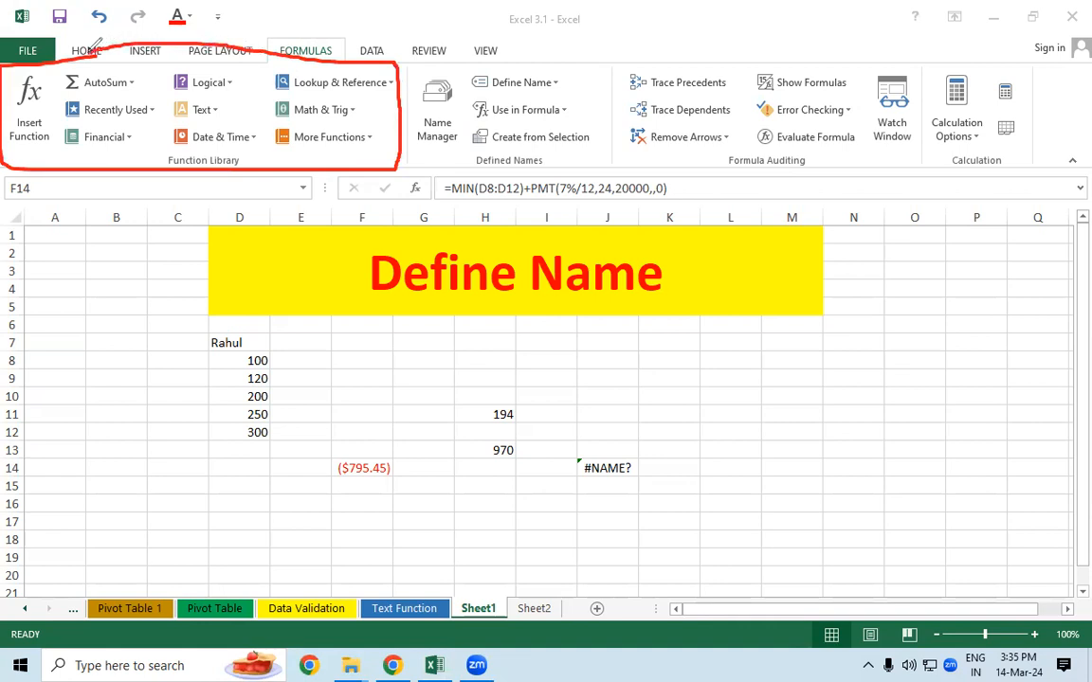
{"action": "mouse_move", "coordinate": [159, 153]}
{"action": "left_mouse_down"}
{"action": "mouse_move", "coordinate": [237, 152]}
{"action": "mouse_move", "coordinate": [205, 145]}
{"action": "left_mouse_up"}
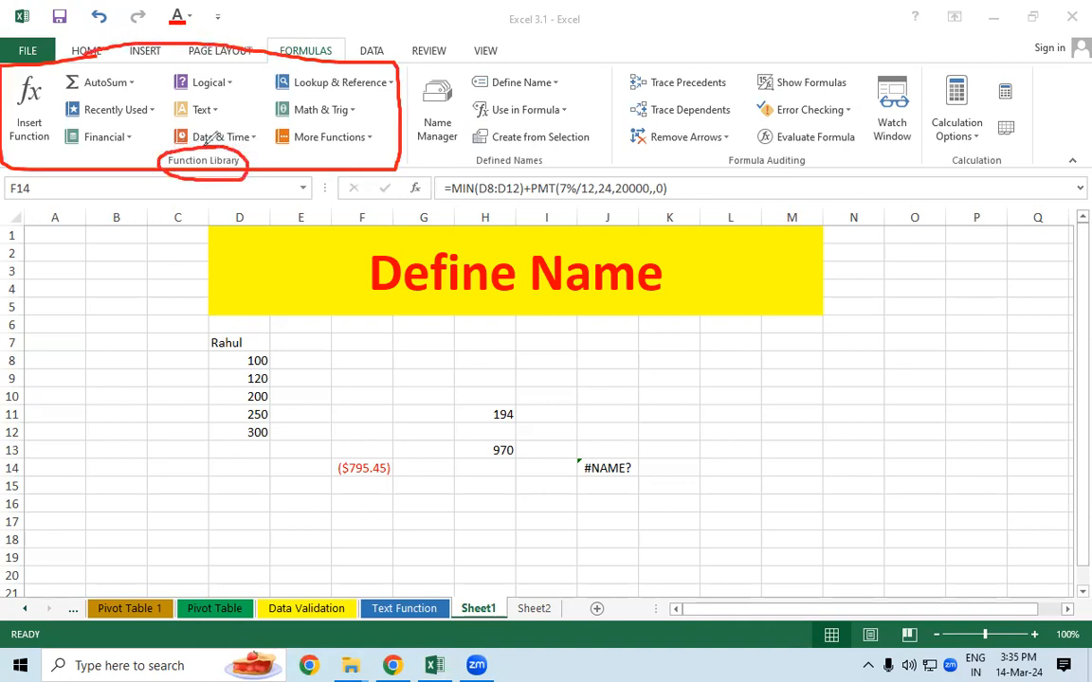
{"action": "mouse_move", "coordinate": [542, 64]}
{"action": "left_mouse_down"}
{"action": "mouse_move", "coordinate": [417, 69]}
{"action": "mouse_move", "coordinate": [402, 133]}
{"action": "mouse_move", "coordinate": [472, 159]}
{"action": "mouse_move", "coordinate": [592, 152]}
{"action": "mouse_move", "coordinate": [601, 93]}
{"action": "mouse_move", "coordinate": [530, 52]}
{"action": "left_mouse_up"}
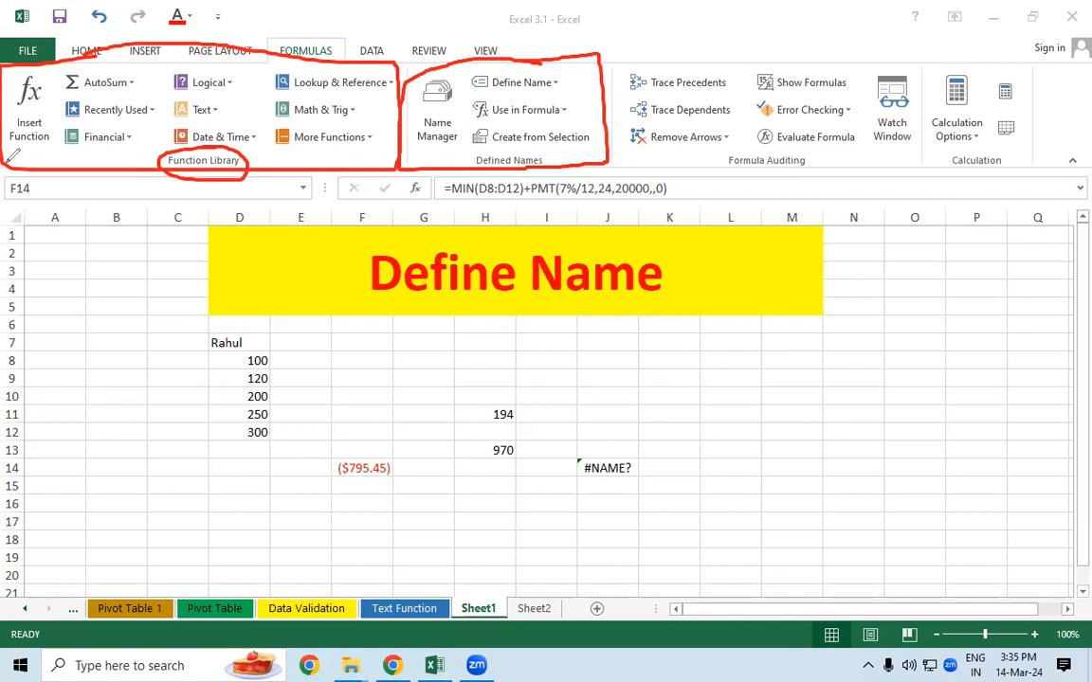
Step: Delete the sample data from range C6:K17 and clear the range's formatting
{"action": "left_click", "coordinate": [613, 585]}
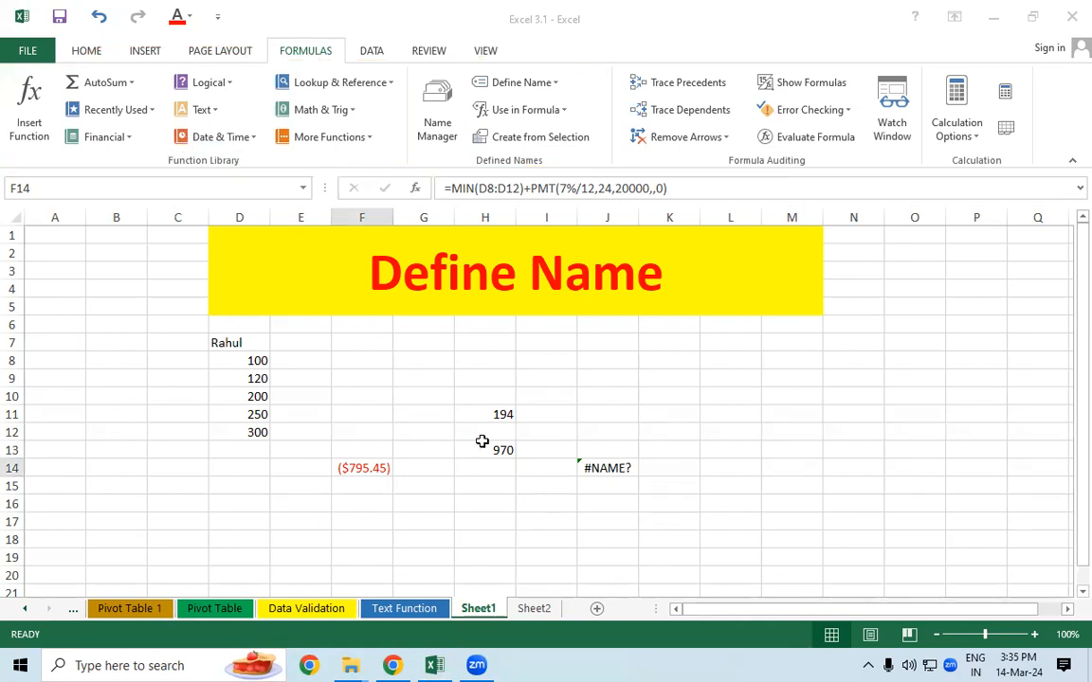
{"action": "left_click_drag", "start_coordinate": [177, 325], "coordinate": [675, 523]}
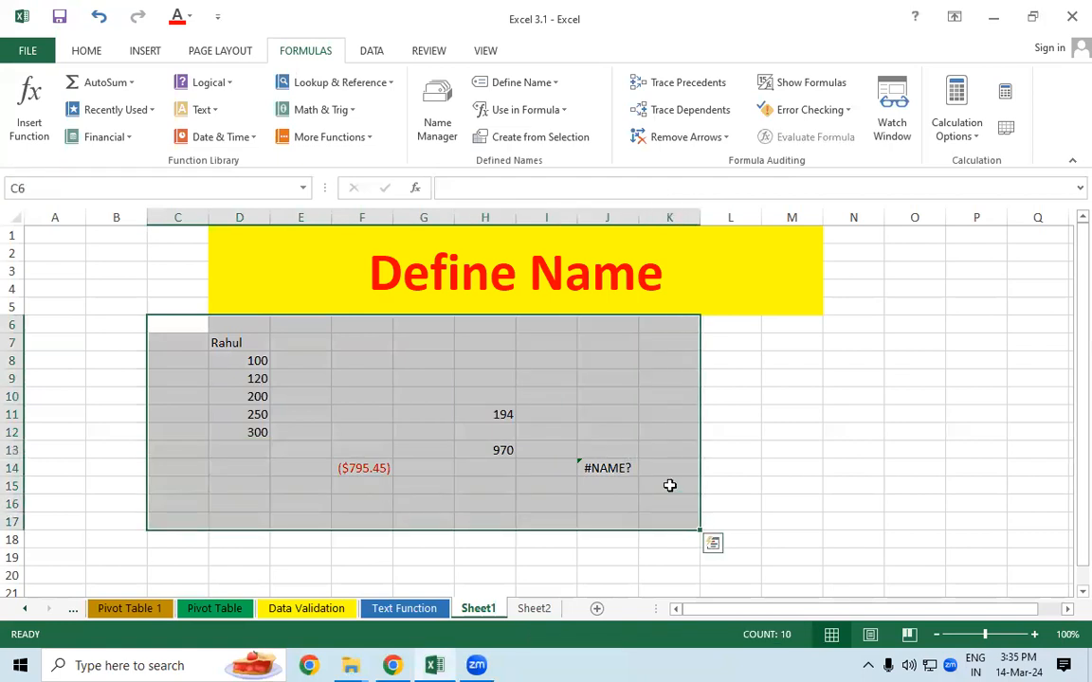
{"action": "key", "text": "Delete"}
{"action": "left_click", "coordinate": [83, 49]}
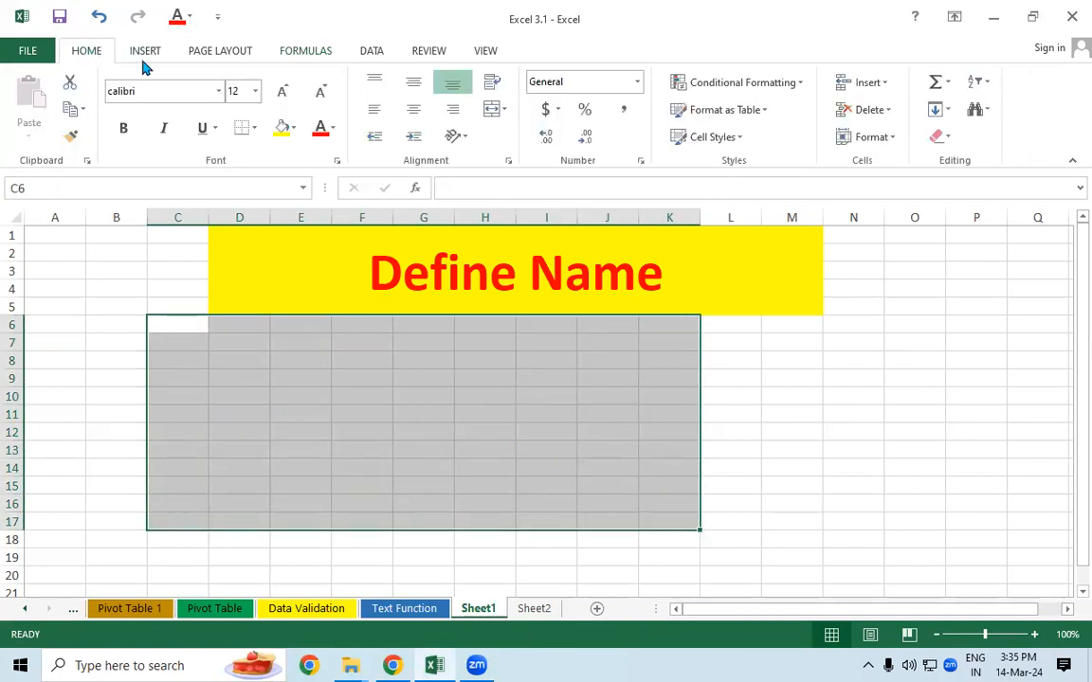
{"action": "left_click", "coordinate": [861, 140]}
{"action": "left_click", "coordinate": [938, 142]}
{"action": "left_click", "coordinate": [938, 141]}
{"action": "left_click", "coordinate": [941, 167]}
{"action": "left_click", "coordinate": [669, 431]}
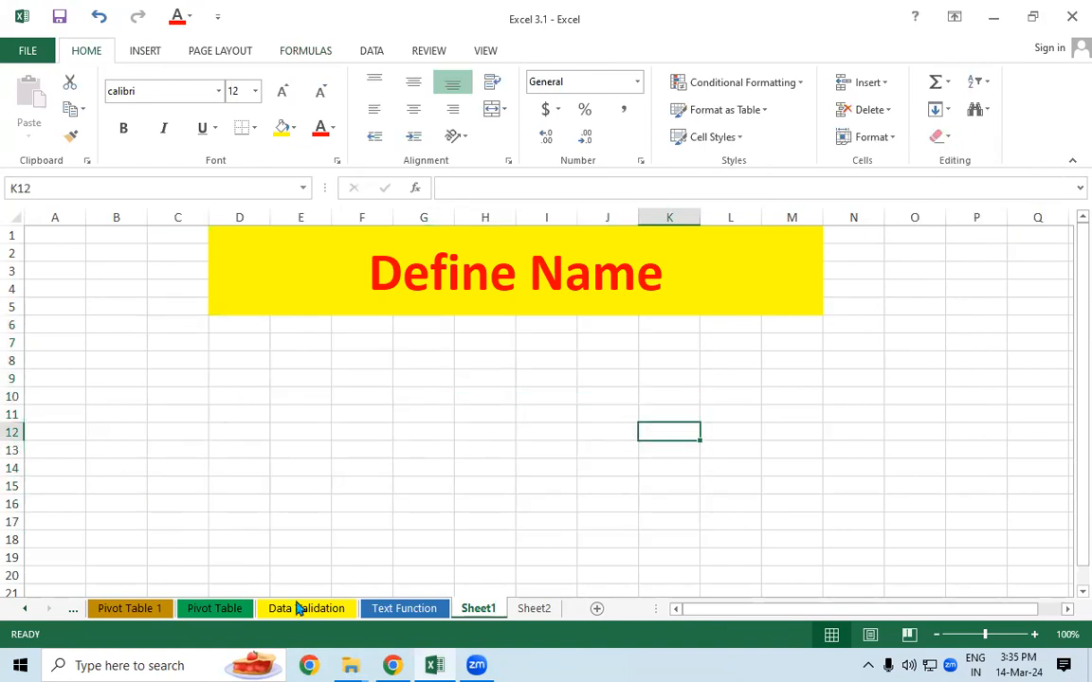
Step: Copy the first names in B7:B18 on the Text Function sheet
{"action": "left_click", "coordinate": [215, 608]}
{"action": "left_click", "coordinate": [284, 609]}
{"action": "left_click", "coordinate": [384, 609]}
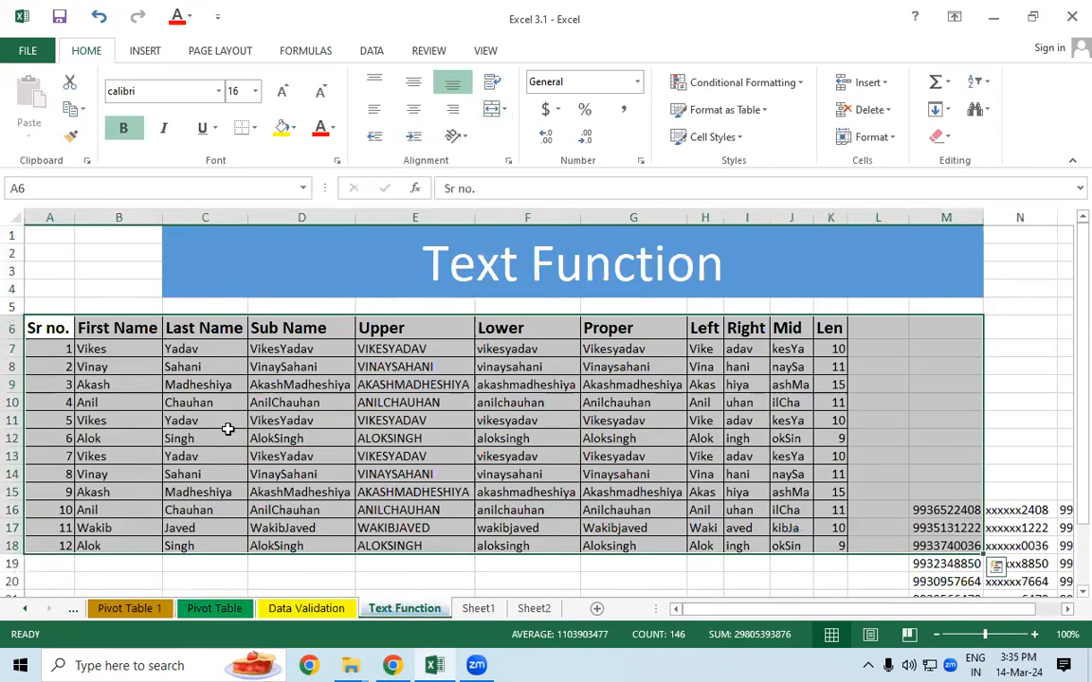
{"action": "left_click_drag", "start_coordinate": [120, 351], "coordinate": [111, 545]}
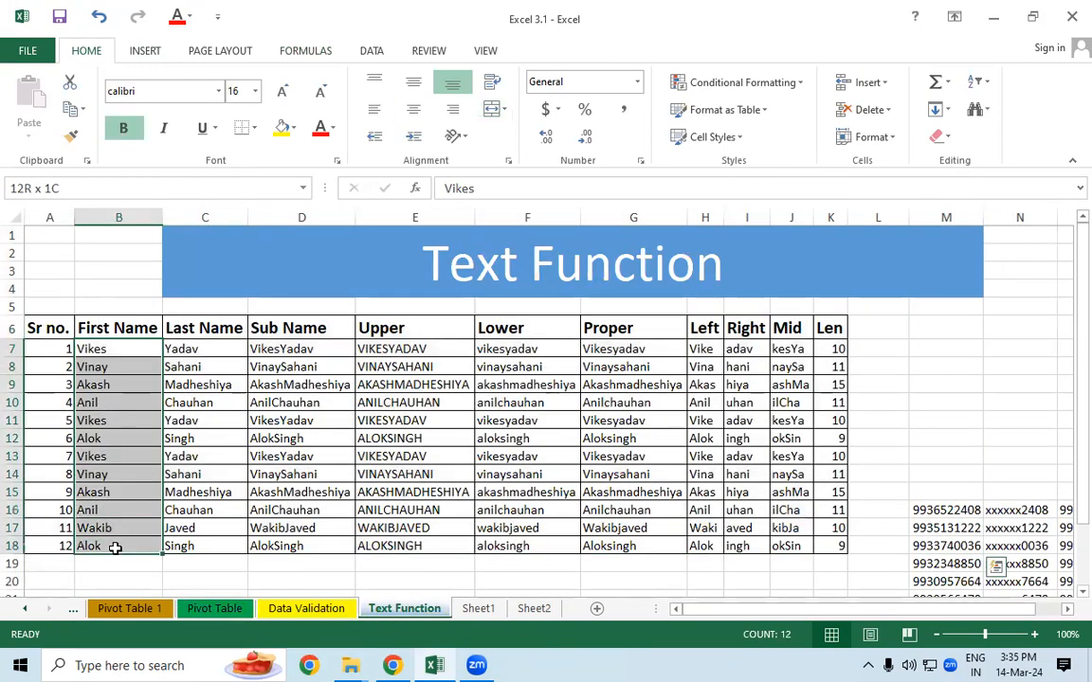
{"action": "left_click", "coordinate": [82, 110]}
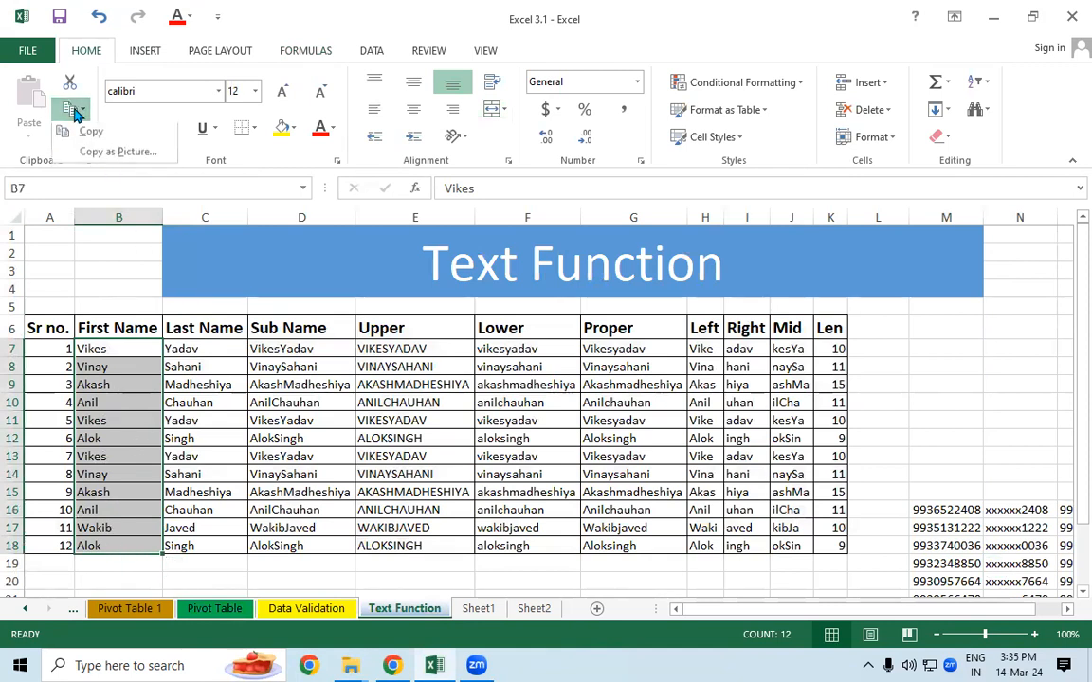
{"action": "left_click", "coordinate": [95, 122]}
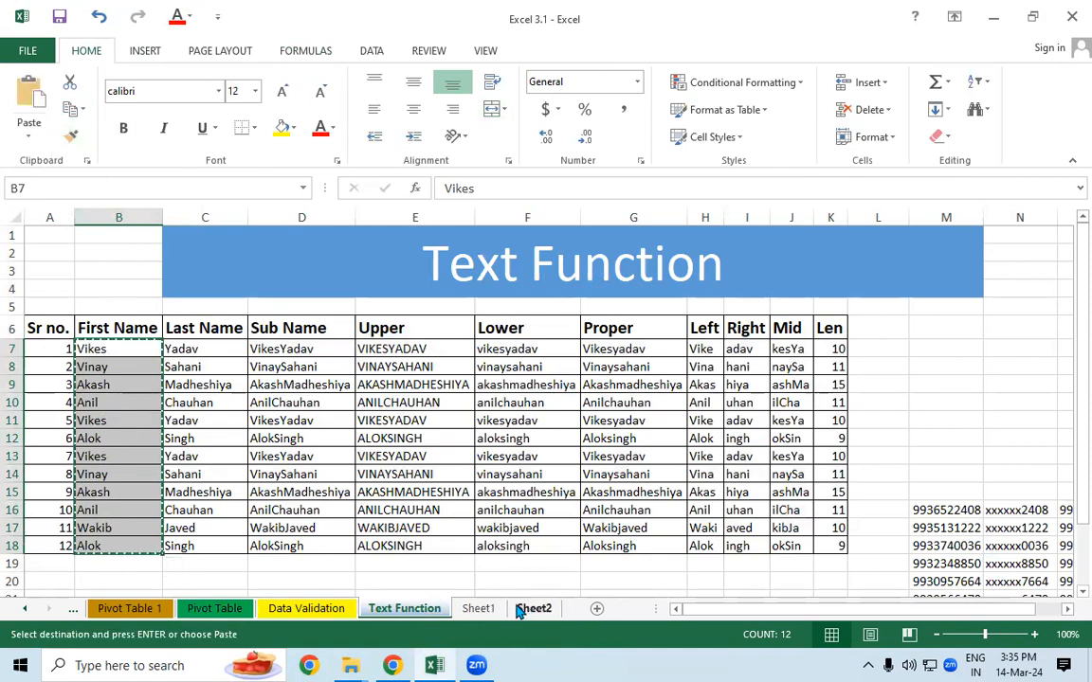
Step: Paste the copied first names transposed into a row starting at cell D7 on Sheet1
{"action": "left_click", "coordinate": [479, 608]}
{"action": "left_click", "coordinate": [238, 341]}
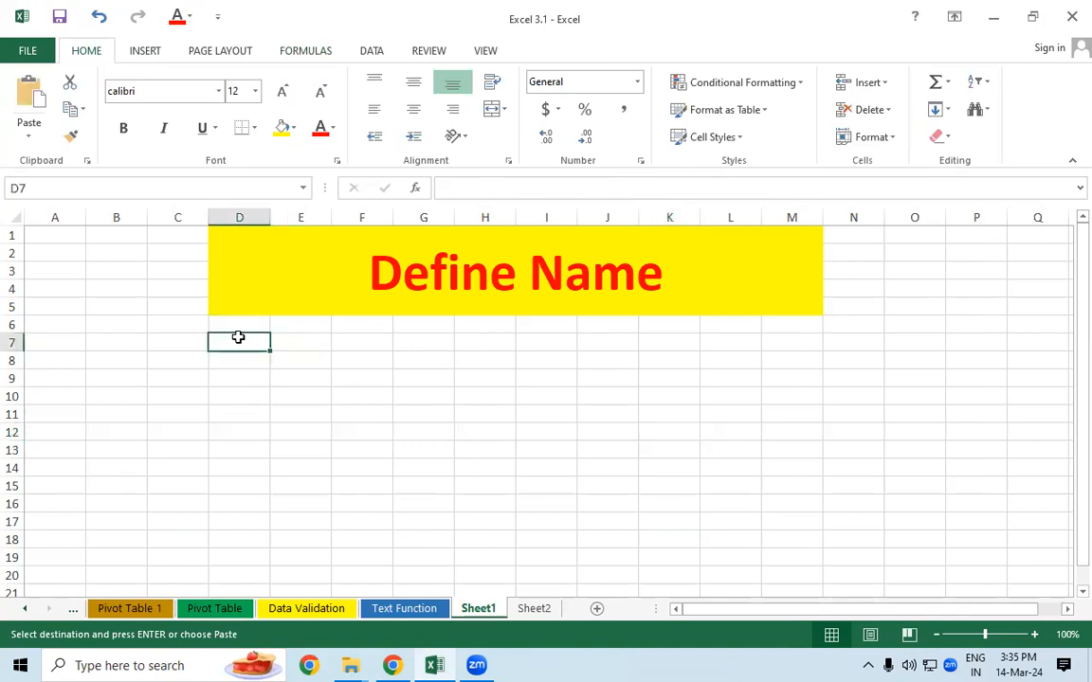
{"action": "right_click", "coordinate": [238, 338]}
{"action": "left_click", "coordinate": [303, 404]}
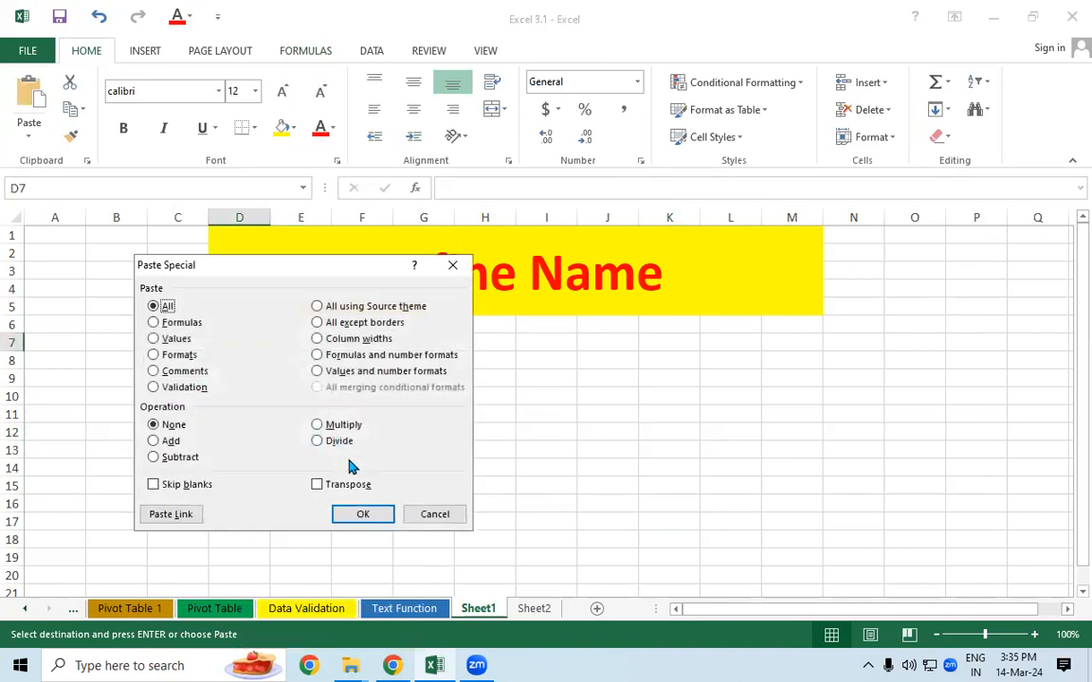
{"action": "left_click", "coordinate": [316, 484]}
{"action": "left_click", "coordinate": [364, 515]}
{"action": "left_click", "coordinate": [585, 478]}
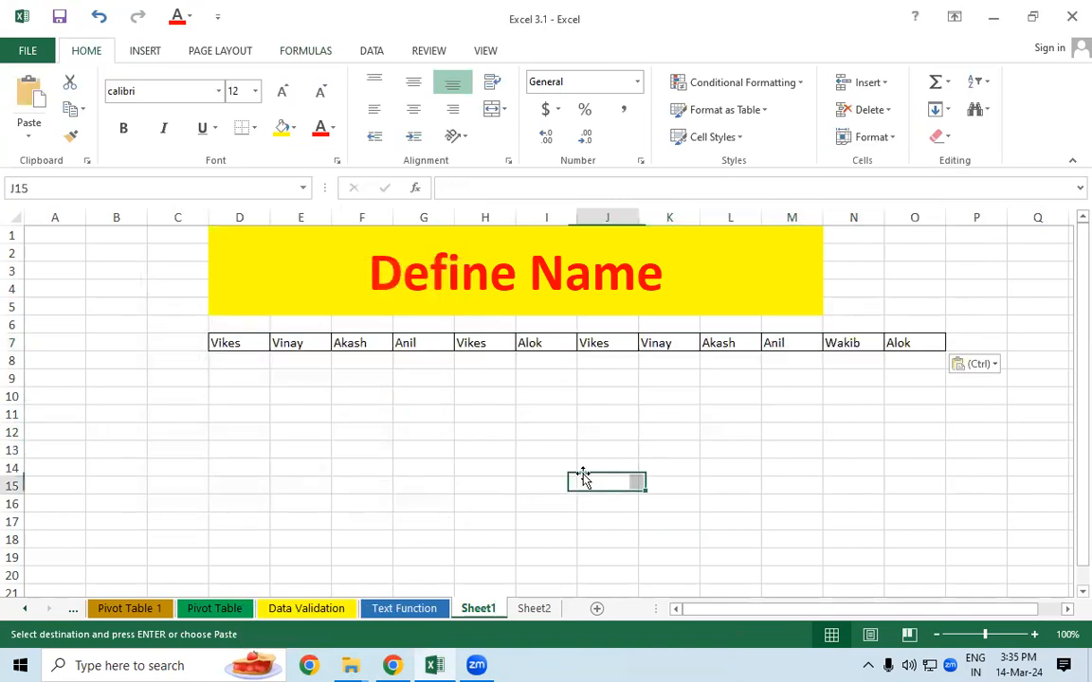
Step: Try to remove duplicates from the row of names in D7:O7, and clear that row
{"action": "left_click_drag", "start_coordinate": [255, 346], "coordinate": [936, 346]}
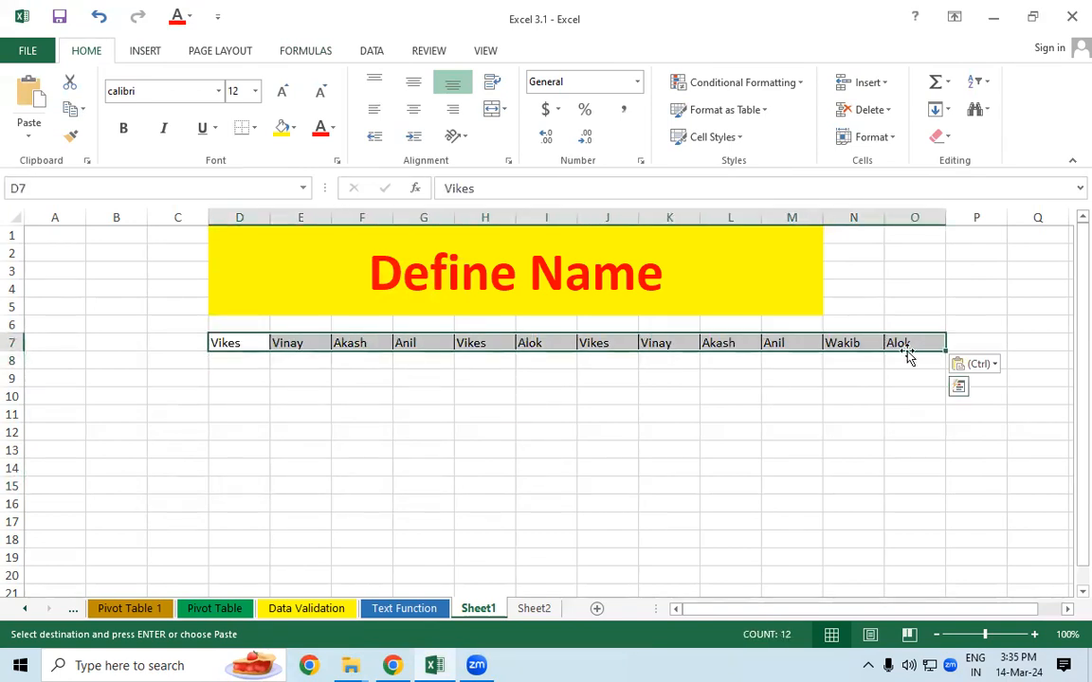
{"action": "left_click", "coordinate": [558, 431]}
{"action": "left_click_drag", "start_coordinate": [243, 343], "coordinate": [917, 352]}
{"action": "left_click", "coordinate": [372, 53]}
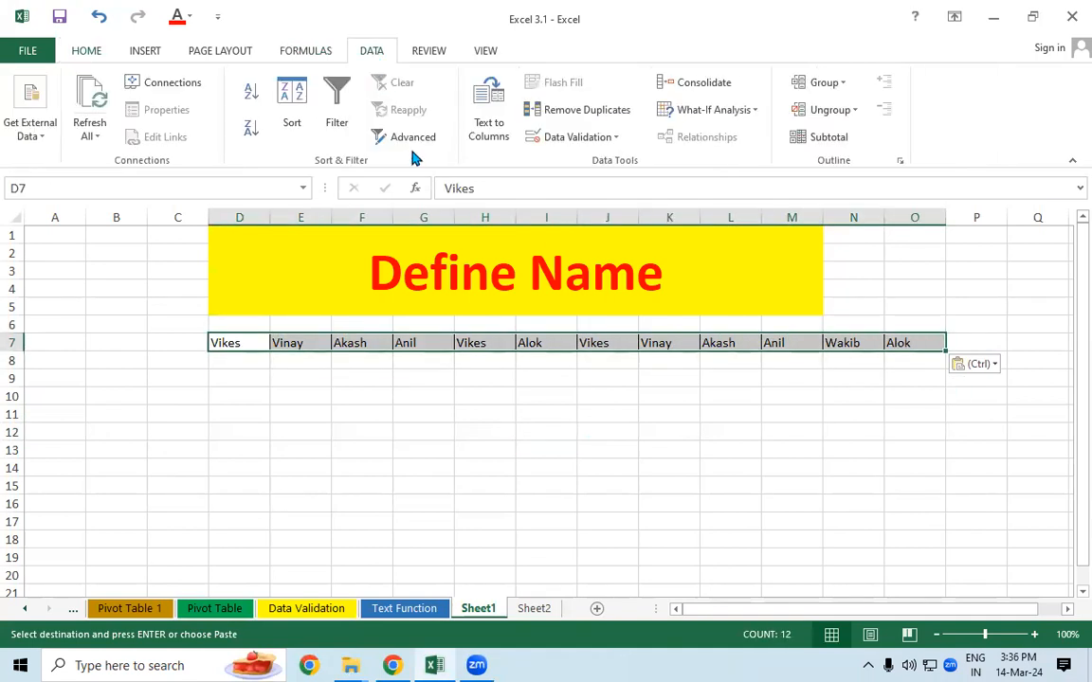
{"action": "left_click", "coordinate": [572, 112]}
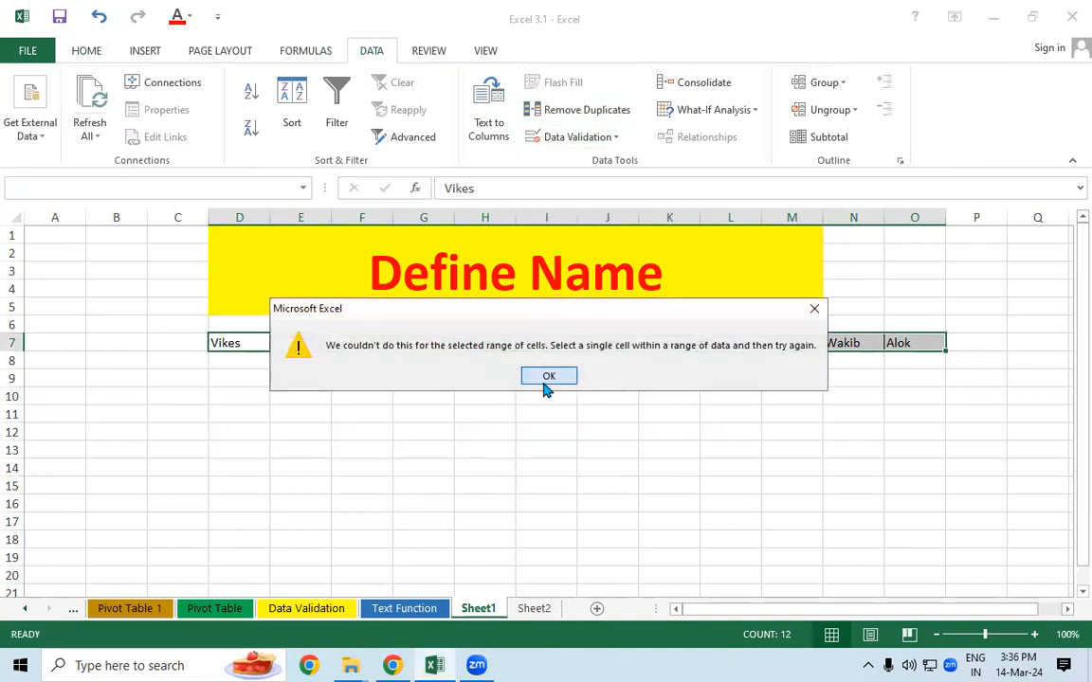
{"action": "left_click", "coordinate": [548, 378]}
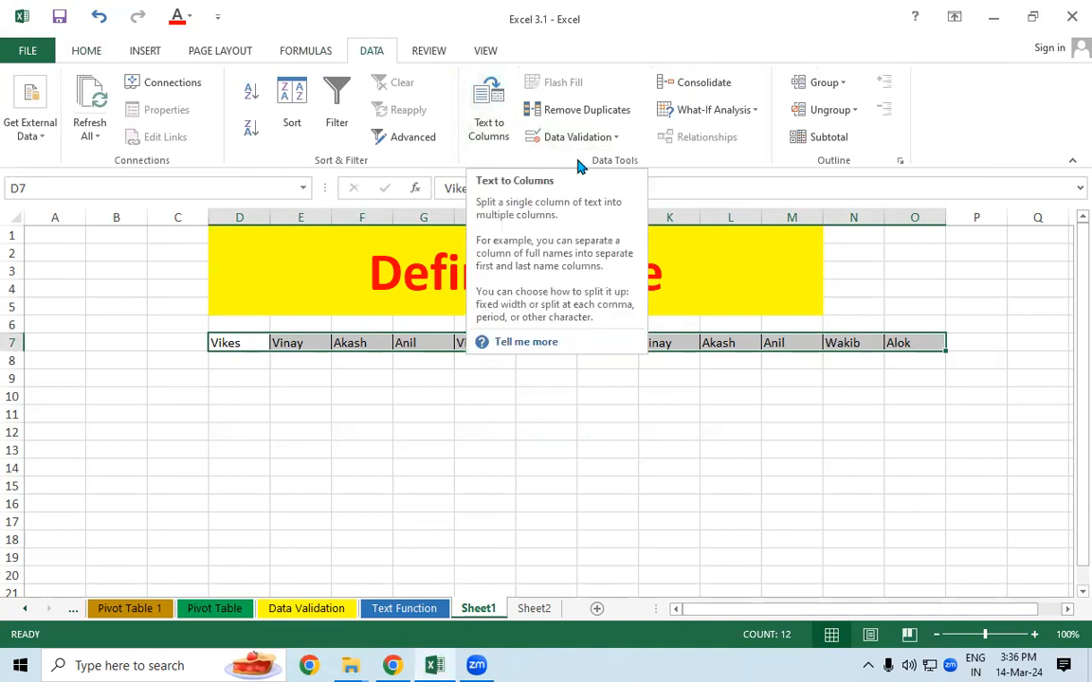
{"action": "left_click_drag", "start_coordinate": [265, 522], "coordinate": [301, 504]}
{"action": "left_click_drag", "start_coordinate": [239, 343], "coordinate": [901, 346]}
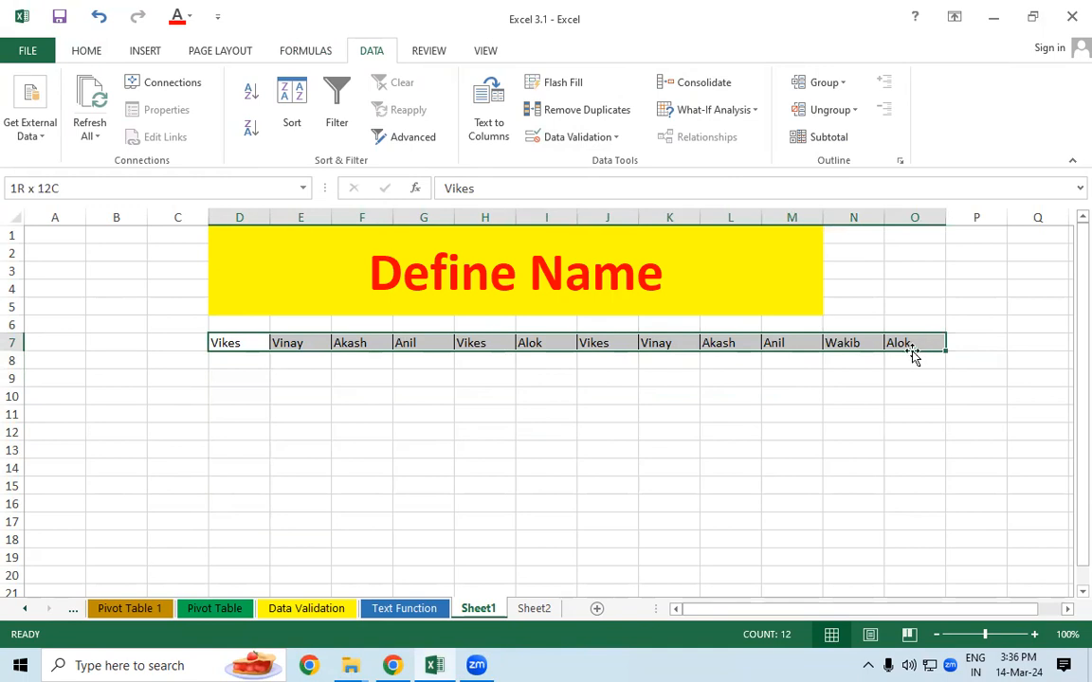
{"action": "key", "text": "ctrl+x"}
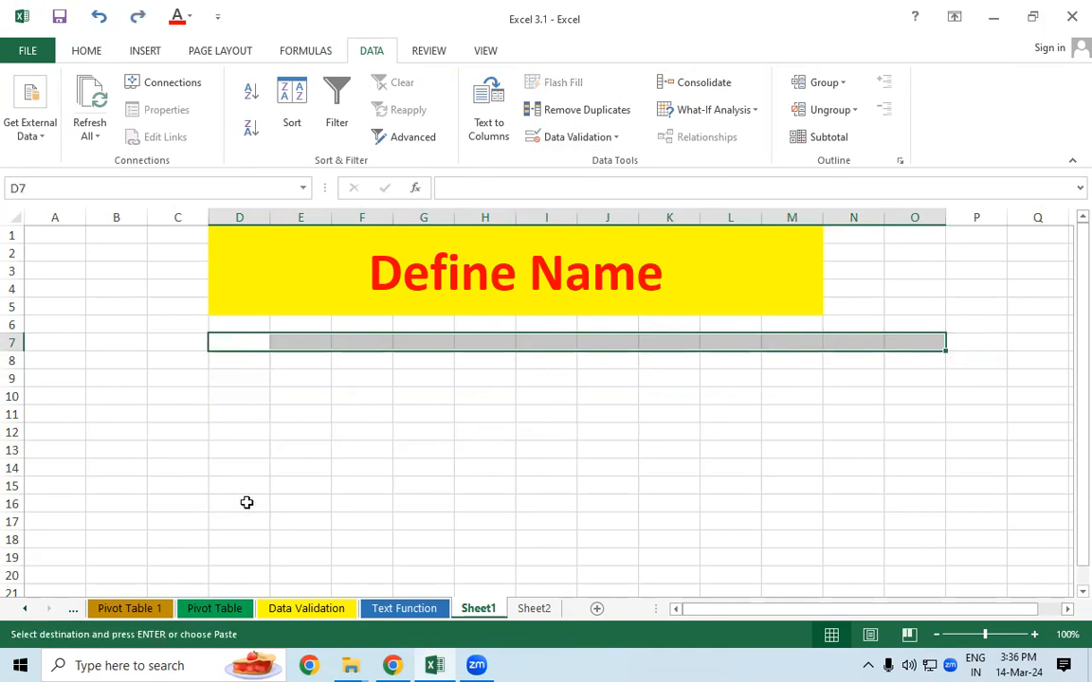
Step: Copy the first names B7:B18 from the Text Function sheet and paste them as values into Sheet1 starting at C8
{"action": "left_click", "coordinate": [308, 610]}
{"action": "left_click", "coordinate": [404, 608]}
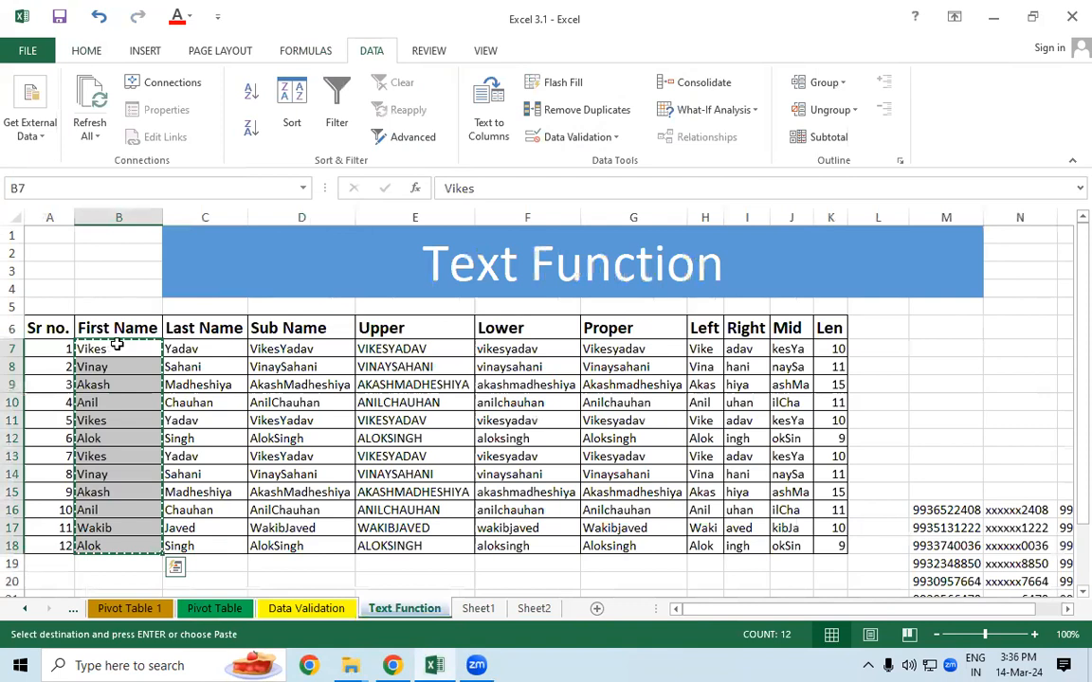
{"action": "left_click", "coordinate": [477, 609]}
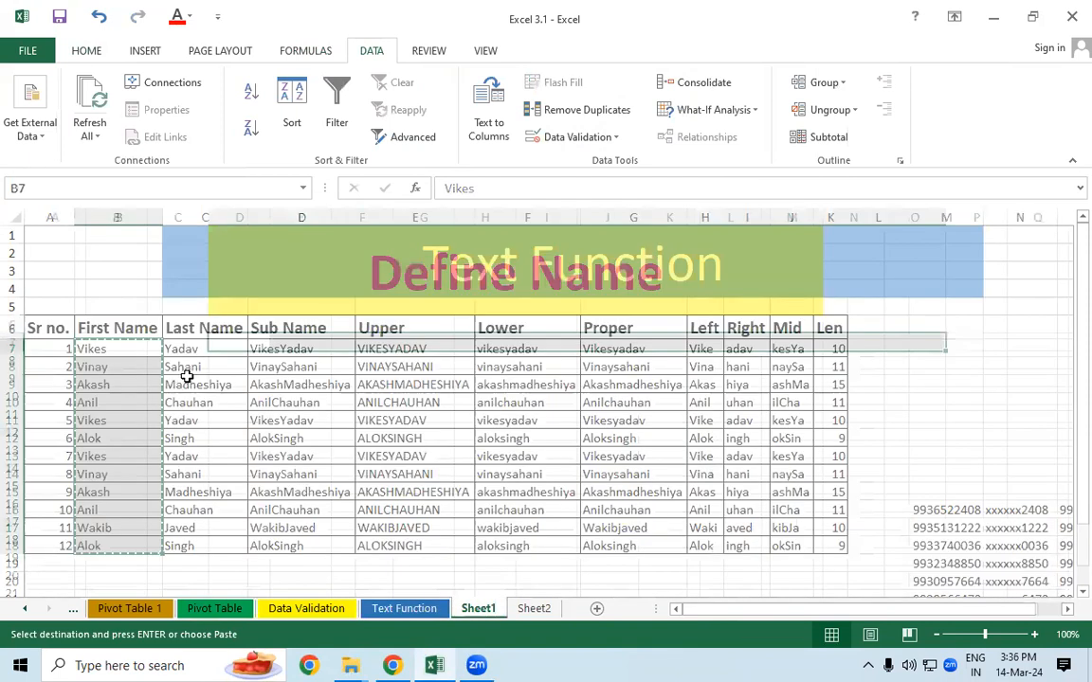
{"action": "right_click", "coordinate": [180, 361]}
{"action": "left_click", "coordinate": [246, 92]}
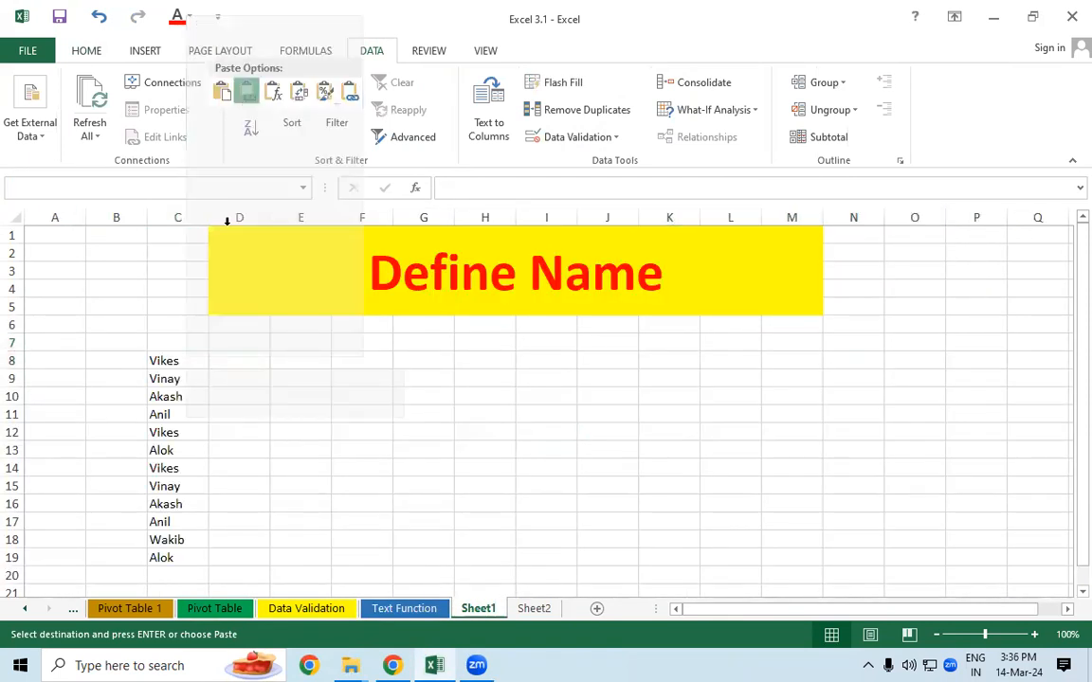
{"action": "left_click", "coordinate": [282, 414]}
Step: Remove the duplicate names from range C8:C19
{"action": "scroll", "coordinate": [270, 406], "scroll_direction": "down", "scroll_amount": 2}
{"action": "left_click_drag", "start_coordinate": [166, 253], "coordinate": [176, 453]}
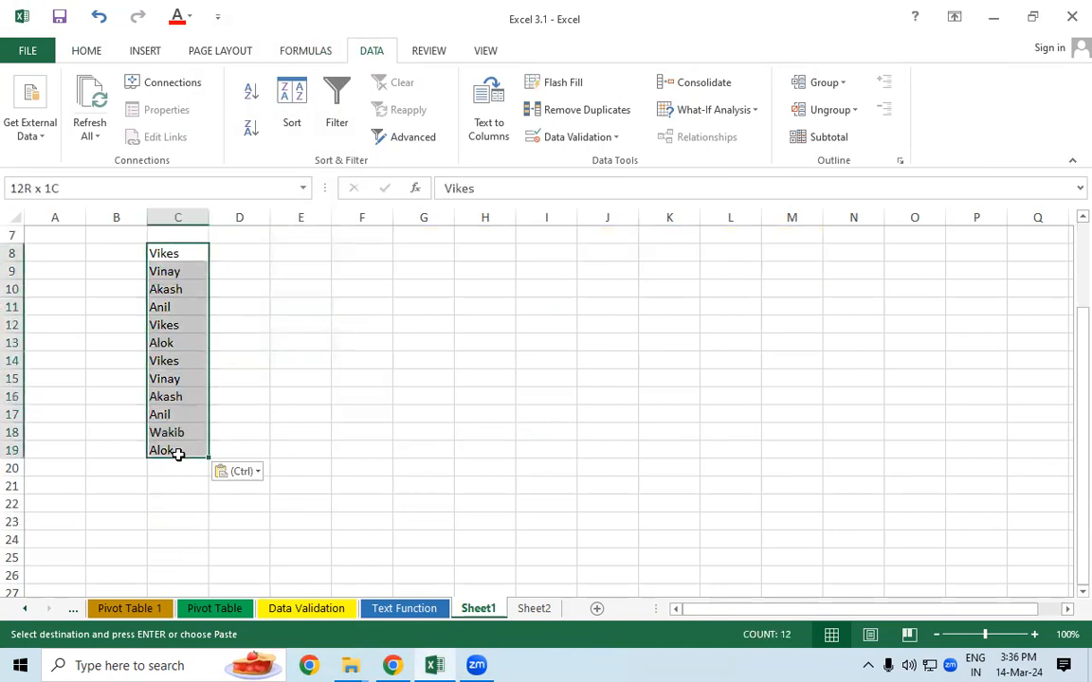
{"action": "left_click", "coordinate": [542, 110]}
{"action": "left_click", "coordinate": [716, 369]}
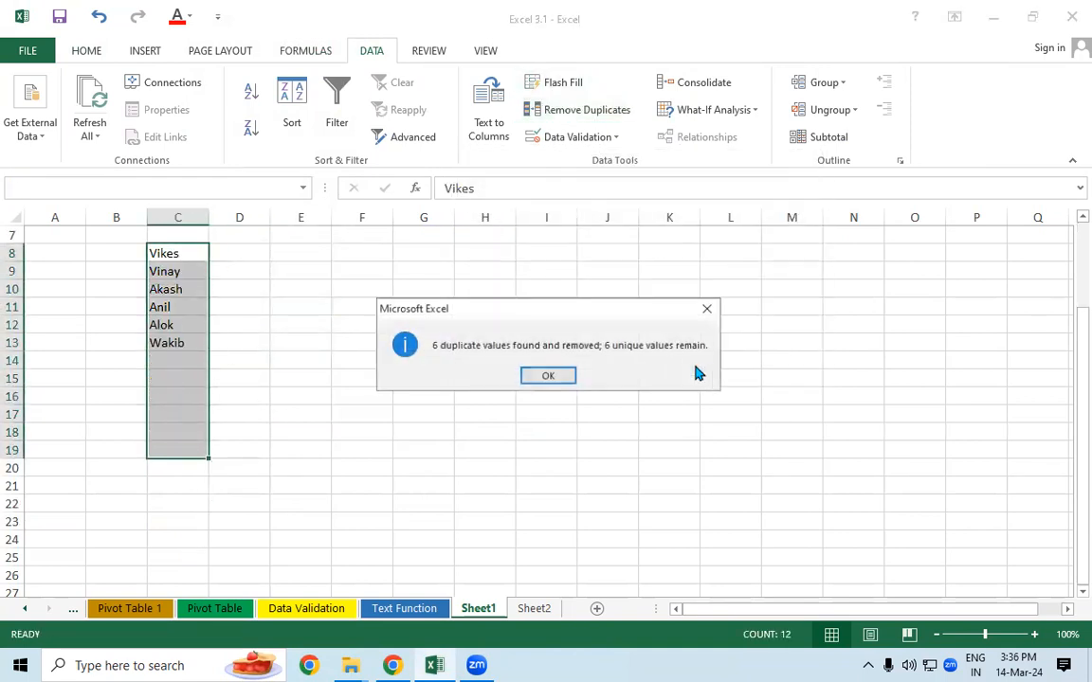
{"action": "left_click", "coordinate": [545, 373]}
Step: Copy the unique names in C8:C13 and paste them transposed into a row starting at cell F8
{"action": "left_click_drag", "start_coordinate": [176, 253], "coordinate": [182, 344]}
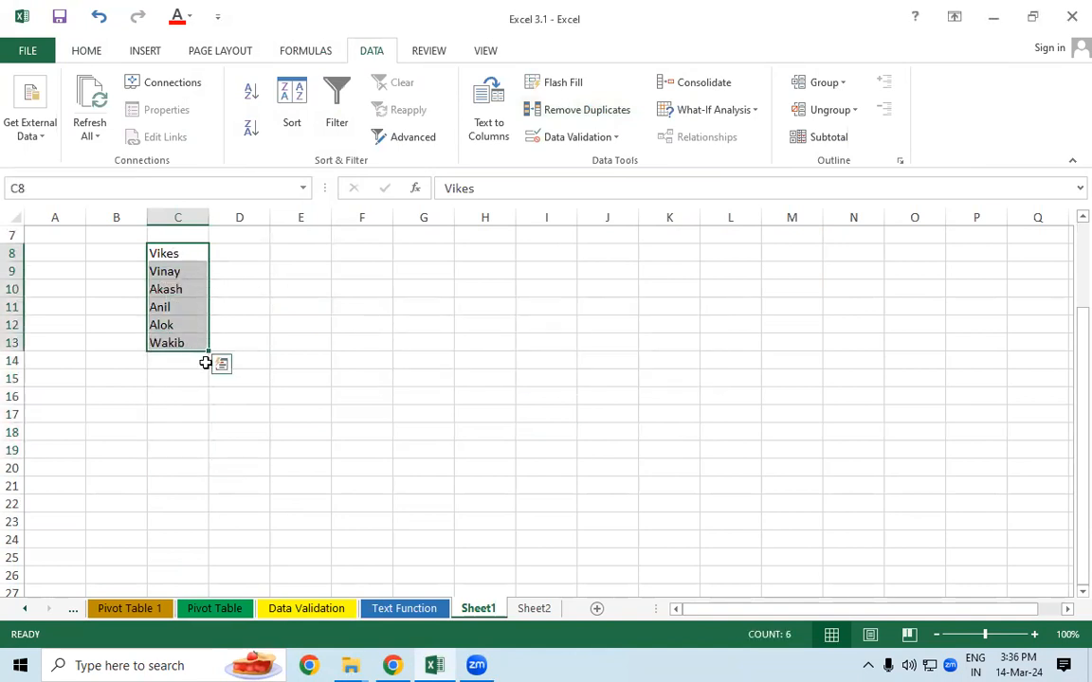
{"action": "key", "text": "ctrl+c"}
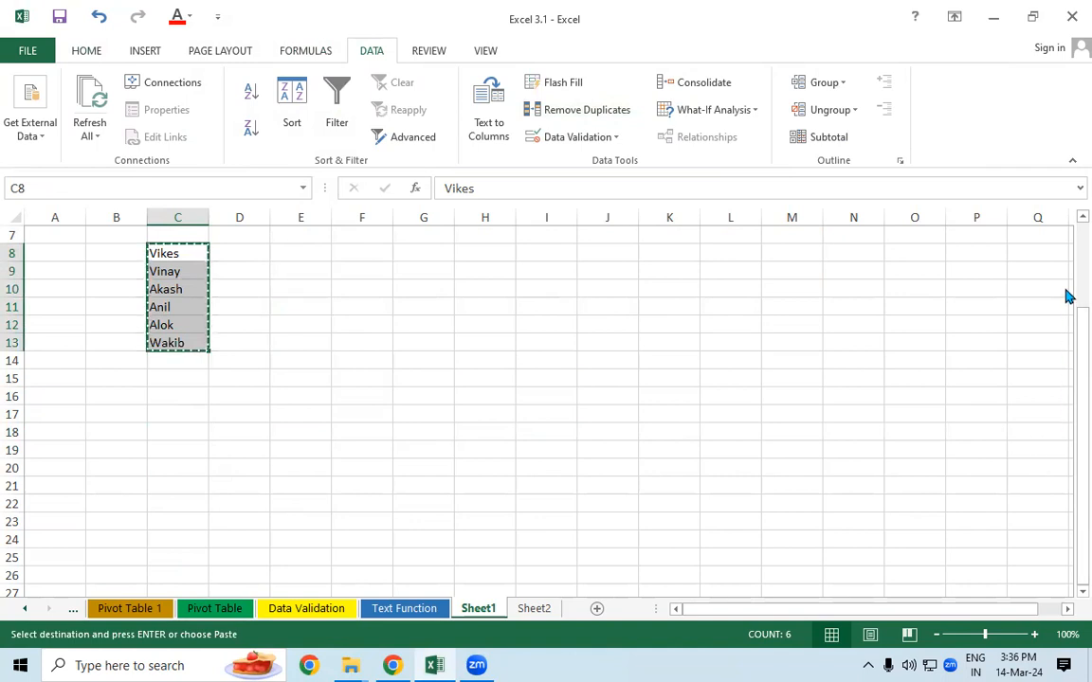
{"action": "left_click_drag", "start_coordinate": [1080, 355], "coordinate": [1080, 231]}
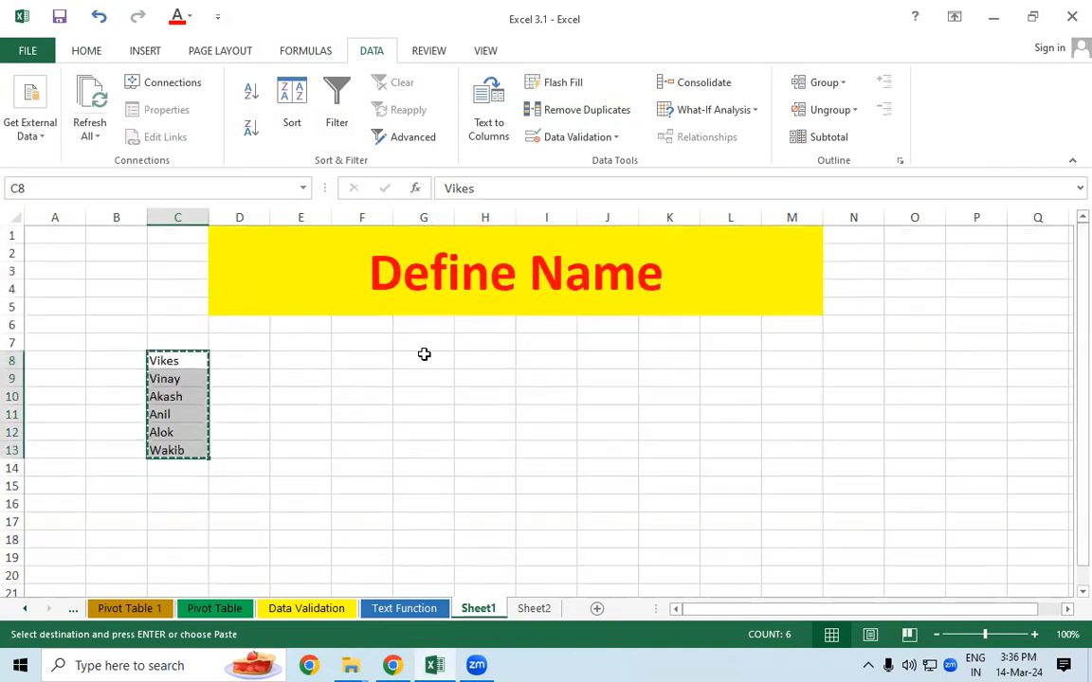
{"action": "left_click", "coordinate": [366, 357]}
{"action": "right_click", "coordinate": [366, 364]}
{"action": "left_click", "coordinate": [430, 98]}
{"action": "left_click", "coordinate": [434, 114]}
{"action": "left_click", "coordinate": [474, 231]}
{"action": "left_click", "coordinate": [483, 262]}
Step: Delete the vertical list of names in column C, clearing range B7:D15
{"action": "left_click_drag", "start_coordinate": [133, 343], "coordinate": [241, 485]}
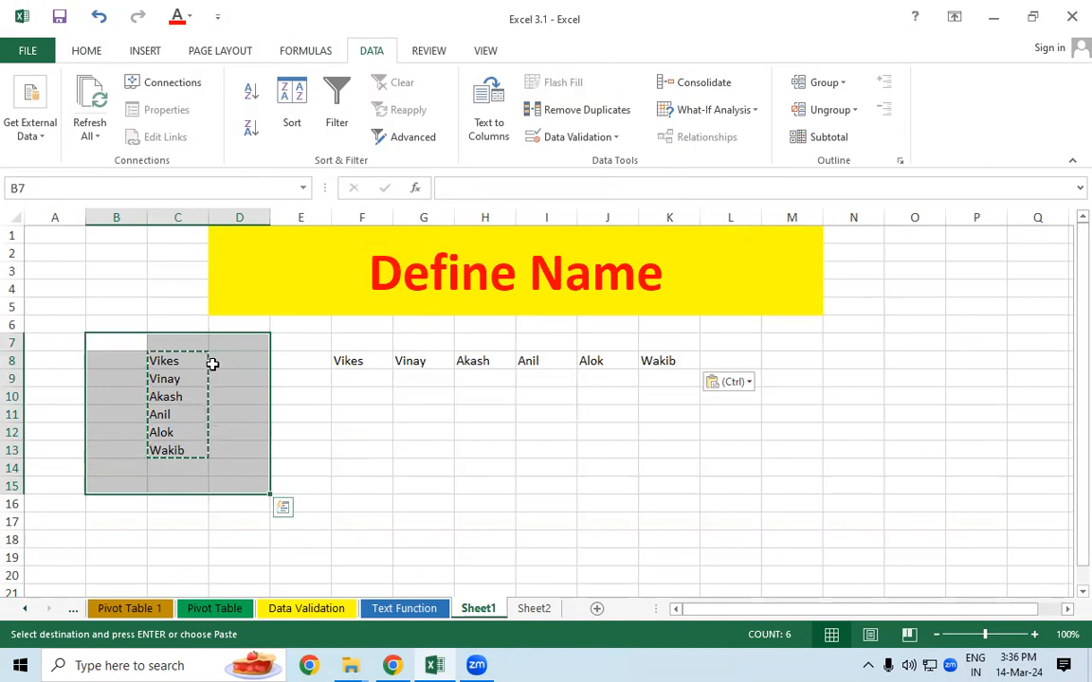
{"action": "key", "text": "Delete"}
{"action": "left_click", "coordinate": [359, 421]}
{"action": "left_click_drag", "start_coordinate": [359, 364], "coordinate": [651, 380]}
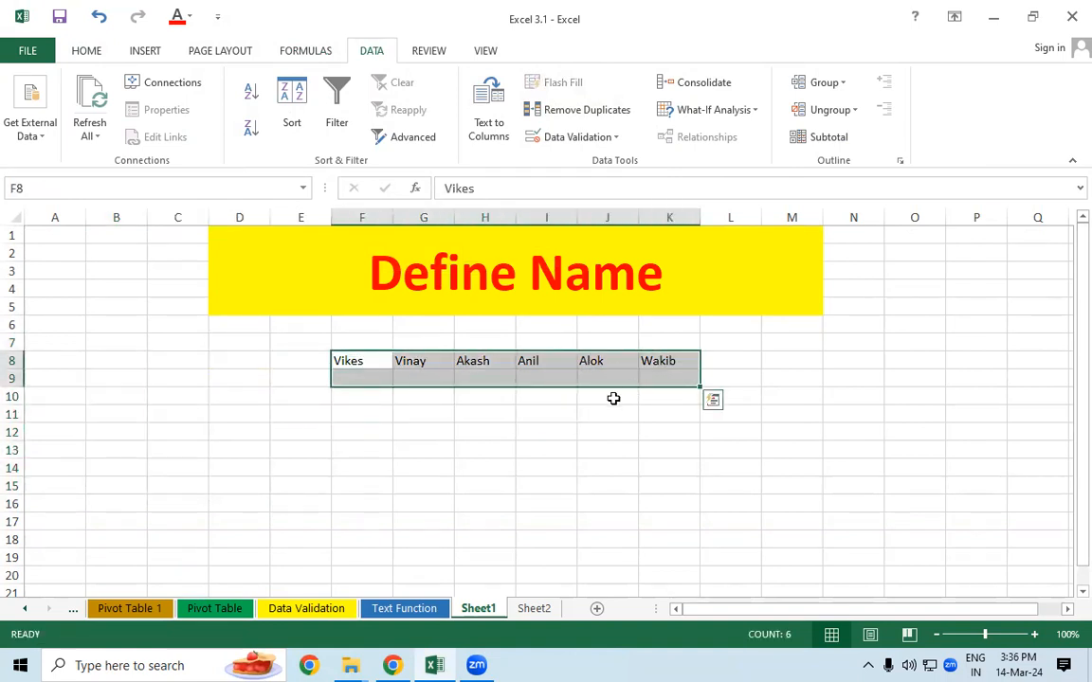
{"action": "left_click_drag", "start_coordinate": [363, 366], "coordinate": [660, 369]}
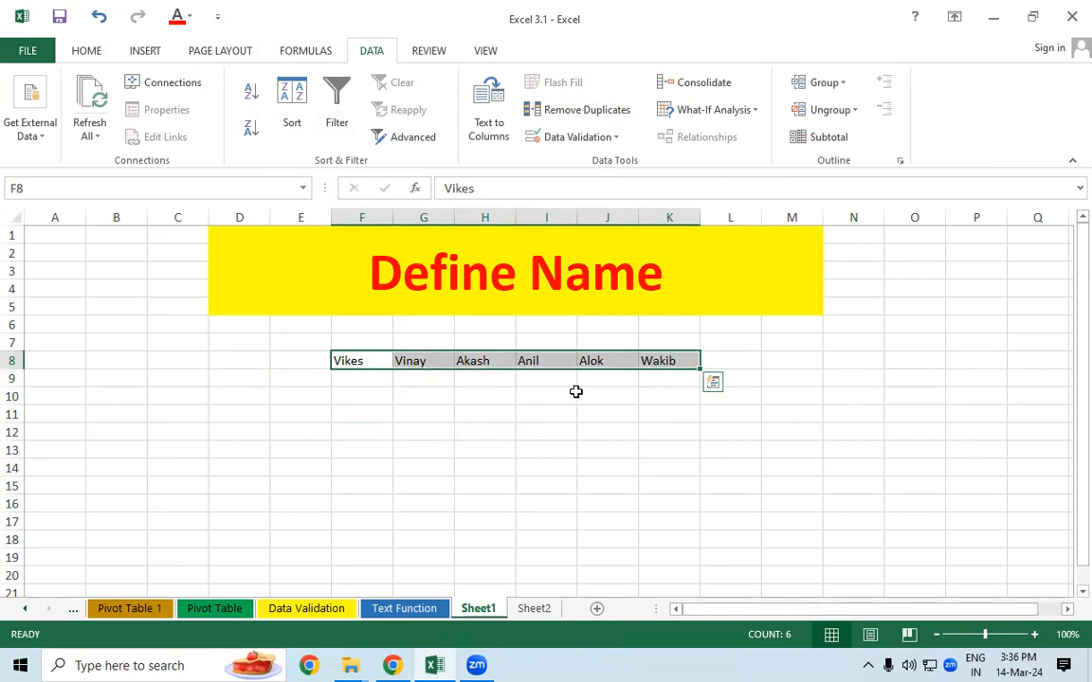
{"action": "left_click", "coordinate": [387, 399]}
{"action": "left_click_drag", "start_coordinate": [384, 371], "coordinate": [681, 363]}
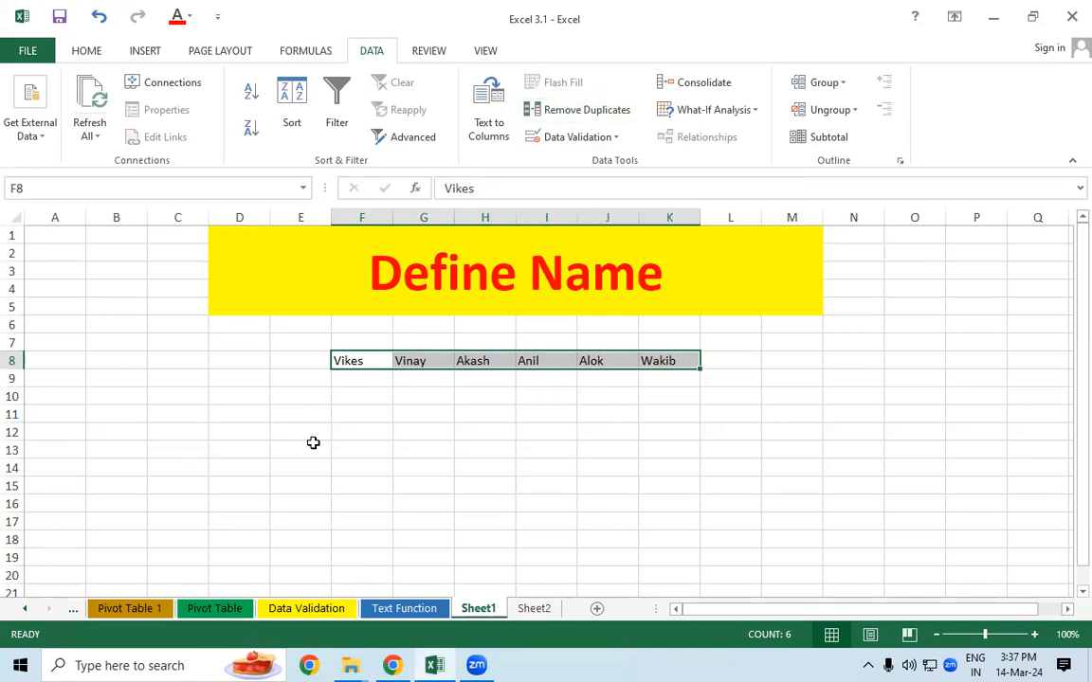
Step: Enter the formula =RANDBETWEEN(20,90) in cell F9 under the first name
{"action": "left_click", "coordinate": [382, 374]}
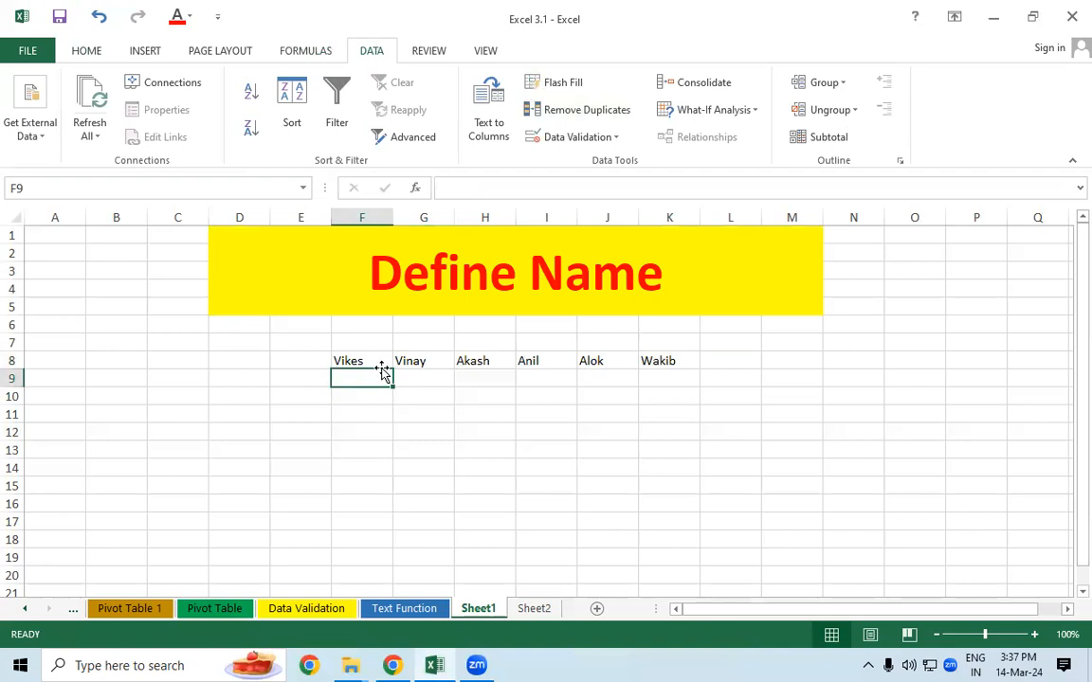
{"action": "type", "text": "=rand"}
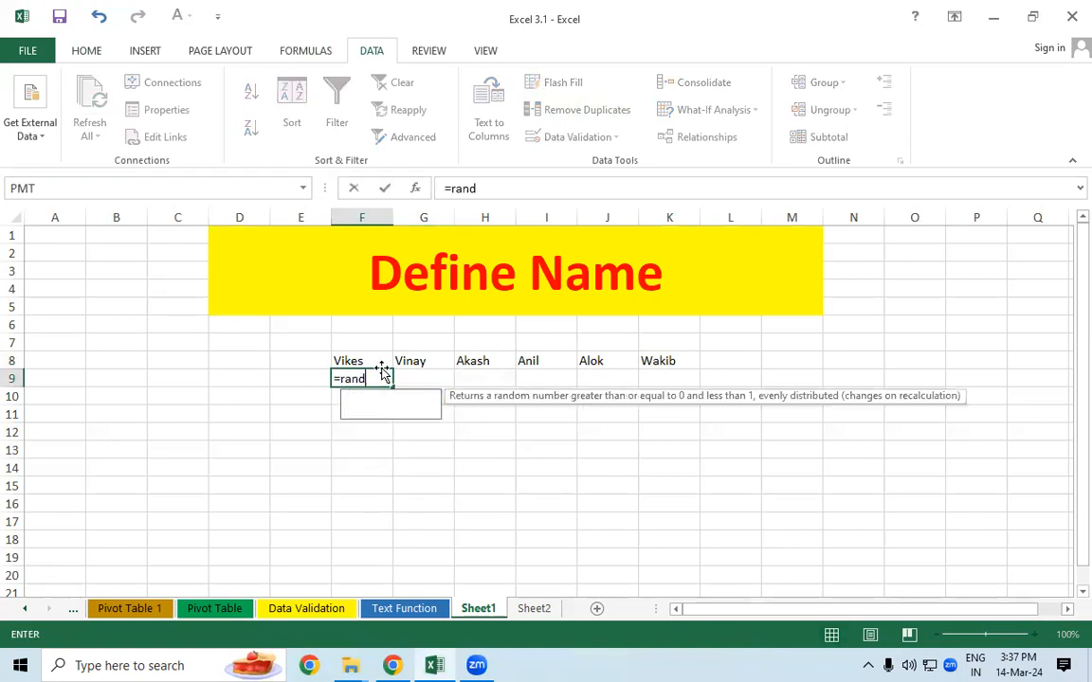
{"action": "key", "text": "Down"}
{"action": "key", "text": "Tab"}
{"action": "type", "text": "22"}
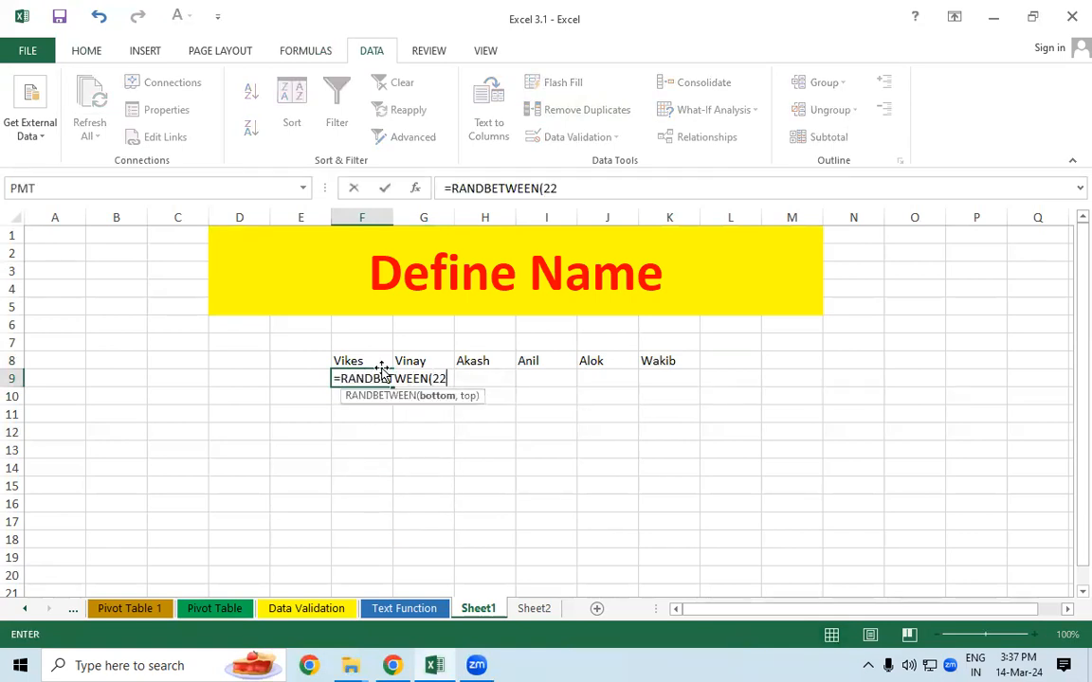
{"action": "key", "text": "BackSpace"}
{"action": "type", "text": "0,90"}
{"action": "key", "text": "Return"}
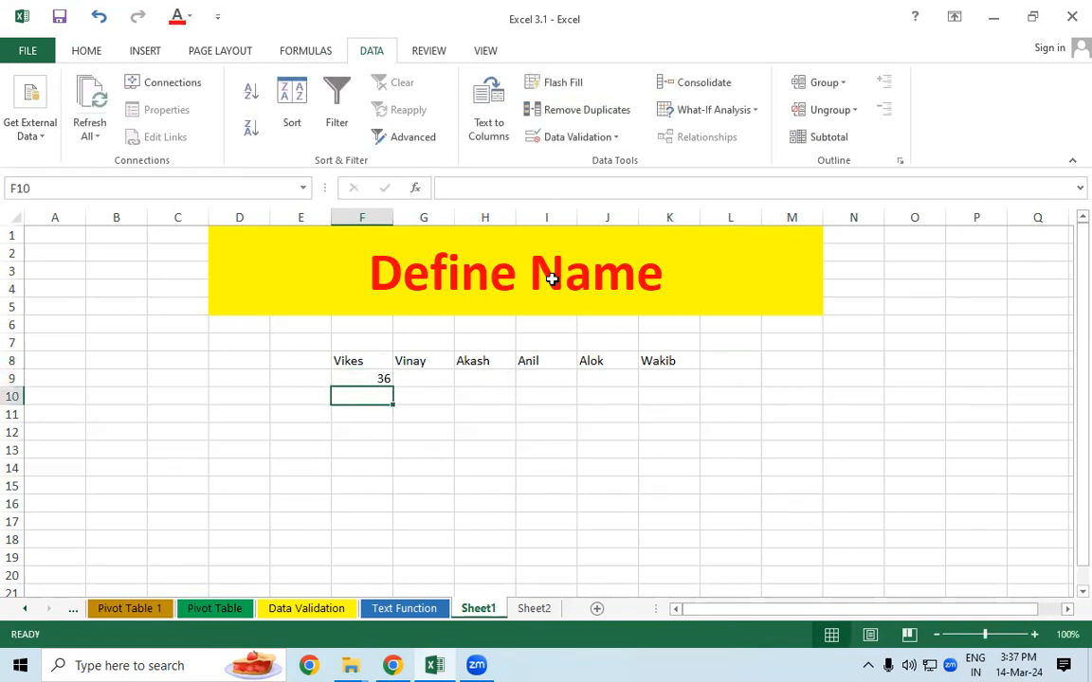
Step: Fill the random-number formula from F9 across and down through range F9:K17
{"action": "left_click", "coordinate": [379, 378]}
{"action": "left_click_drag", "start_coordinate": [392, 386], "coordinate": [697, 536]}
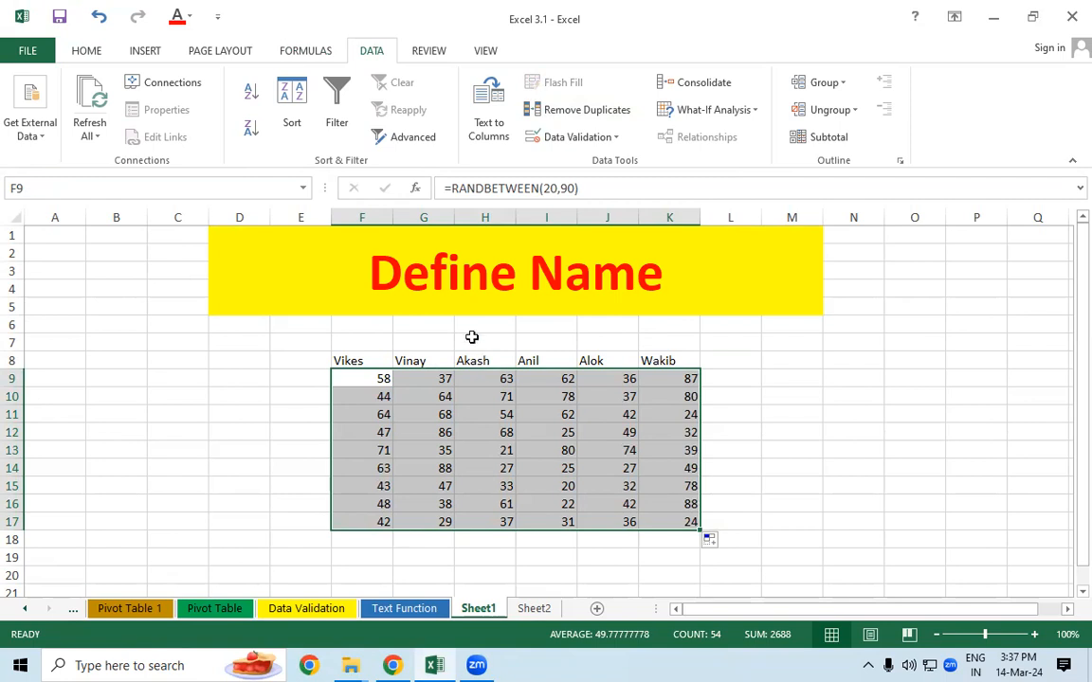
{"action": "left_click", "coordinate": [727, 391]}
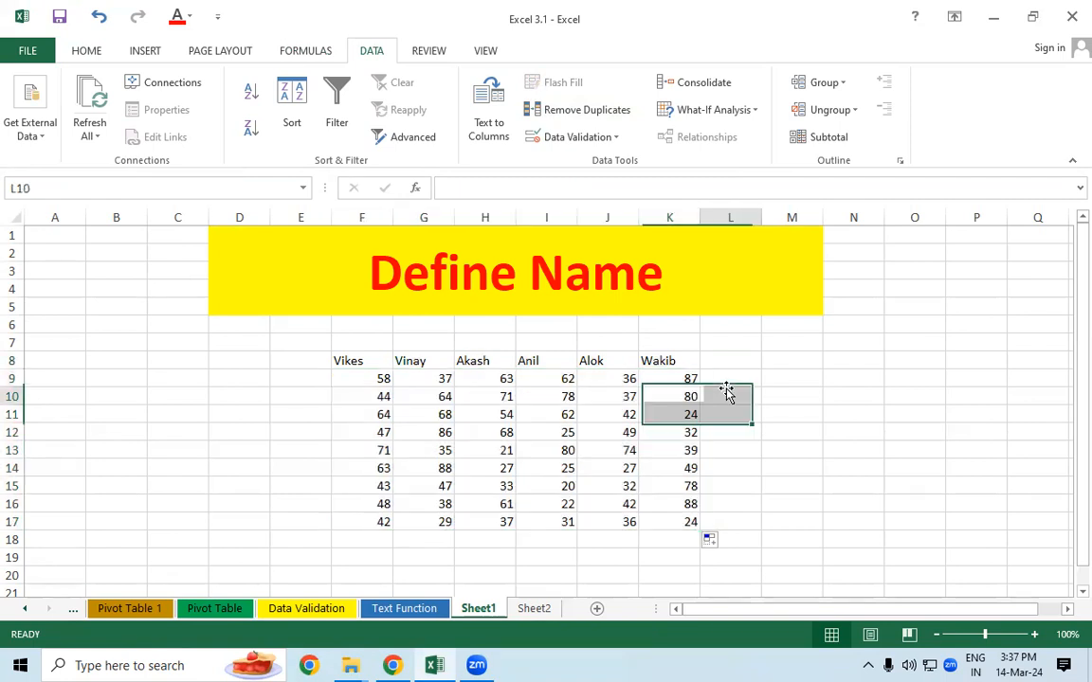
Step: Replace the random-number formulas in F9:K17 with their static values by copying the range and pasting it as values
{"action": "left_click", "coordinate": [568, 287]}
{"action": "left_click_drag", "start_coordinate": [376, 382], "coordinate": [678, 522]}
{"action": "right_click", "coordinate": [568, 451]}
{"action": "left_click", "coordinate": [599, 133]}
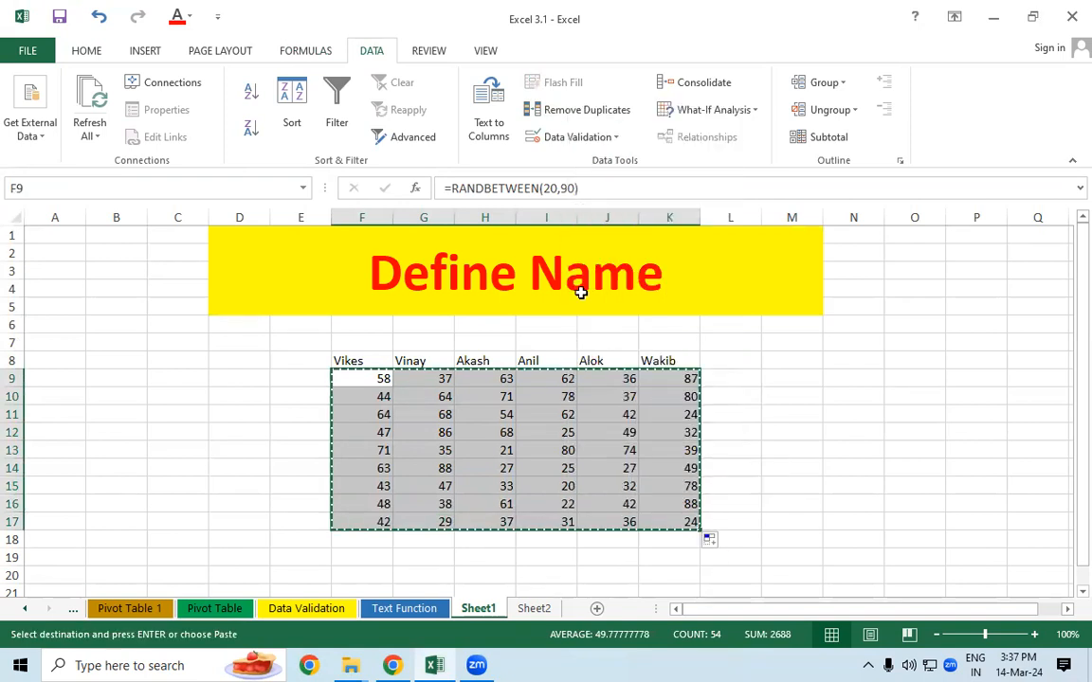
{"action": "right_click", "coordinate": [547, 426]}
{"action": "left_click", "coordinate": [606, 152]}
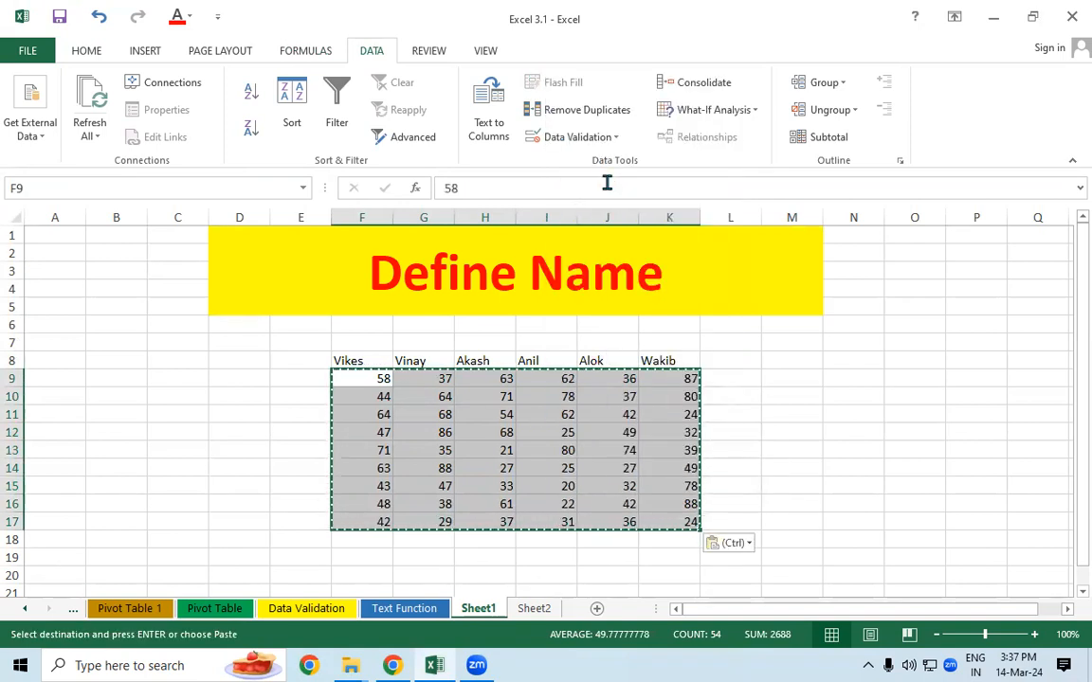
{"action": "key", "text": "Escape"}
{"action": "left_click", "coordinate": [730, 404]}
Step: Apply all borders to the table in range F8:K17, including the header row of names
{"action": "left_click_drag", "start_coordinate": [355, 358], "coordinate": [689, 519]}
{"action": "left_click", "coordinate": [87, 51]}
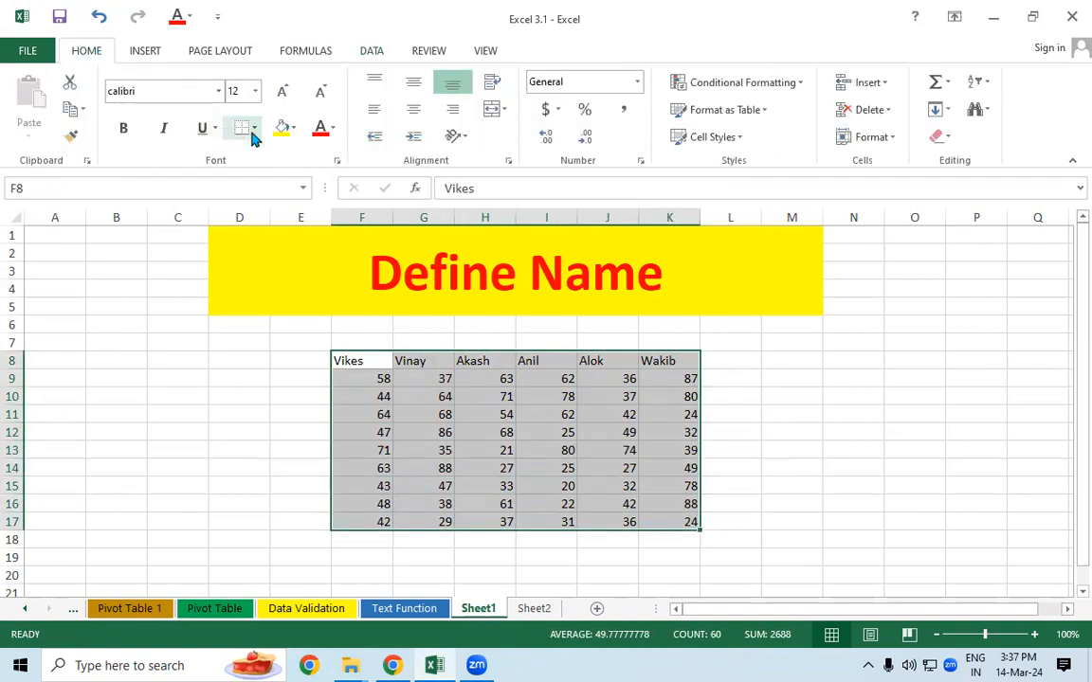
{"action": "left_click", "coordinate": [253, 131]}
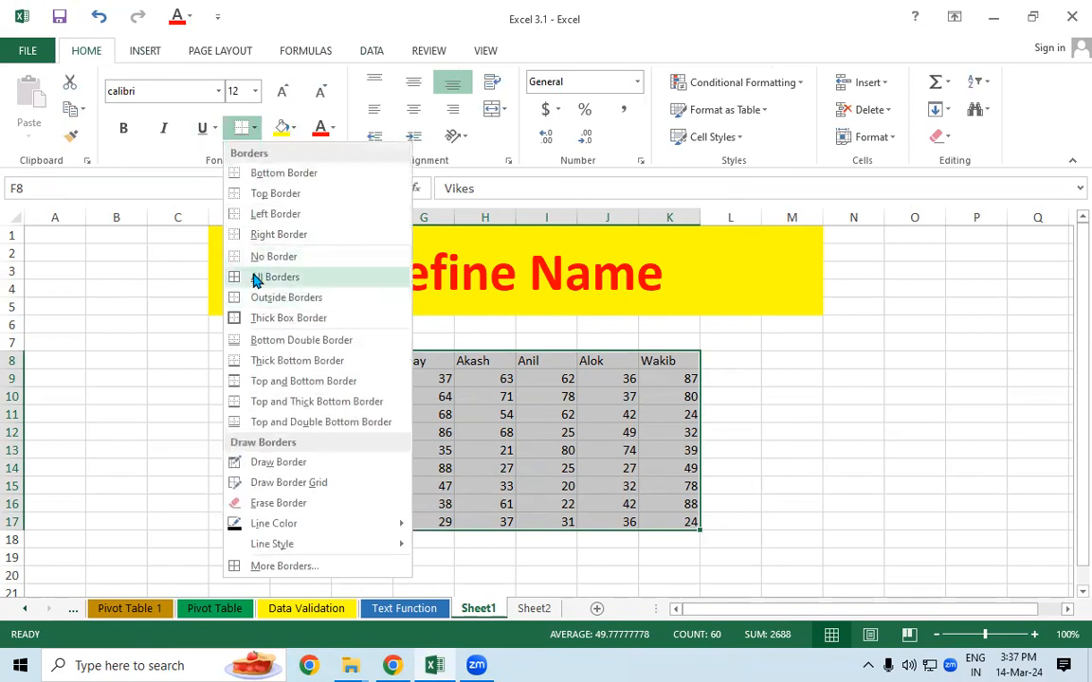
{"action": "left_click", "coordinate": [256, 275]}
{"action": "left_click", "coordinate": [899, 406]}
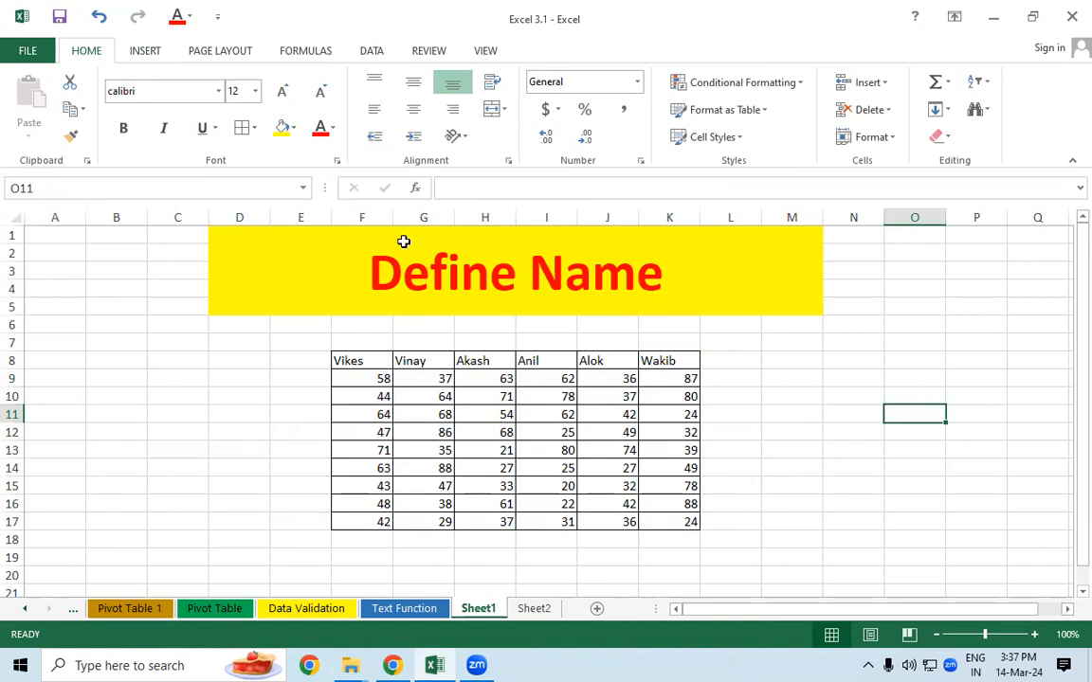
Step: Open the Student Marsheet sheet and select the student names and subject marks in range D8:J17
{"action": "right_click", "coordinate": [32, 614]}
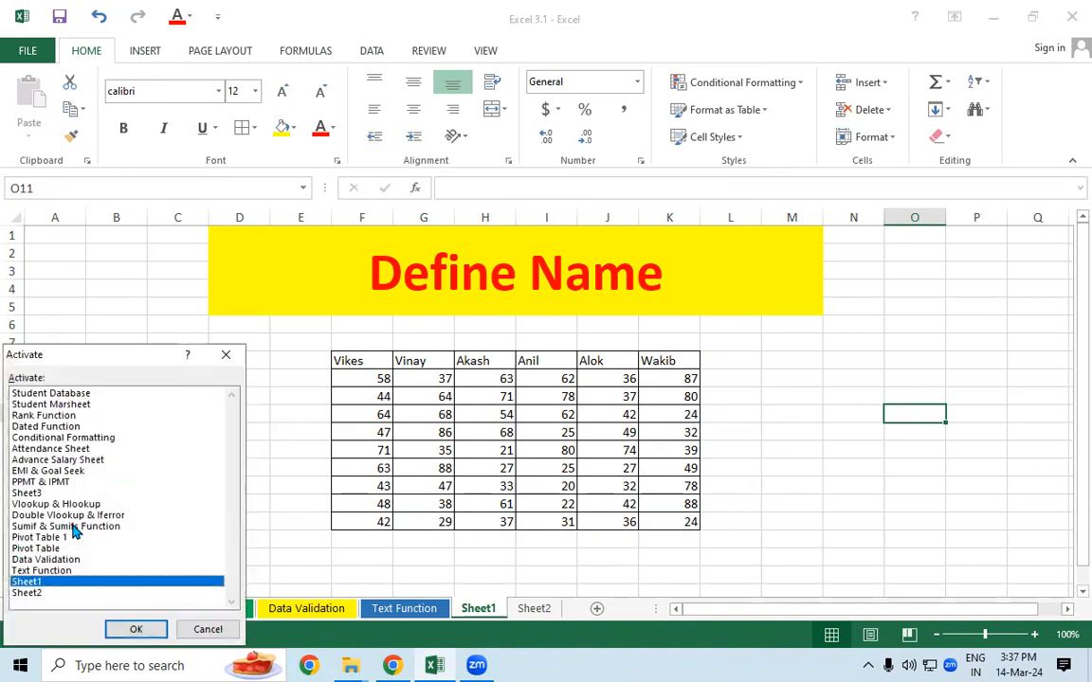
{"action": "left_click", "coordinate": [66, 405]}
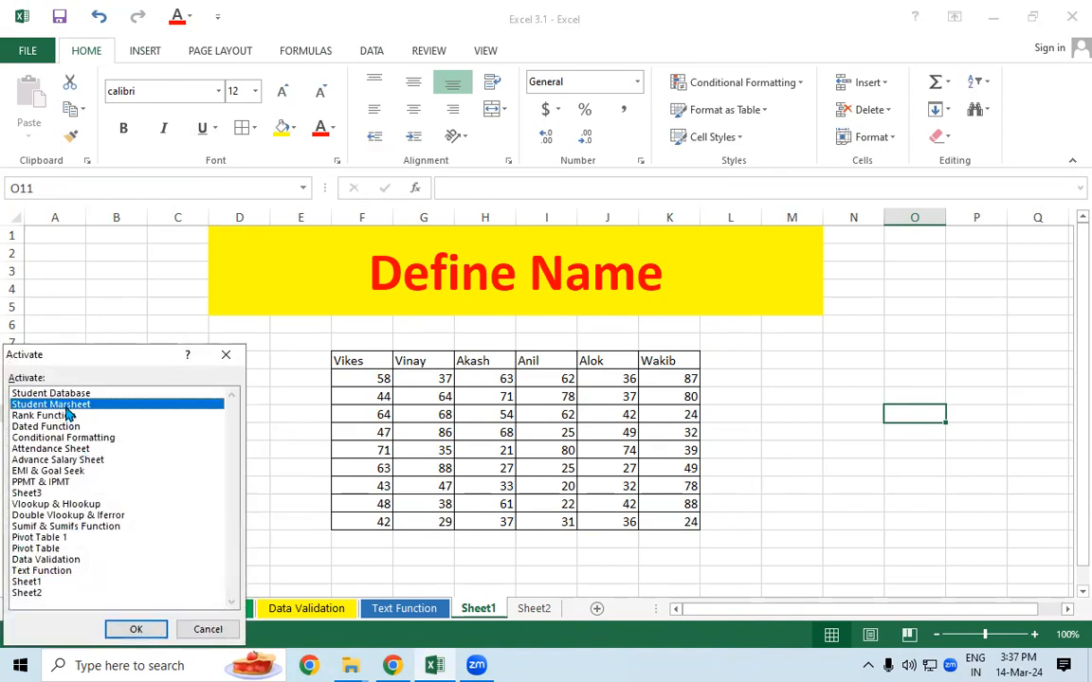
{"action": "left_click", "coordinate": [137, 627]}
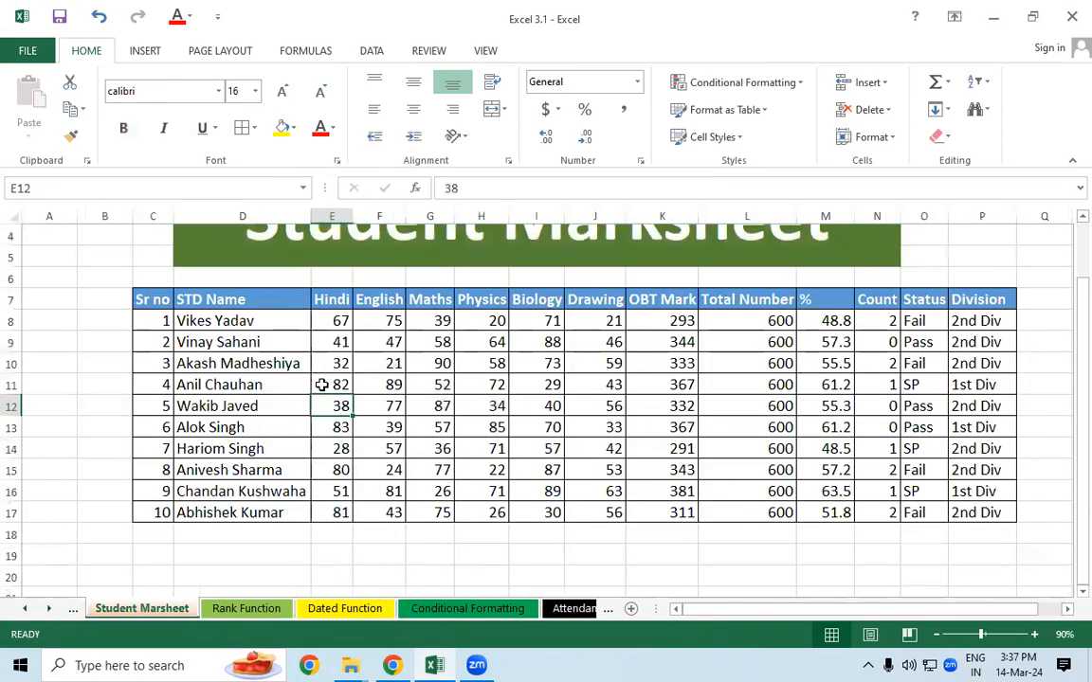
{"action": "left_click_drag", "start_coordinate": [252, 321], "coordinate": [614, 516]}
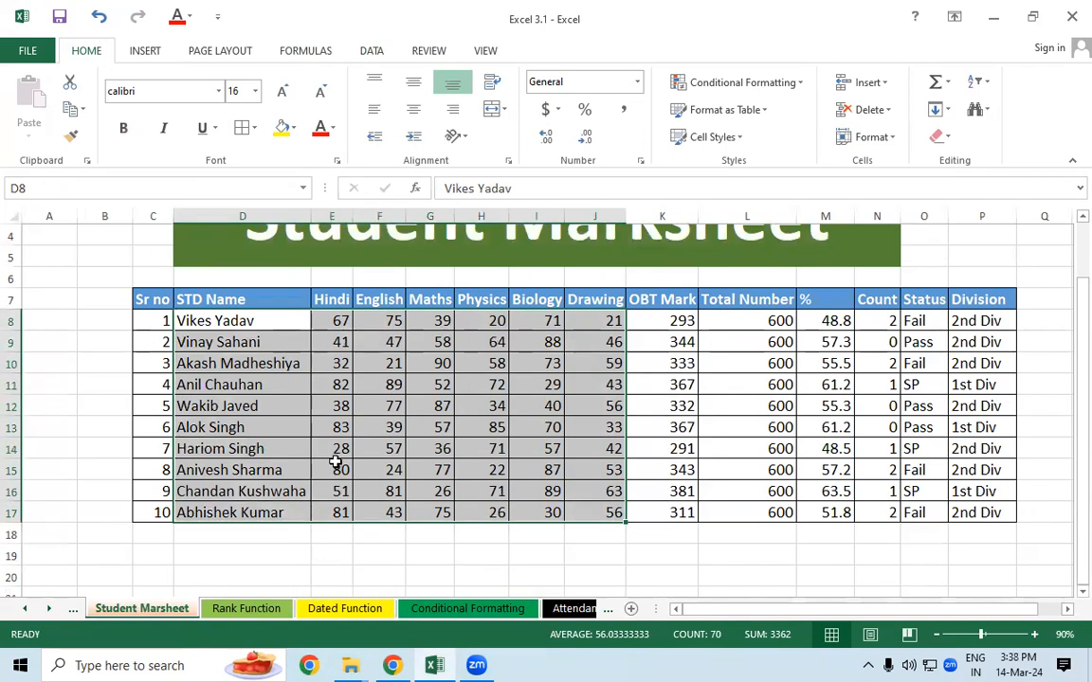
Step: Return to Sheet1 and select the whole table in range F8:K17
{"action": "right_click", "coordinate": [25, 607]}
{"action": "left_click", "coordinate": [42, 533]}
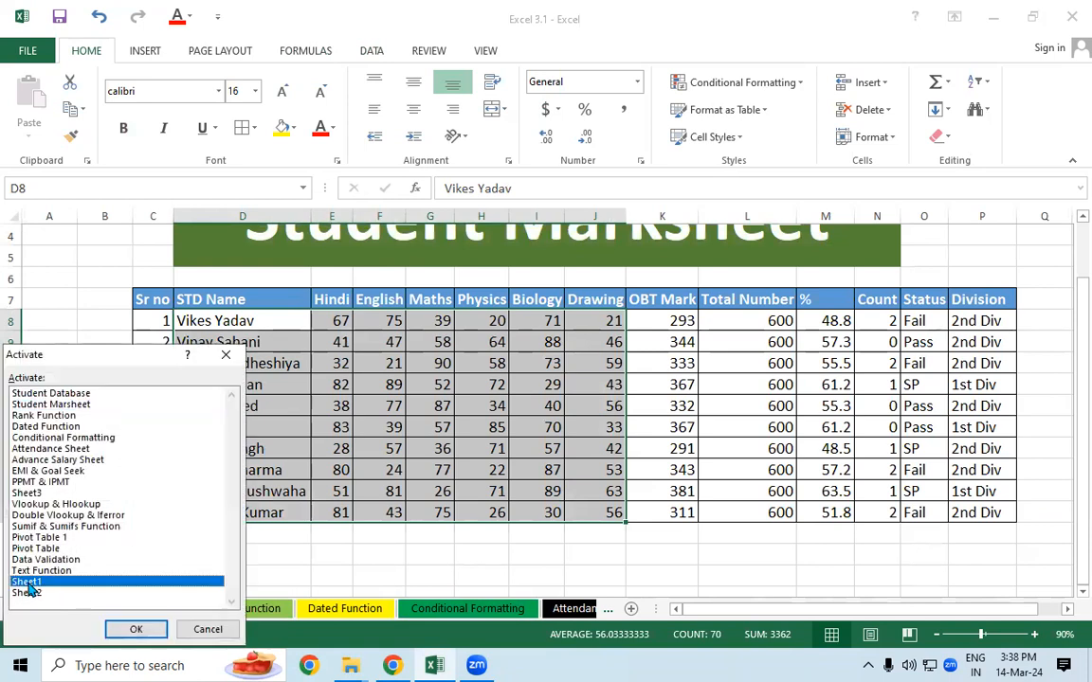
{"action": "left_click", "coordinate": [136, 628]}
{"action": "left_click_drag", "start_coordinate": [365, 361], "coordinate": [660, 520]}
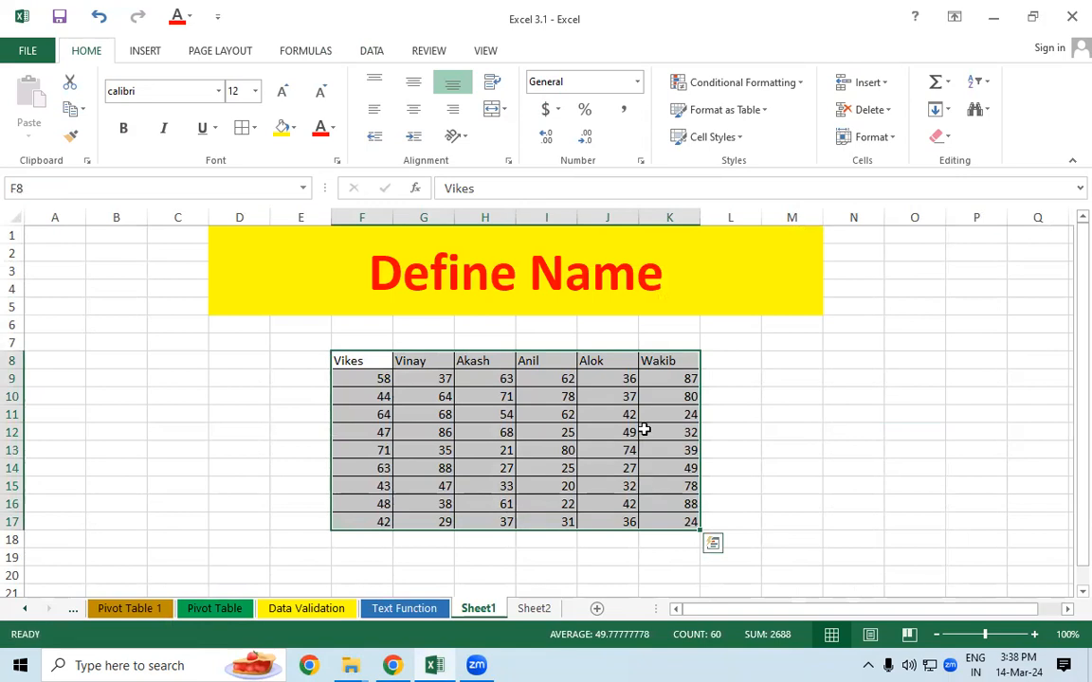
Step: Examine the Name Manager, Define Name, Use in Formula and Create from Selection commands in relation to the table's header row
{"action": "left_click", "coordinate": [307, 51]}
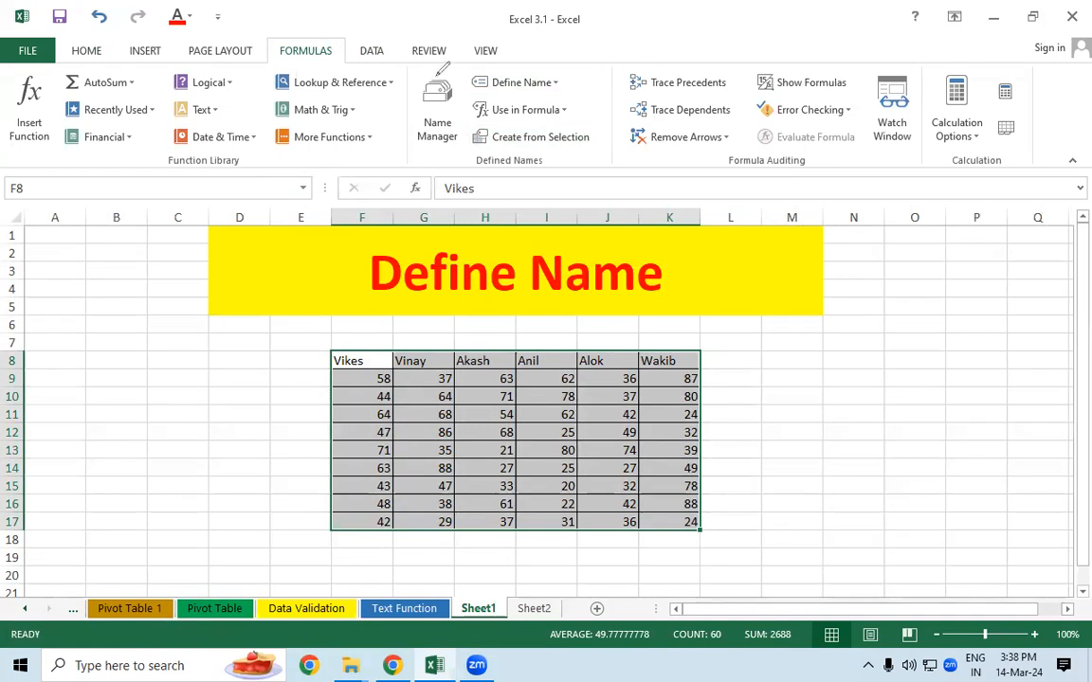
{"action": "mouse_move", "coordinate": [429, 68]}
{"action": "left_mouse_down"}
{"action": "mouse_move", "coordinate": [440, 168]}
{"action": "mouse_move", "coordinate": [473, 106]}
{"action": "mouse_move", "coordinate": [428, 65]}
{"action": "left_mouse_up"}
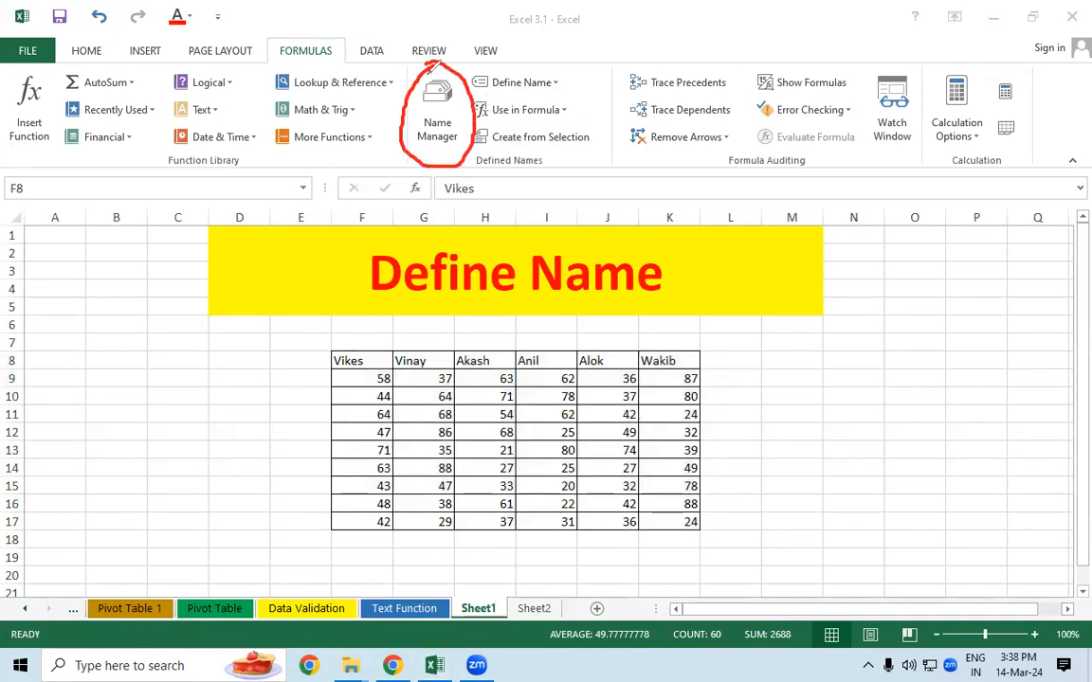
{"action": "mouse_move", "coordinate": [325, 362]}
{"action": "left_mouse_down"}
{"action": "mouse_move", "coordinate": [305, 445]}
{"action": "mouse_move", "coordinate": [307, 516]}
{"action": "mouse_move", "coordinate": [351, 519]}
{"action": "left_mouse_up"}
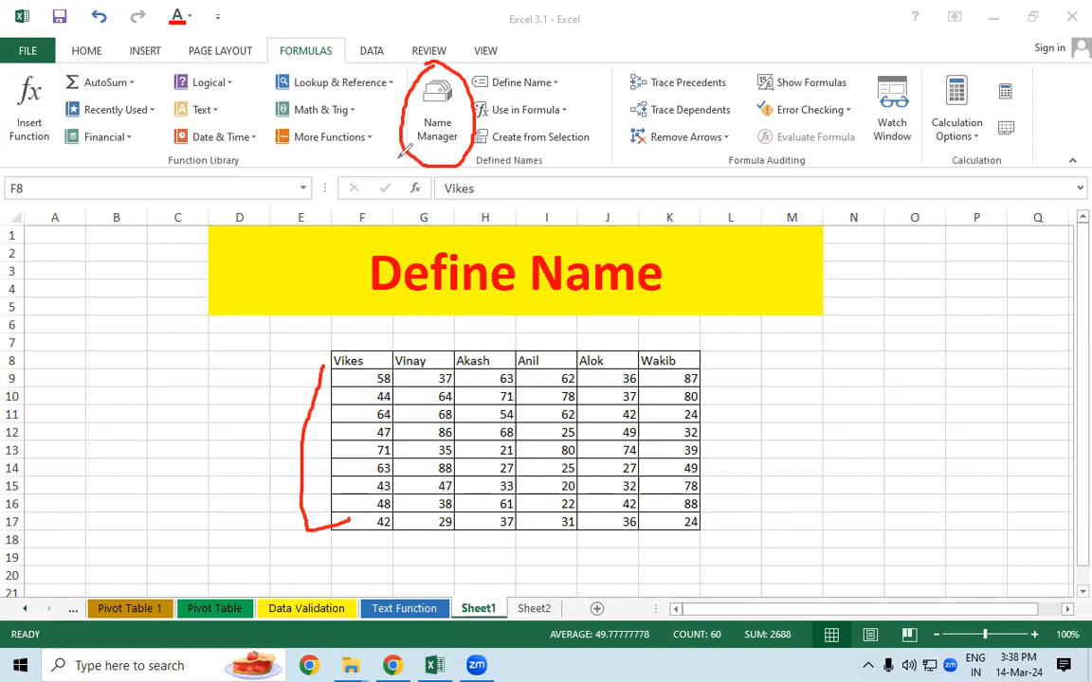
{"action": "mouse_move", "coordinate": [439, 52]}
{"action": "left_mouse_down"}
{"action": "mouse_move", "coordinate": [370, 95]}
{"action": "mouse_move", "coordinate": [384, 151]}
{"action": "mouse_move", "coordinate": [431, 95]}
{"action": "mouse_move", "coordinate": [408, 64]}
{"action": "left_mouse_up"}
{"action": "mouse_move", "coordinate": [360, 335]}
{"action": "left_mouse_down"}
{"action": "mouse_move", "coordinate": [333, 372]}
{"action": "mouse_move", "coordinate": [366, 332]}
{"action": "left_mouse_up"}
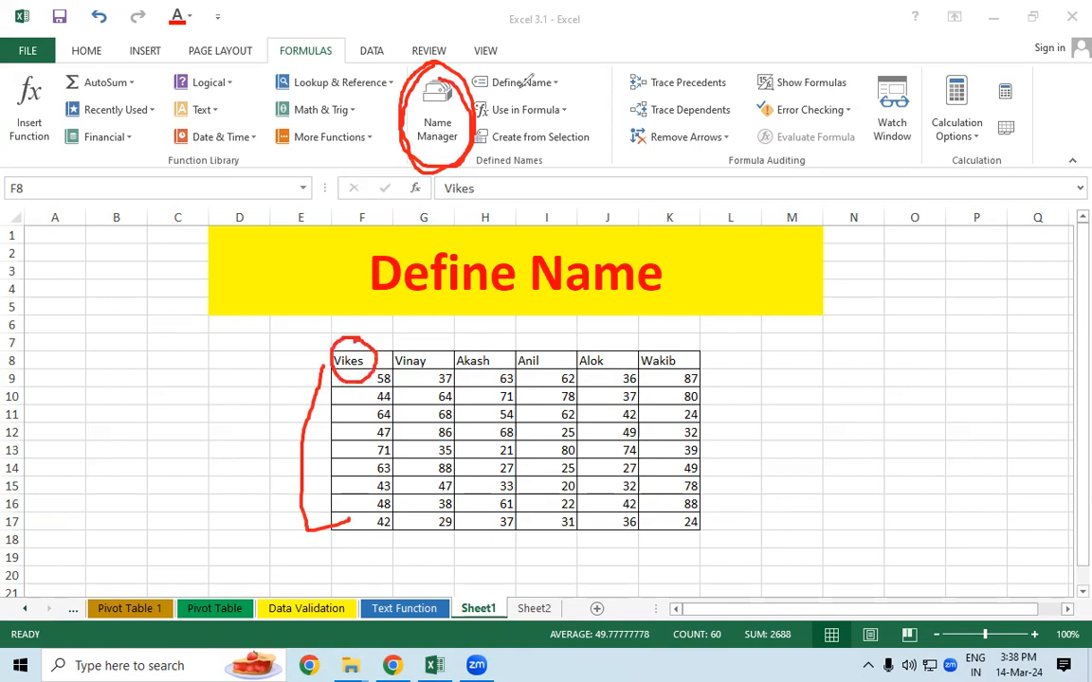
{"action": "mouse_move", "coordinate": [516, 66]}
{"action": "left_mouse_down"}
{"action": "mouse_move", "coordinate": [476, 87]}
{"action": "mouse_move", "coordinate": [576, 82]}
{"action": "mouse_move", "coordinate": [531, 61]}
{"action": "left_mouse_up"}
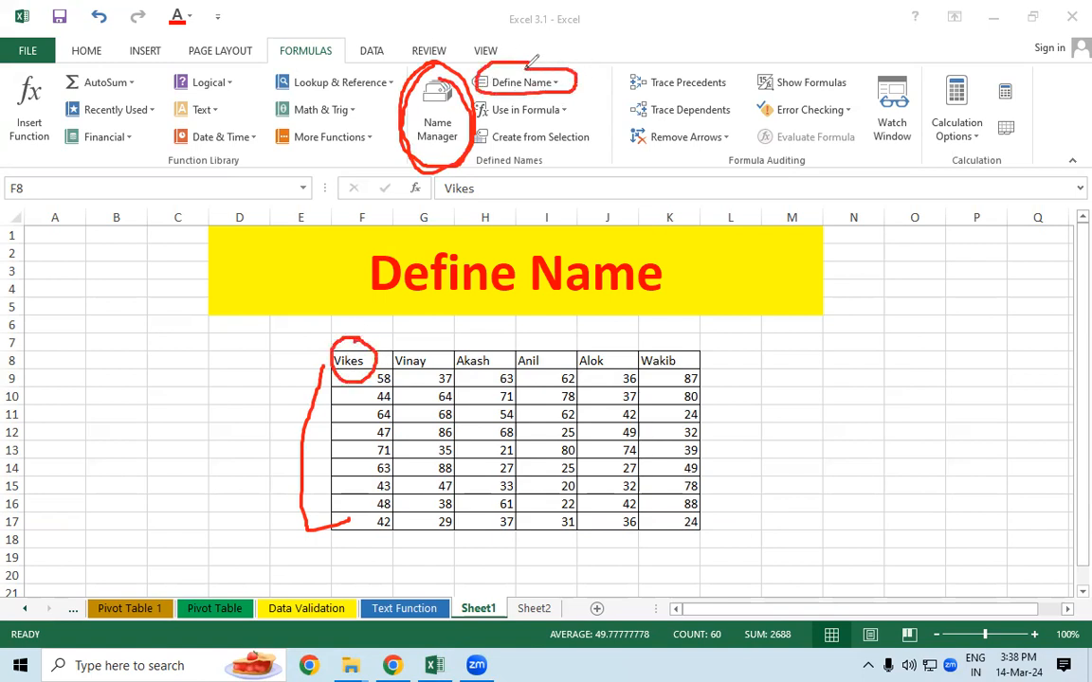
{"action": "mouse_move", "coordinate": [345, 334]}
{"action": "left_mouse_down"}
{"action": "mouse_move", "coordinate": [630, 331]}
{"action": "mouse_move", "coordinate": [729, 360]}
{"action": "mouse_move", "coordinate": [507, 379]}
{"action": "mouse_move", "coordinate": [337, 360]}
{"action": "left_mouse_up"}
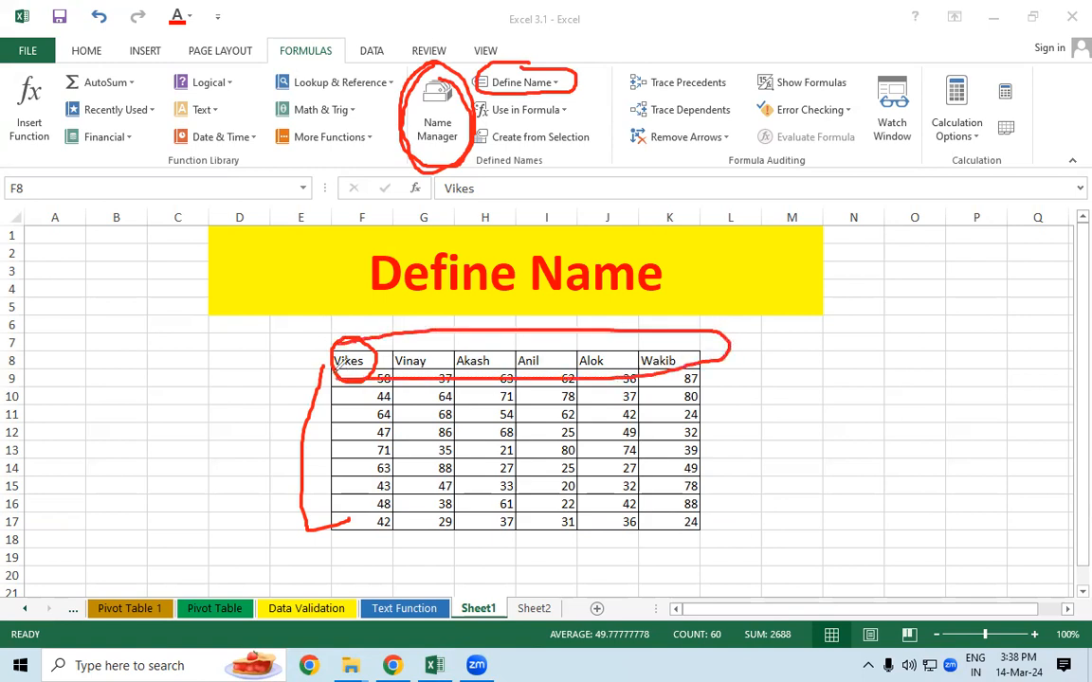
{"action": "mouse_move", "coordinate": [533, 121]}
{"action": "left_mouse_down"}
{"action": "mouse_move", "coordinate": [472, 136]}
{"action": "mouse_move", "coordinate": [580, 154]}
{"action": "mouse_move", "coordinate": [595, 127]}
{"action": "mouse_move", "coordinate": [538, 123]}
{"action": "mouse_move", "coordinate": [561, 145]}
{"action": "left_mouse_up"}
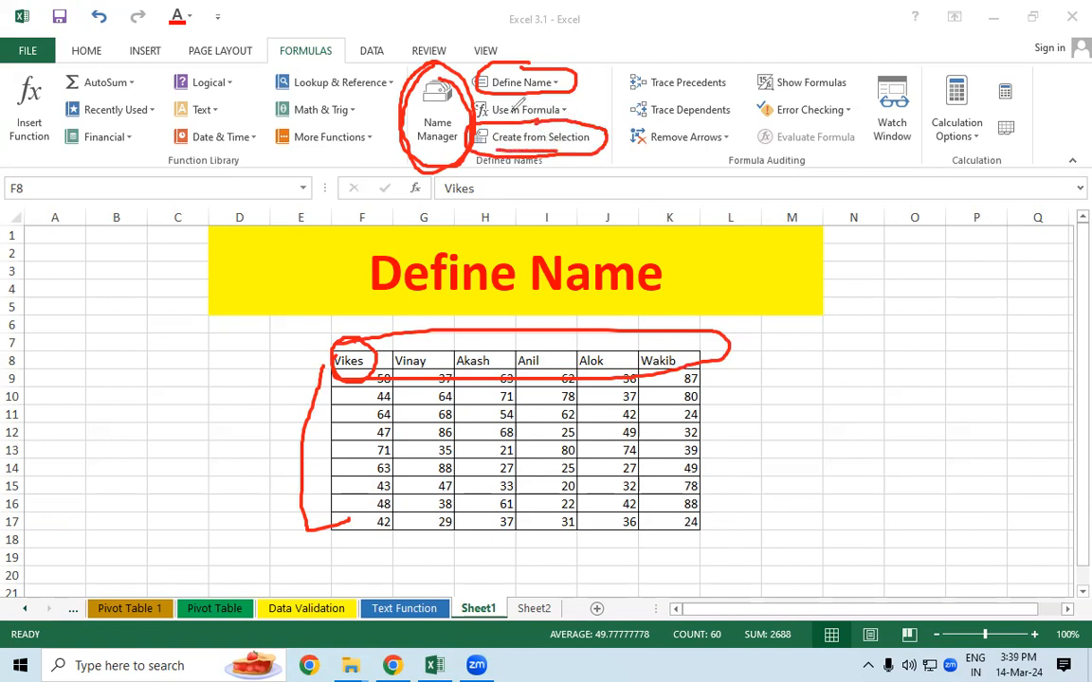
{"action": "mouse_move", "coordinate": [479, 99]}
{"action": "left_mouse_down"}
{"action": "mouse_move", "coordinate": [589, 110]}
{"action": "mouse_move", "coordinate": [525, 94]}
{"action": "left_mouse_up"}
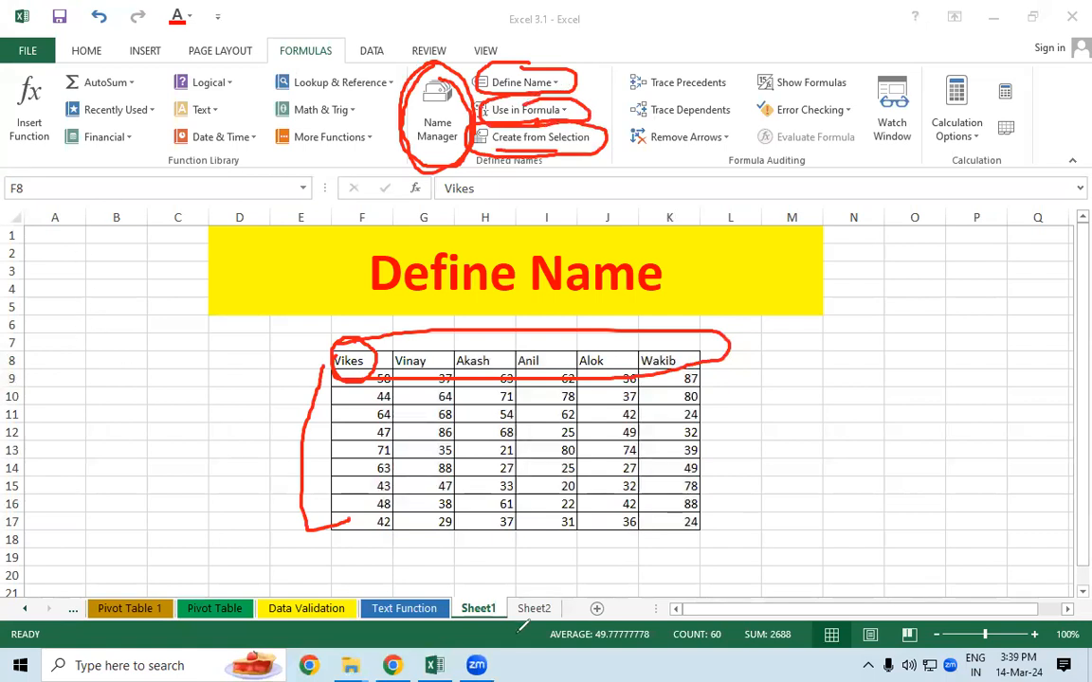
{"action": "left_click", "coordinate": [772, 629]}
{"action": "key", "text": "Escape"}
{"action": "key", "text": "F2"}
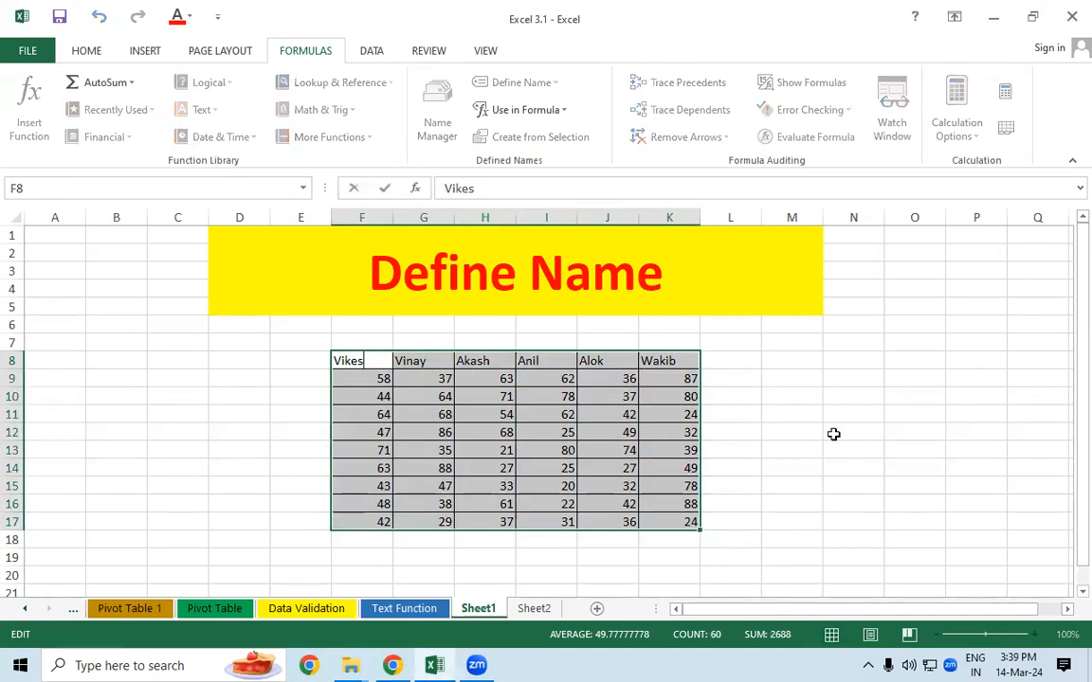
Step: Enter a SUM formula in cell N11 that uses the header text of cell F8 as its argument
{"action": "left_click", "coordinate": [882, 419]}
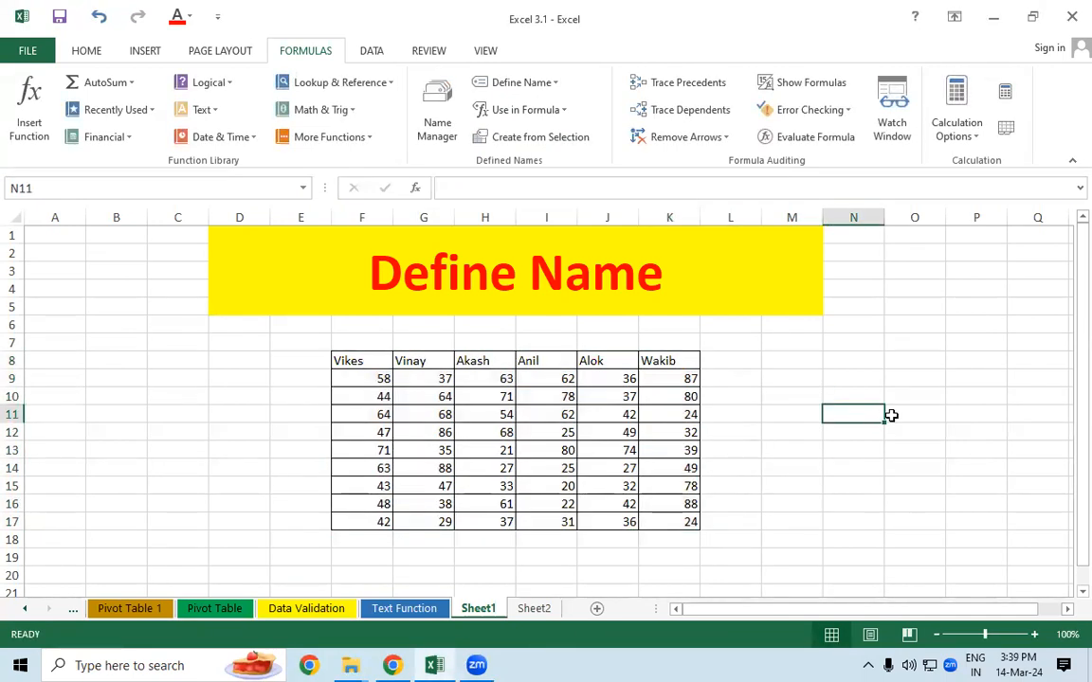
{"action": "type", "text": "=SUM("}
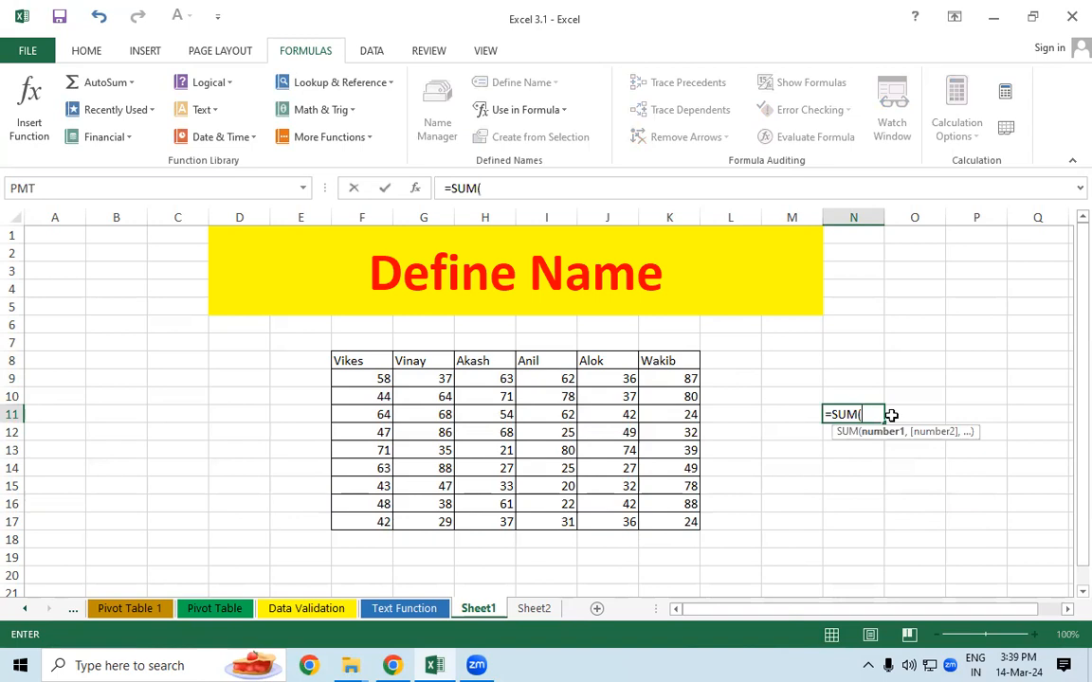
{"action": "type", "text": "Vikes"}
{"action": "key", "text": "Return"}
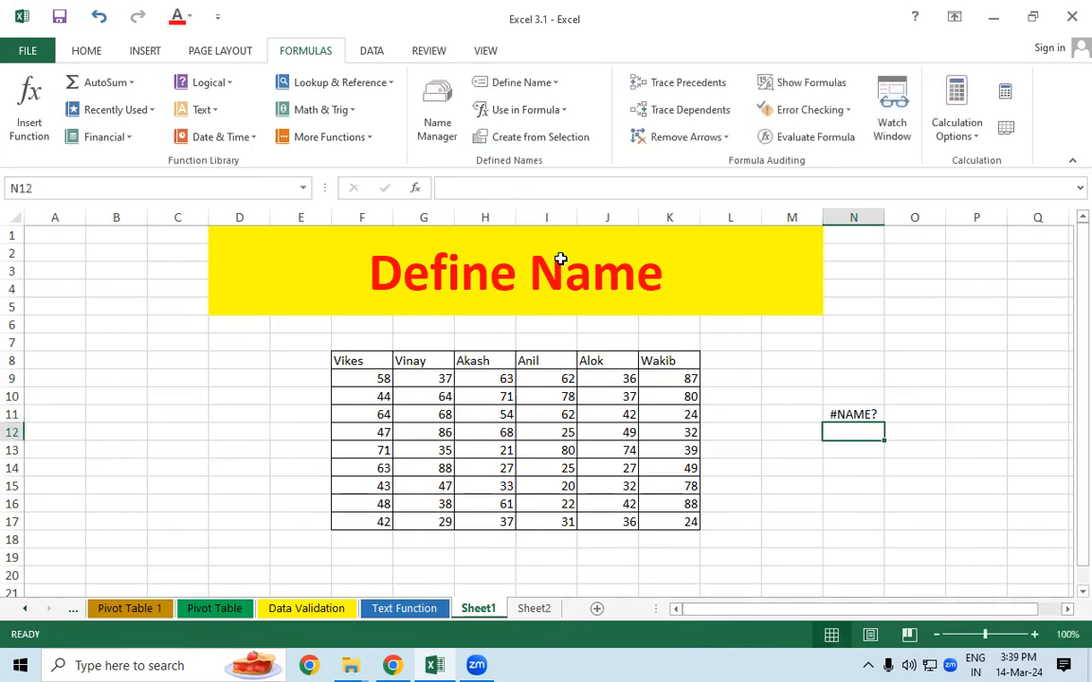
{"action": "left_click", "coordinate": [866, 413]}
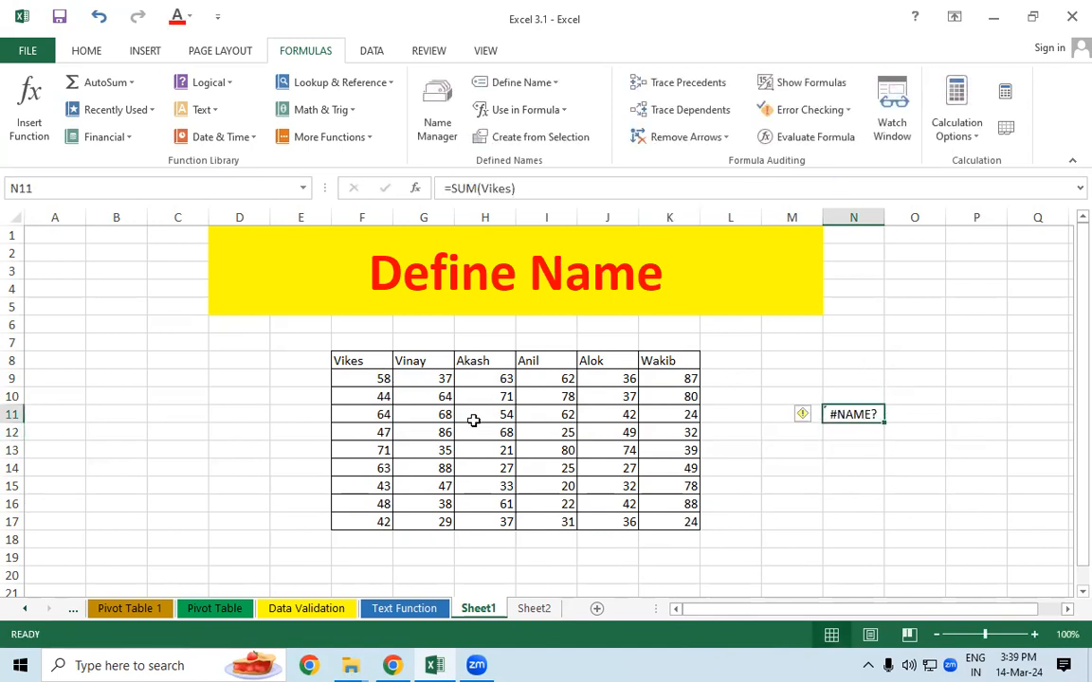
Step: Start a new defined name for range F8:F17, keeping the header text of F8 as the name
{"action": "left_click", "coordinate": [369, 368]}
{"action": "left_click_drag", "start_coordinate": [368, 439], "coordinate": [379, 521]}
{"action": "left_click", "coordinate": [525, 84]}
{"action": "left_click", "coordinate": [528, 110]}
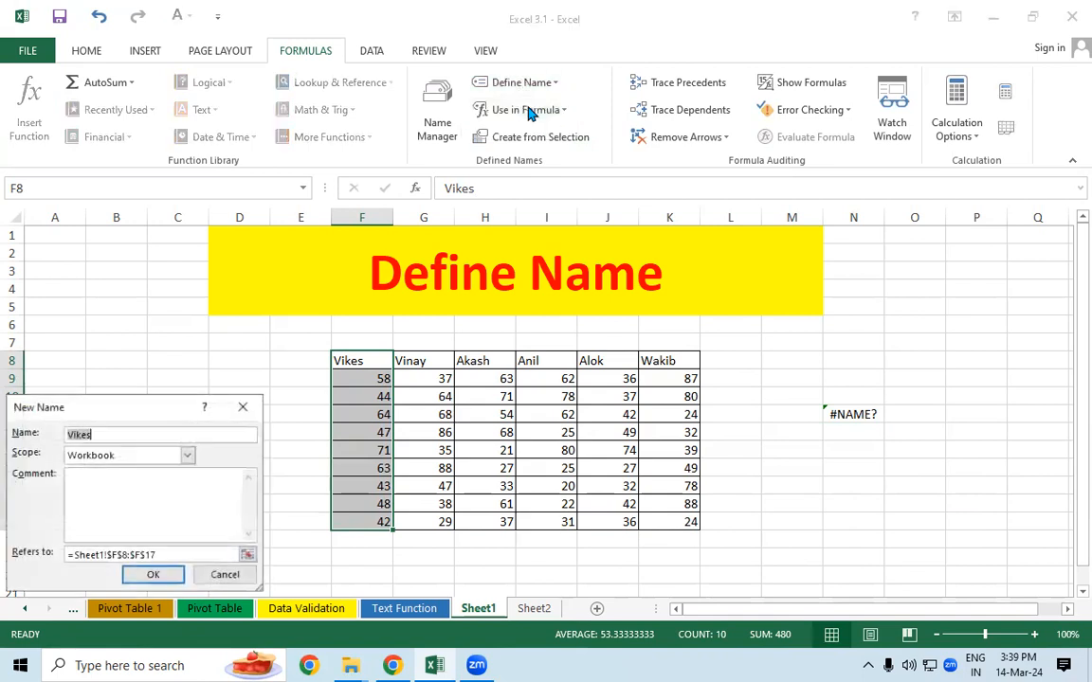
{"action": "left_click_drag", "start_coordinate": [131, 418], "coordinate": [488, 120]}
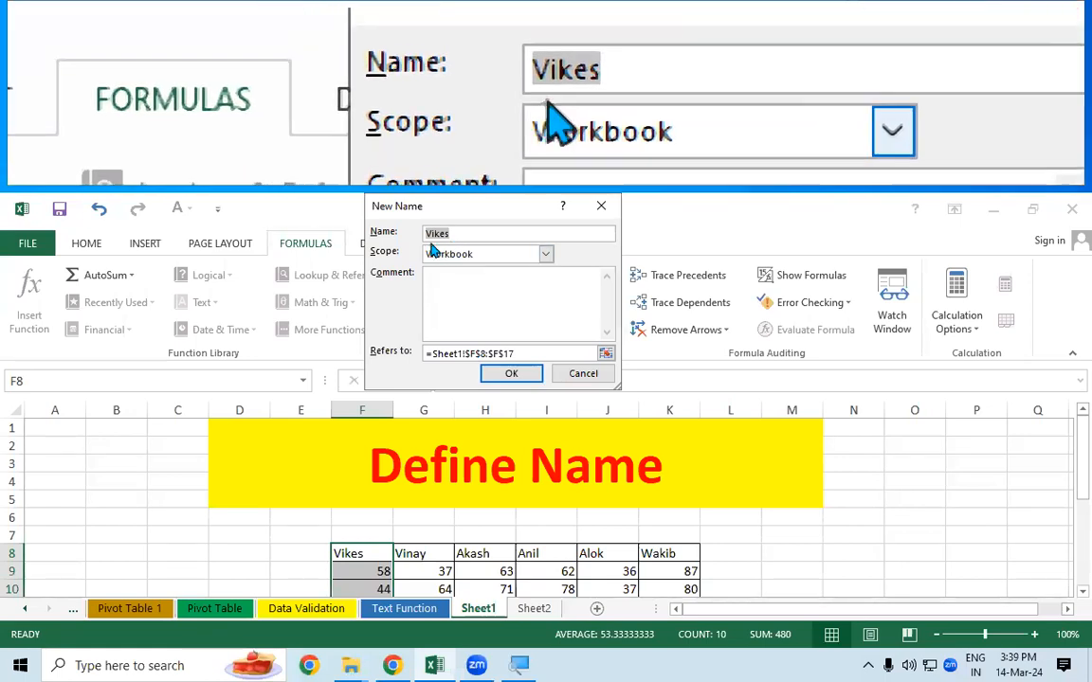
{"action": "left_click", "coordinate": [456, 233]}
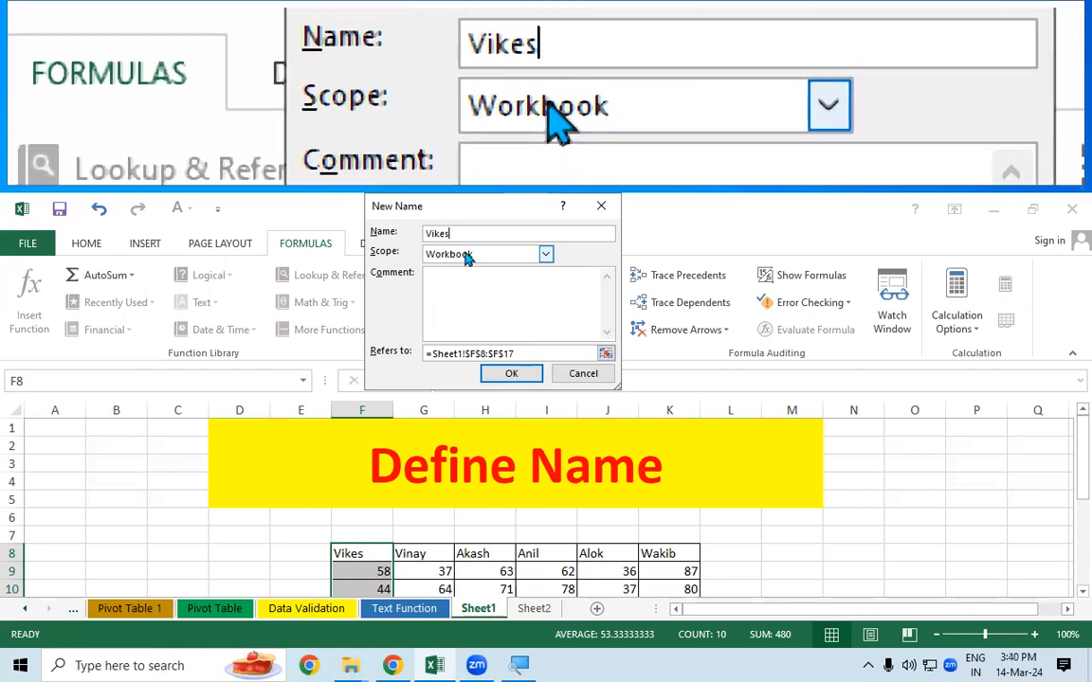
Step: Review the available scopes, keep the scope set to Workbook, create the name, and check the SUM formula in N11
{"action": "left_click", "coordinate": [547, 254]}
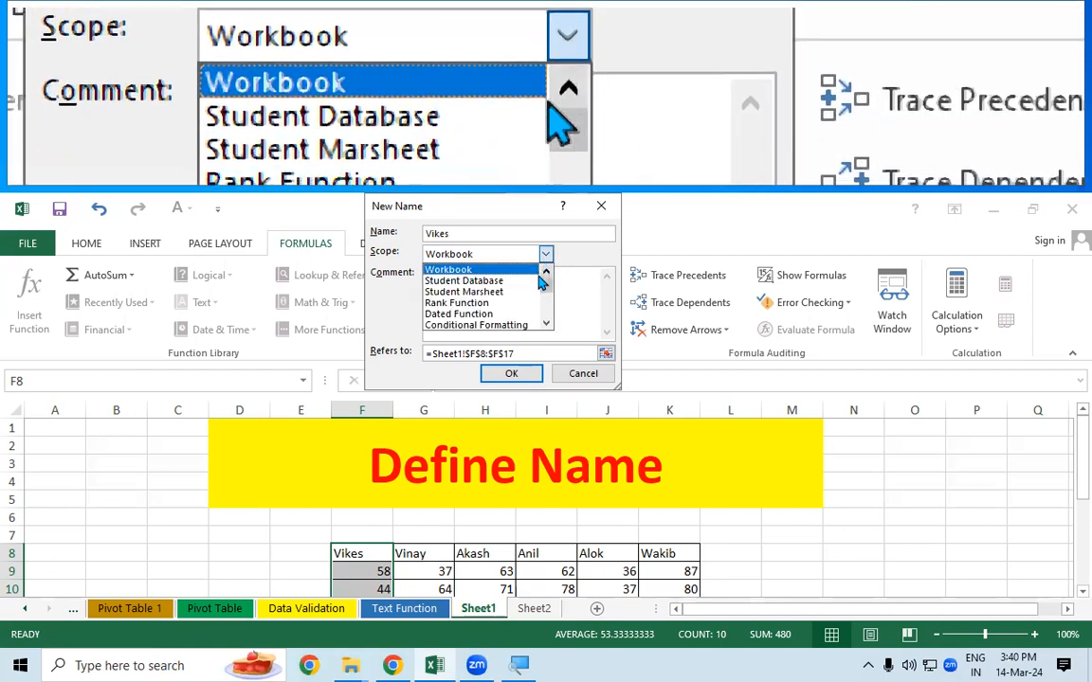
{"action": "scroll", "coordinate": [546, 268], "scroll_direction": "down", "scroll_amount": 1}
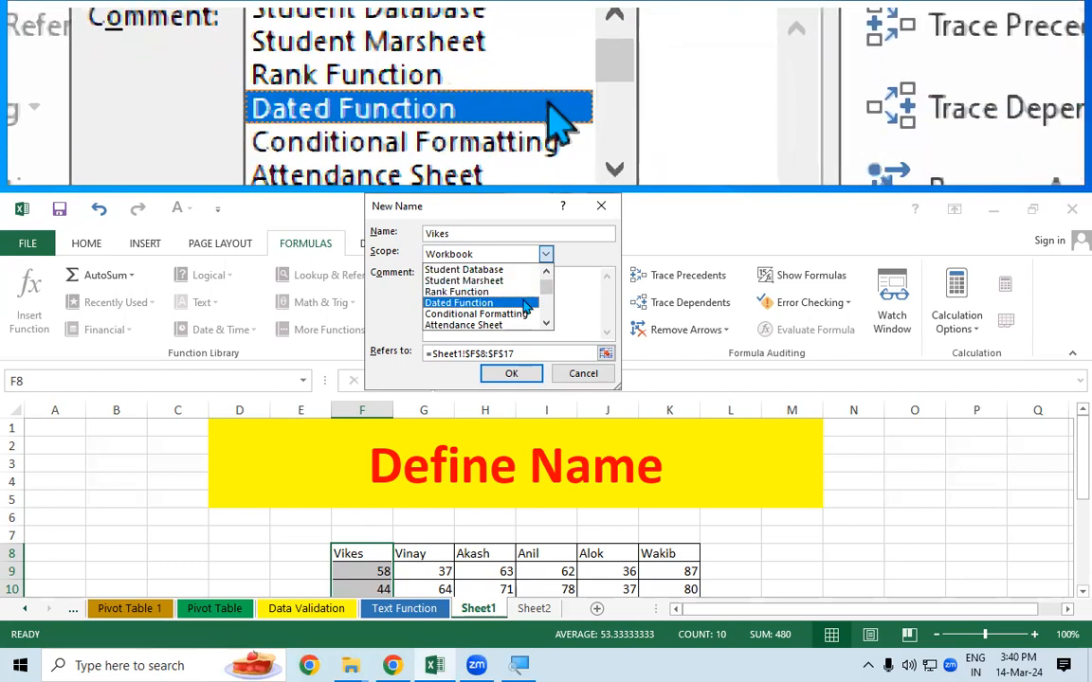
{"action": "scroll", "coordinate": [527, 307], "scroll_direction": "down", "scroll_amount": 2}
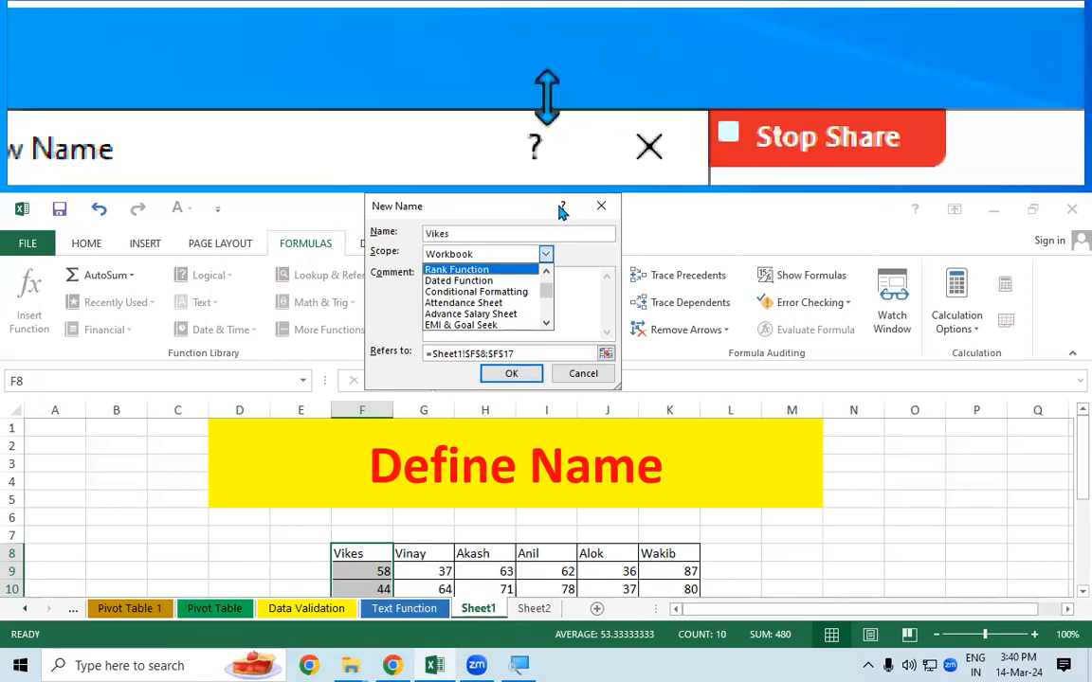
{"action": "key", "text": "super+Escape"}
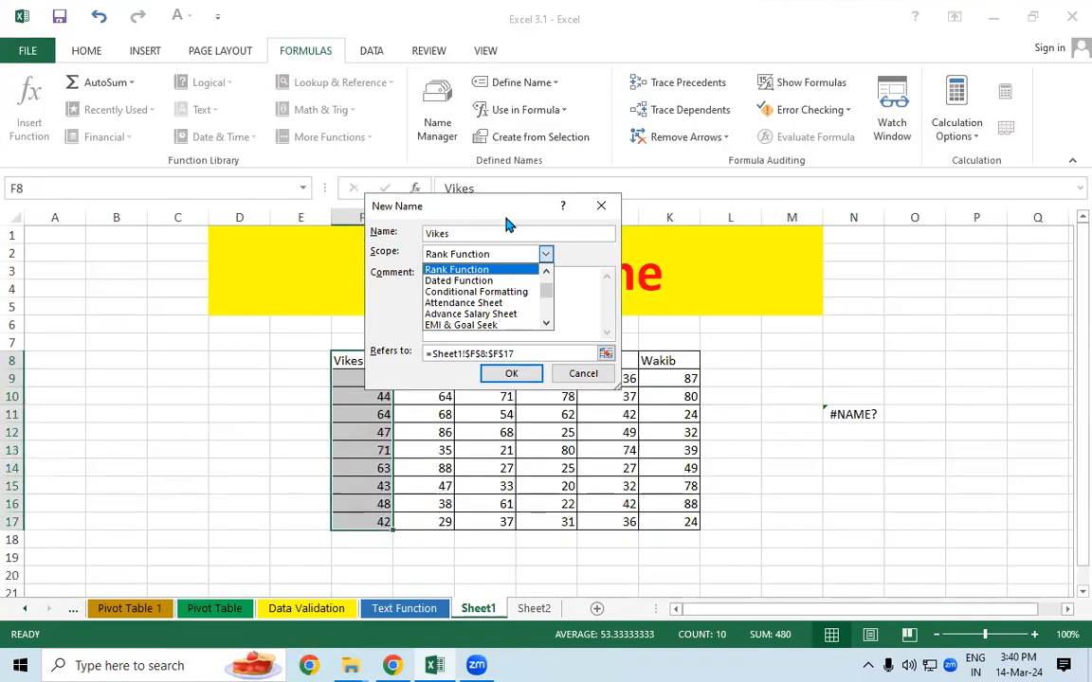
{"action": "left_click", "coordinate": [547, 257]}
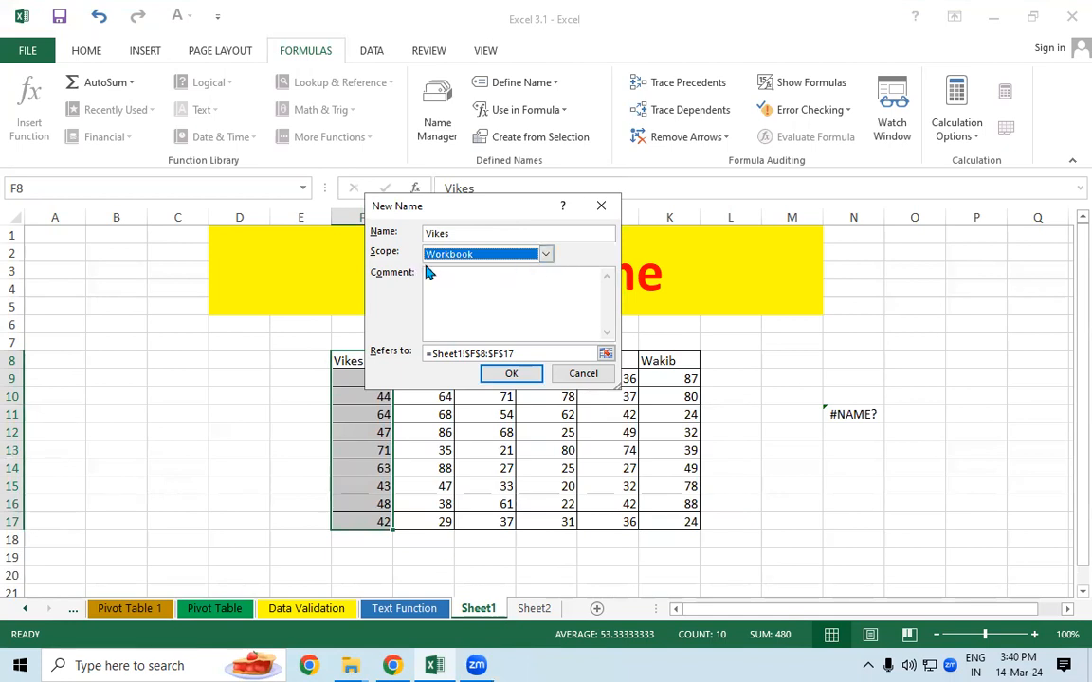
{"action": "left_click", "coordinate": [470, 290]}
{"action": "left_click", "coordinate": [512, 374]}
{"action": "left_click", "coordinate": [854, 414]}
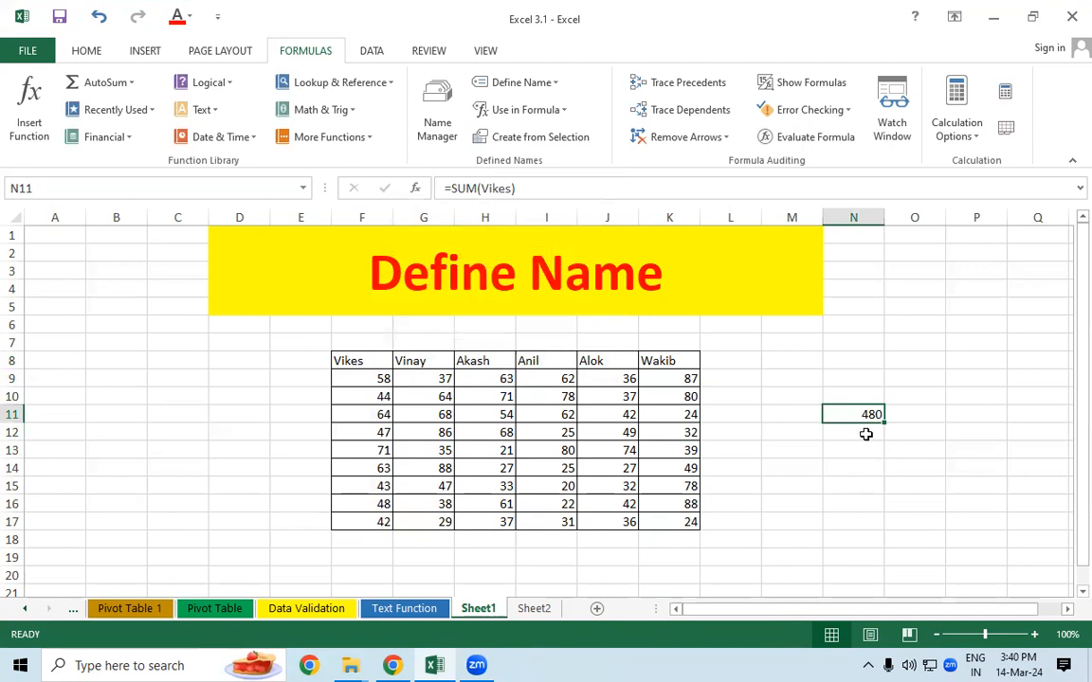
Step: Enter a MAX formula in cell N15 using the name defined for F8:F17, and check it against that column's numbers
{"action": "left_click", "coordinate": [878, 482]}
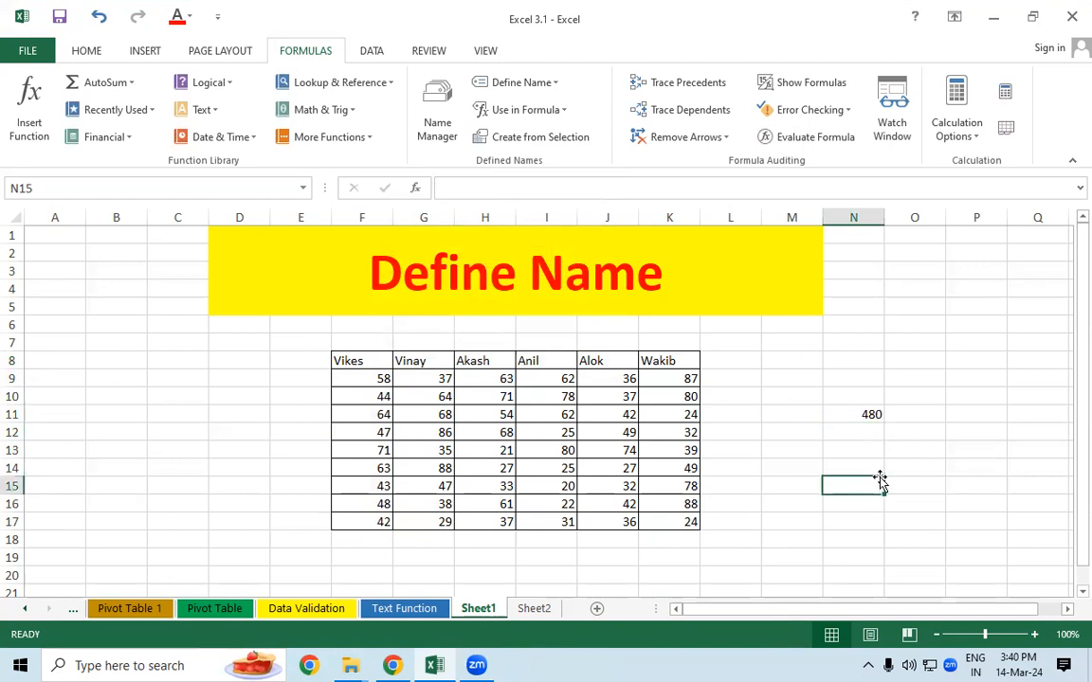
{"action": "type", "text": "=max"}
{"action": "key", "text": "Tab"}
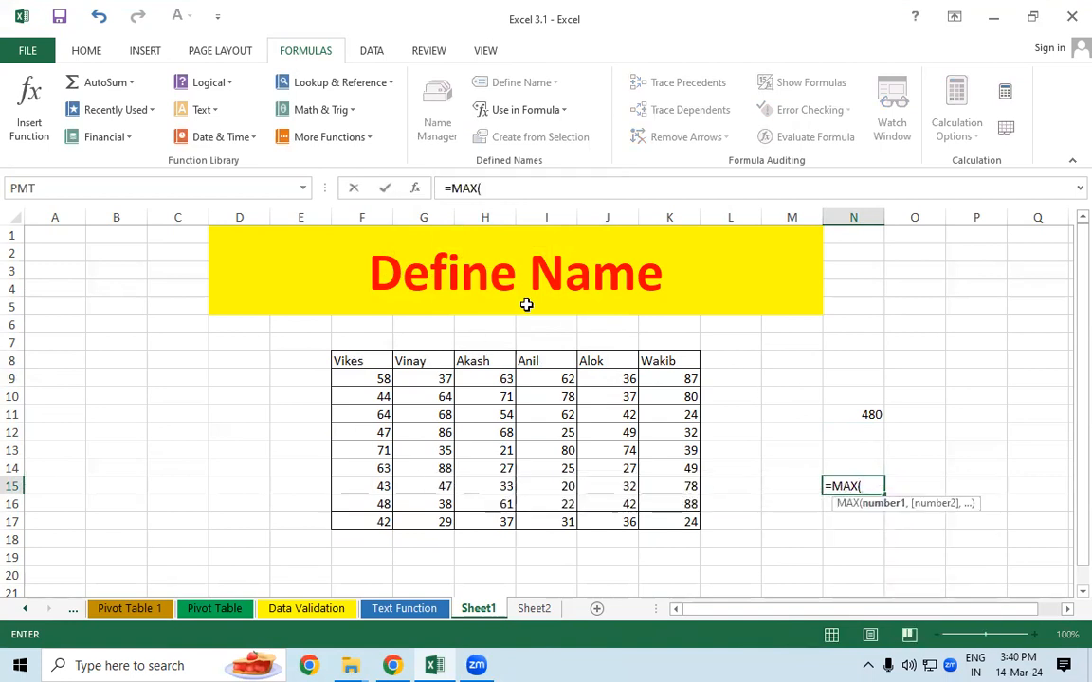
{"action": "type", "text": "Vike"}
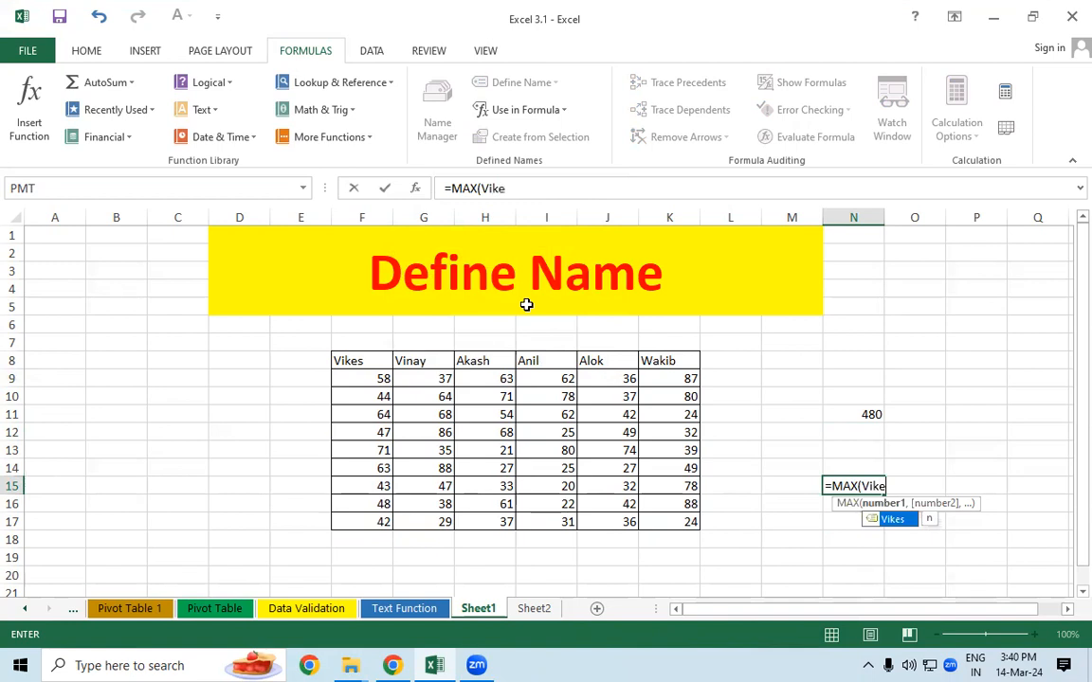
{"action": "type", "text": "s)"}
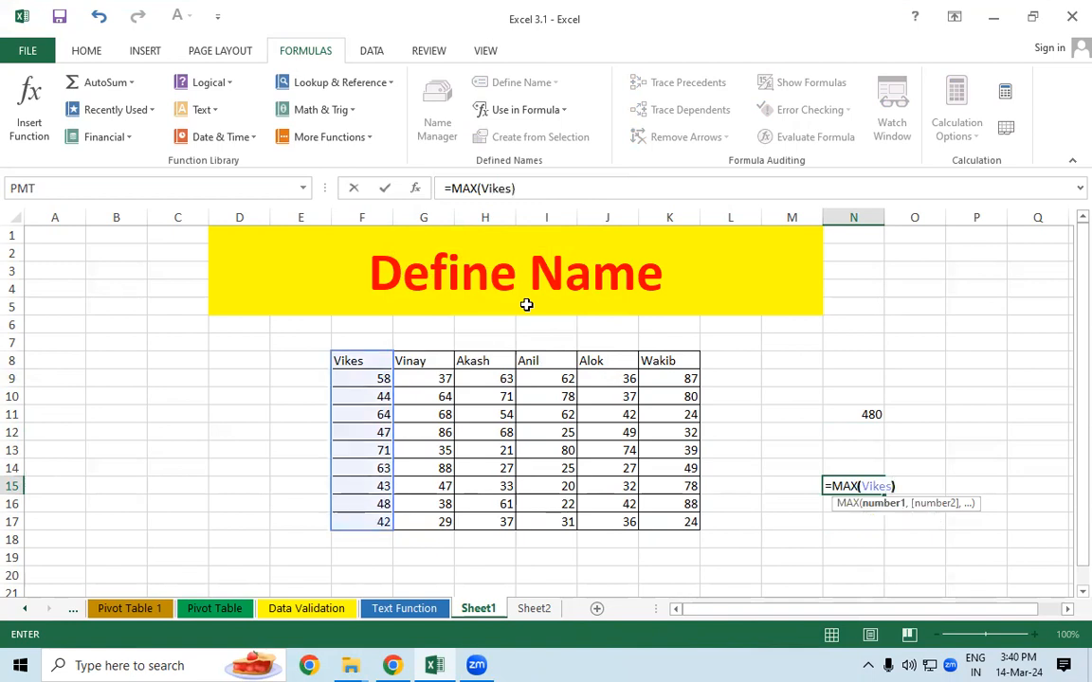
{"action": "key", "text": "Return"}
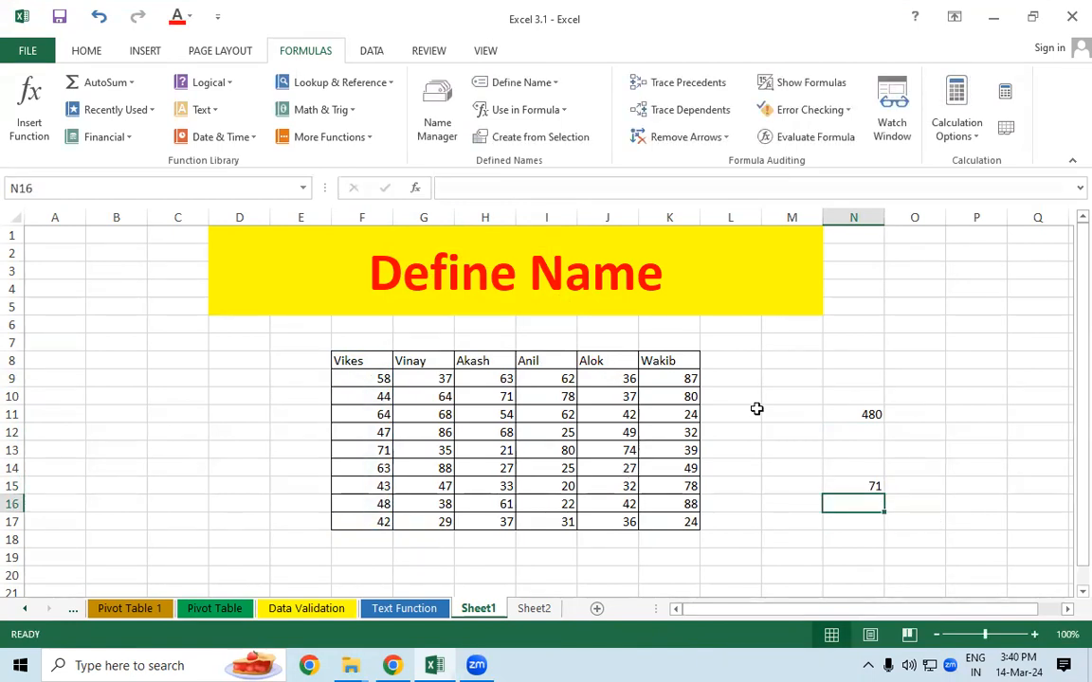
{"action": "left_click", "coordinate": [852, 483]}
{"action": "left_click_drag", "start_coordinate": [374, 379], "coordinate": [378, 519]}
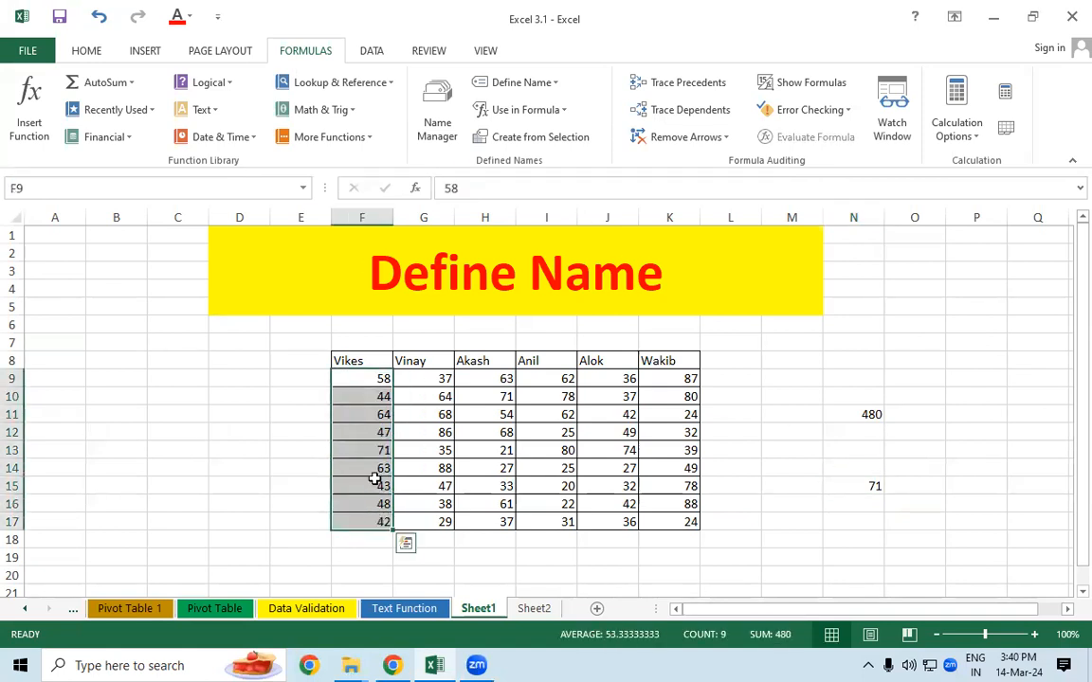
{"action": "left_click", "coordinate": [374, 450]}
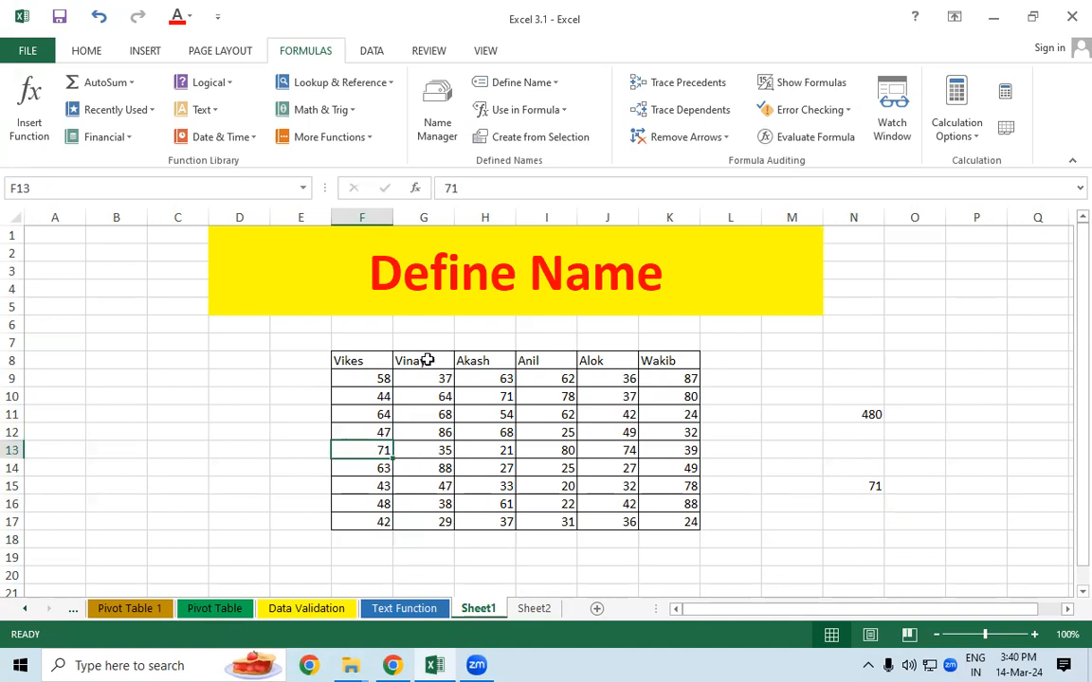
Step: Enter a MAX formula in cell M17 that uses the header text of cell G8 as its argument
{"action": "left_click", "coordinate": [798, 528]}
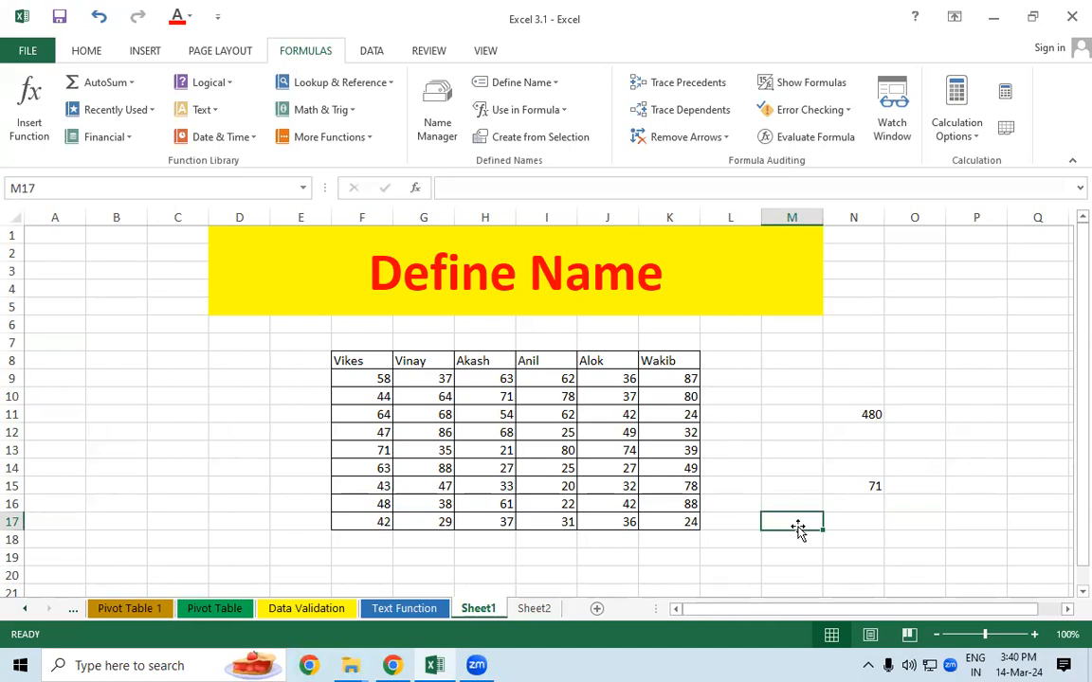
{"action": "type", "text": "=max"}
{"action": "key", "text": "Tab"}
{"action": "type", "text": "Vina"}
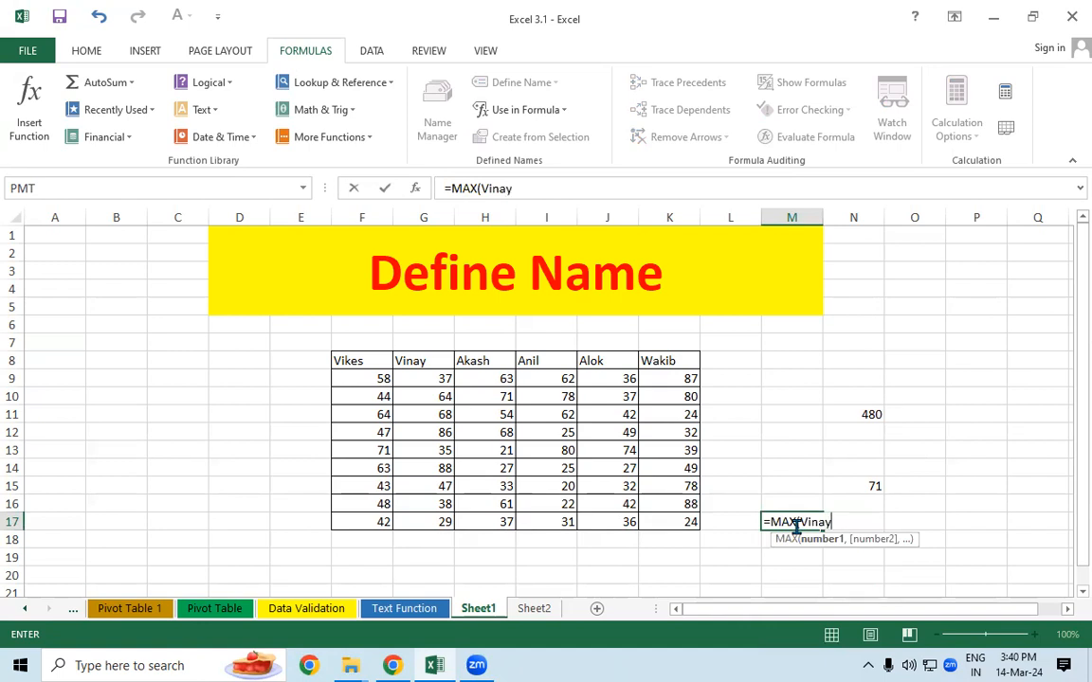
{"action": "type", "text": "y)"}
{"action": "key", "text": "Return"}
{"action": "left_click_drag", "start_coordinate": [800, 531], "coordinate": [796, 521]}
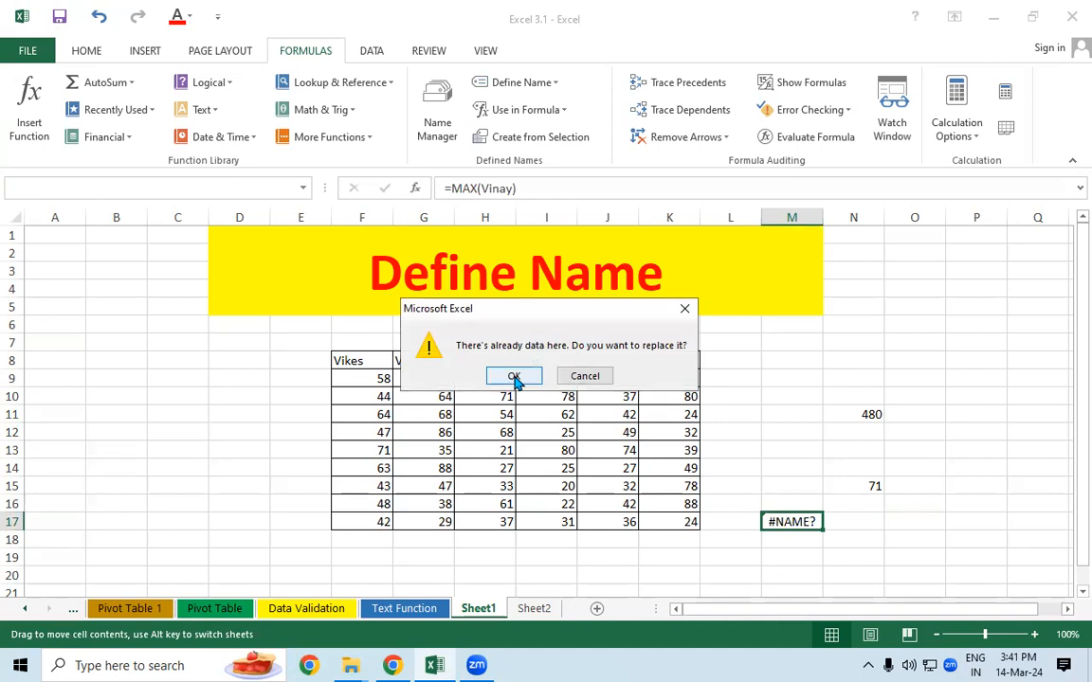
{"action": "left_click", "coordinate": [684, 309]}
Step: Delete the defined name that refers to Sheet1!$F$8:$F$17 and check the formulas in N11 and N15
{"action": "left_click_drag", "start_coordinate": [379, 362], "coordinate": [371, 519]}
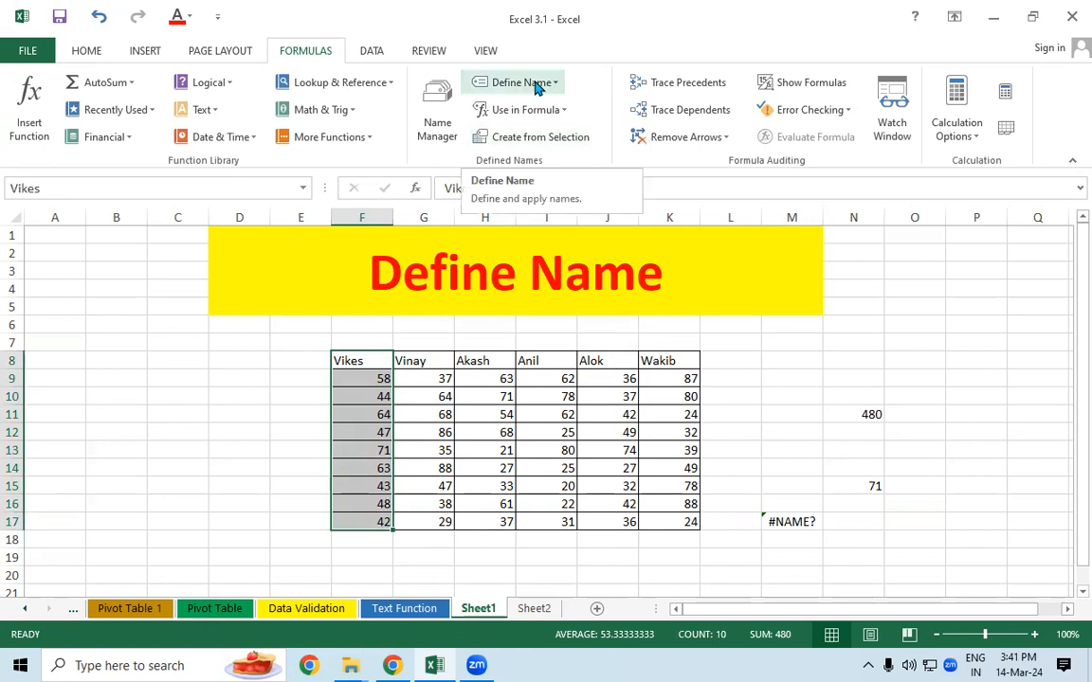
{"action": "left_click", "coordinate": [438, 113]}
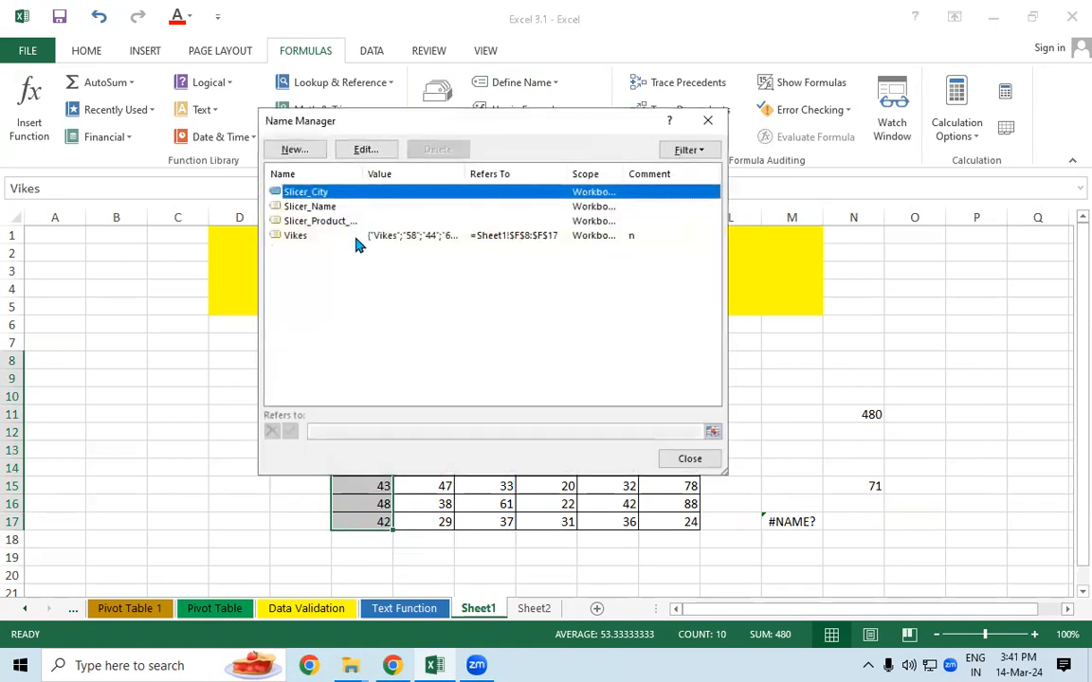
{"action": "left_click", "coordinate": [312, 236]}
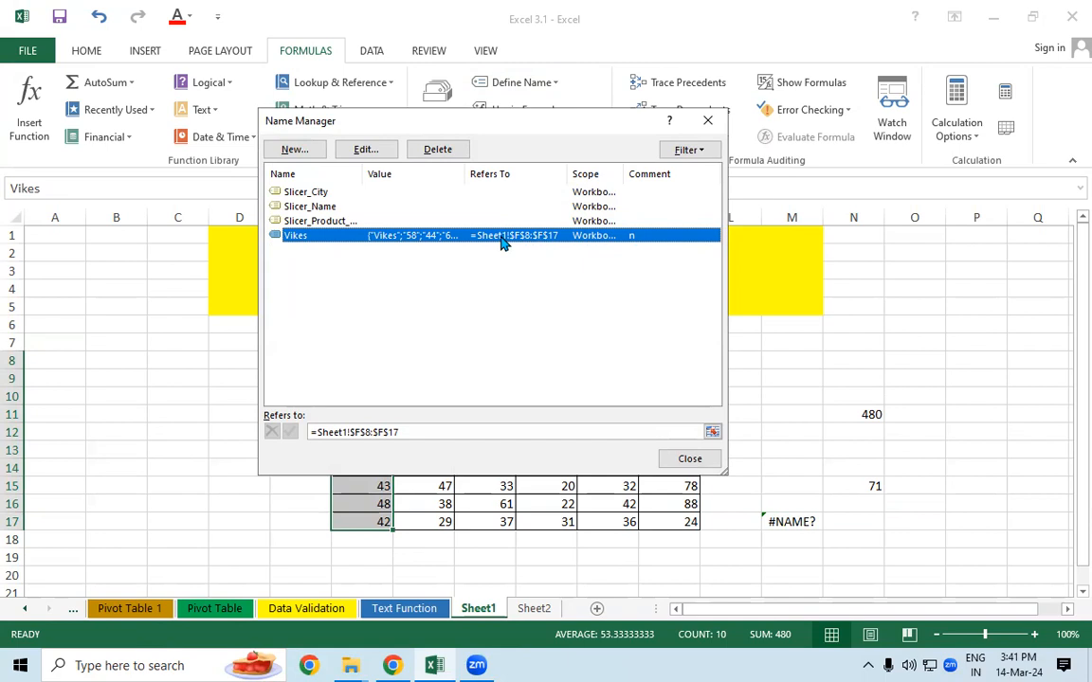
{"action": "left_click", "coordinate": [438, 149]}
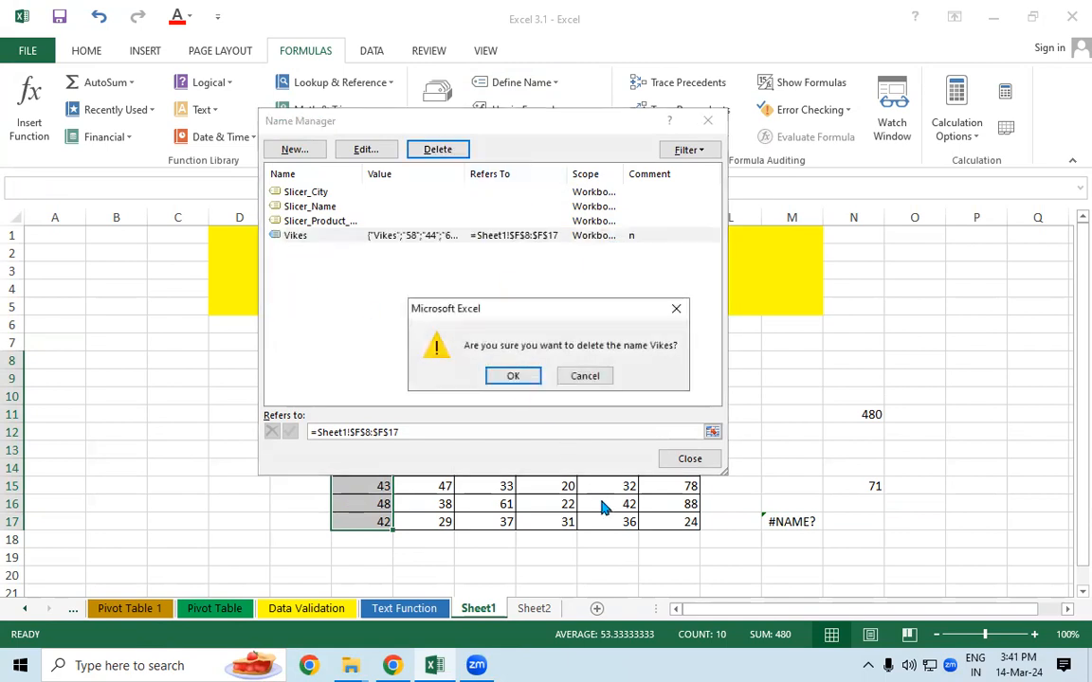
{"action": "left_click", "coordinate": [500, 377]}
{"action": "left_click", "coordinate": [688, 459]}
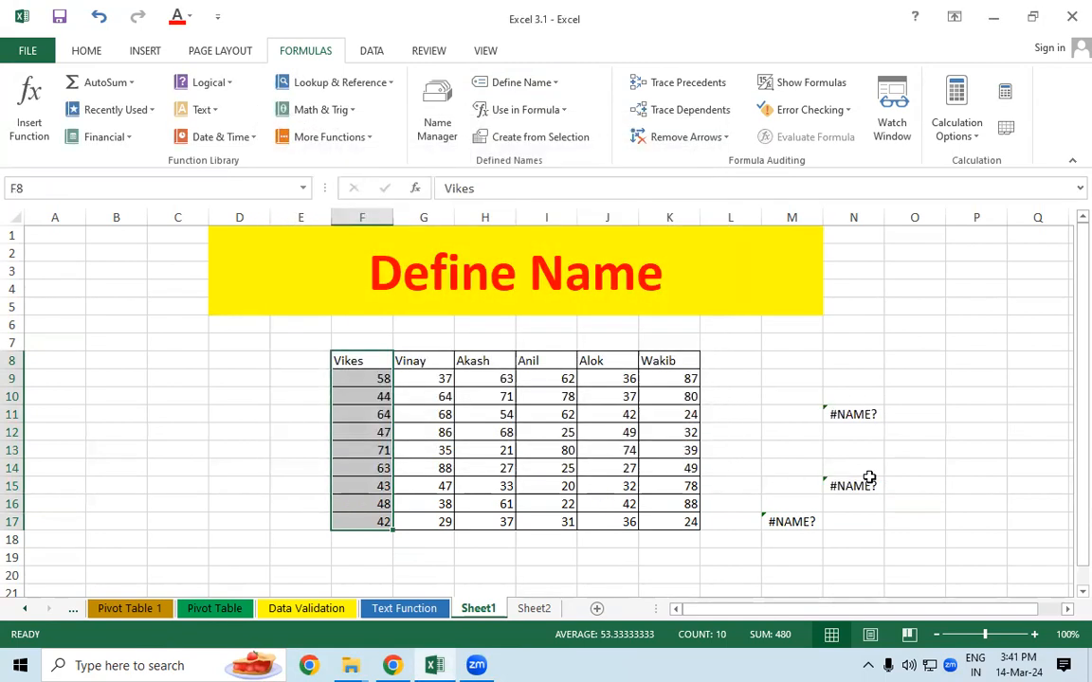
{"action": "left_click", "coordinate": [845, 412]}
{"action": "left_click", "coordinate": [843, 484]}
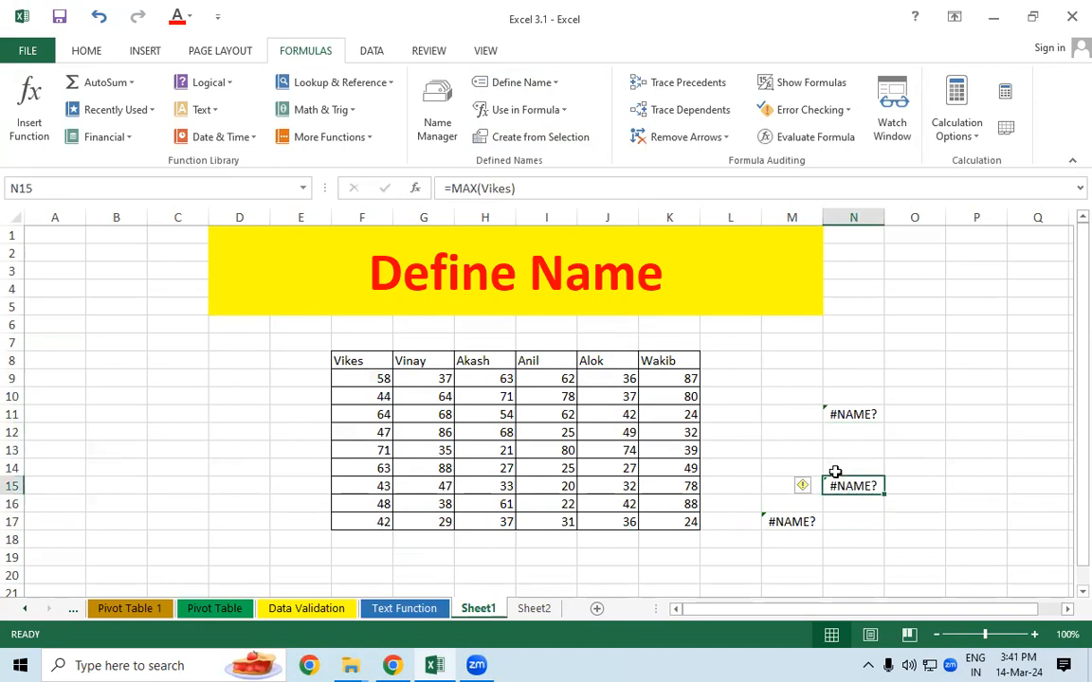
Step: Define a name for range F8:F17 again, keeping the header text of F8 as the name
{"action": "left_click_drag", "start_coordinate": [345, 360], "coordinate": [355, 521]}
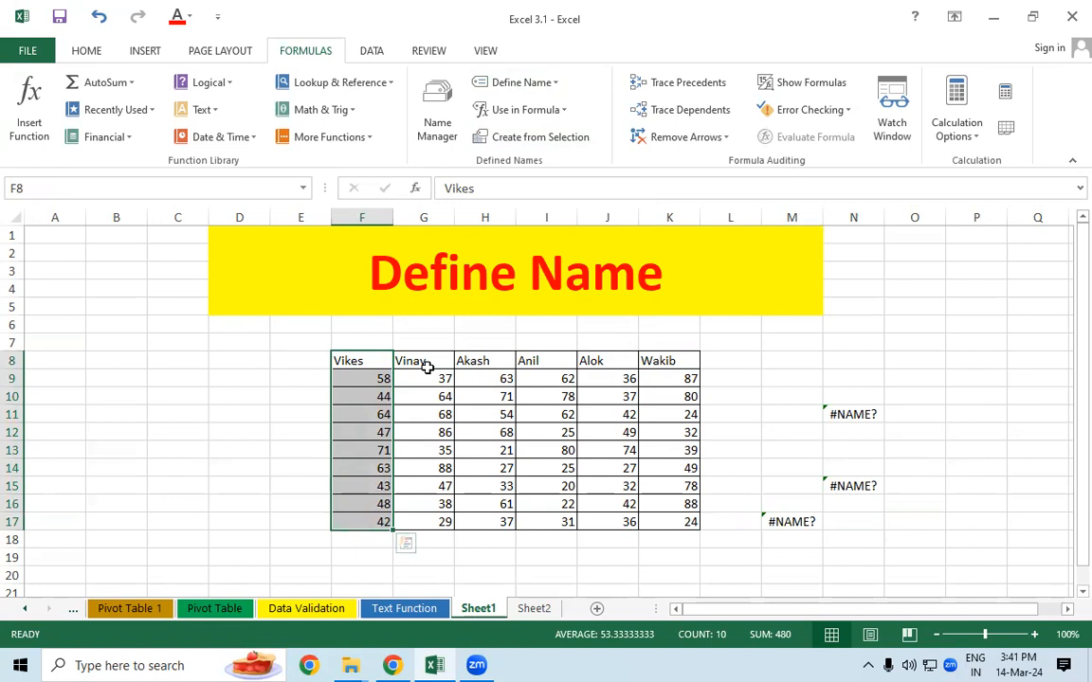
{"action": "left_click", "coordinate": [426, 365]}
{"action": "left_click_drag", "start_coordinate": [383, 379], "coordinate": [375, 516]}
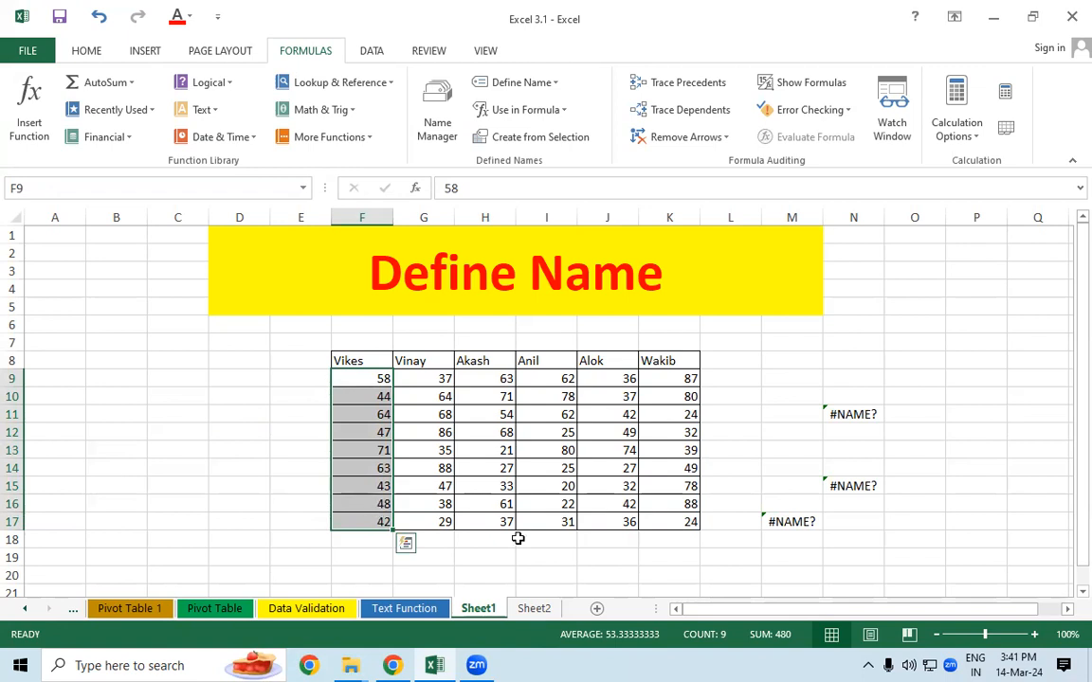
{"action": "left_click_drag", "start_coordinate": [371, 366], "coordinate": [355, 519]}
{"action": "left_click", "coordinate": [531, 83]}
{"action": "left_click", "coordinate": [517, 110]}
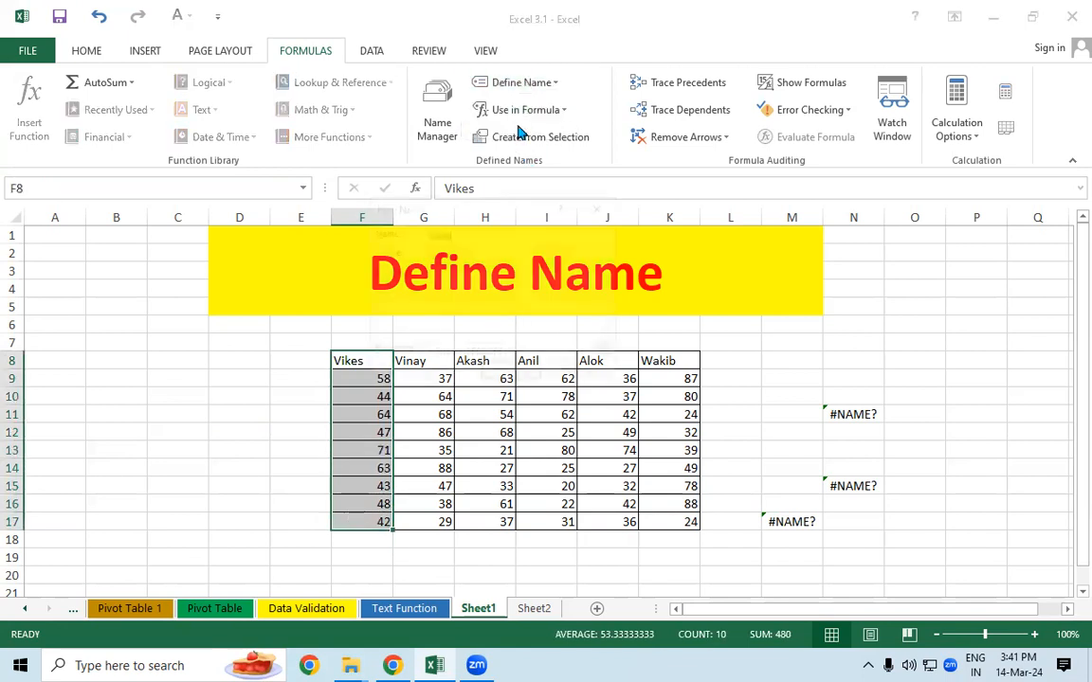
{"action": "left_click", "coordinate": [504, 379]}
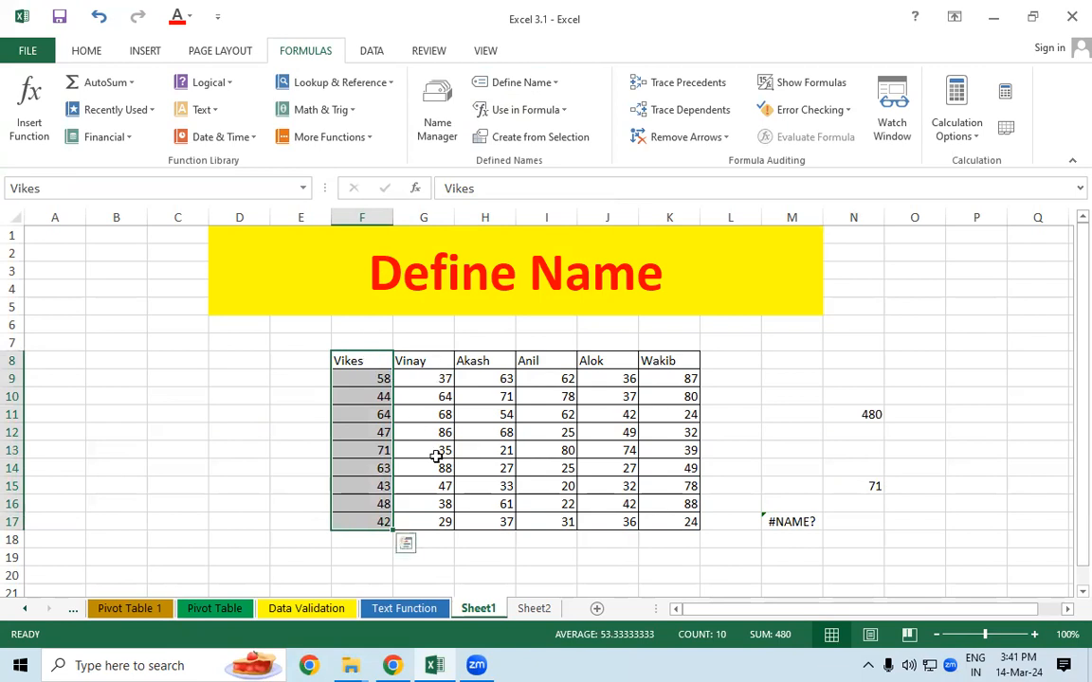
Step: Try to edit the defined name for F8:F17 to use the header text of G8 and refer to Sheet1!$G$8:$G$17
{"action": "left_click", "coordinate": [438, 99]}
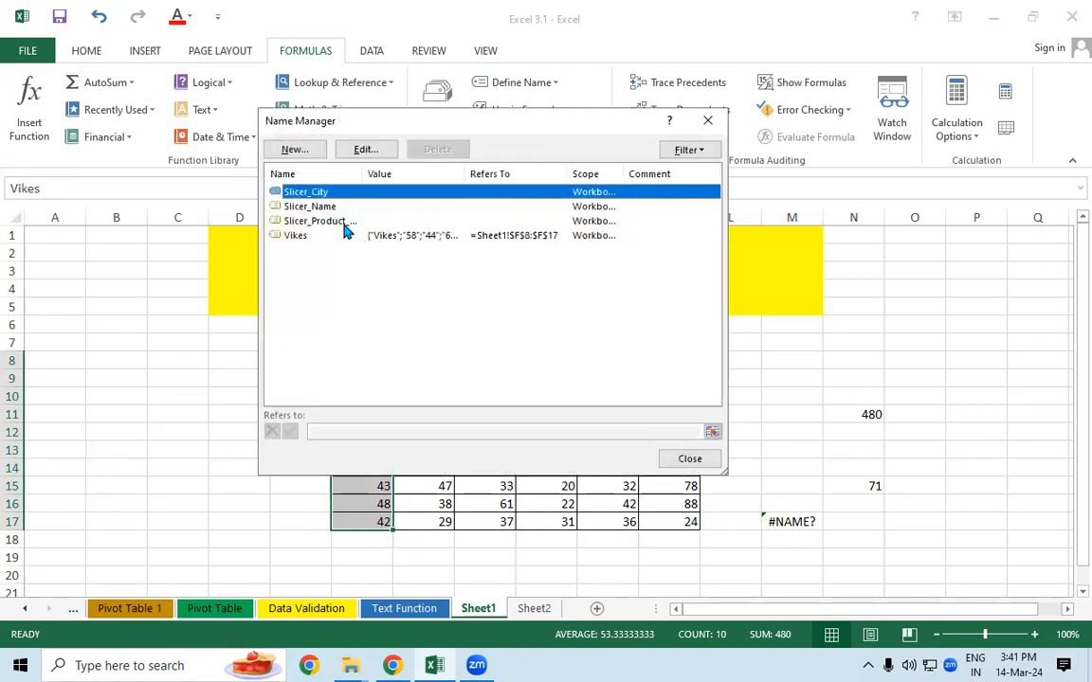
{"action": "left_click", "coordinate": [313, 235]}
{"action": "left_click", "coordinate": [366, 148]}
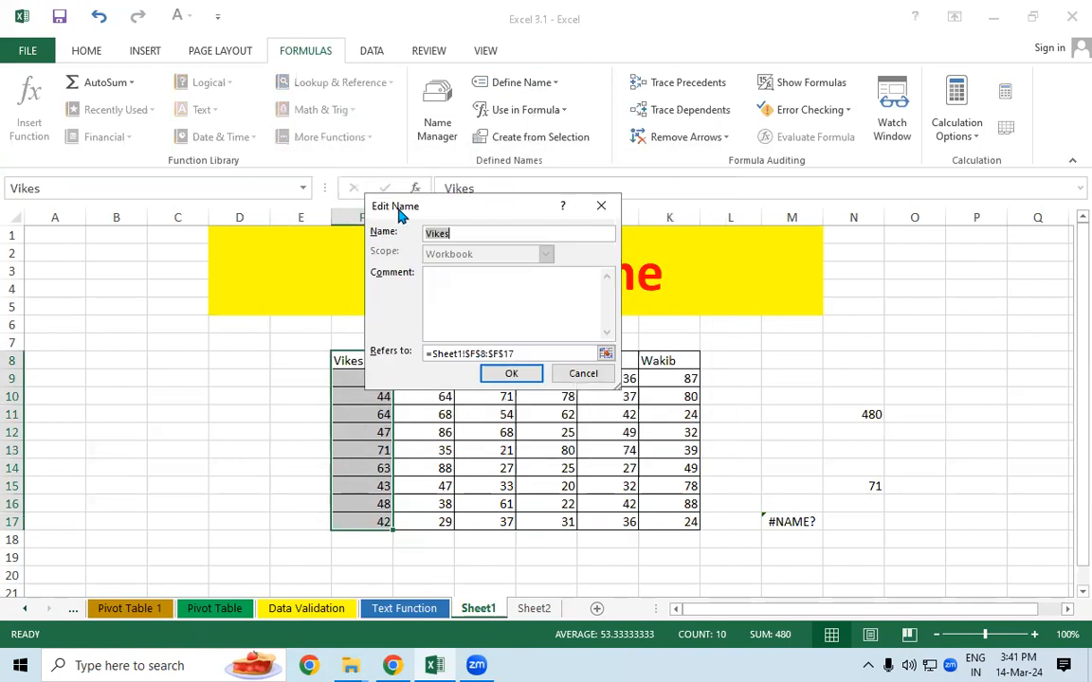
{"action": "left_click_drag", "start_coordinate": [562, 136], "coordinate": [565, 126]}
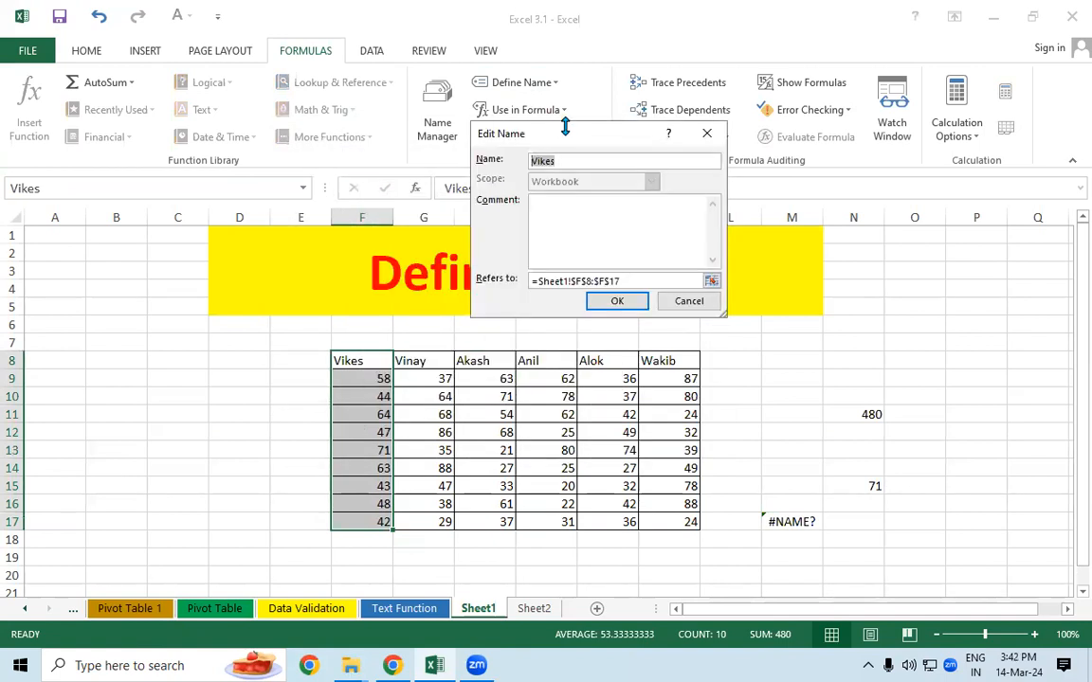
{"action": "type", "text": "Vinay"}
{"action": "left_click_drag", "start_coordinate": [636, 283], "coordinate": [481, 274]}
{"action": "left_click_drag", "start_coordinate": [428, 361], "coordinate": [429, 517]}
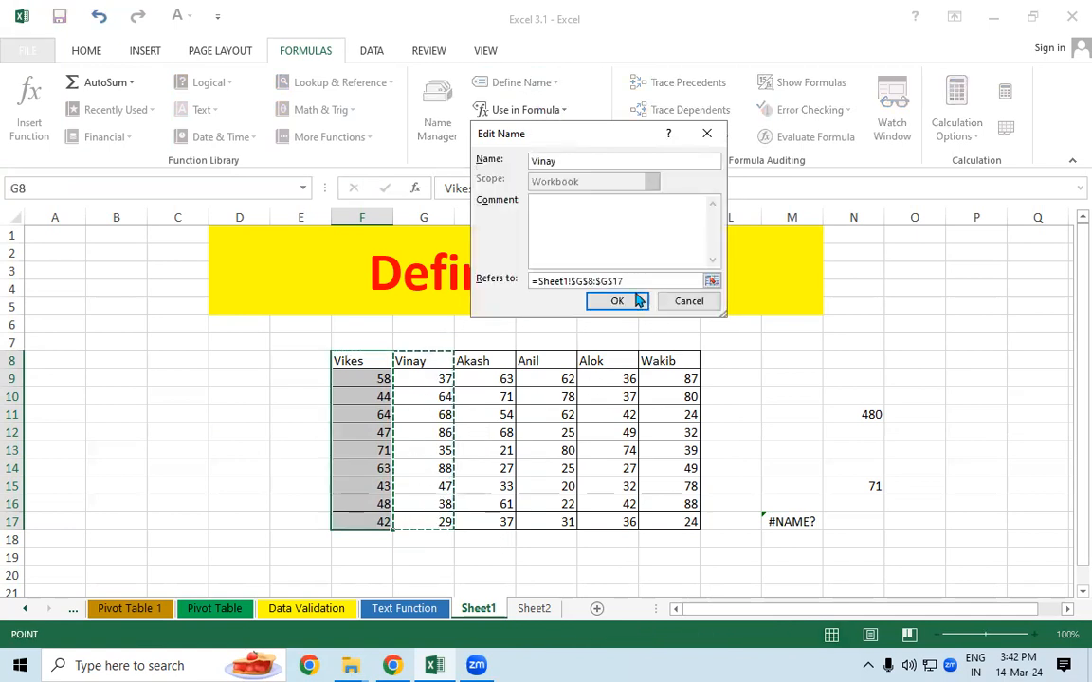
{"action": "left_click", "coordinate": [624, 301]}
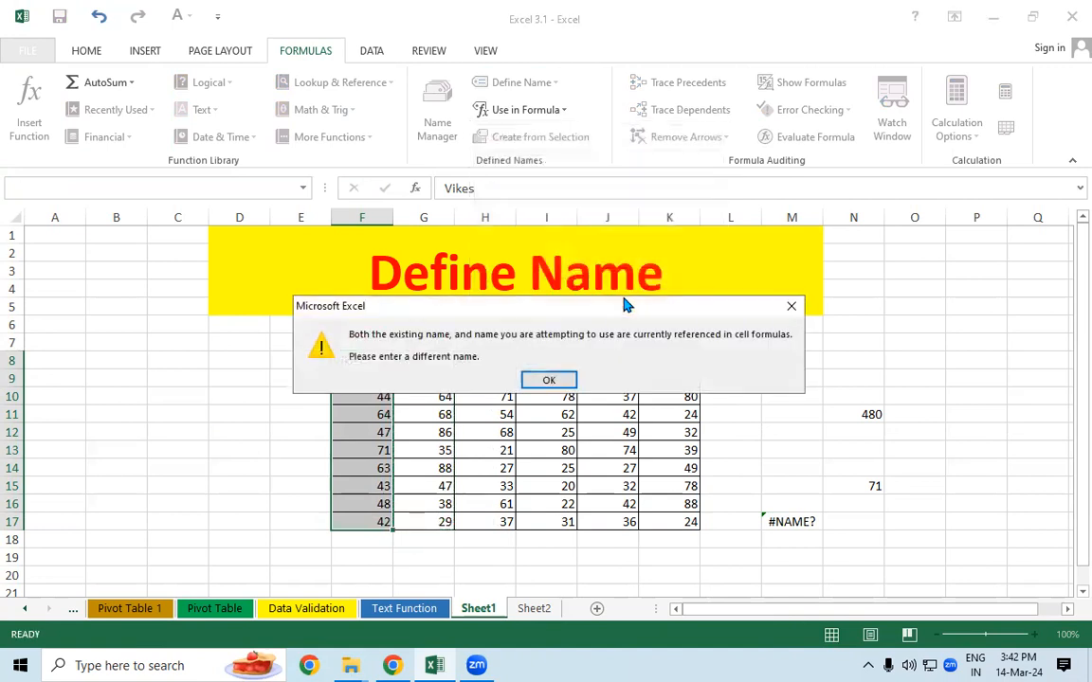
{"action": "left_click", "coordinate": [536, 387]}
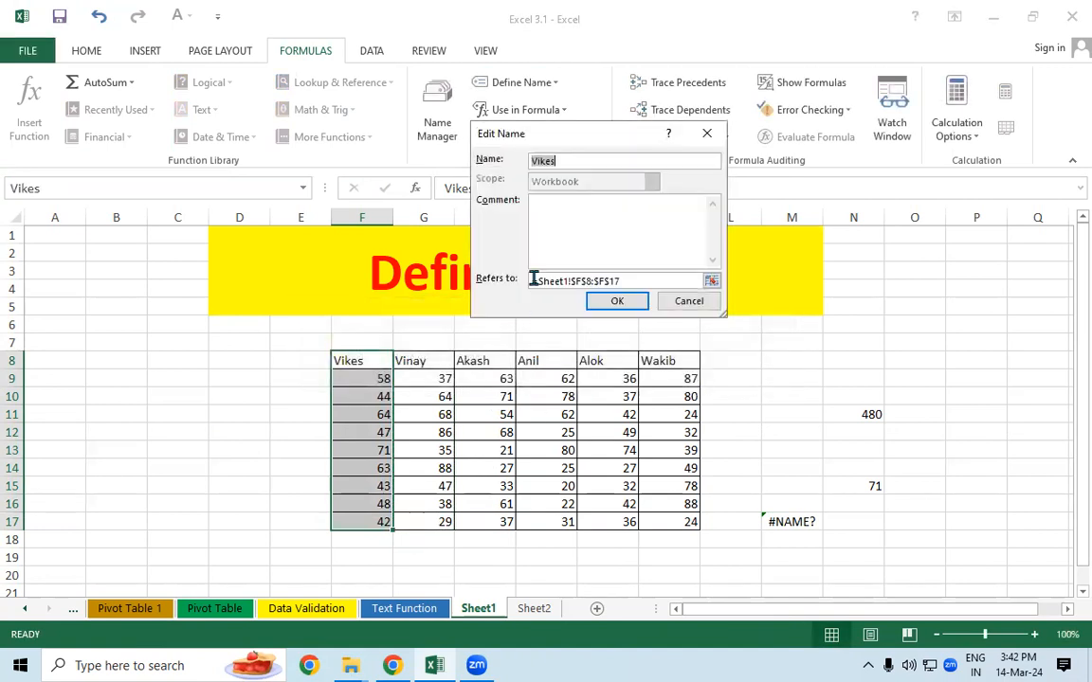
Step: Change the reference of the name based on F8's header to Sheet1!$G$9:$G$17, keeping the name itself
{"action": "left_click_drag", "start_coordinate": [621, 282], "coordinate": [524, 286]}
{"action": "left_click_drag", "start_coordinate": [436, 379], "coordinate": [431, 521]}
{"action": "left_click", "coordinate": [616, 301]}
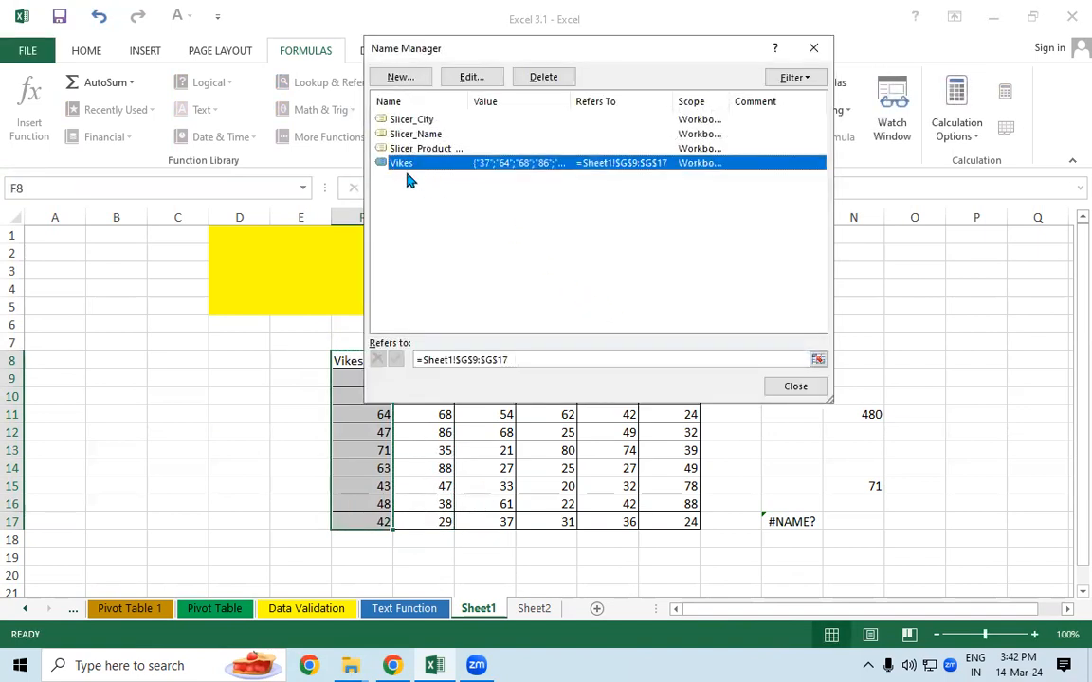
{"action": "left_click", "coordinate": [802, 385]}
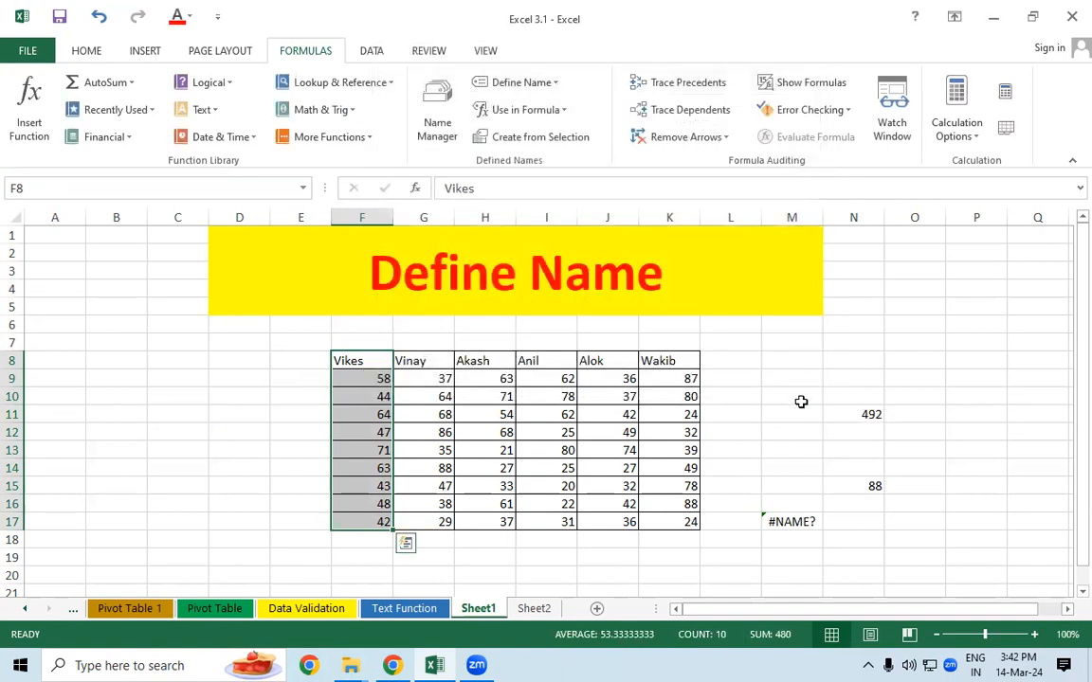
Step: Delete the defined name that refers to Sheet1!$G$9:$G$17
{"action": "left_click", "coordinate": [434, 429]}
{"action": "left_click_drag", "start_coordinate": [353, 360], "coordinate": [360, 396]}
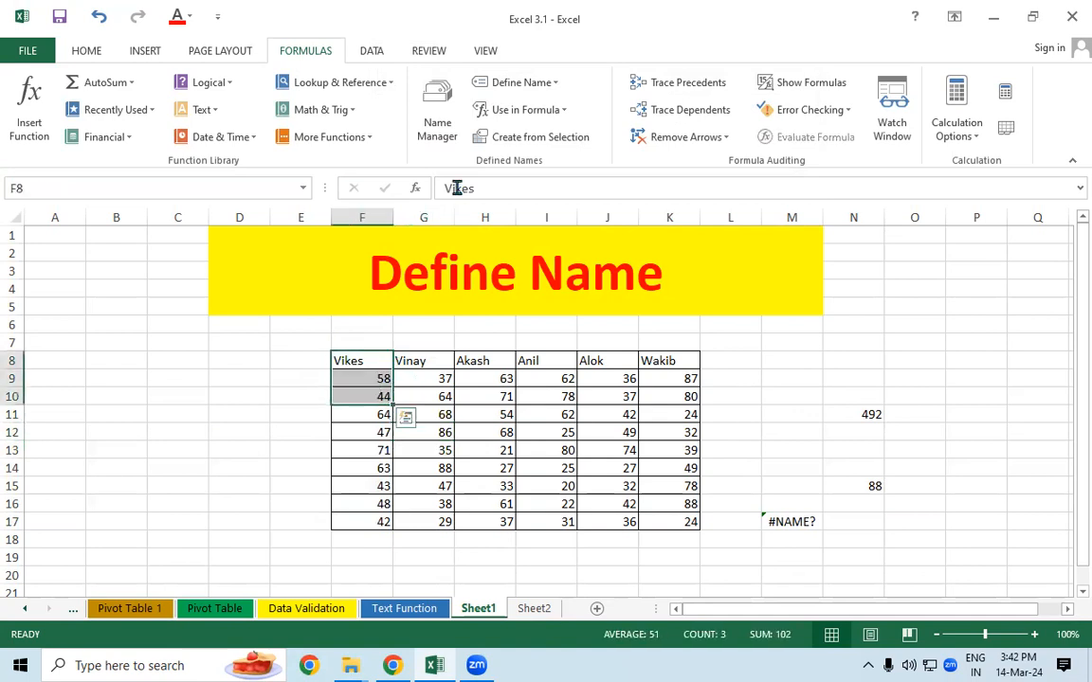
{"action": "left_click", "coordinate": [437, 124]}
{"action": "left_click", "coordinate": [401, 163]}
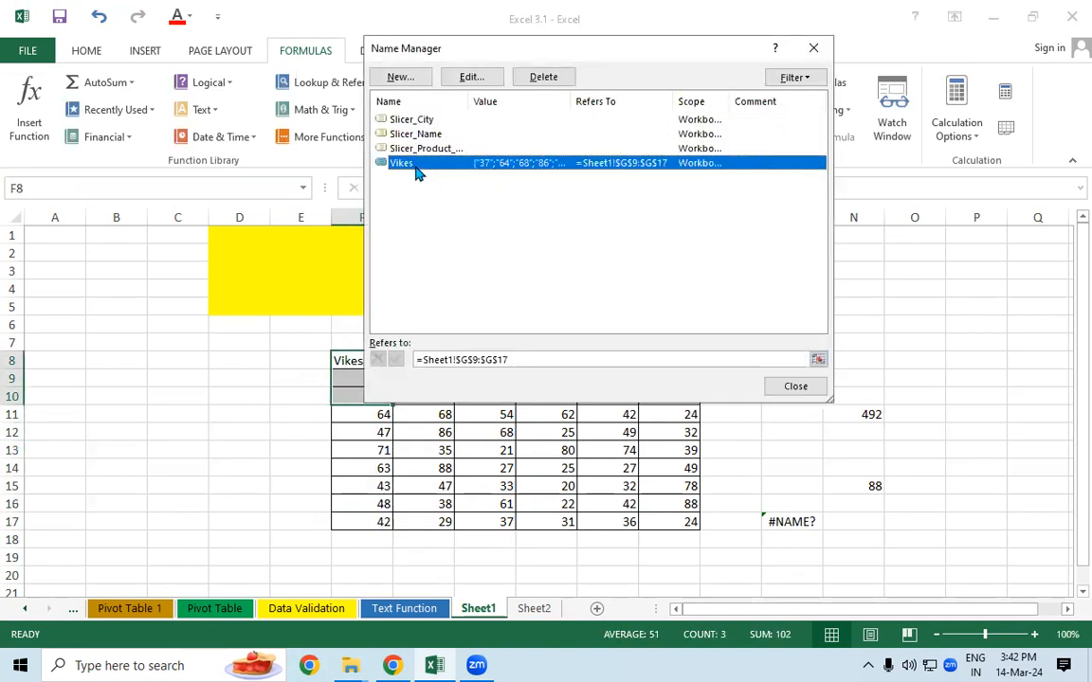
{"action": "left_click", "coordinate": [543, 80]}
{"action": "key", "text": "Return"}
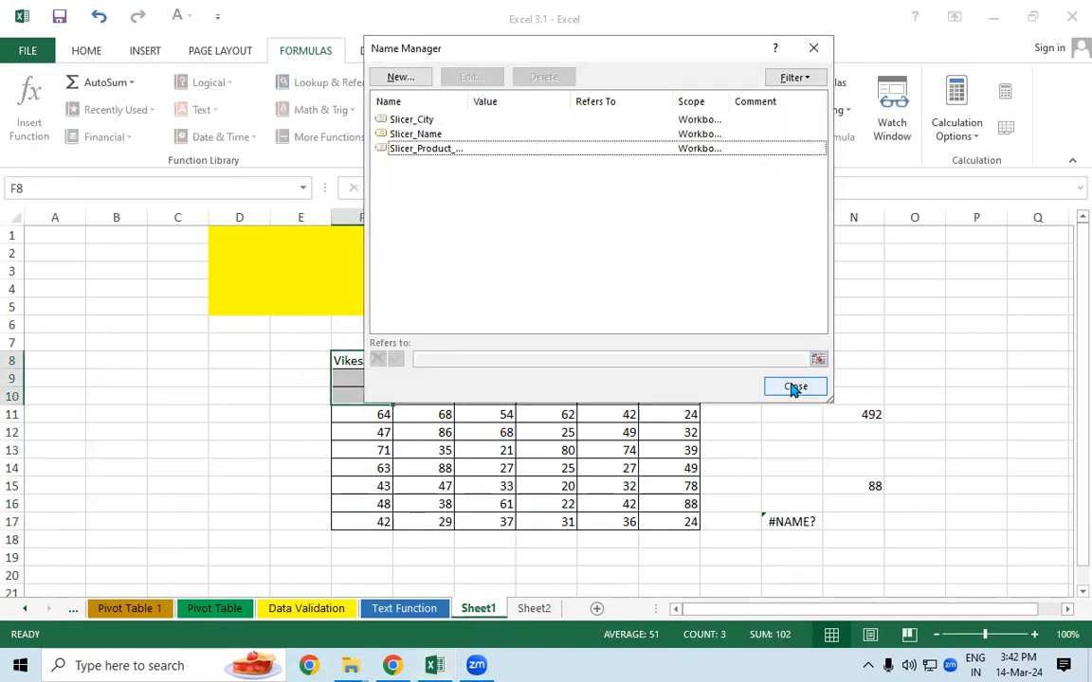
{"action": "left_click", "coordinate": [794, 389]}
Step: Create defined names for the columns of range F8:K17 from the header texts in its top row
{"action": "left_click_drag", "start_coordinate": [385, 360], "coordinate": [669, 512]}
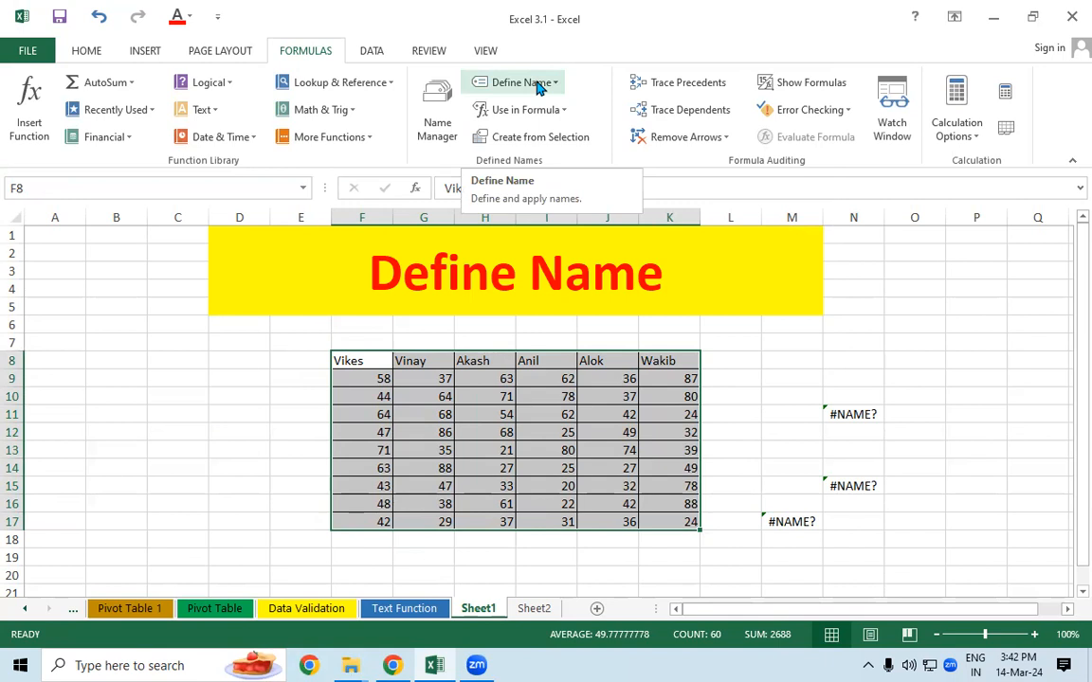
{"action": "left_click", "coordinate": [431, 396]}
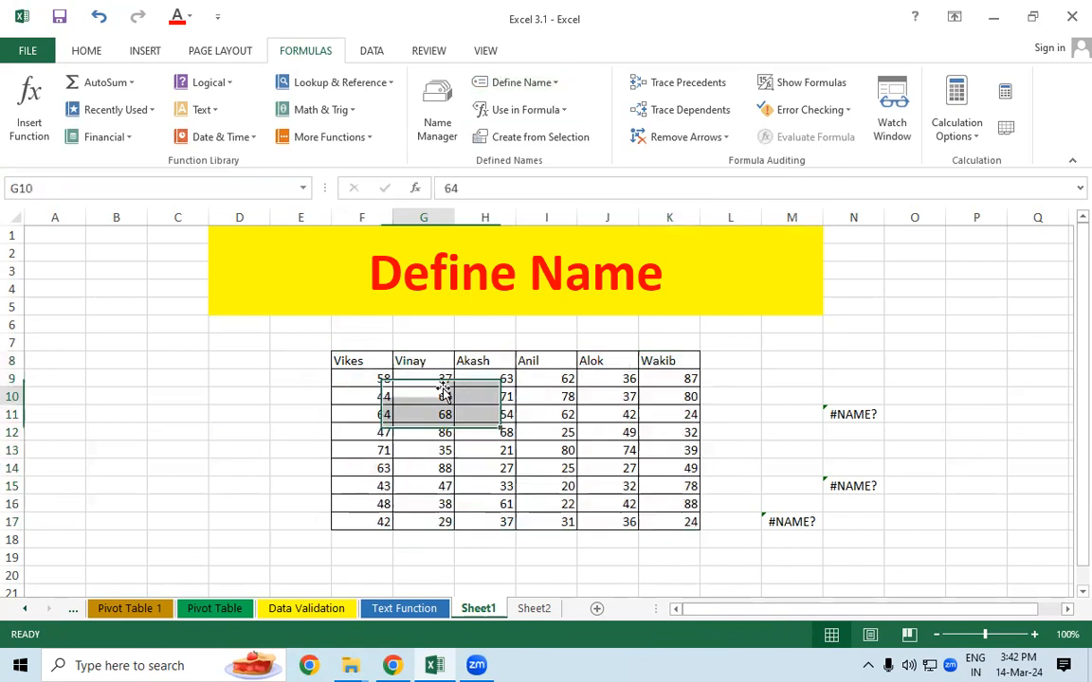
{"action": "left_click_drag", "start_coordinate": [371, 361], "coordinate": [675, 521]}
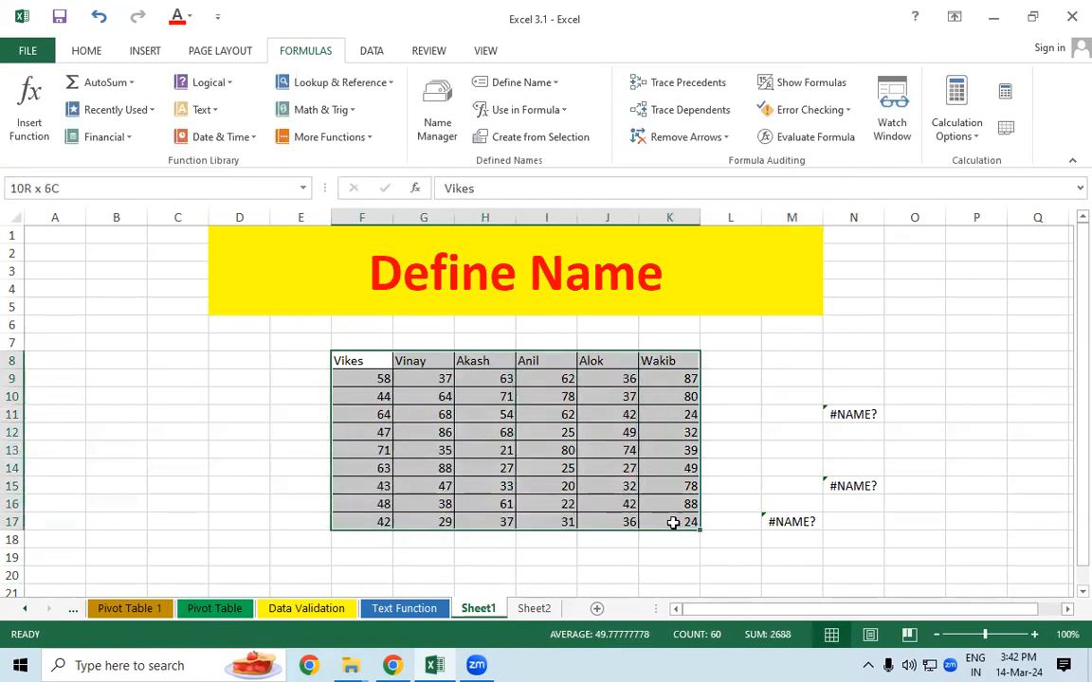
{"action": "left_click", "coordinate": [675, 522]}
{"action": "left_click_drag", "start_coordinate": [365, 361], "coordinate": [665, 512]}
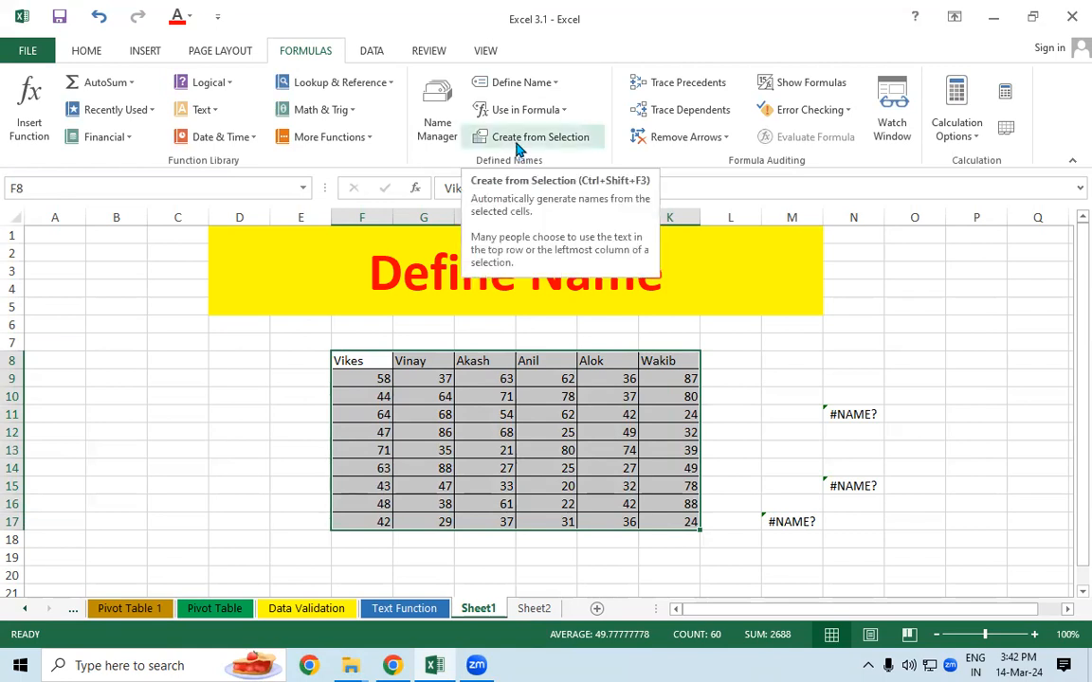
{"action": "left_click", "coordinate": [550, 142]}
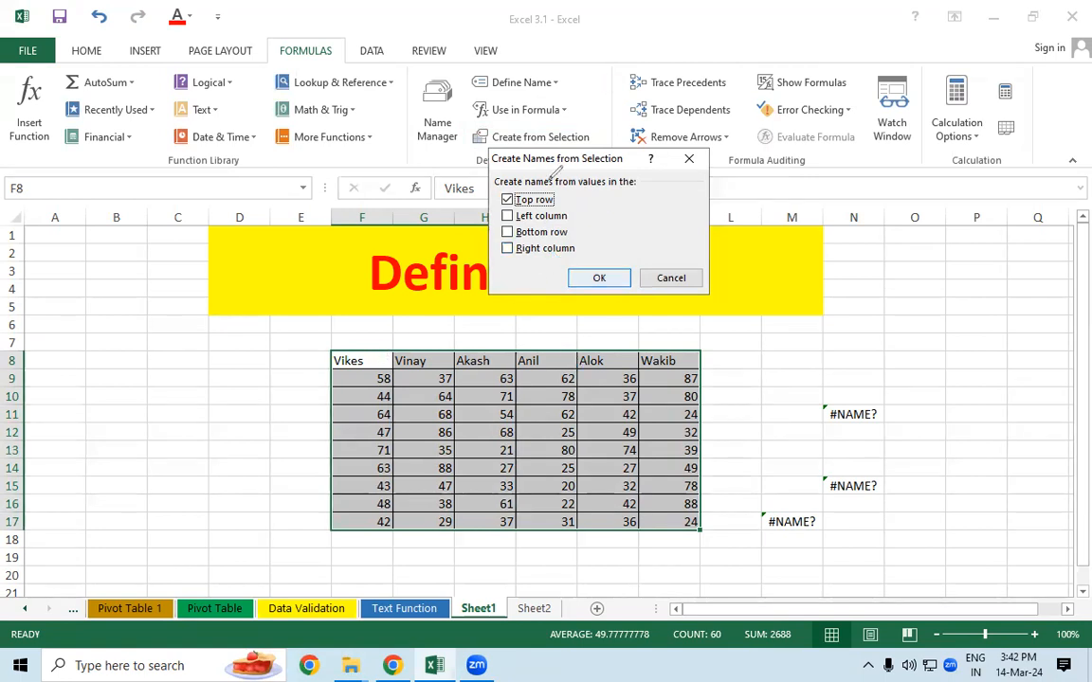
{"action": "left_click_drag", "start_coordinate": [512, 190], "coordinate": [552, 188]}
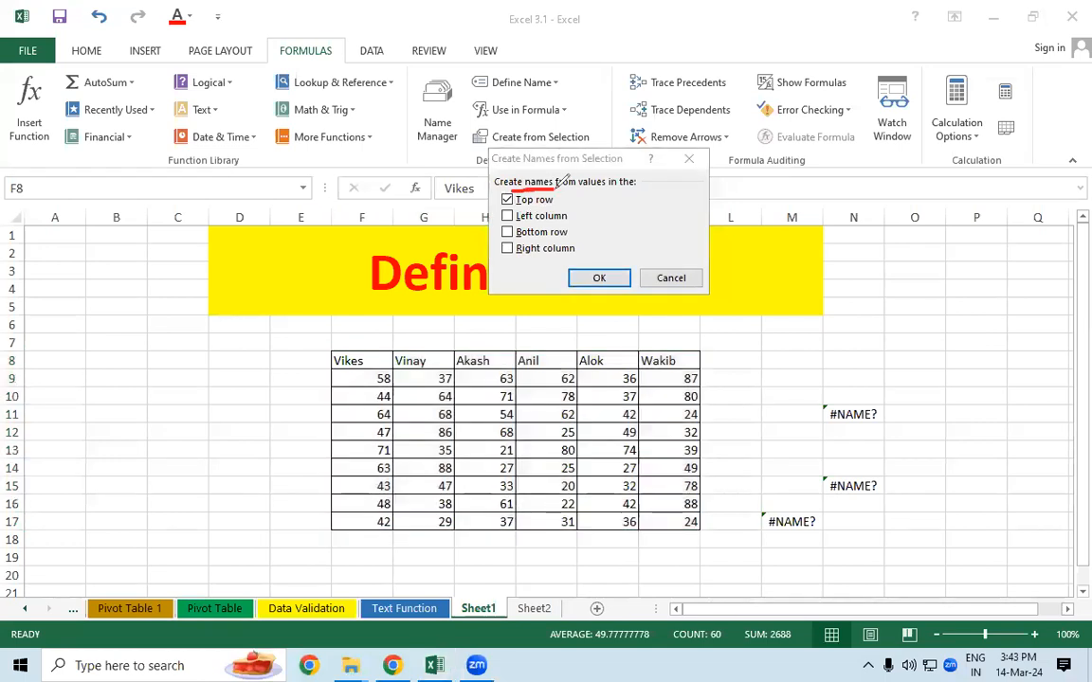
{"action": "left_click_drag", "start_coordinate": [355, 347], "coordinate": [661, 343]}
{"action": "mouse_move", "coordinate": [322, 364]}
{"action": "left_mouse_down"}
{"action": "mouse_move", "coordinate": [308, 367]}
{"action": "mouse_move", "coordinate": [290, 512]}
{"action": "mouse_move", "coordinate": [318, 510]}
{"action": "left_mouse_up"}
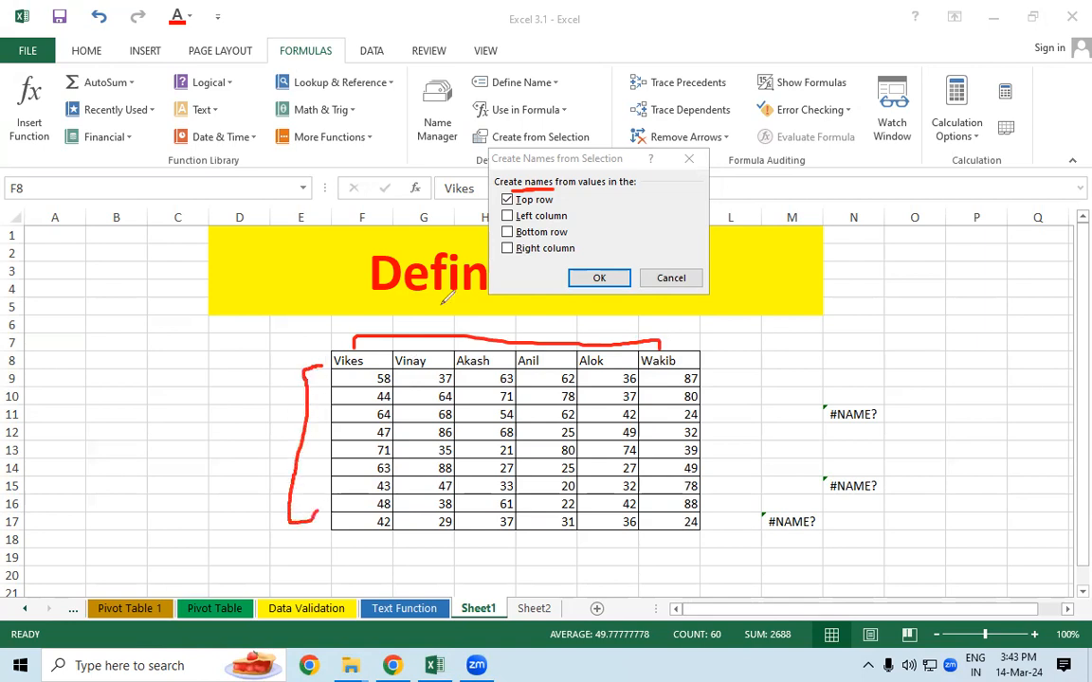
{"action": "left_click_drag", "start_coordinate": [505, 212], "coordinate": [520, 206]}
{"action": "left_click_drag", "start_coordinate": [348, 532], "coordinate": [648, 533]}
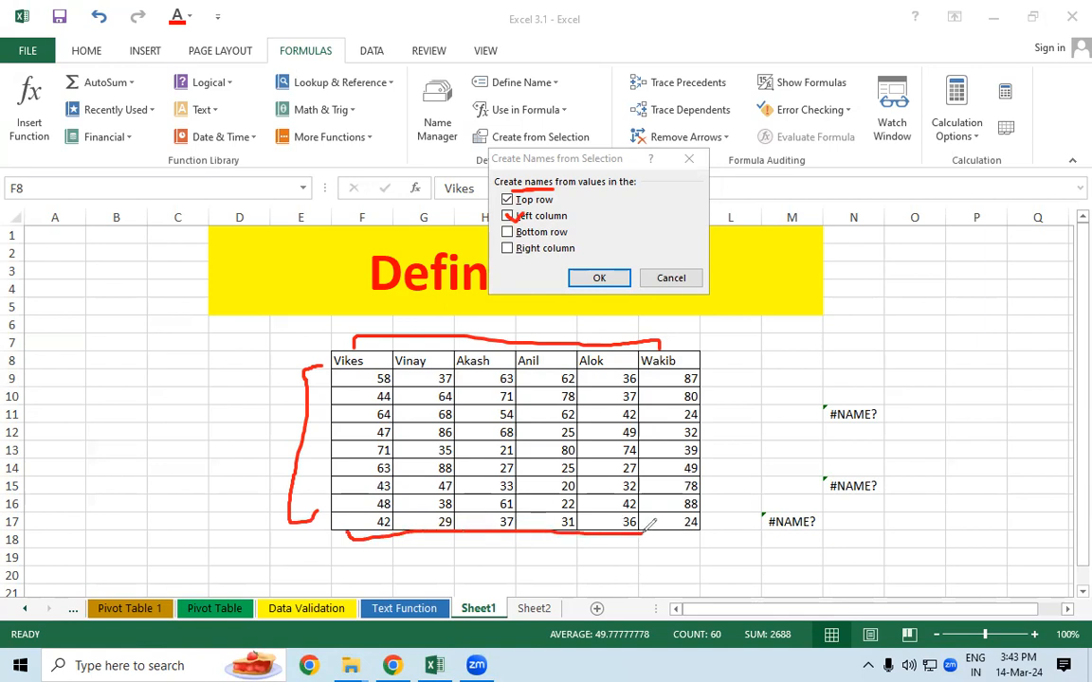
{"action": "left_click_drag", "start_coordinate": [507, 232], "coordinate": [518, 232]}
{"action": "mouse_move", "coordinate": [706, 359]}
{"action": "left_mouse_down"}
{"action": "mouse_move", "coordinate": [721, 358]}
{"action": "mouse_move", "coordinate": [729, 431]}
{"action": "mouse_move", "coordinate": [728, 516]}
{"action": "mouse_move", "coordinate": [715, 515]}
{"action": "left_mouse_up"}
{"action": "left_click_drag", "start_coordinate": [505, 242], "coordinate": [522, 233]}
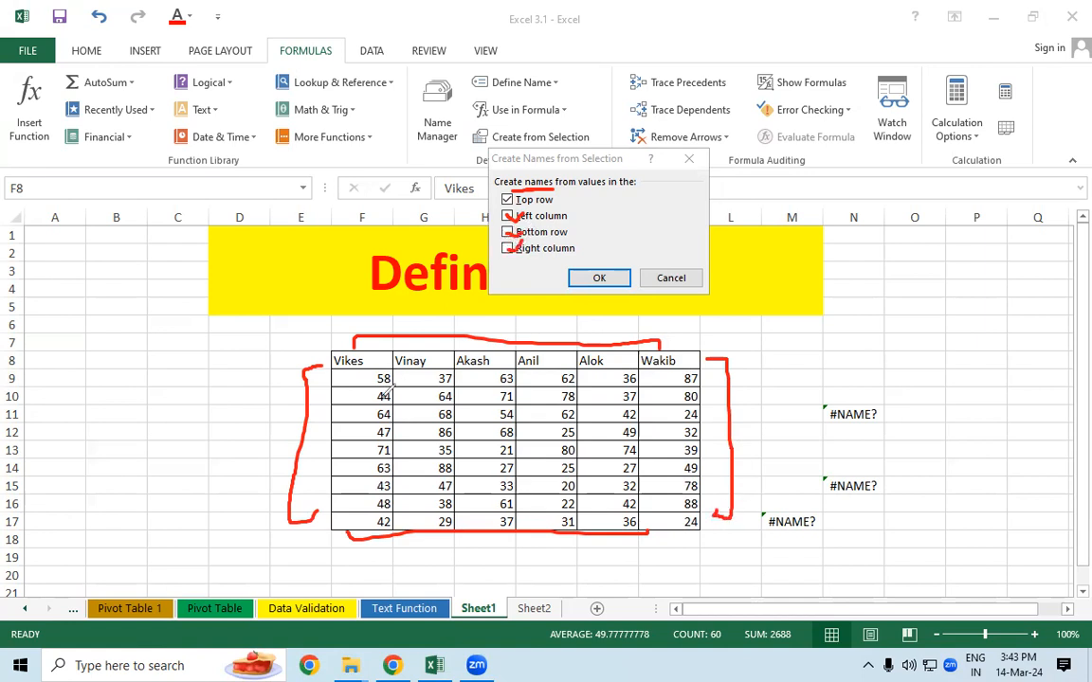
{"action": "mouse_move", "coordinate": [555, 193]}
{"action": "left_mouse_down"}
{"action": "mouse_move", "coordinate": [500, 203]}
{"action": "mouse_move", "coordinate": [558, 201]}
{"action": "left_mouse_up"}
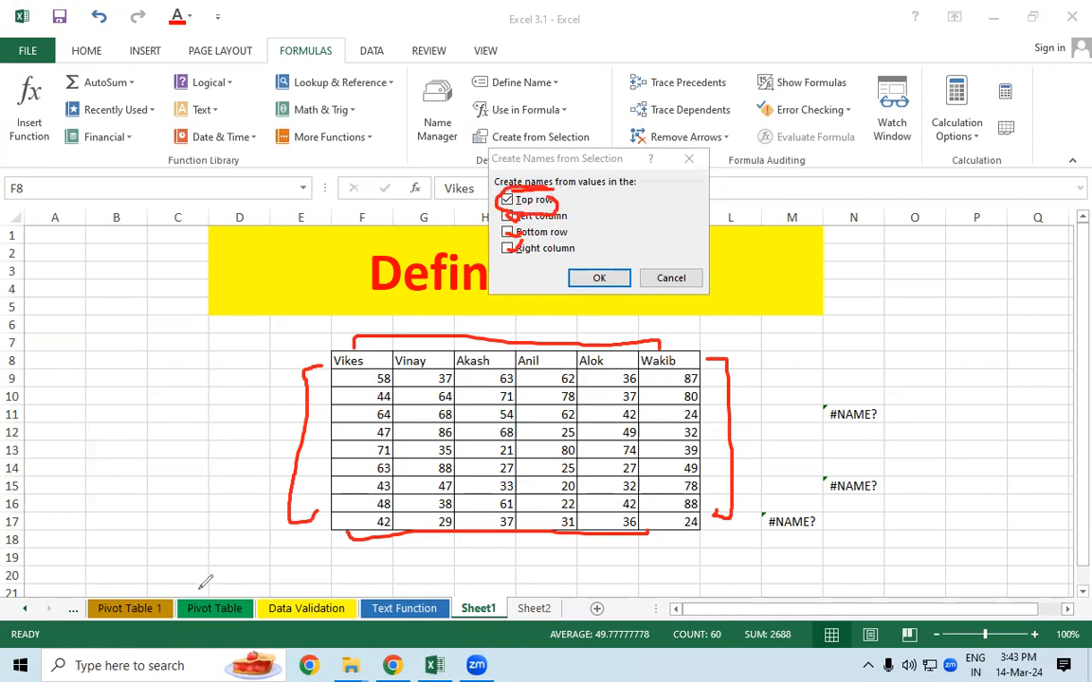
{"action": "left_click", "coordinate": [595, 278]}
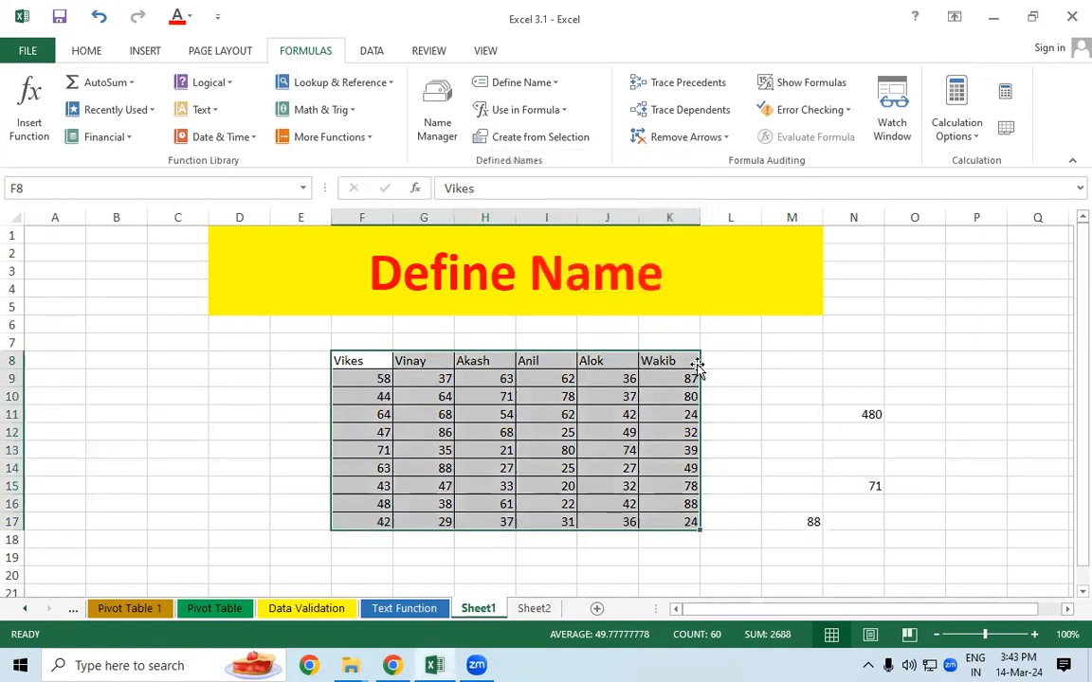
Step: Review the column names and the ranges they refer to in the Name Manager
{"action": "left_click", "coordinate": [706, 361]}
{"action": "left_click", "coordinate": [436, 116]}
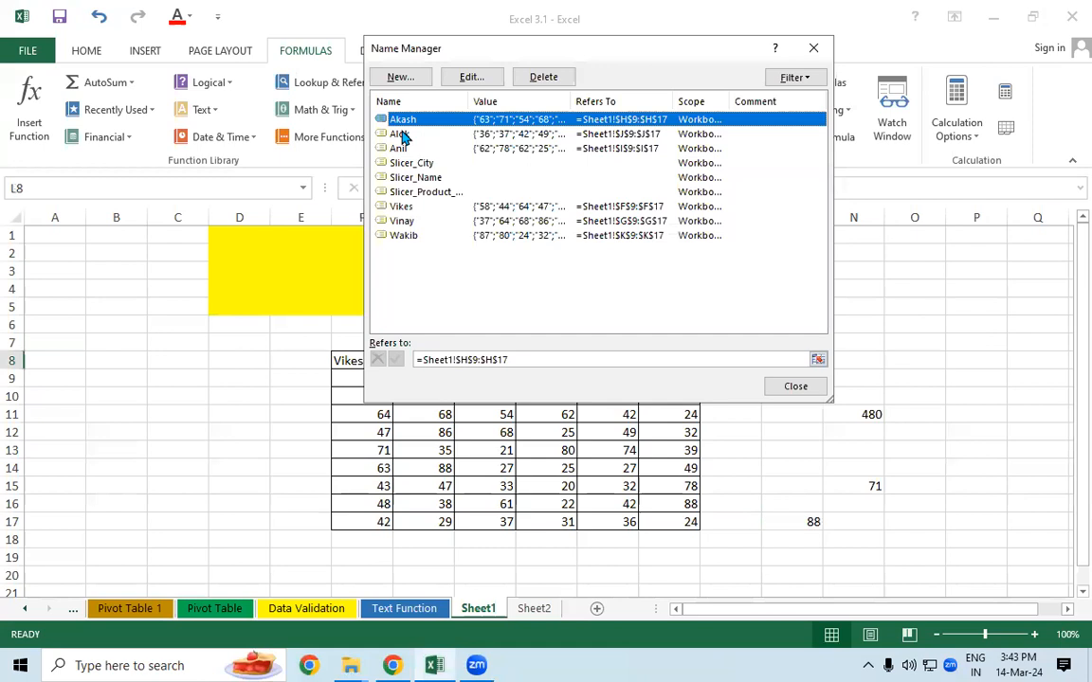
{"action": "left_click", "coordinate": [401, 136]}
{"action": "left_click", "coordinate": [379, 120]}
{"action": "left_click", "coordinate": [381, 133]}
{"action": "left_click", "coordinate": [406, 149]}
{"action": "left_click", "coordinate": [413, 206]}
{"action": "left_click", "coordinate": [415, 221]}
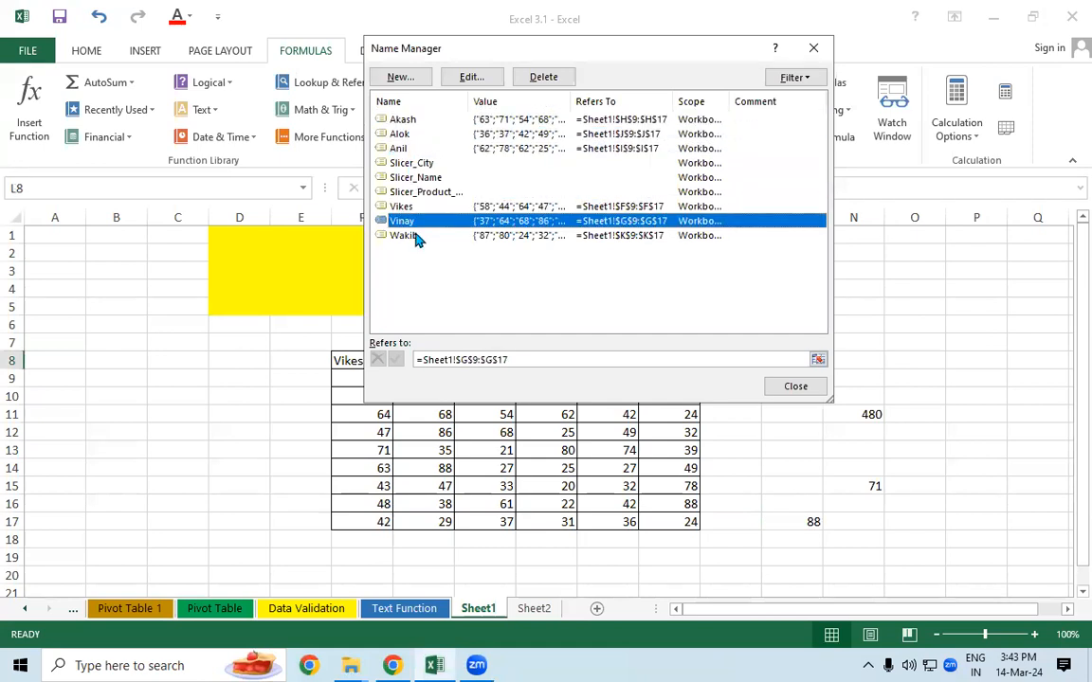
{"action": "left_click", "coordinate": [415, 237]}
{"action": "left_click", "coordinate": [450, 283]}
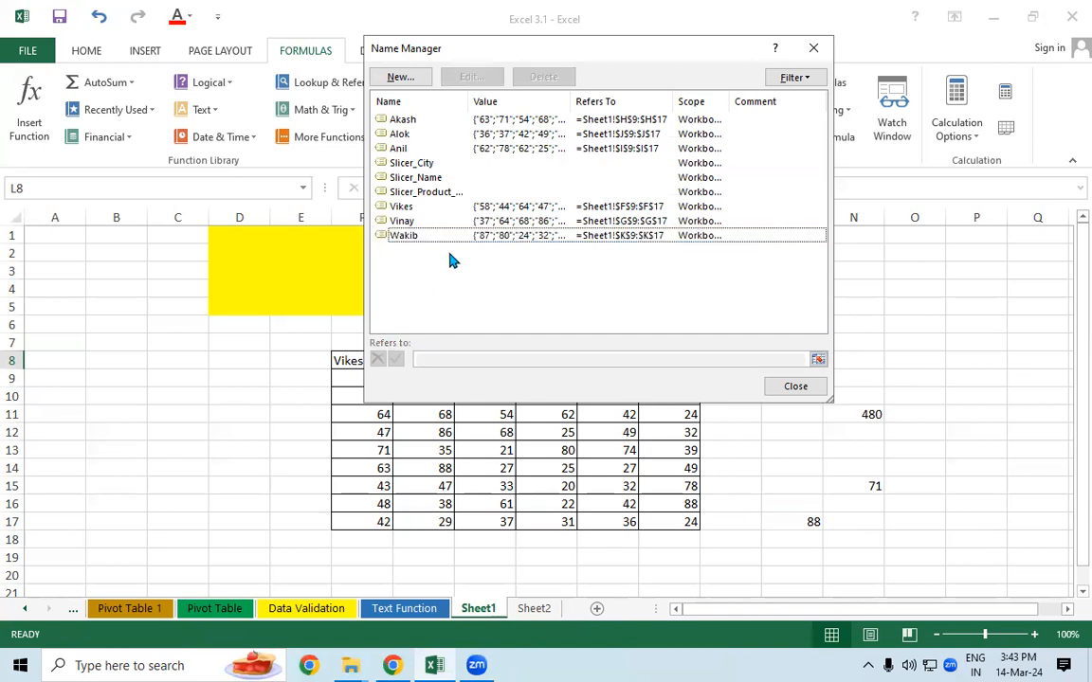
{"action": "left_click", "coordinate": [795, 385]}
{"action": "left_click", "coordinate": [756, 380]}
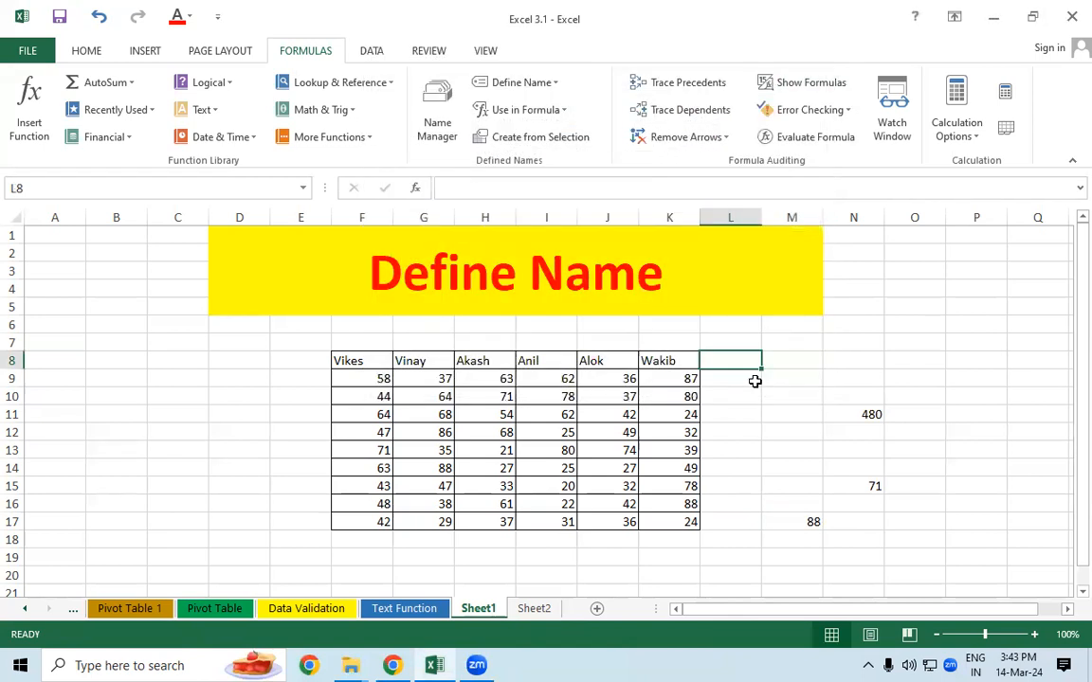
Step: Enter an AVERAGE formula in cell O8 that uses the defined name for range K9:K17
{"action": "left_click", "coordinate": [901, 323]}
{"action": "left_click", "coordinate": [941, 362]}
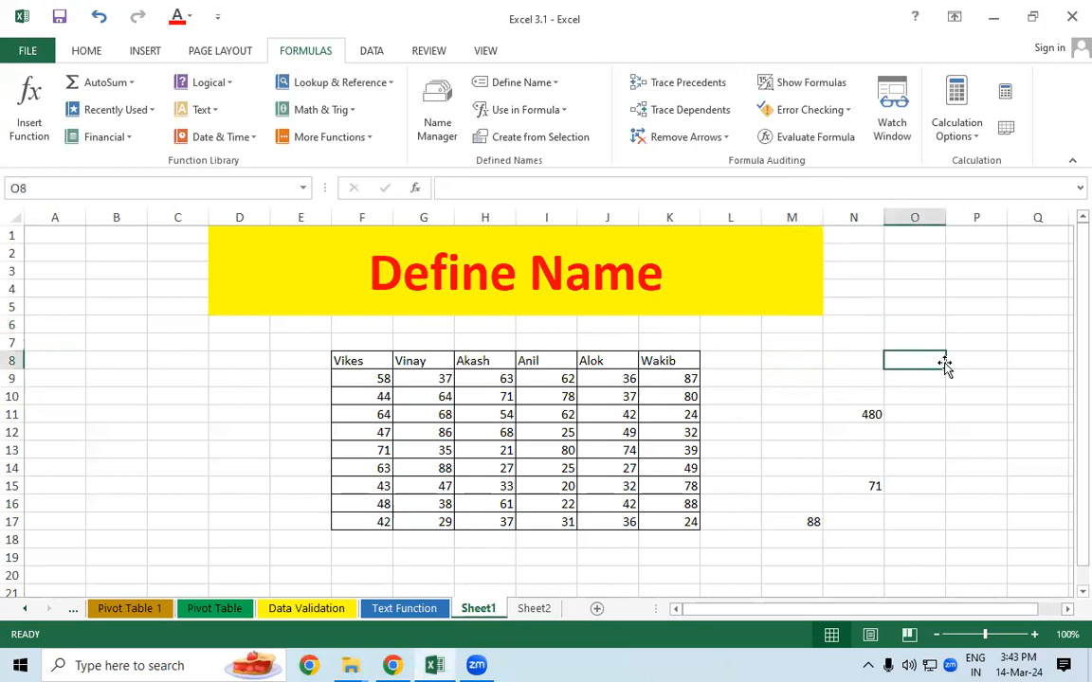
{"action": "type", "text": "="}
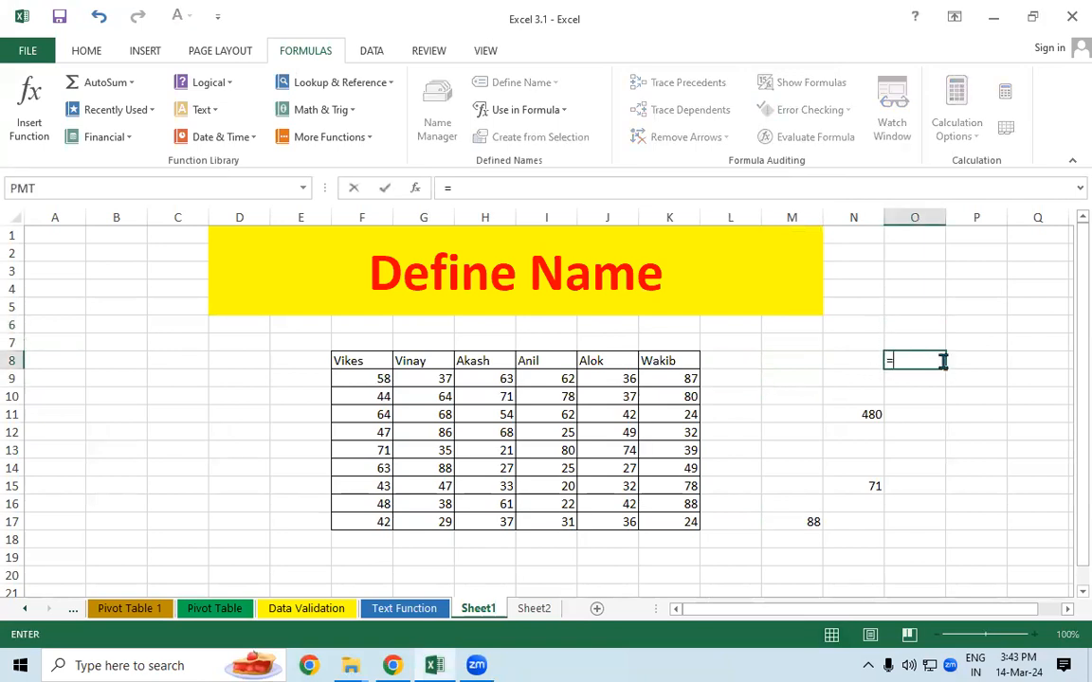
{"action": "type", "text": "ave"}
{"action": "key", "text": "Down"}
{"action": "key", "text": "Tab"}
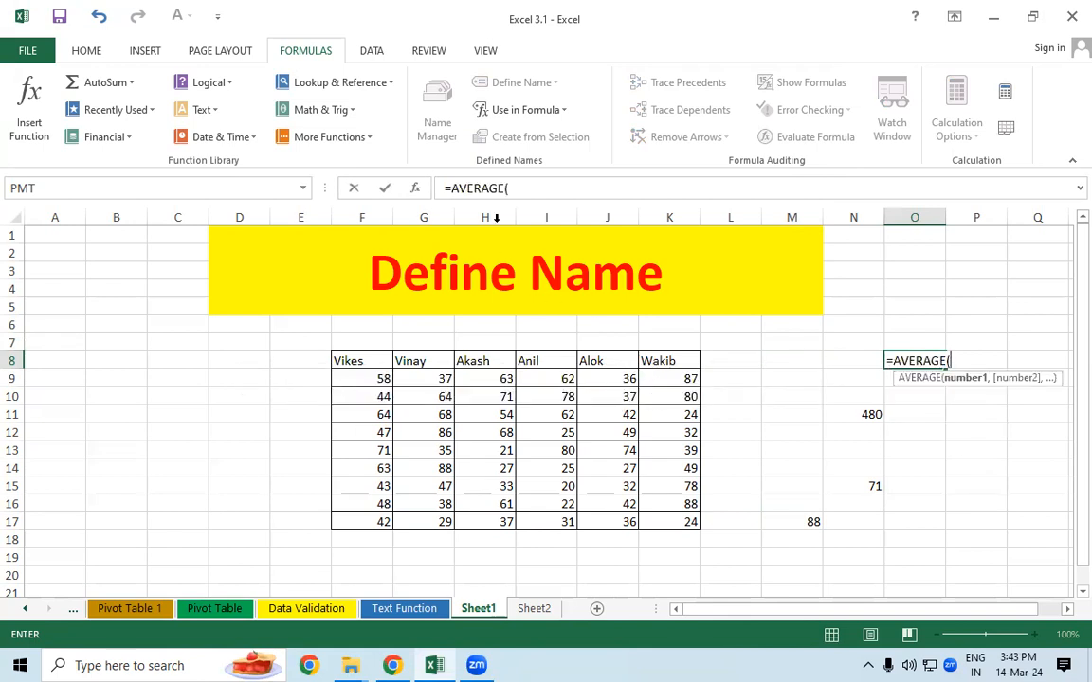
{"action": "left_click", "coordinate": [528, 111]}
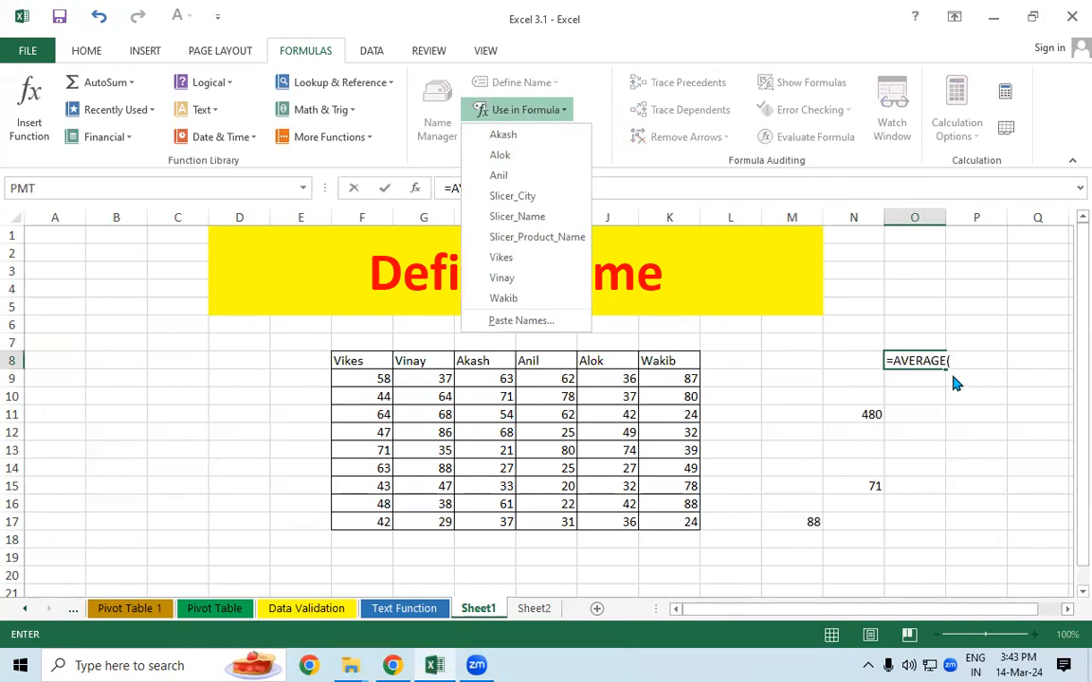
{"action": "left_click", "coordinate": [503, 297]}
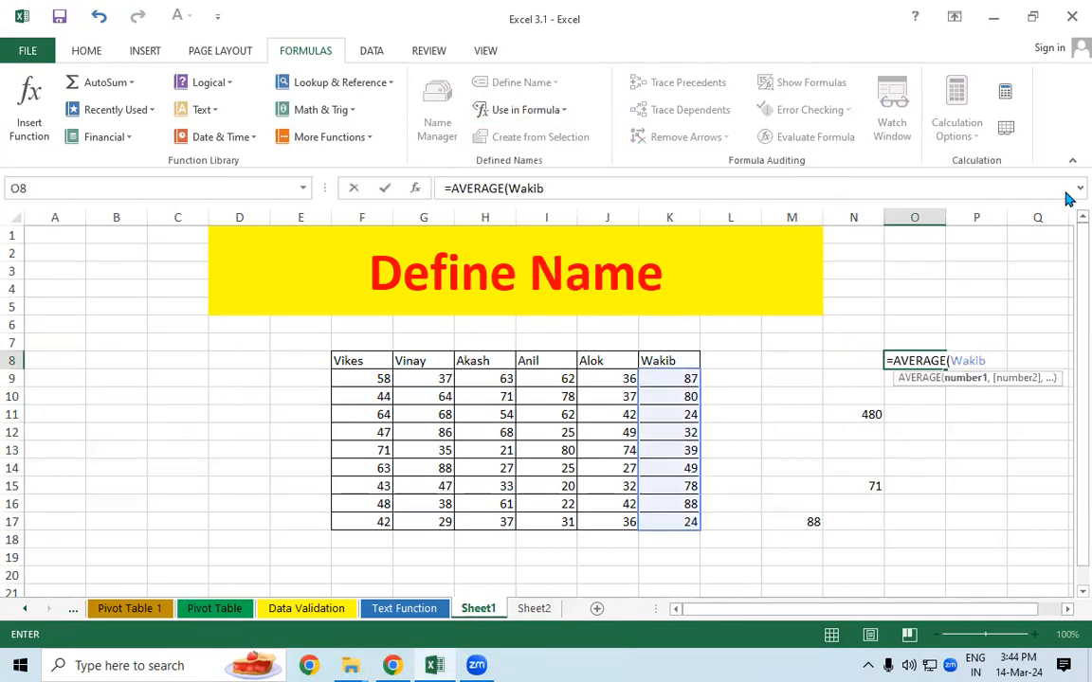
{"action": "type", "text": ")"}
{"action": "key", "text": "Return"}
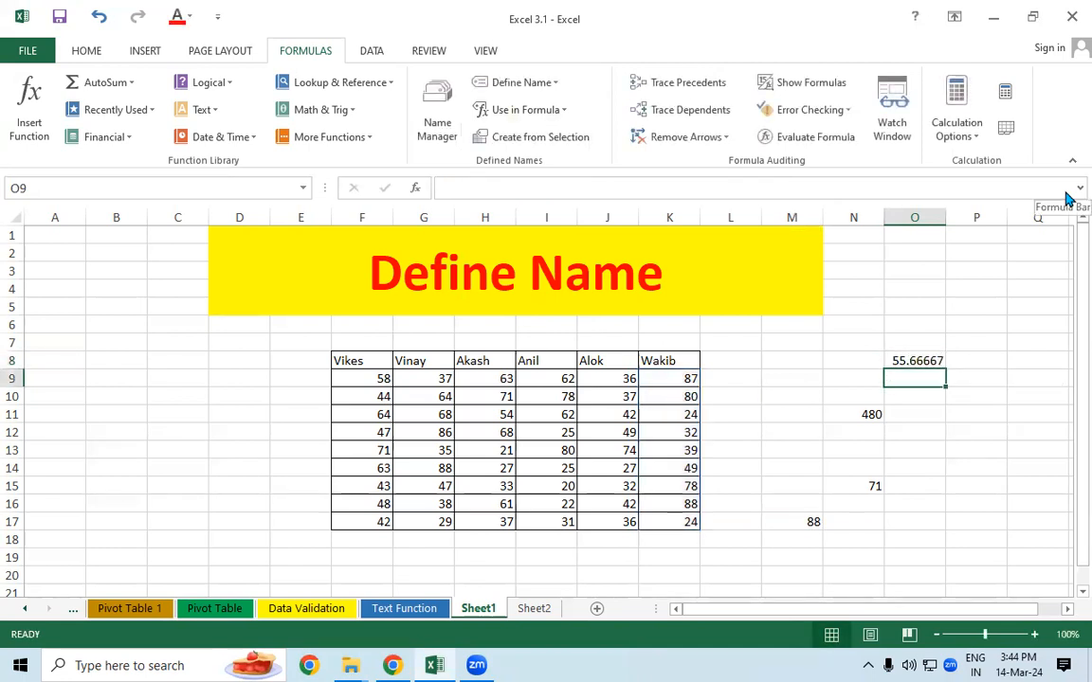
{"action": "left_click", "coordinate": [896, 358]}
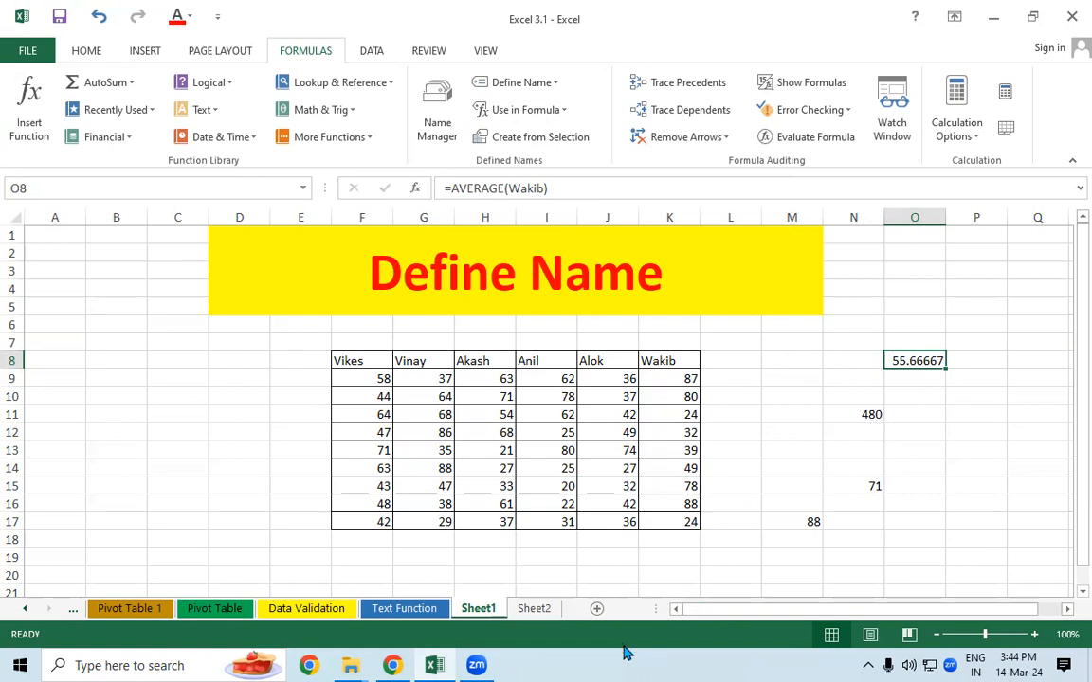
Step: On Sheet2, enter a SUM formula in cell I7 that uses the defined name for Sheet1's range H9:H17
{"action": "left_click", "coordinate": [545, 610]}
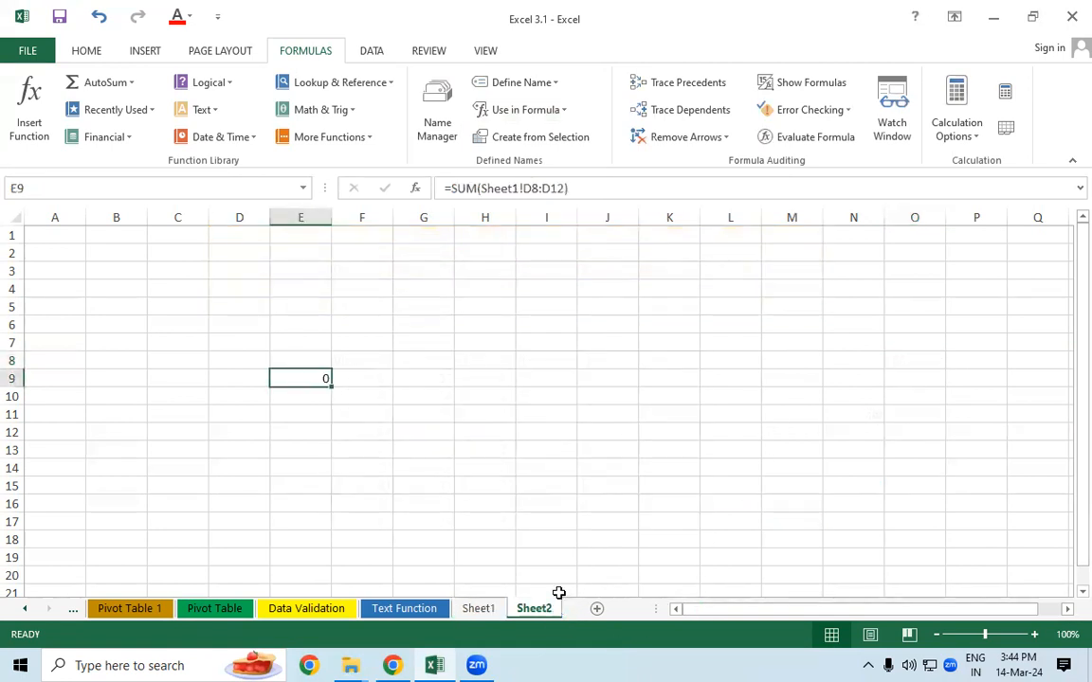
{"action": "left_click", "coordinate": [526, 350]}
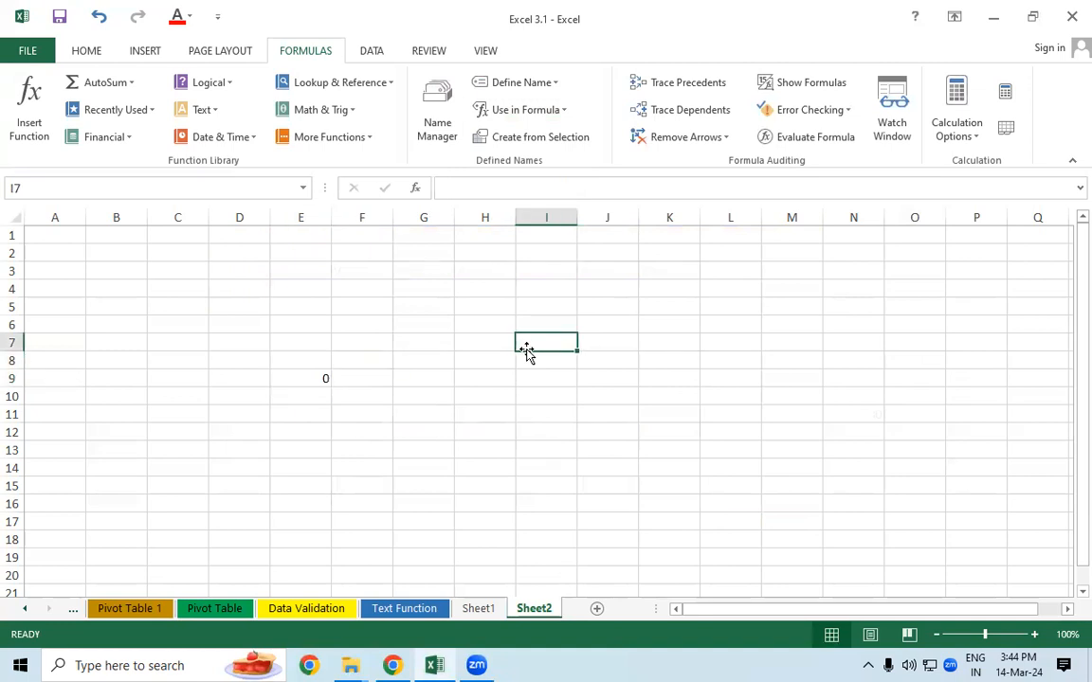
{"action": "type", "text": "=SUM("}
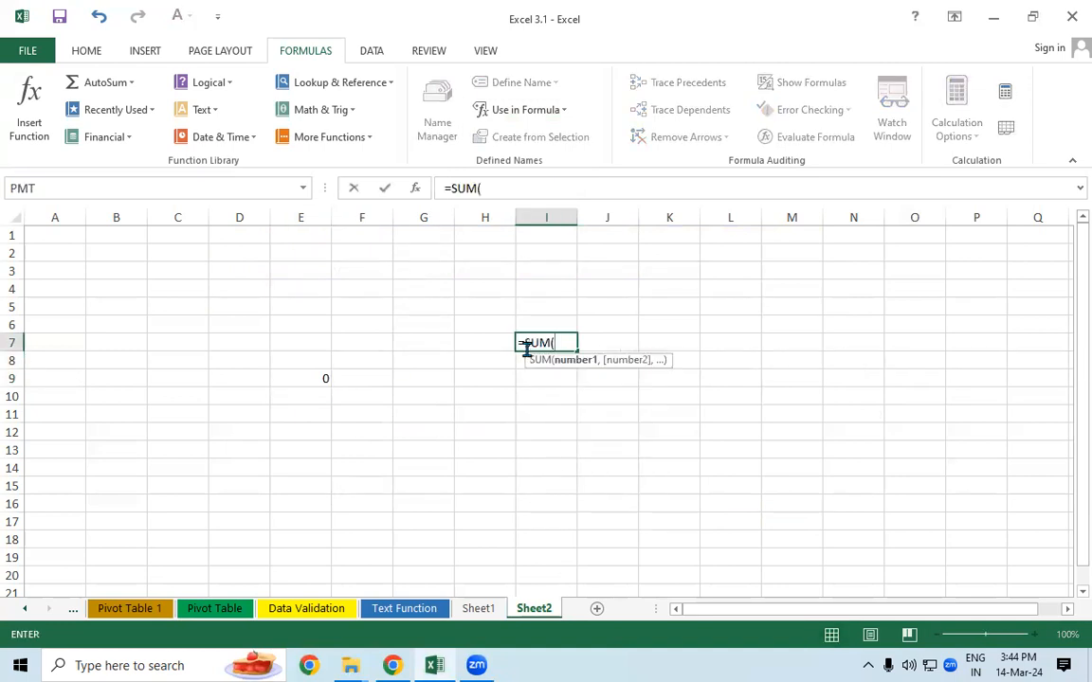
{"action": "left_click", "coordinate": [537, 112]}
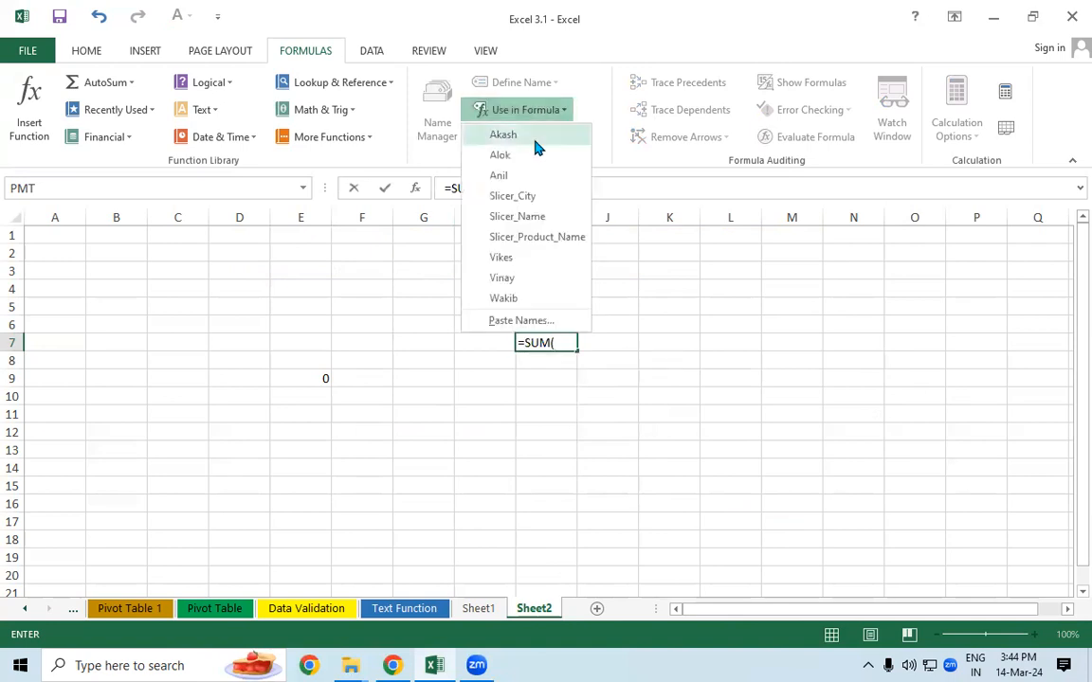
{"action": "left_click", "coordinate": [535, 139]}
{"action": "type", "text": ")"}
{"action": "key", "text": "Return"}
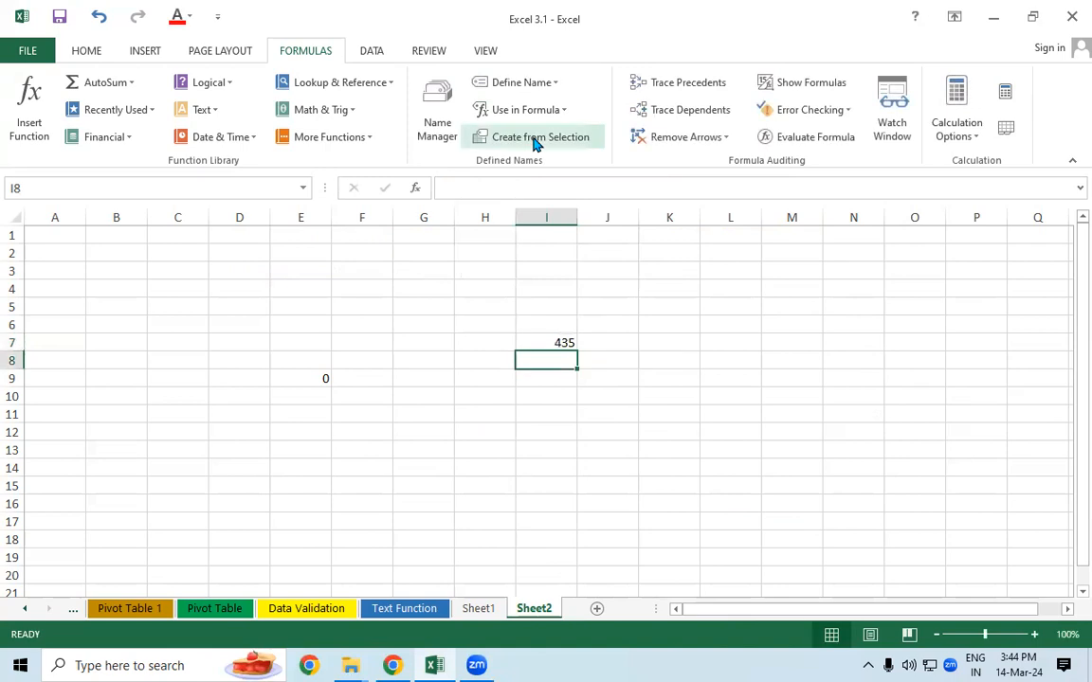
{"action": "left_click", "coordinate": [557, 341]}
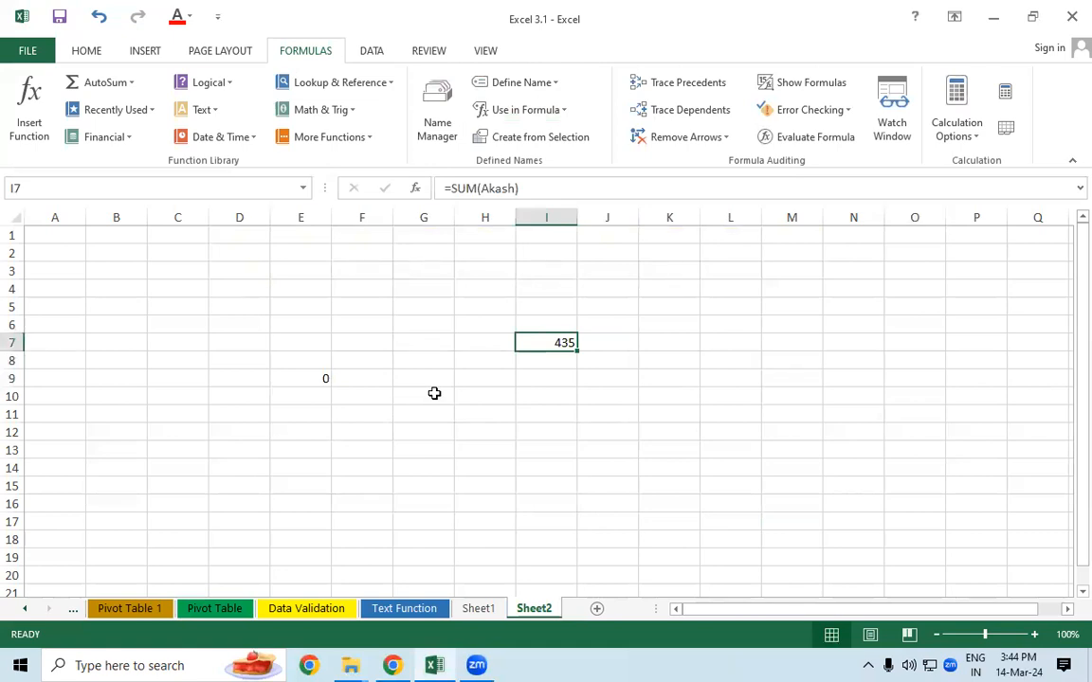
Step: Return to Sheet1 and look through the list of defined names available for use in formulas
{"action": "left_click", "coordinate": [477, 608]}
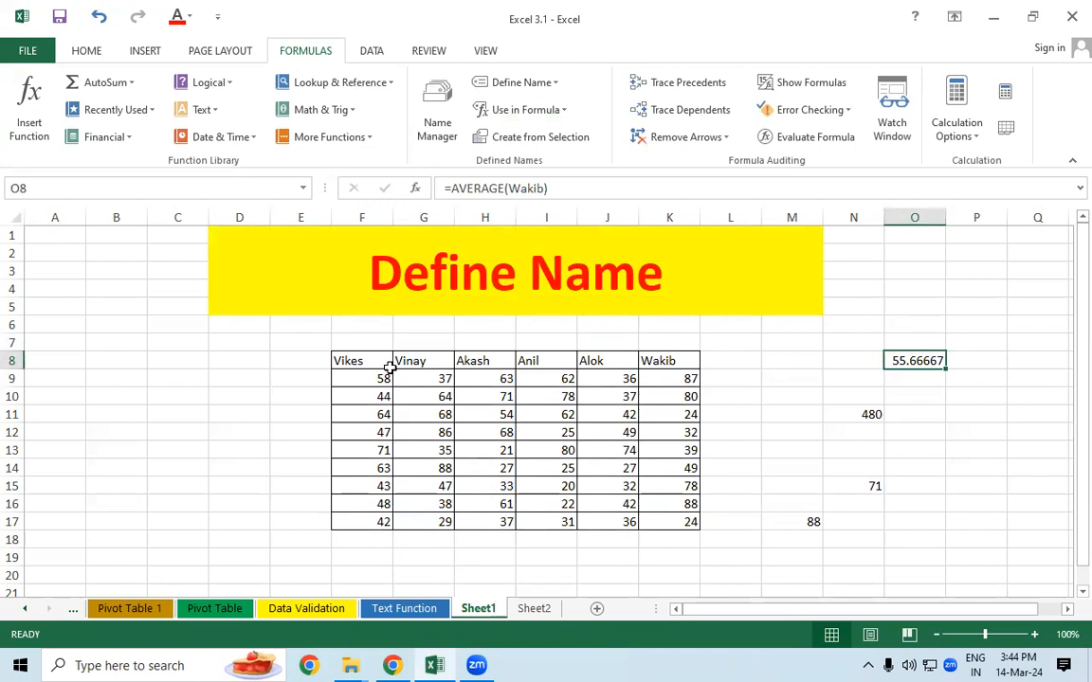
{"action": "left_click_drag", "start_coordinate": [380, 380], "coordinate": [369, 450]}
{"action": "left_click_drag", "start_coordinate": [366, 361], "coordinate": [695, 520]}
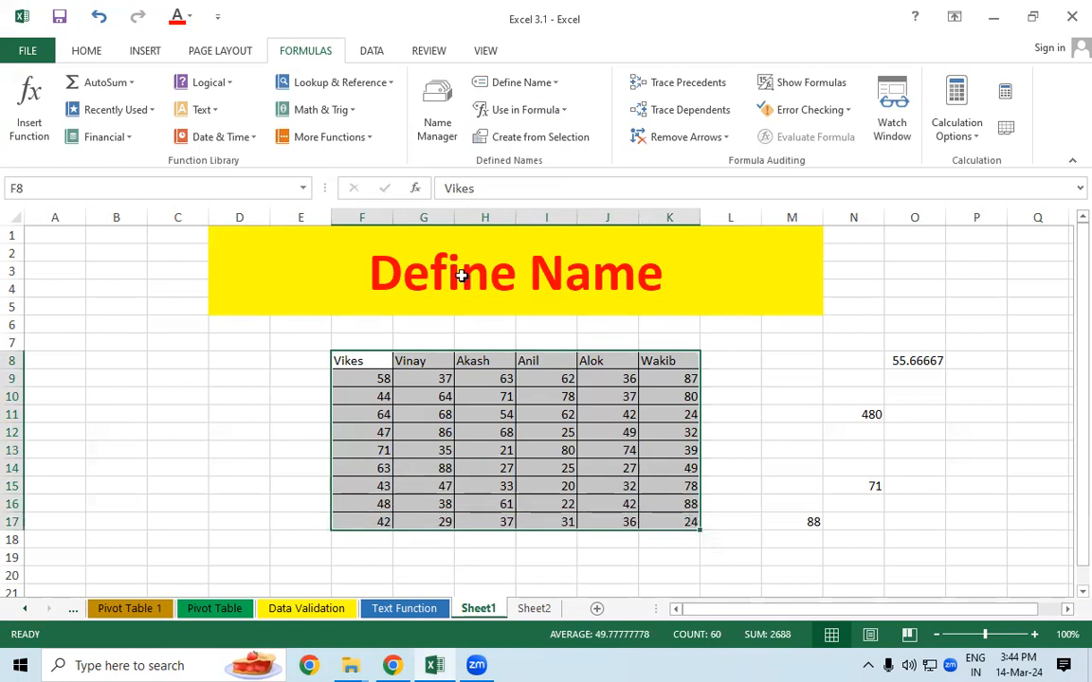
{"action": "left_click", "coordinate": [461, 275]}
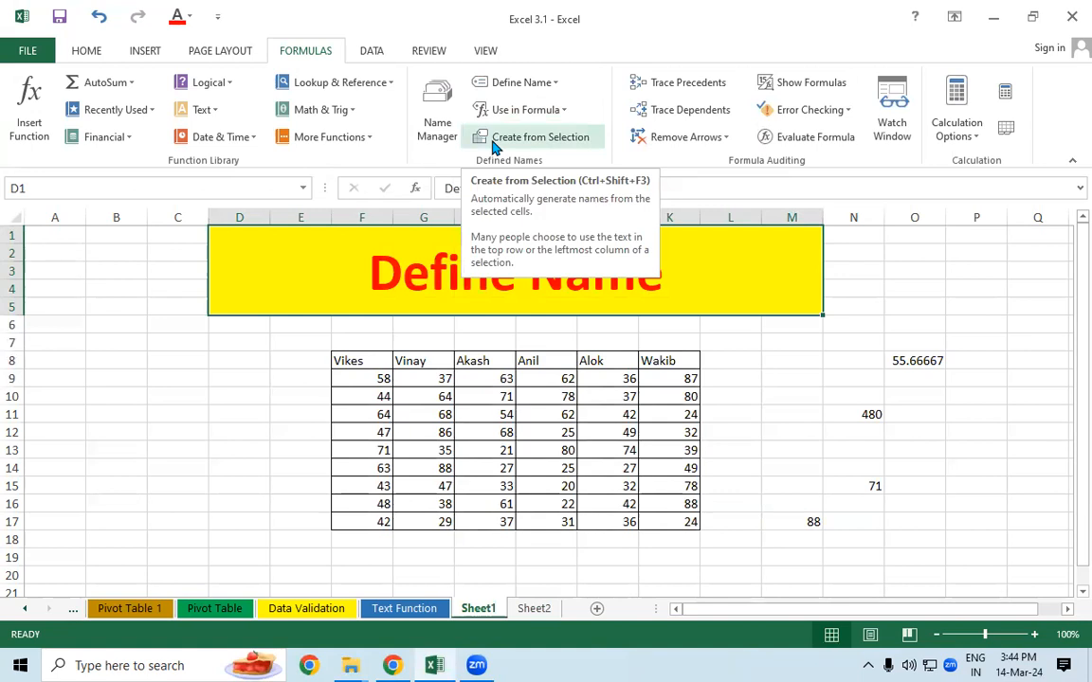
{"action": "left_click", "coordinate": [532, 113]}
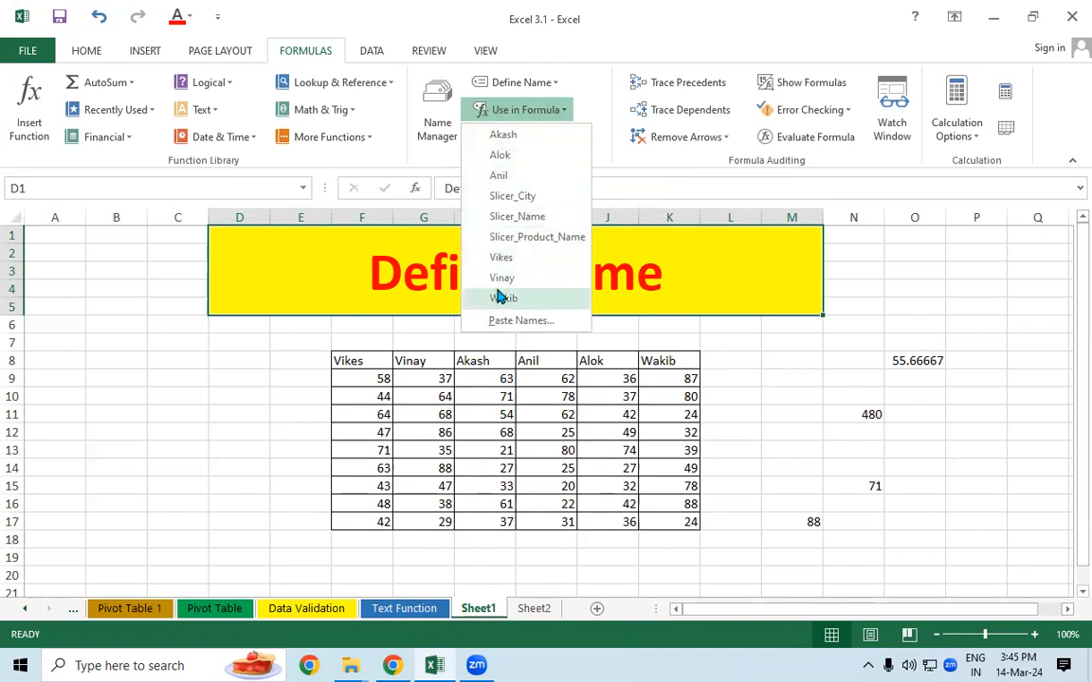
{"action": "left_click", "coordinate": [626, 418]}
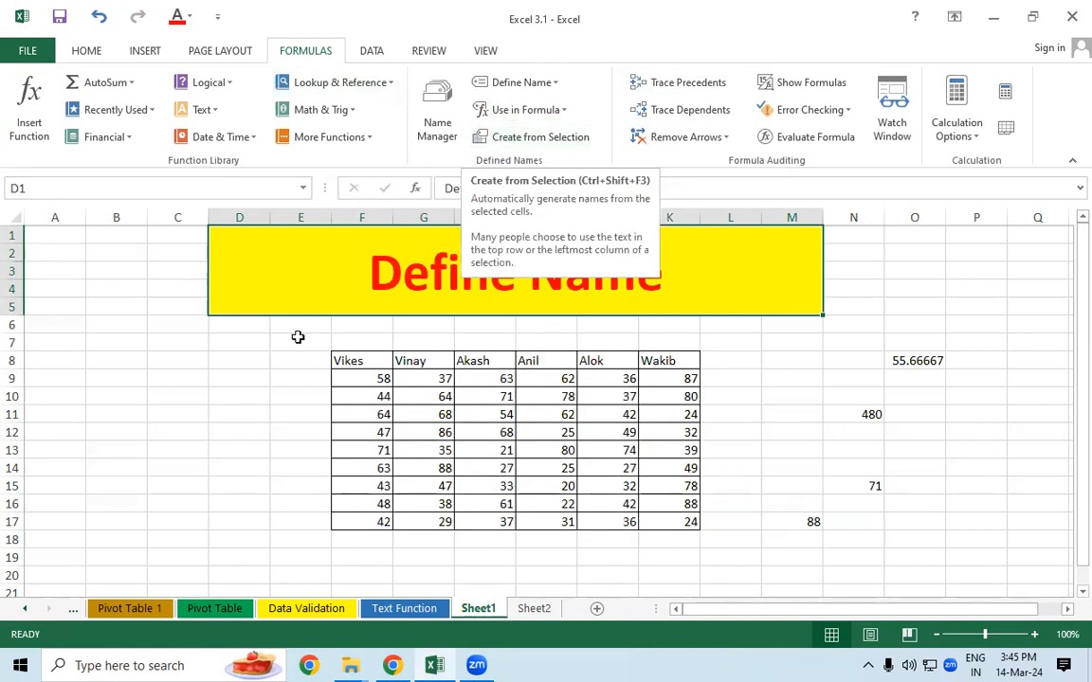
Step: Enter a MAX formula in cell C10 that uses the defined name for range F9:F17
{"action": "left_click", "coordinate": [152, 396]}
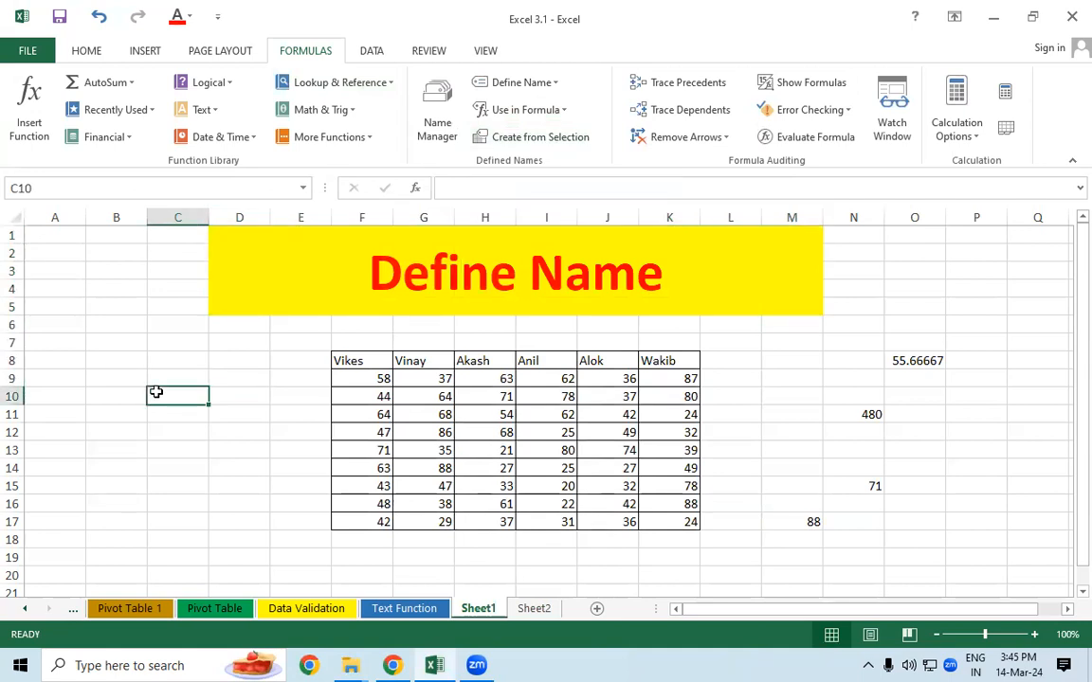
{"action": "type", "text": "=max"}
{"action": "key", "text": "Tab"}
{"action": "type", "text": "Vikes"}
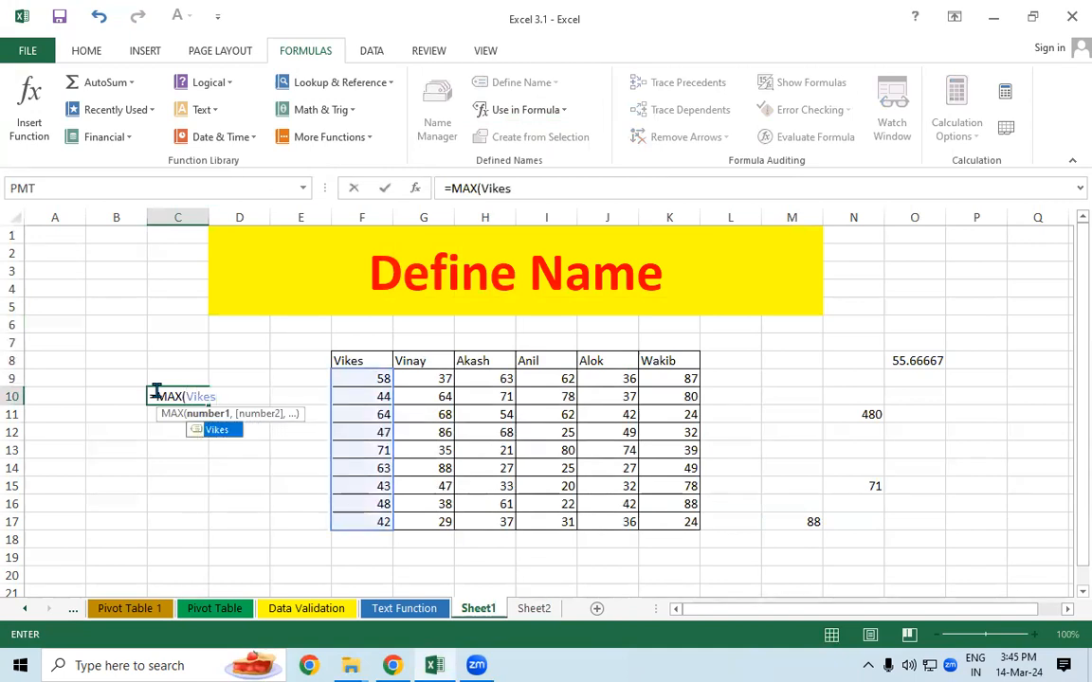
{"action": "key", "text": "Return"}
{"action": "left_click", "coordinate": [157, 391]}
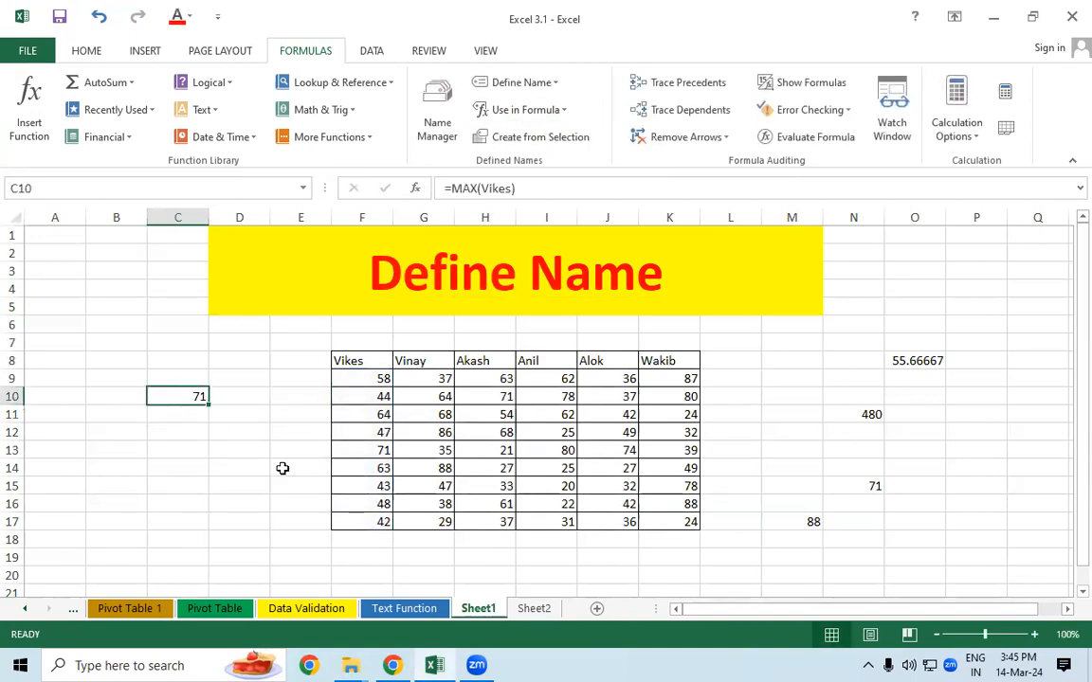
Step: Enter a MIN formula in cell C17 that uses the defined name for range F9:F17
{"action": "left_click", "coordinate": [188, 524]}
{"action": "type", "text": "="}
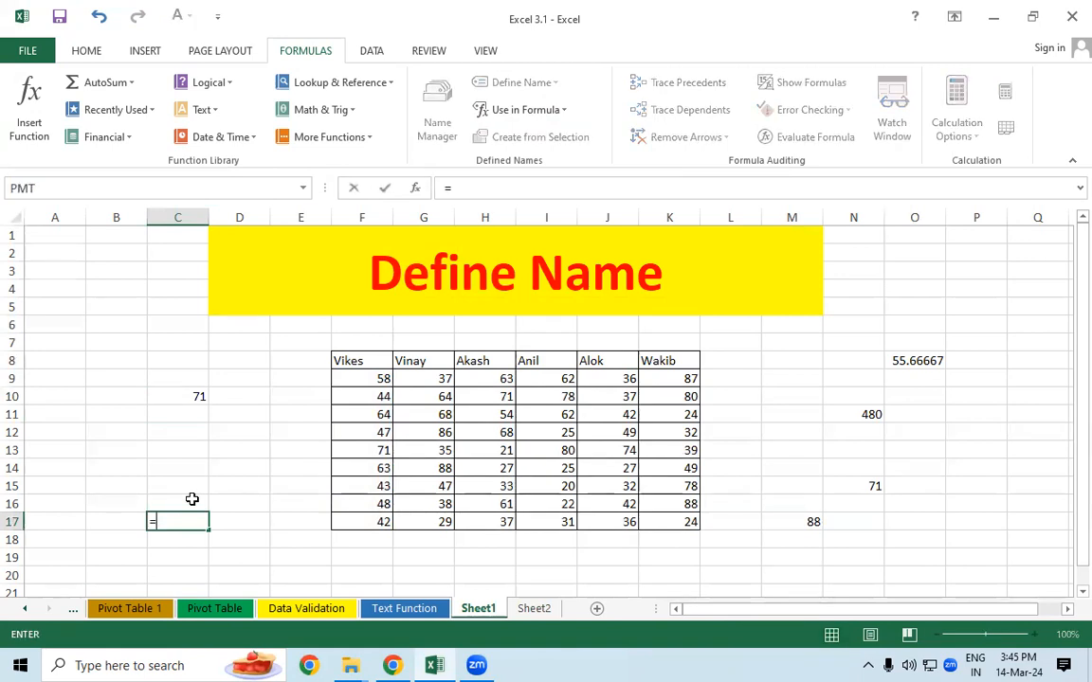
{"action": "type", "text": "min"}
{"action": "key", "text": "Tab"}
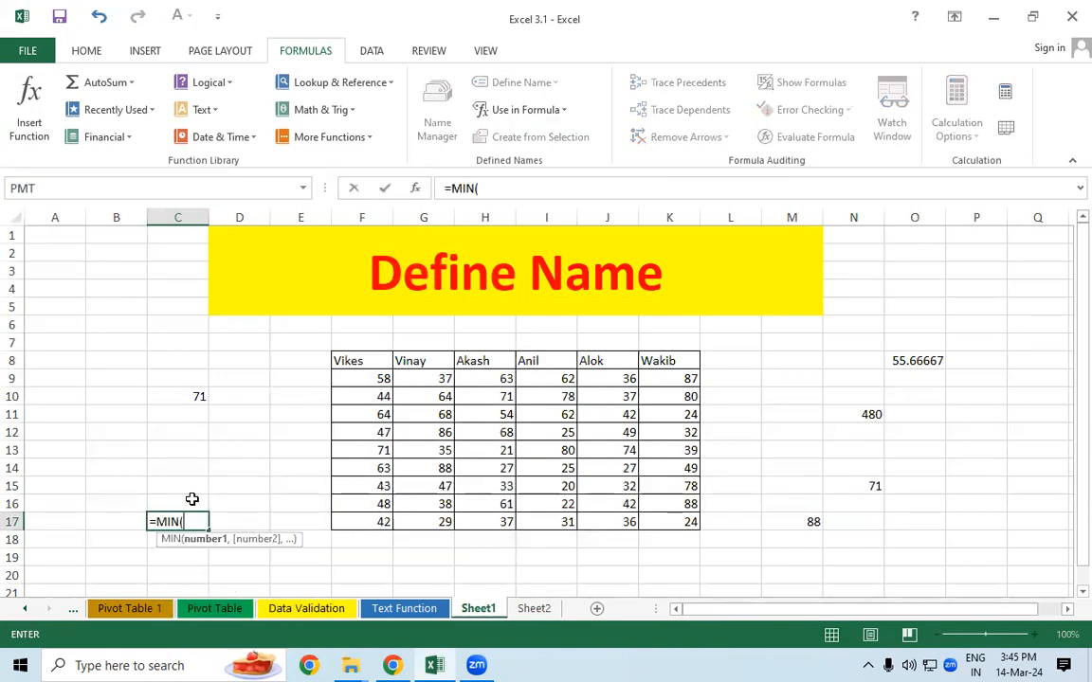
{"action": "type", "text": "vik"}
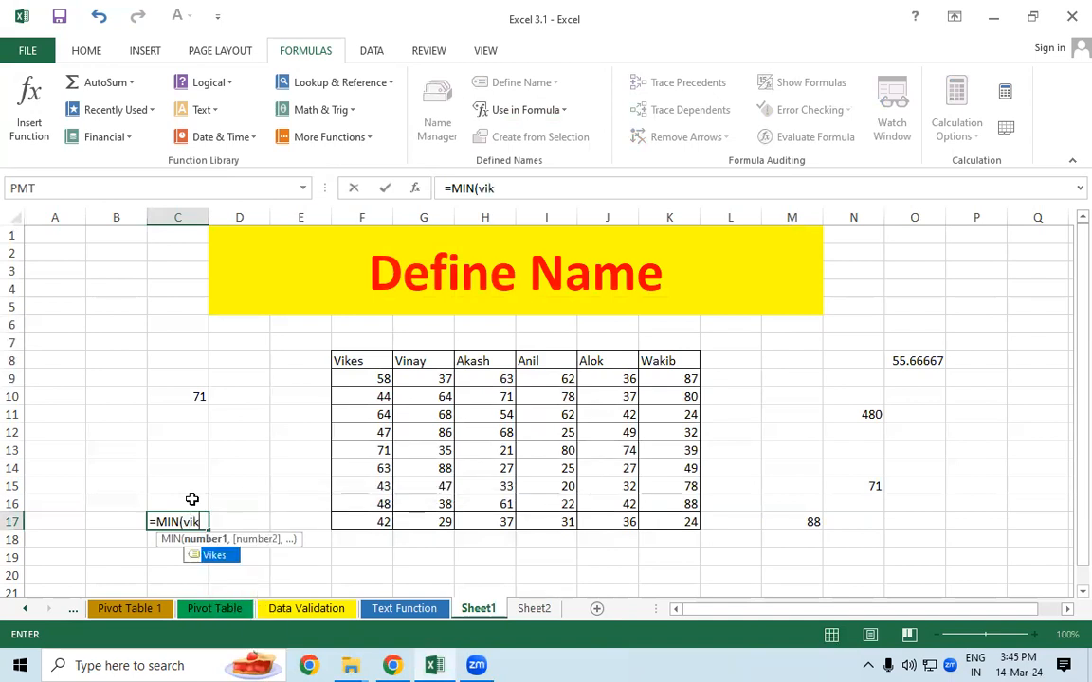
{"action": "key", "text": "Tab"}
{"action": "key", "text": "Return"}
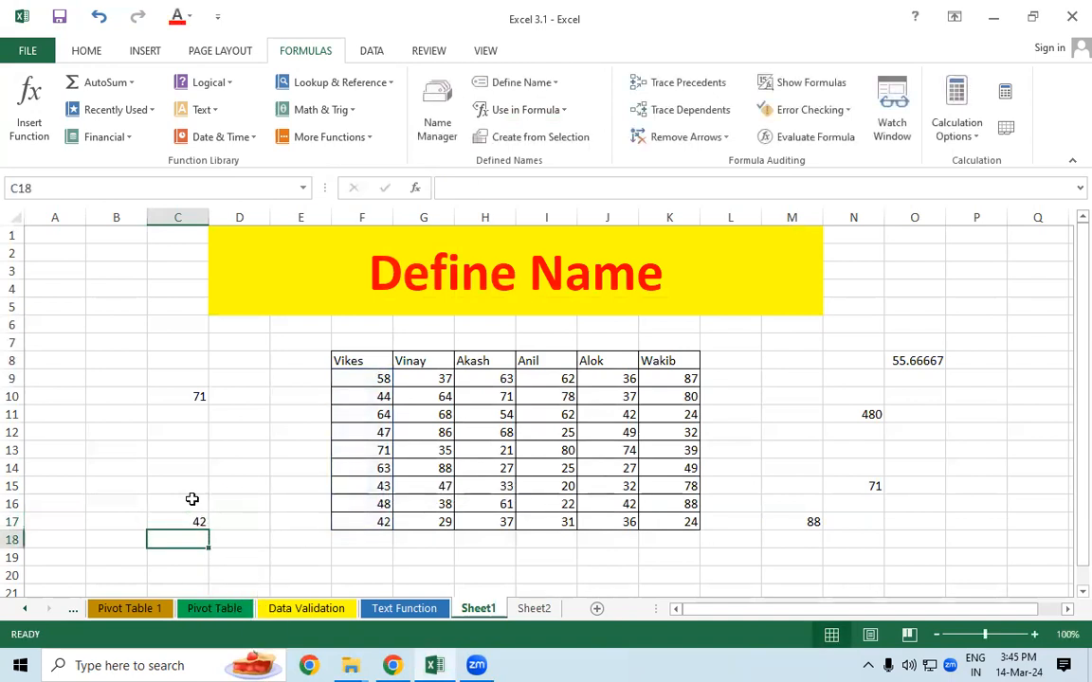
Step: Enter a SUM formula in cell E20 that uses the defined name for range H9:H17
{"action": "left_click", "coordinate": [287, 569]}
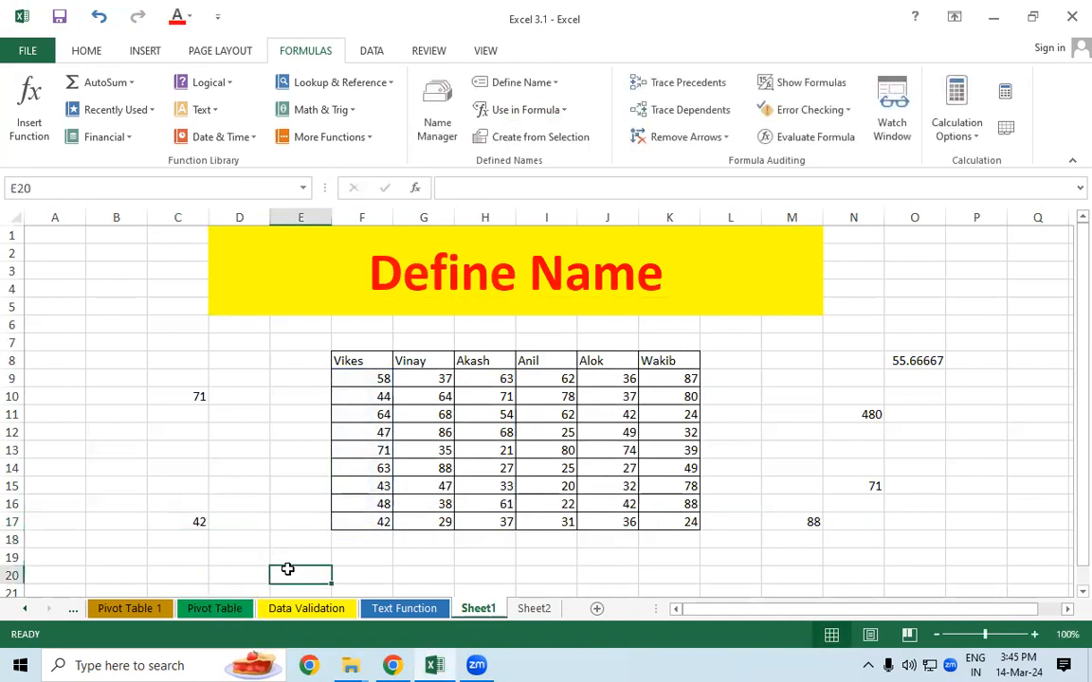
{"action": "type", "text": "=sum"}
{"action": "key", "text": "Tab"}
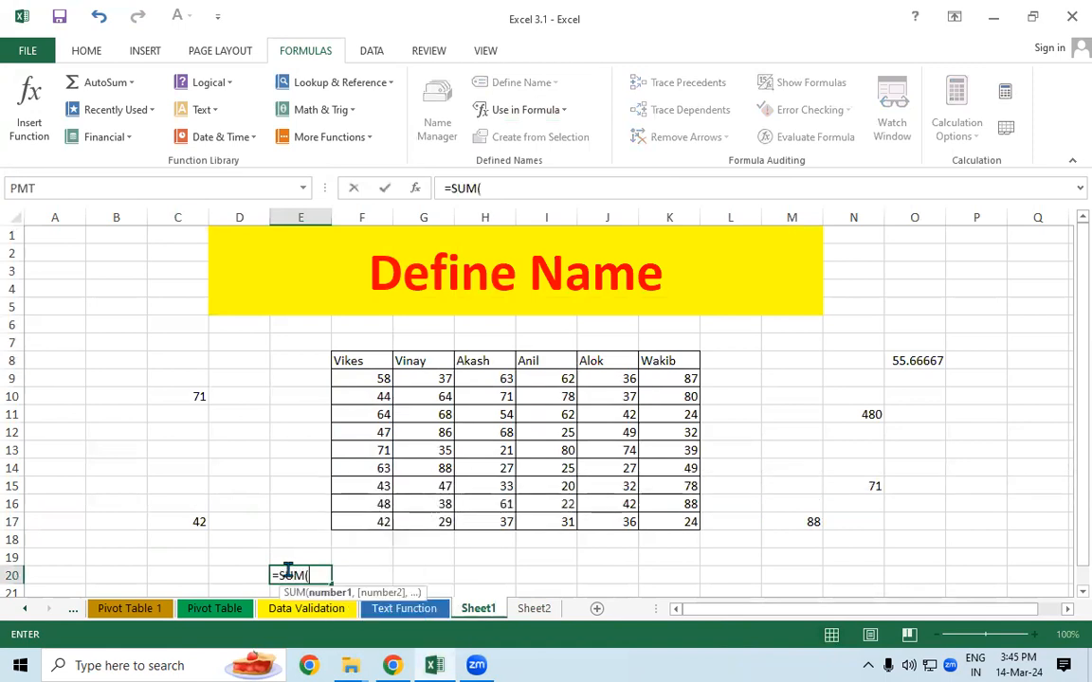
{"action": "type", "text": "a"}
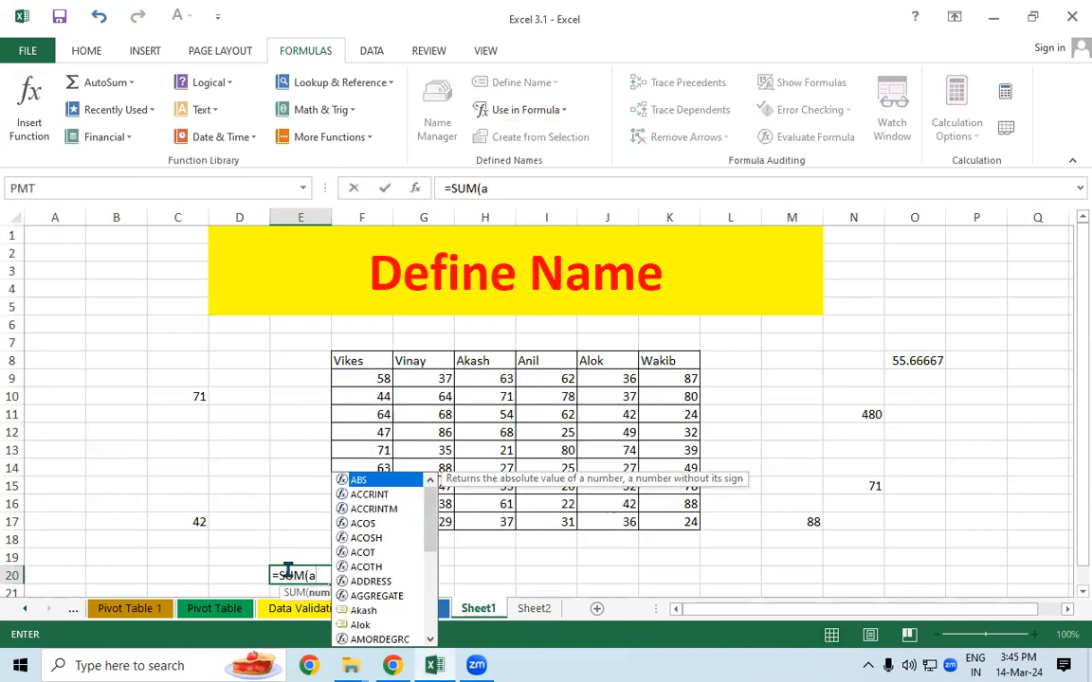
{"action": "type", "text": "ka"}
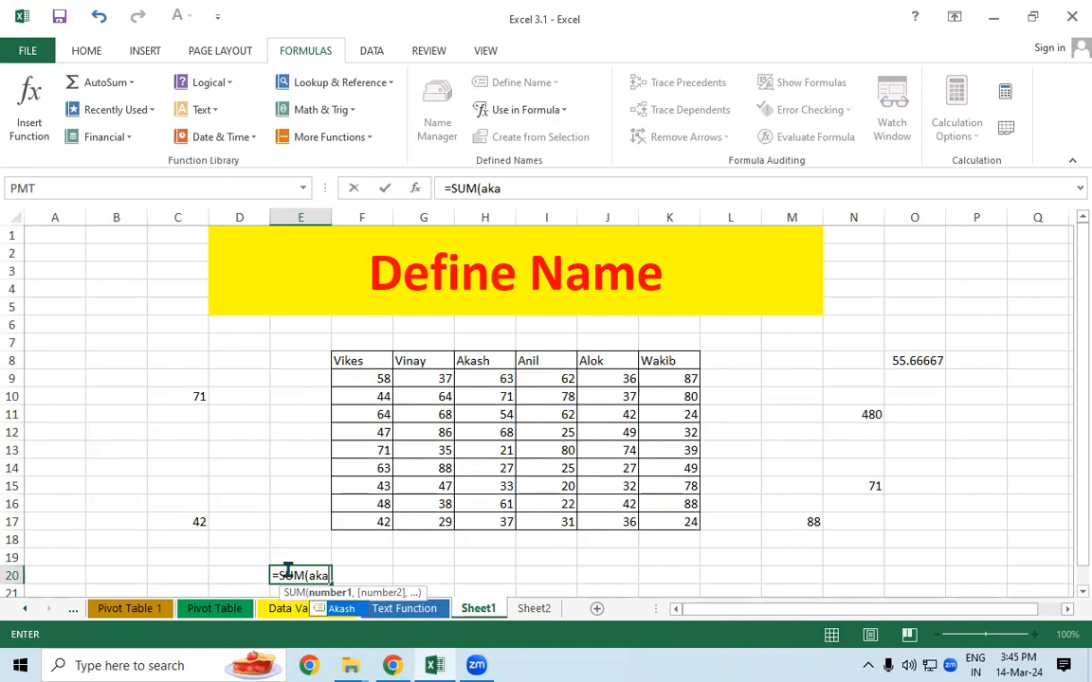
{"action": "key", "text": "Tab"}
{"action": "key", "text": "Return"}
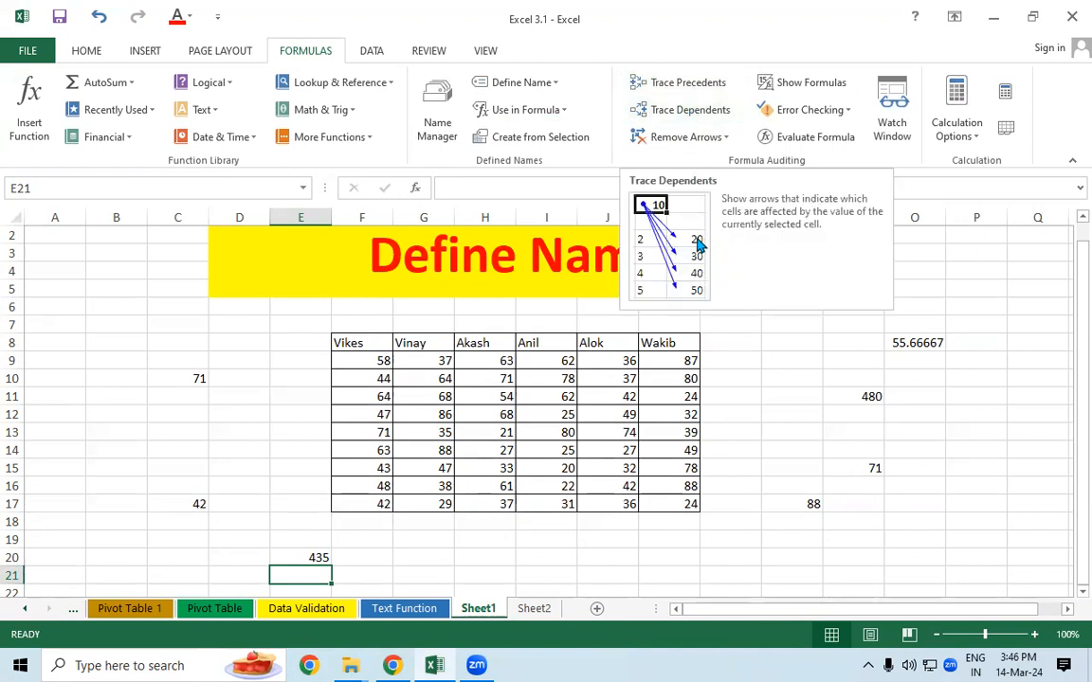
Step: Try tracing the dependents of the MAX formula in cell C10, and trace its precedents instead
{"action": "left_click", "coordinate": [724, 360]}
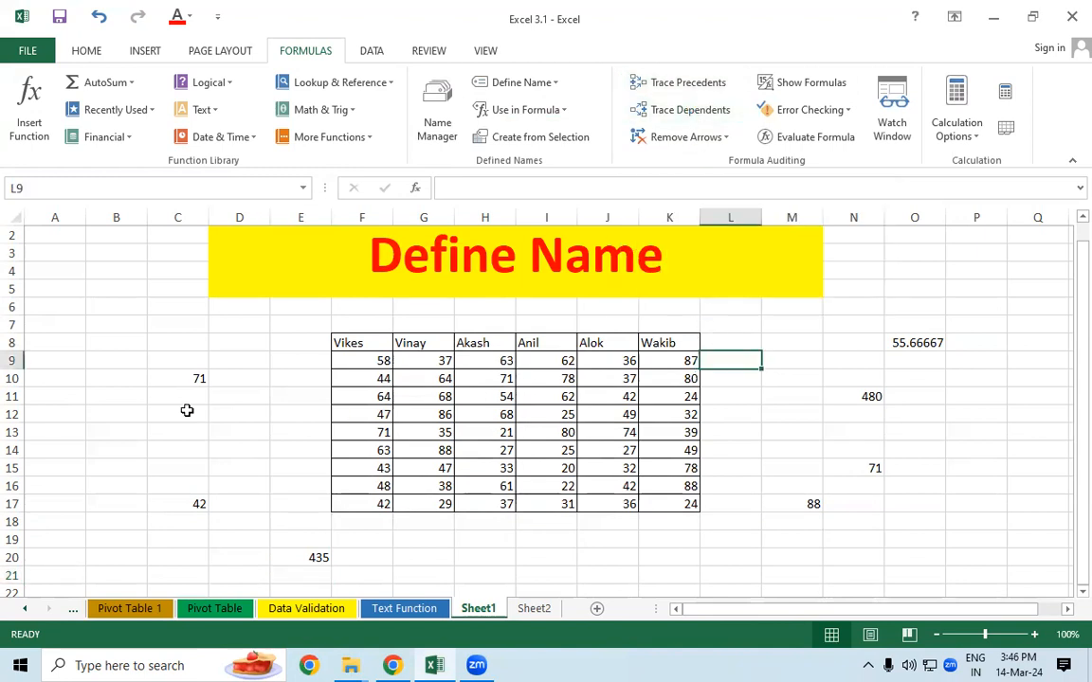
{"action": "left_click", "coordinate": [164, 382]}
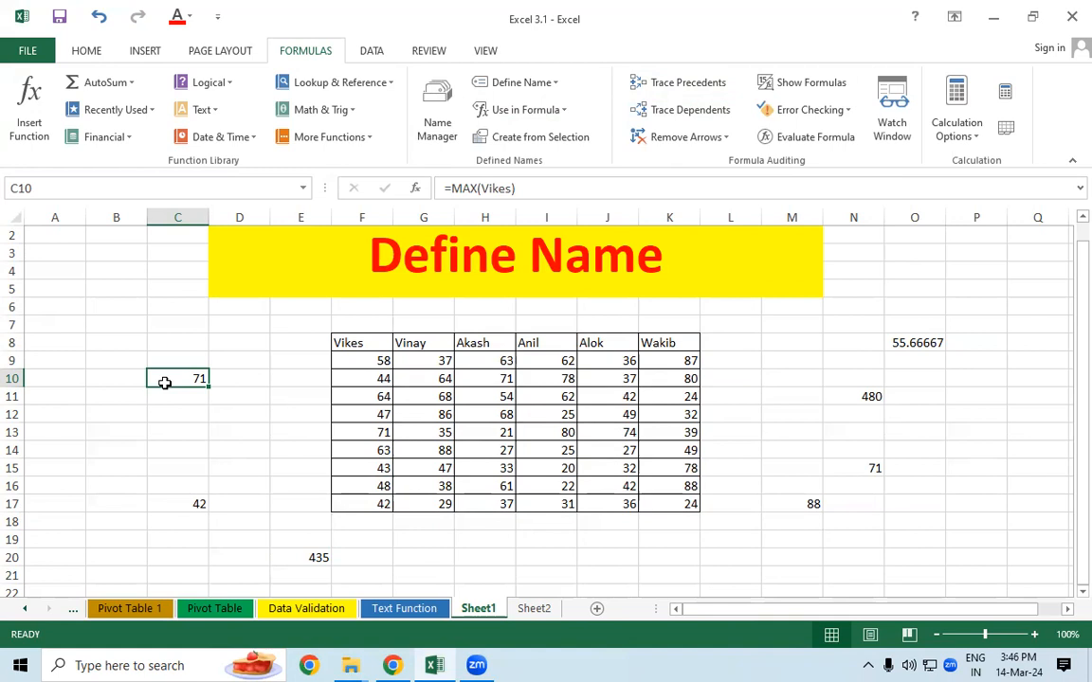
{"action": "left_click", "coordinate": [713, 124]}
{"action": "left_click", "coordinate": [745, 307]}
{"action": "left_click", "coordinate": [692, 86]}
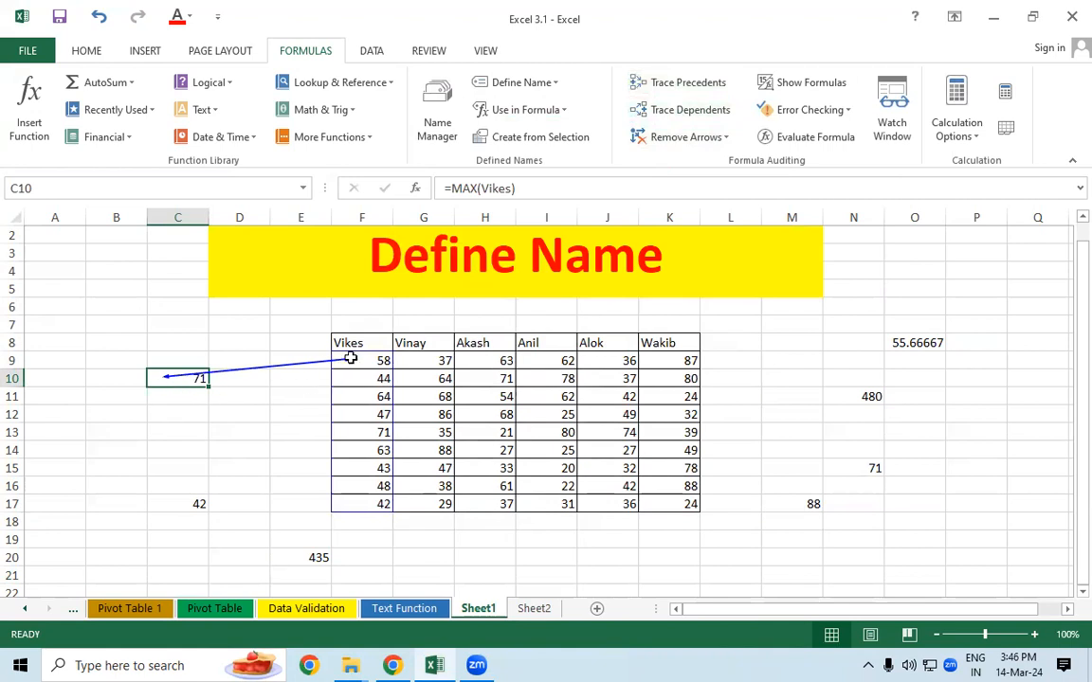
{"action": "left_click_drag", "start_coordinate": [357, 364], "coordinate": [356, 507]}
{"action": "left_click", "coordinate": [298, 414]}
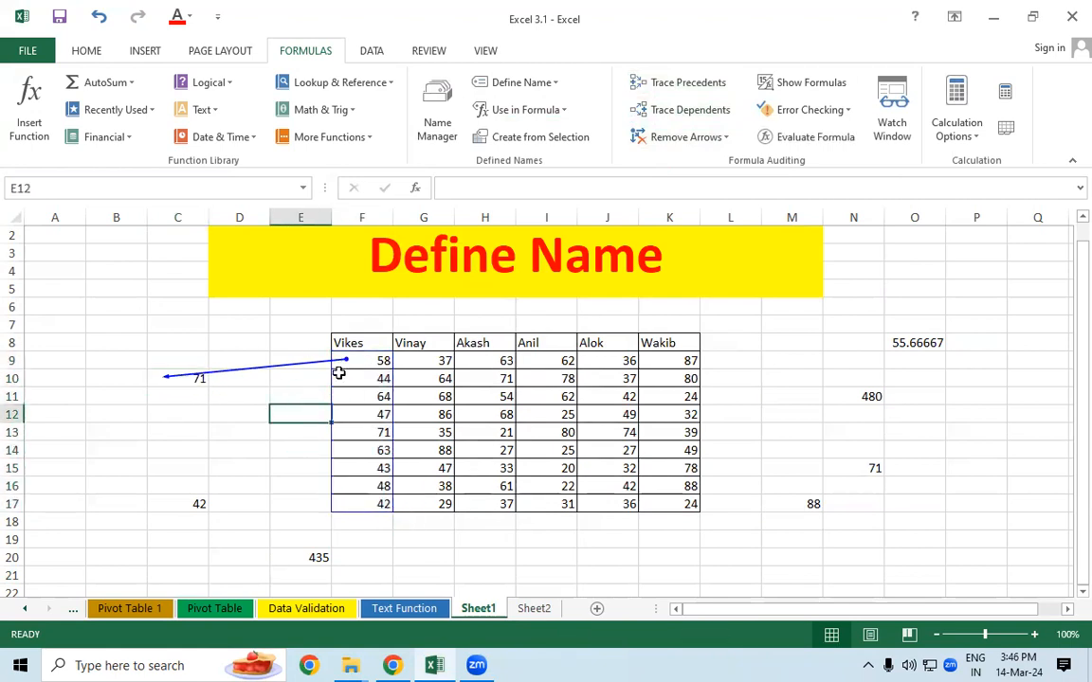
Step: Trace the precedents of the SUM formula in cell E20 and the dependents of range K9:K17
{"action": "left_click", "coordinate": [294, 555]}
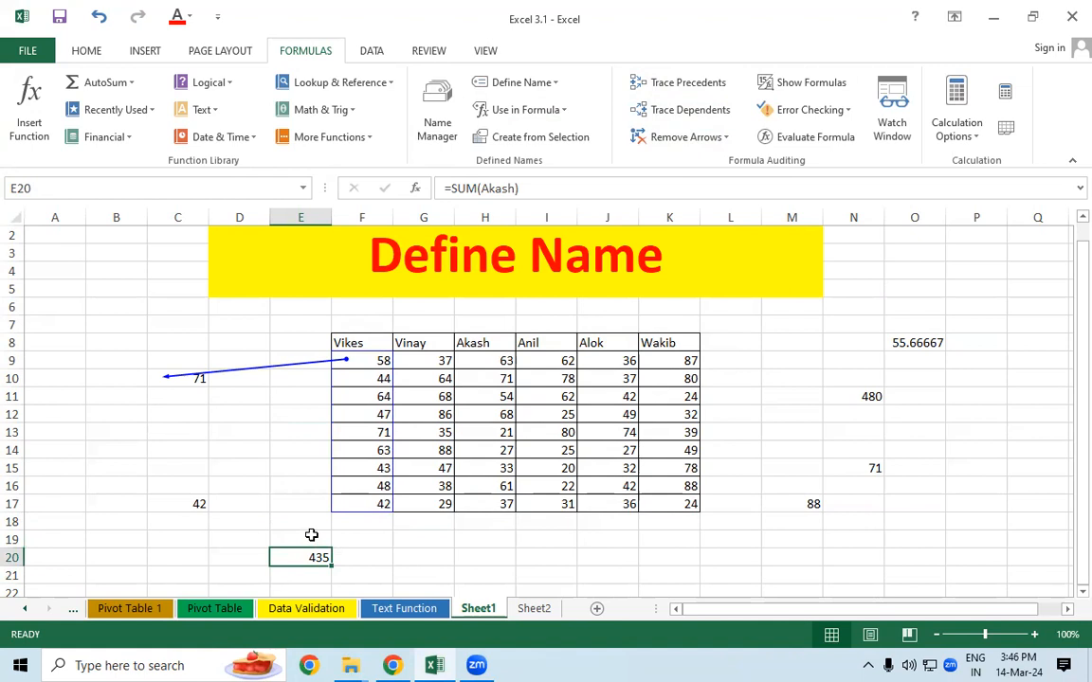
{"action": "left_click", "coordinate": [672, 92]}
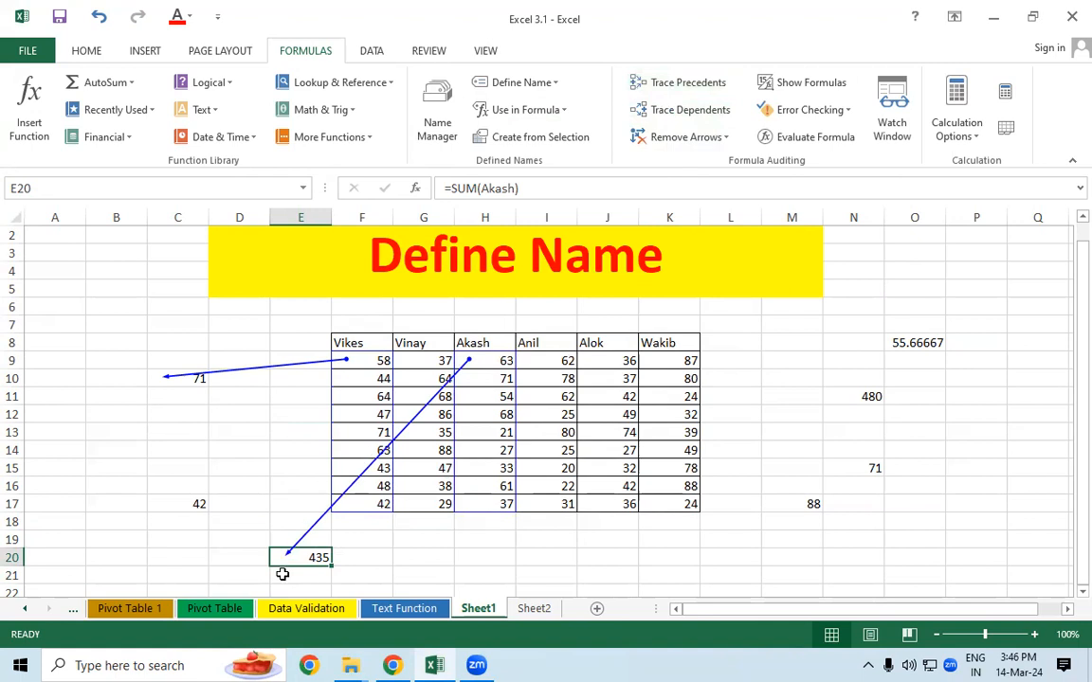
{"action": "left_click", "coordinate": [663, 365]}
{"action": "left_click_drag", "start_coordinate": [664, 366], "coordinate": [650, 501]}
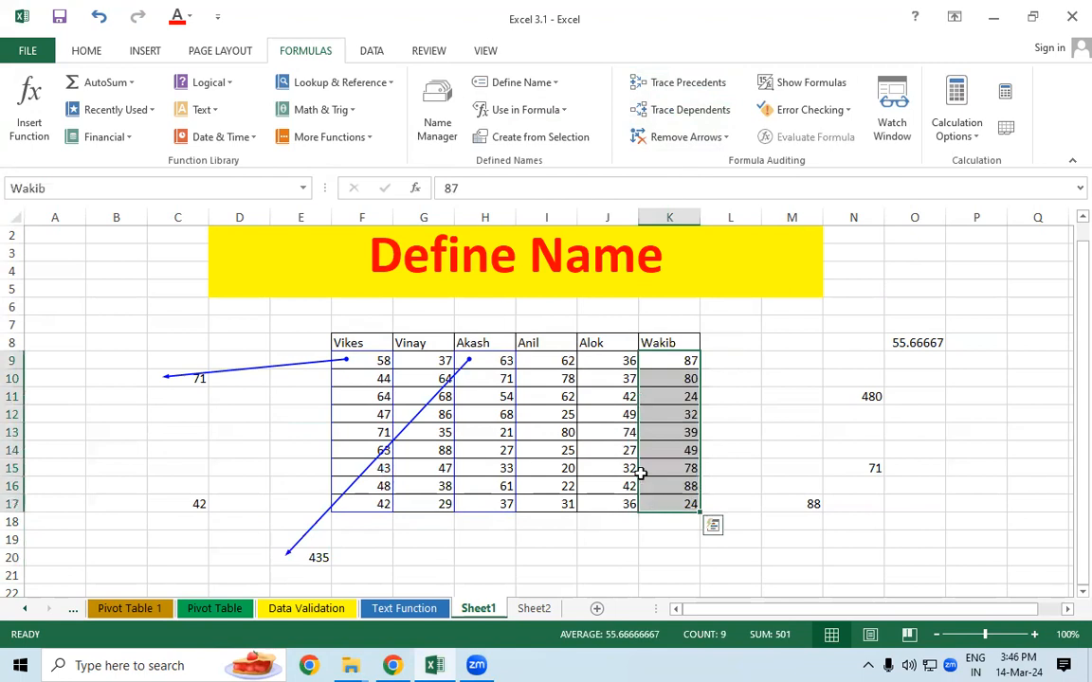
{"action": "left_click", "coordinate": [679, 118]}
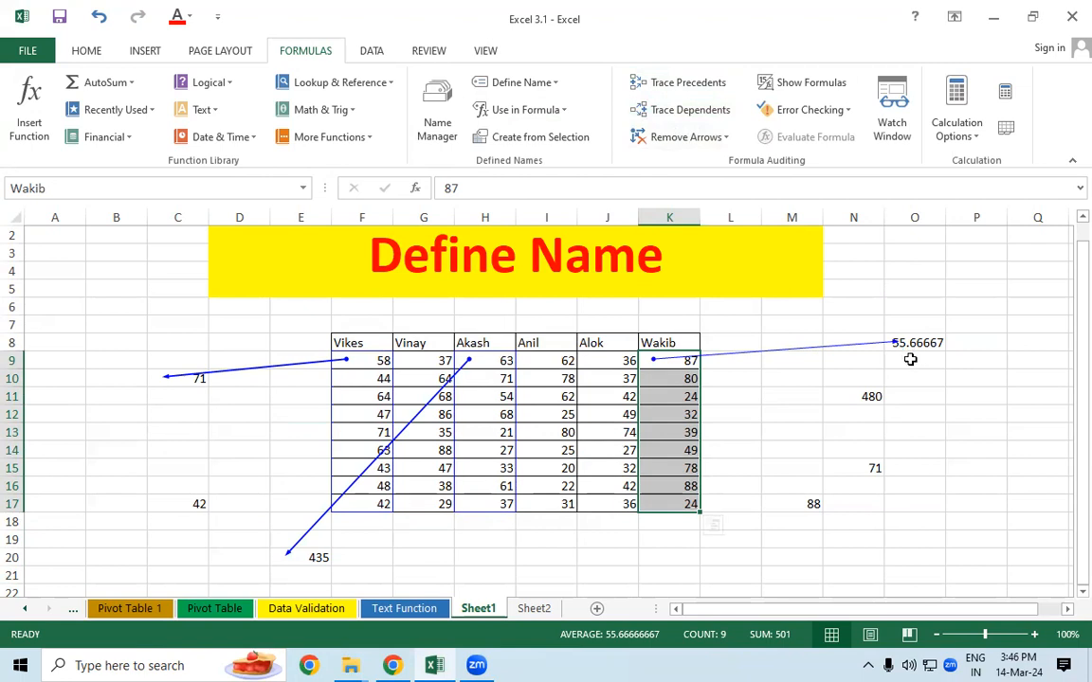
Step: Remove all tracer arrows from Sheet1 and trace the dependents of range F9:F17
{"action": "left_click", "coordinate": [687, 138]}
{"action": "left_click", "coordinate": [690, 163]}
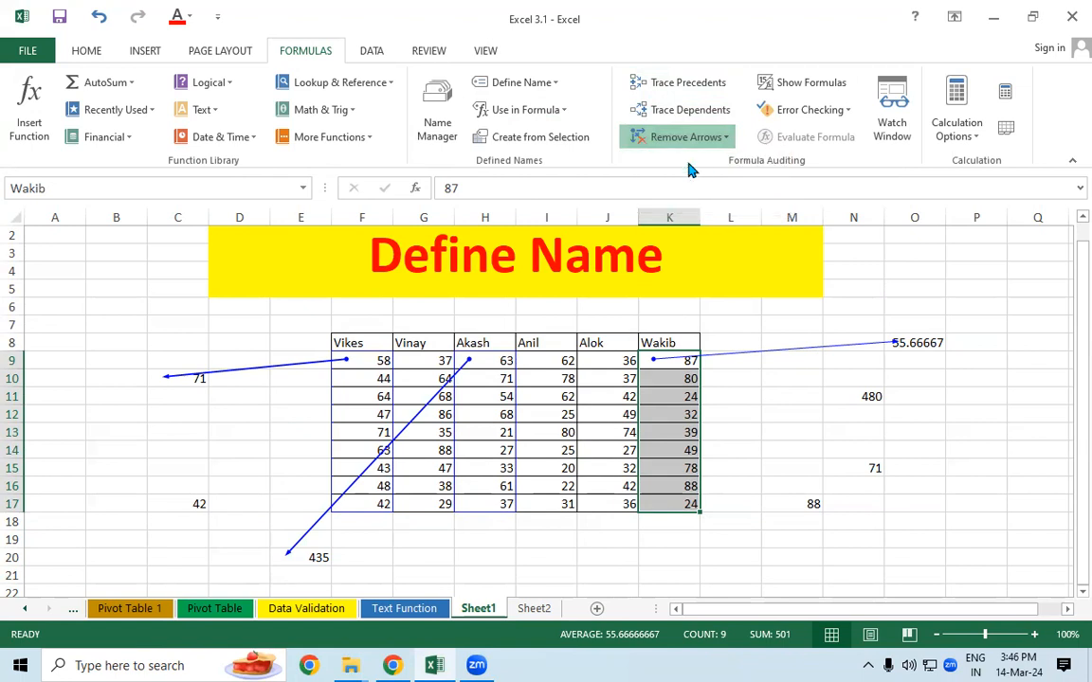
{"action": "mouse_move", "coordinate": [369, 349]}
{"action": "left_mouse_down"}
{"action": "mouse_move", "coordinate": [356, 468]}
{"action": "mouse_move", "coordinate": [339, 505]}
{"action": "left_mouse_up"}
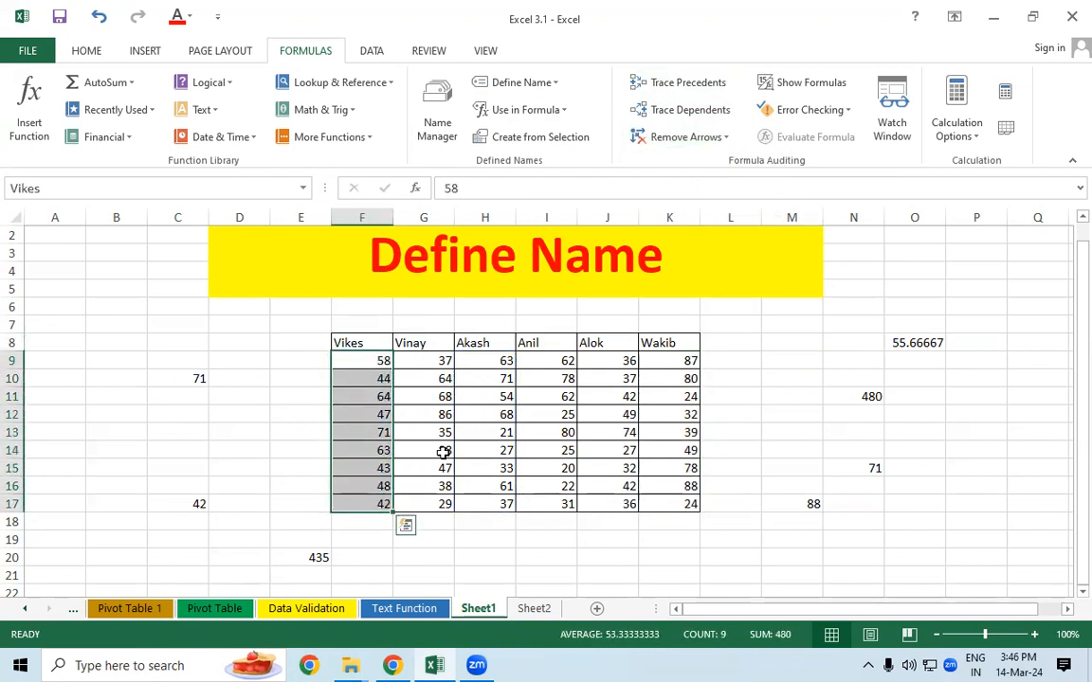
{"action": "left_click", "coordinate": [683, 111]}
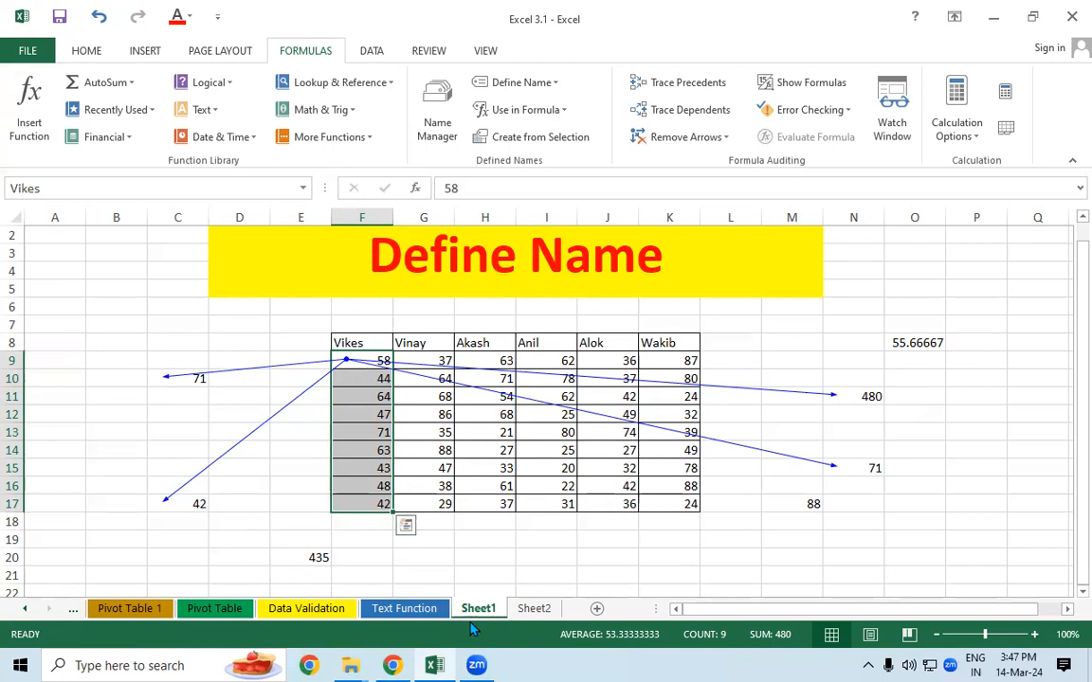
Step: On Sheet2, try tracing the dependents of cell I7, and trace the precedents of its SUM formula
{"action": "left_click", "coordinate": [523, 609]}
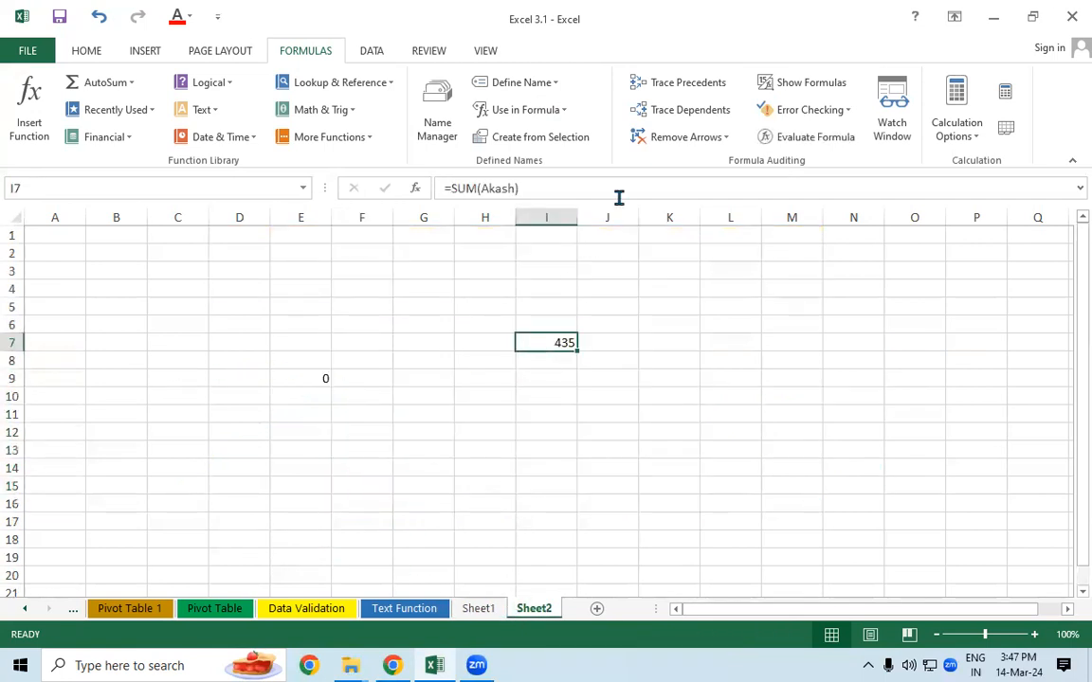
{"action": "left_click", "coordinate": [685, 110]}
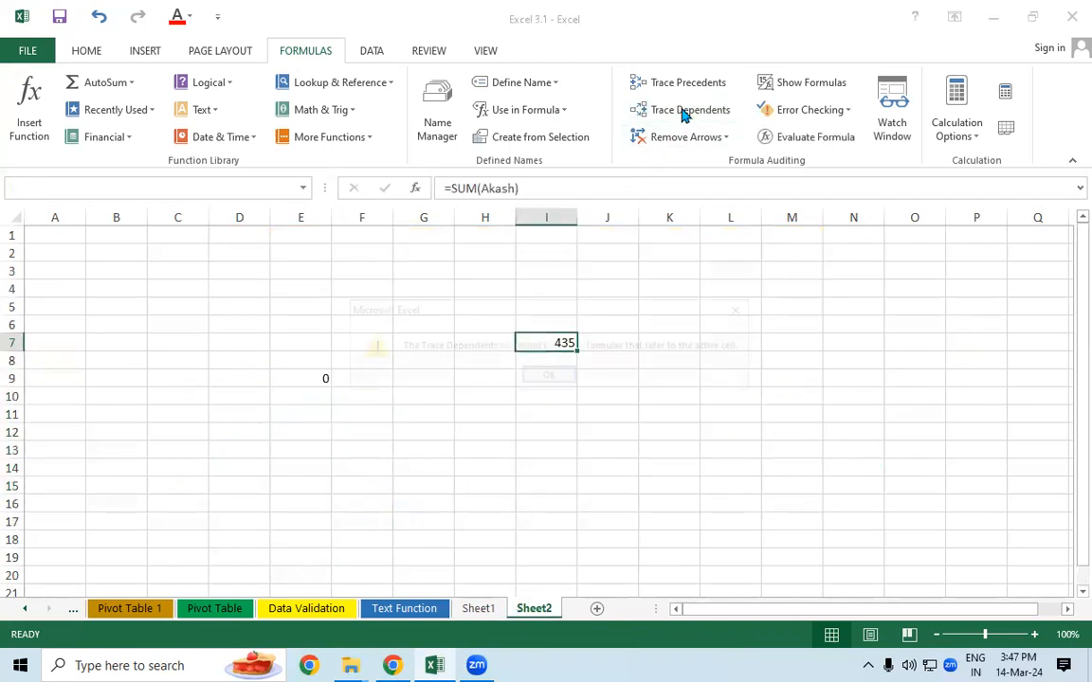
{"action": "left_click", "coordinate": [742, 313]}
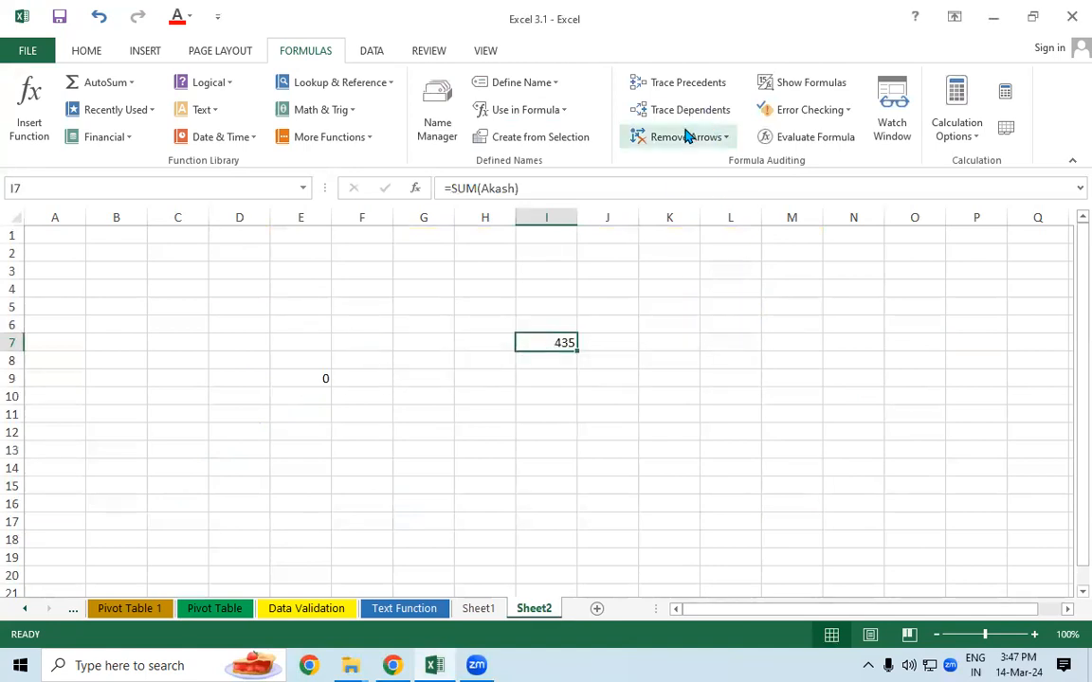
{"action": "left_click", "coordinate": [675, 84]}
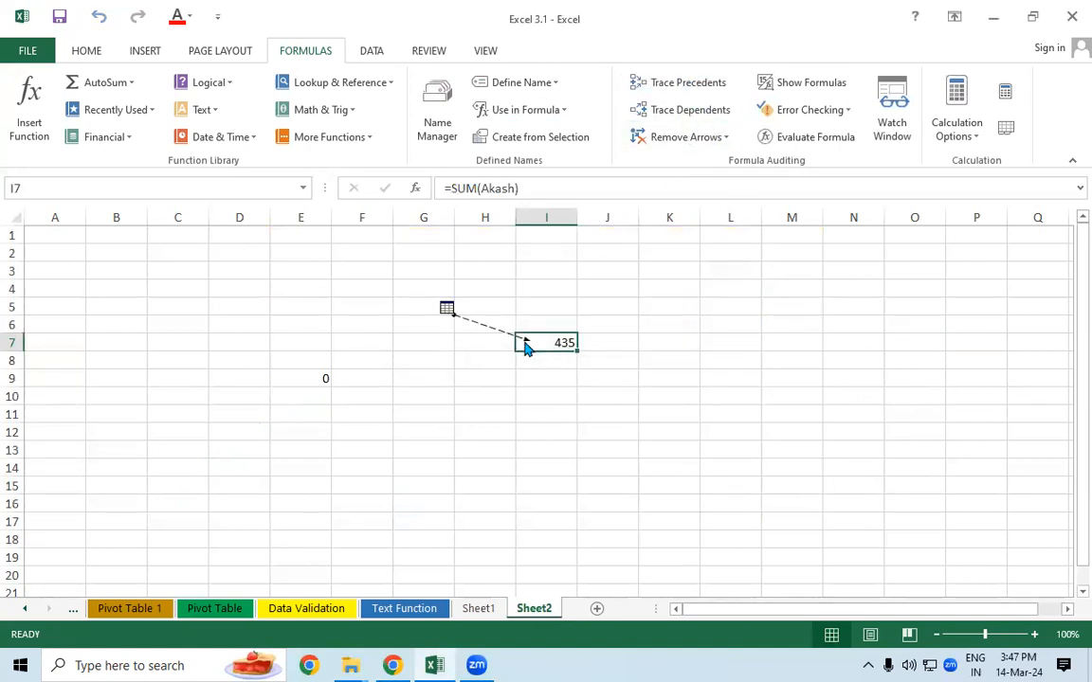
{"action": "left_click", "coordinate": [449, 308]}
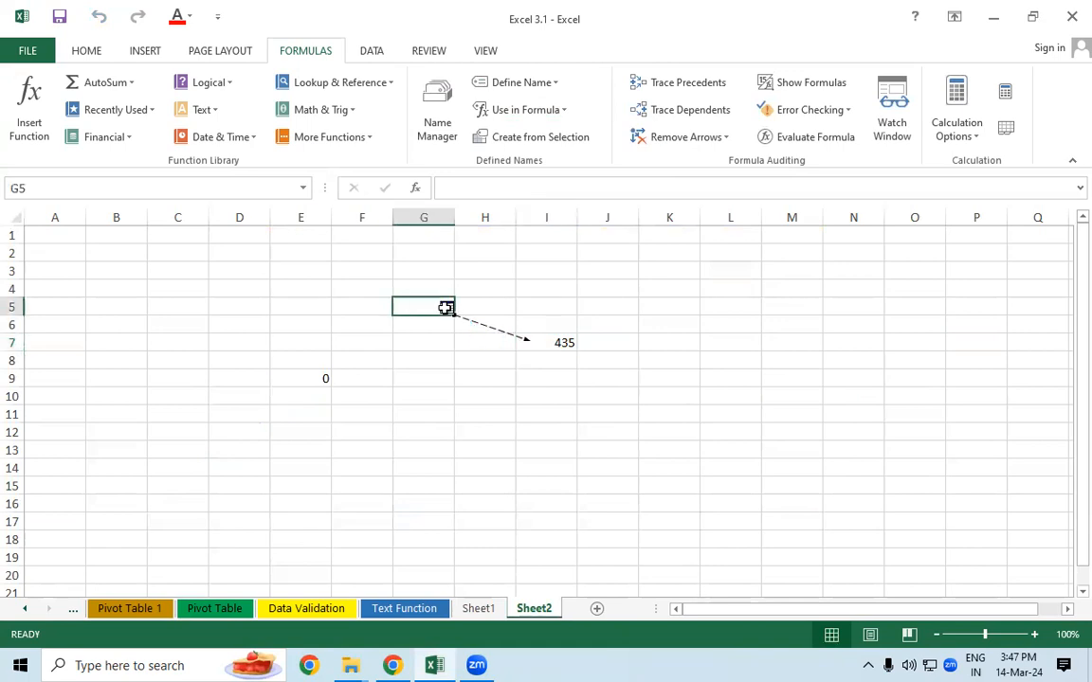
{"action": "left_click", "coordinate": [466, 338]}
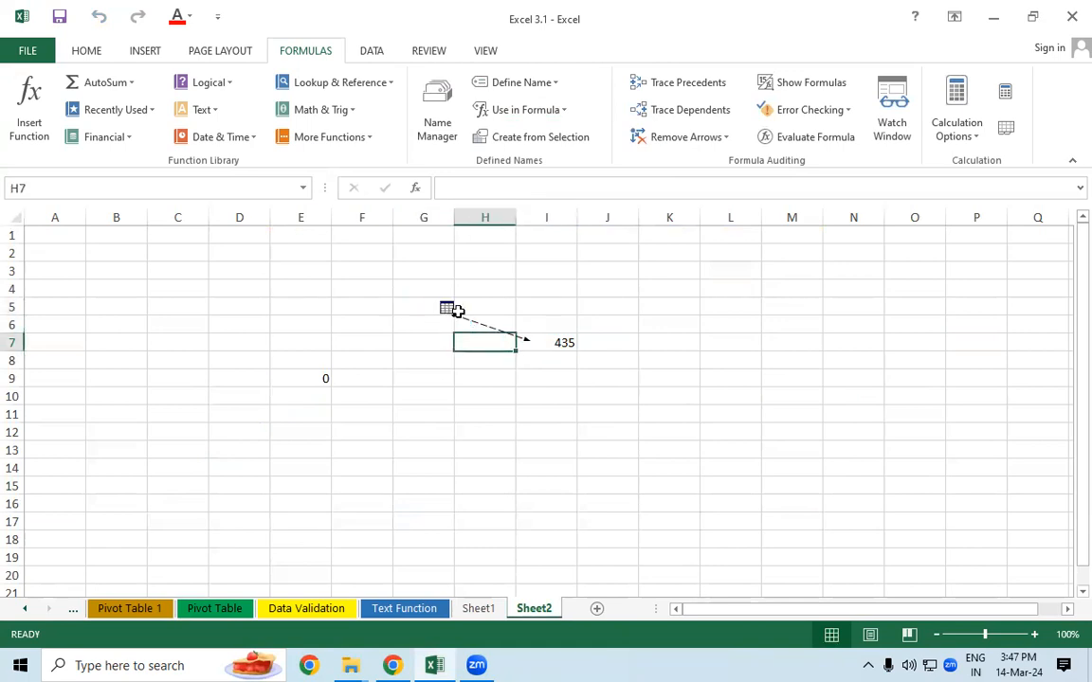
Step: On Sheet1, trace the precedents of the MAX formula in cell M17 and remove all tracer arrows
{"action": "left_click", "coordinate": [477, 609]}
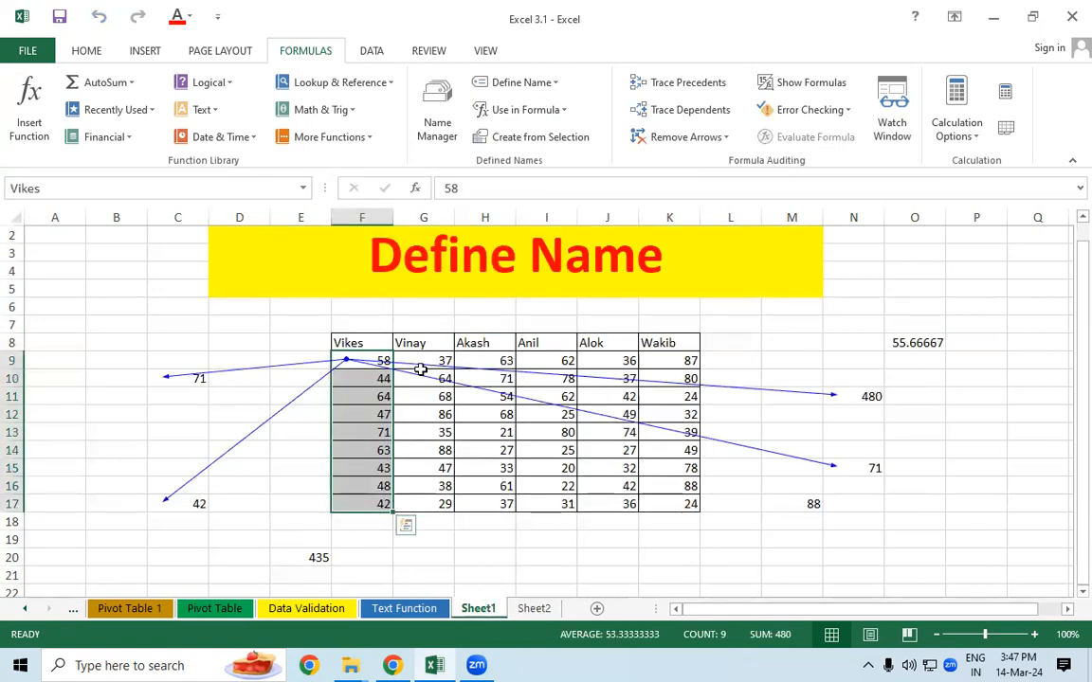
{"action": "left_click", "coordinate": [421, 363]}
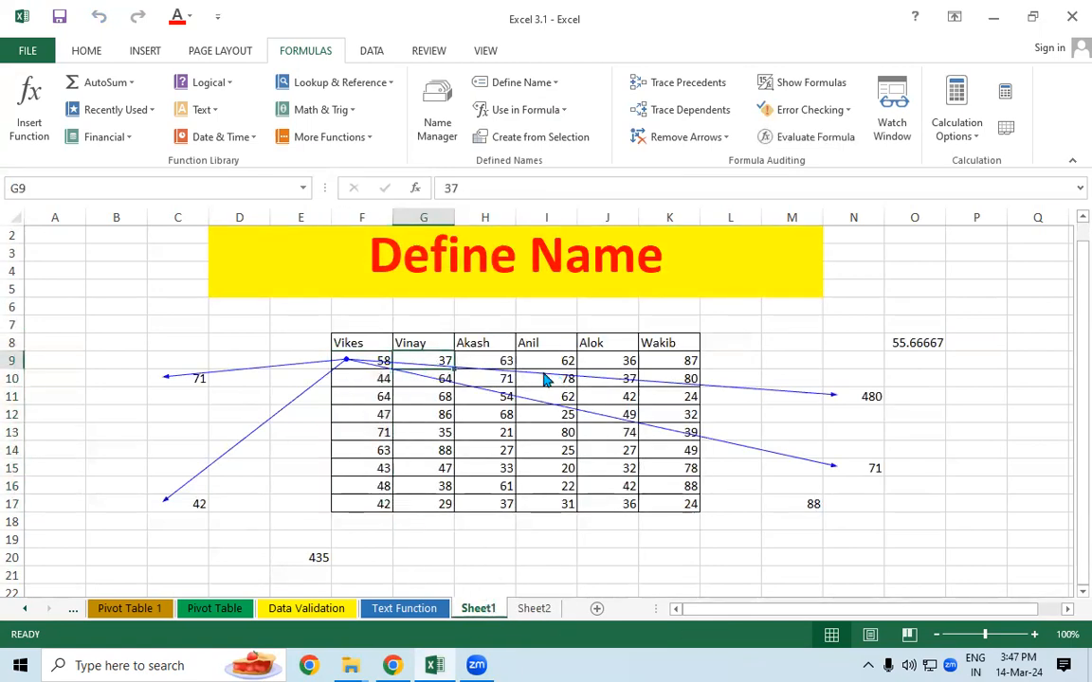
{"action": "left_click", "coordinate": [503, 358]}
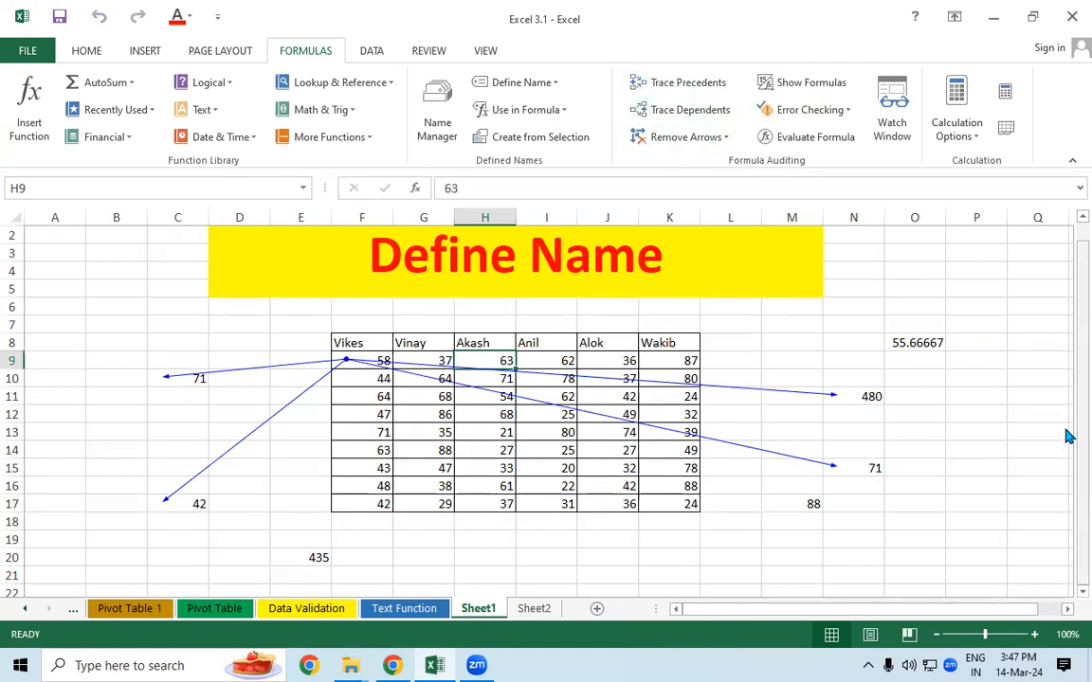
{"action": "left_click", "coordinate": [810, 502]}
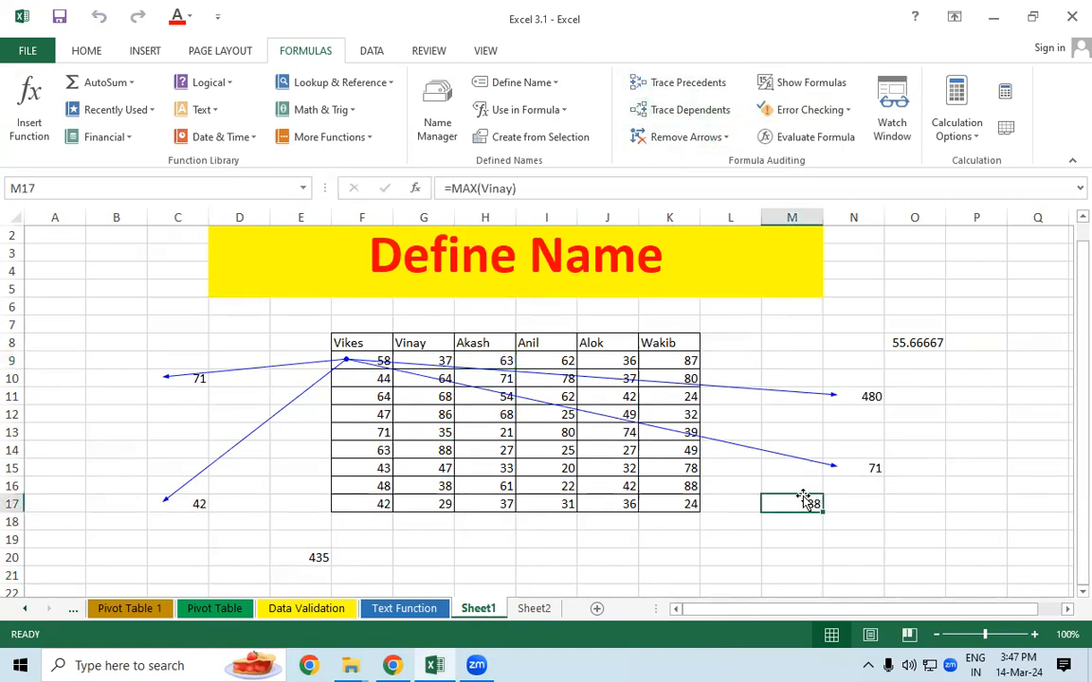
{"action": "left_click", "coordinate": [668, 83]}
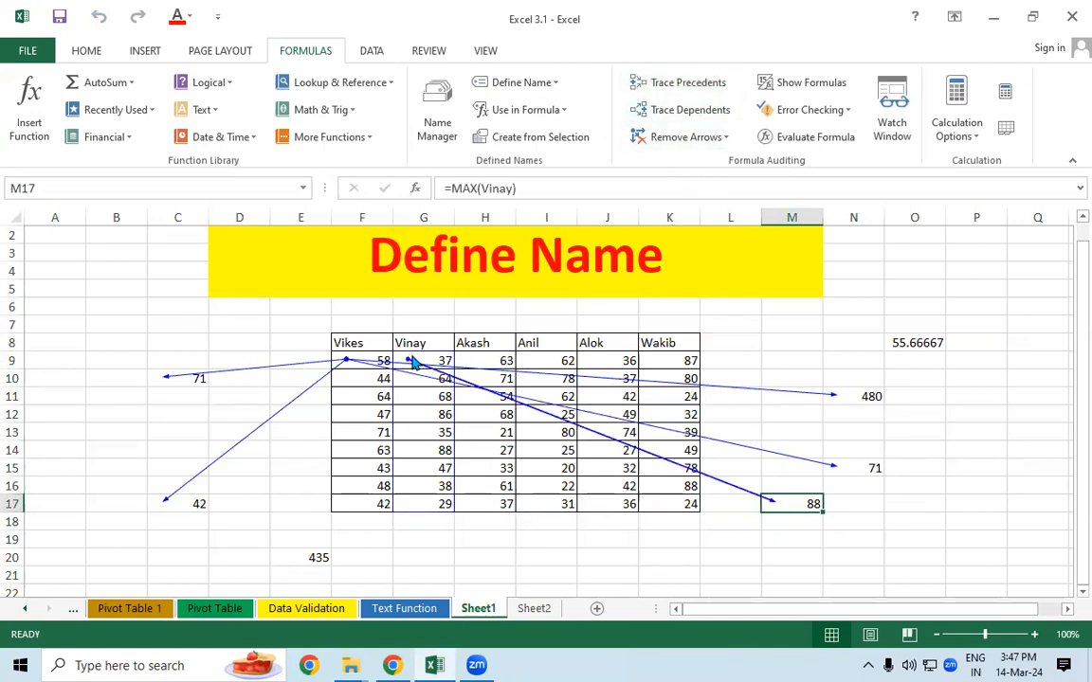
{"action": "left_click_drag", "start_coordinate": [432, 355], "coordinate": [440, 504]}
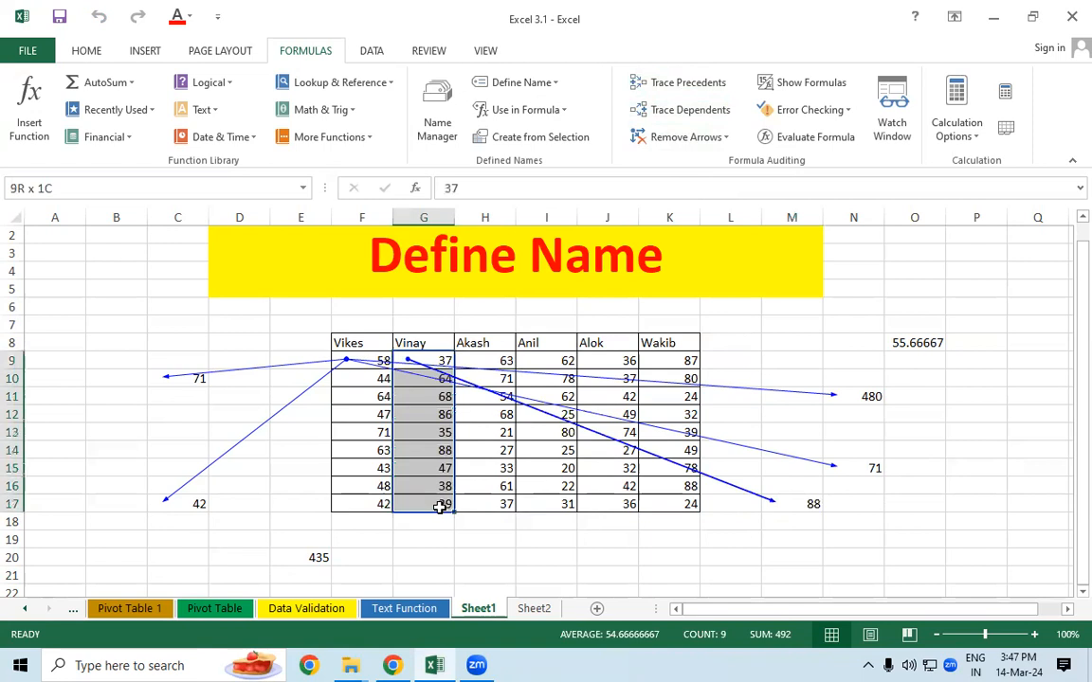
{"action": "left_click", "coordinate": [671, 521]}
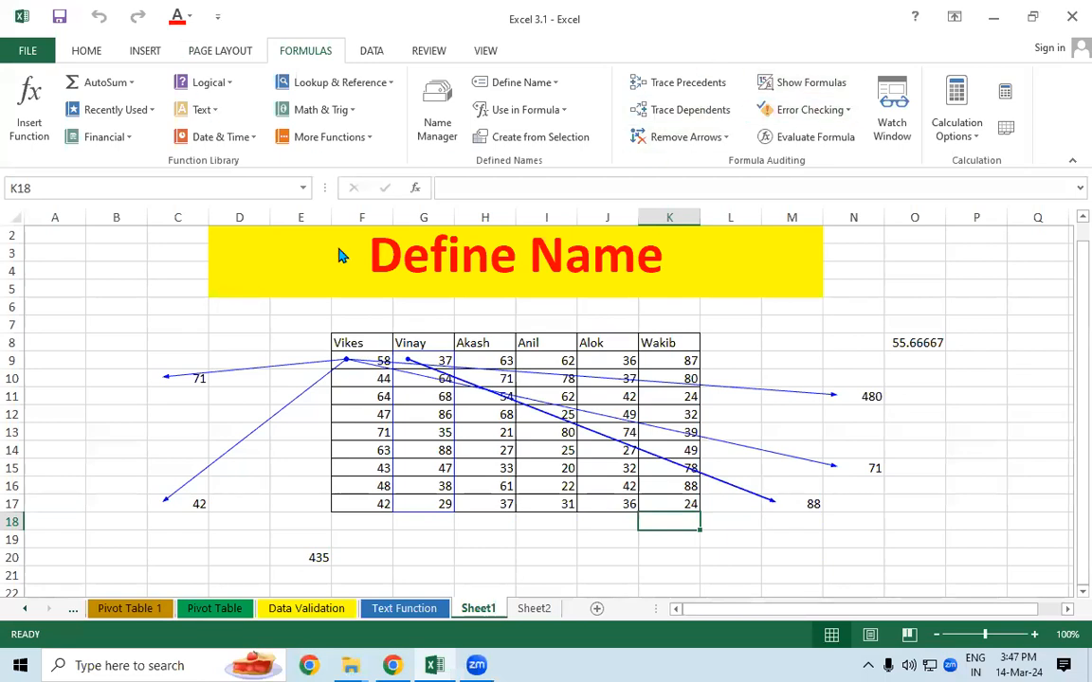
{"action": "left_click", "coordinate": [702, 137]}
{"action": "left_click", "coordinate": [699, 165]}
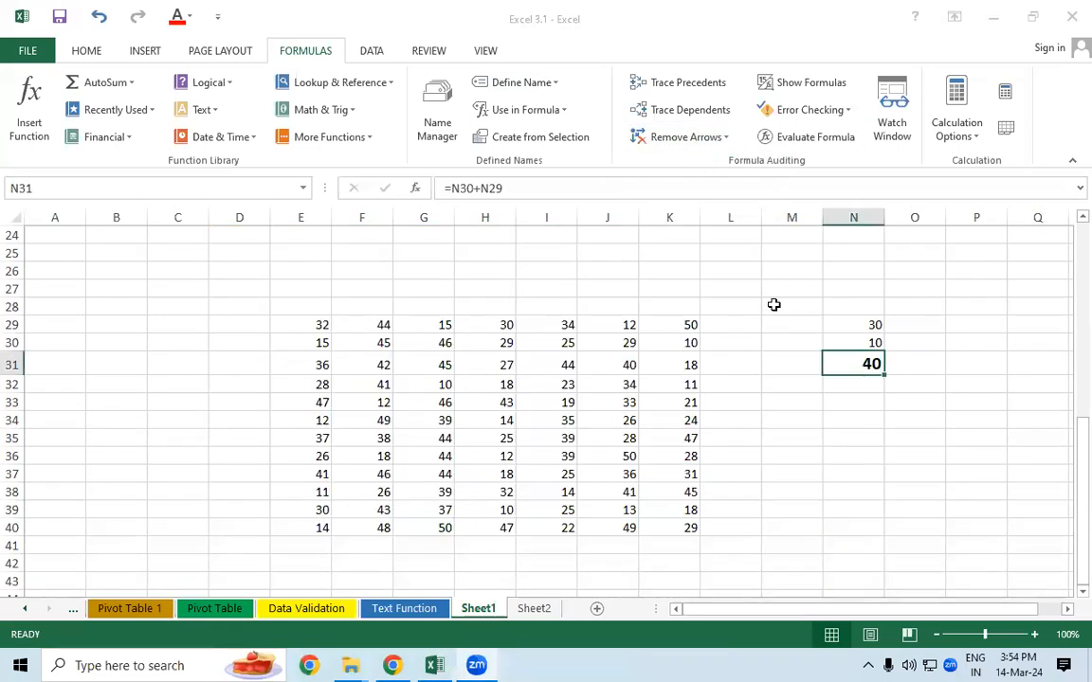
Step: Select cell N30, which feeds the addition formula in cell N31
{"action": "key", "text": "Up"}
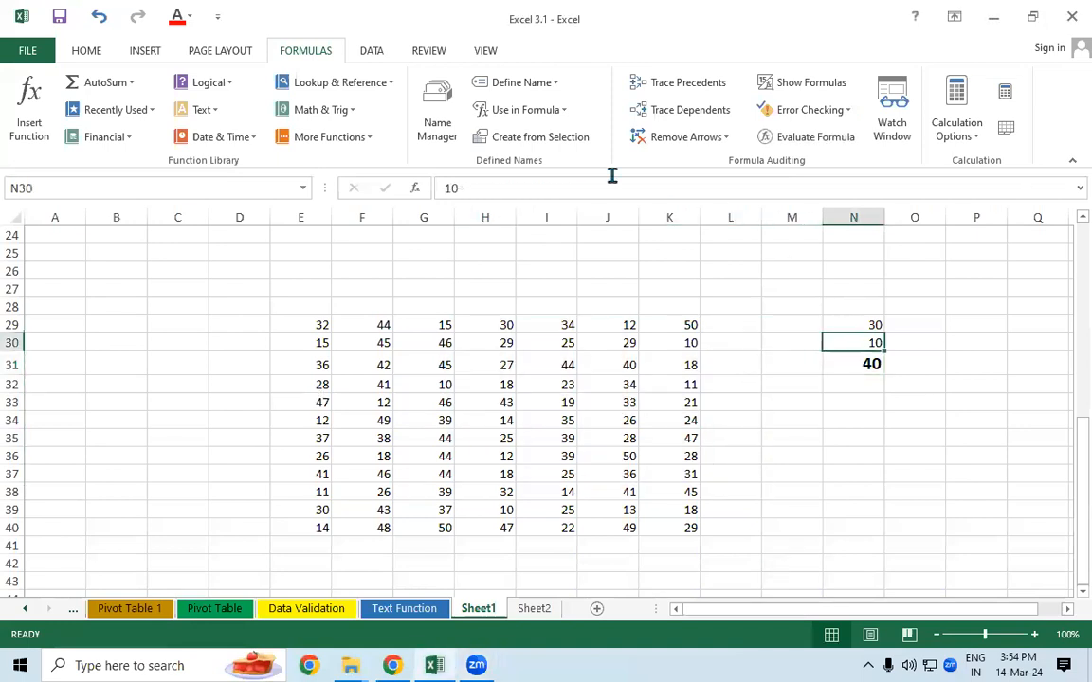